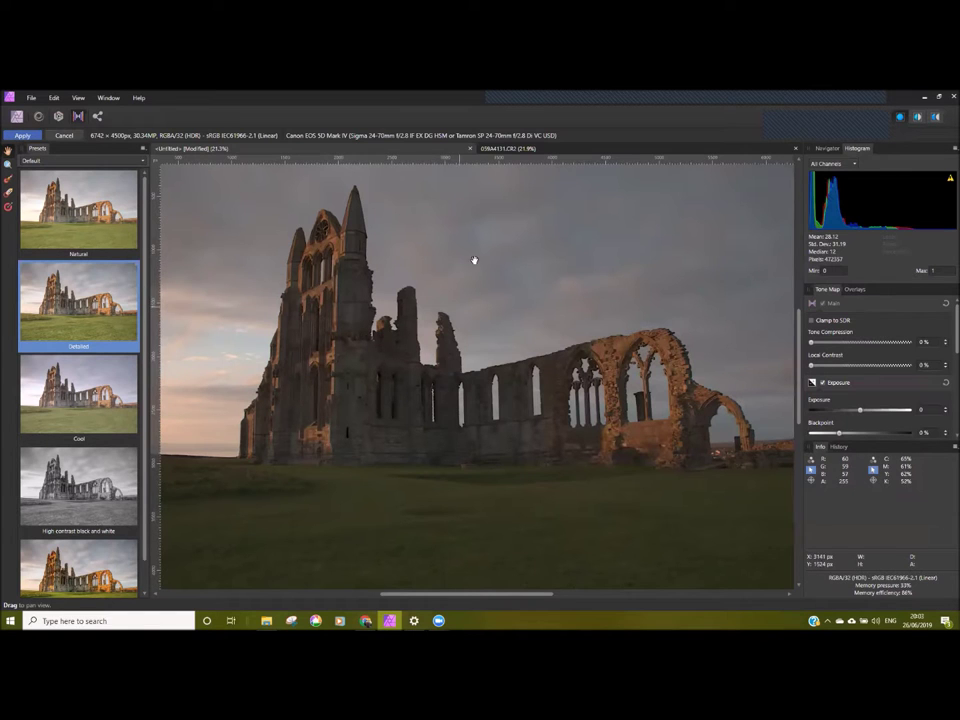
Look over the untitled HDR image, and bring up the 059A4131.CR2 photo for comparison.
{"action": "scroll", "coordinate": [460, 294], "scroll_direction": "up", "scroll_amount": 3}
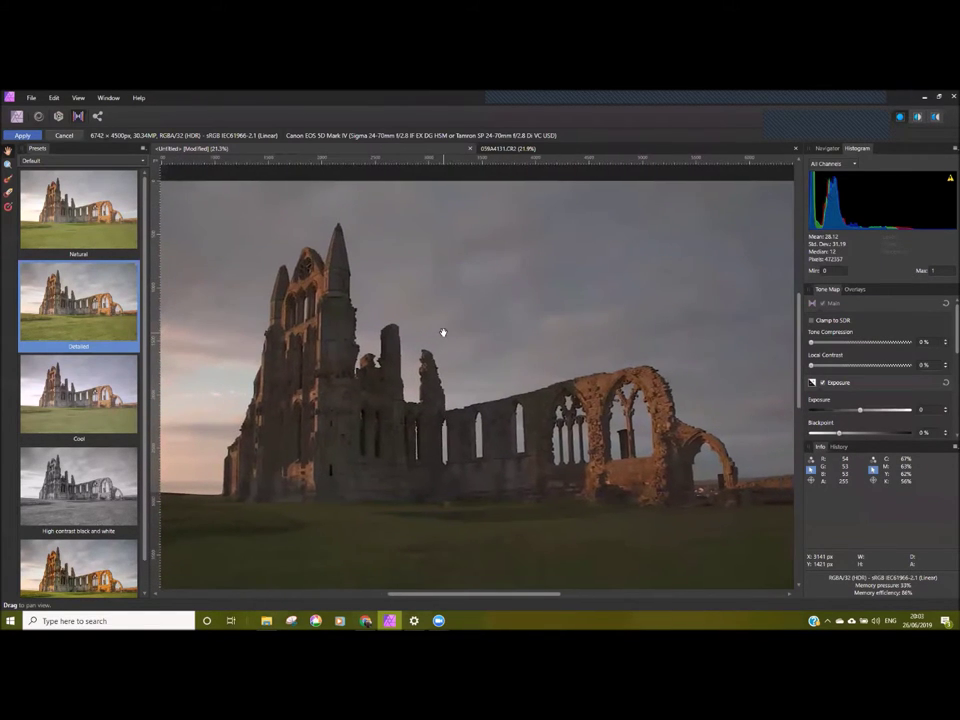
{"action": "mouse_move", "coordinate": [480, 336]}
{"action": "left_mouse_down"}
{"action": "mouse_move", "coordinate": [461, 332]}
{"action": "mouse_move", "coordinate": [469, 334]}
{"action": "left_mouse_up"}
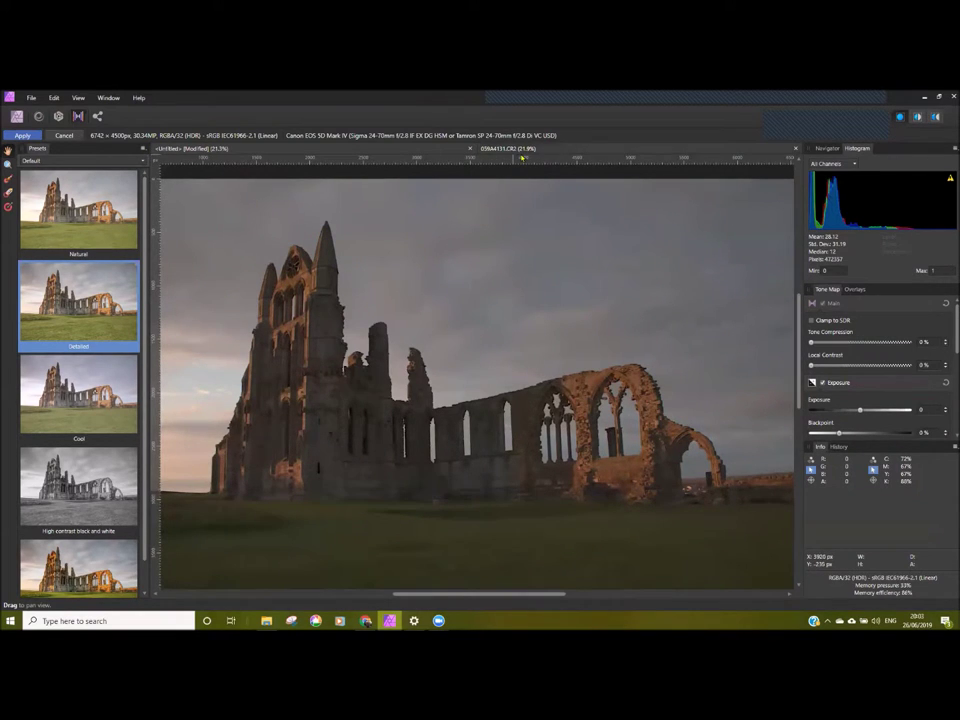
{"action": "left_click", "coordinate": [546, 150]}
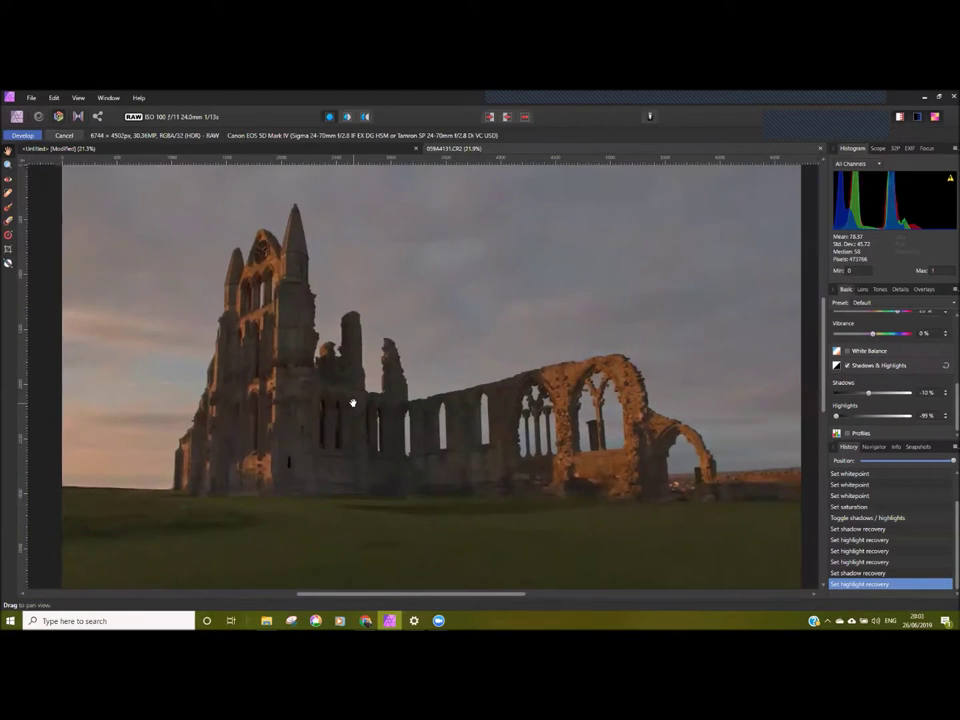
Switch to File Explorer, preview the bracketed photos 059A4129.CR2 to 059A4133.CR2, and return to the untitled HDR image in Affinity Photo.
{"action": "left_click", "coordinate": [266, 620]}
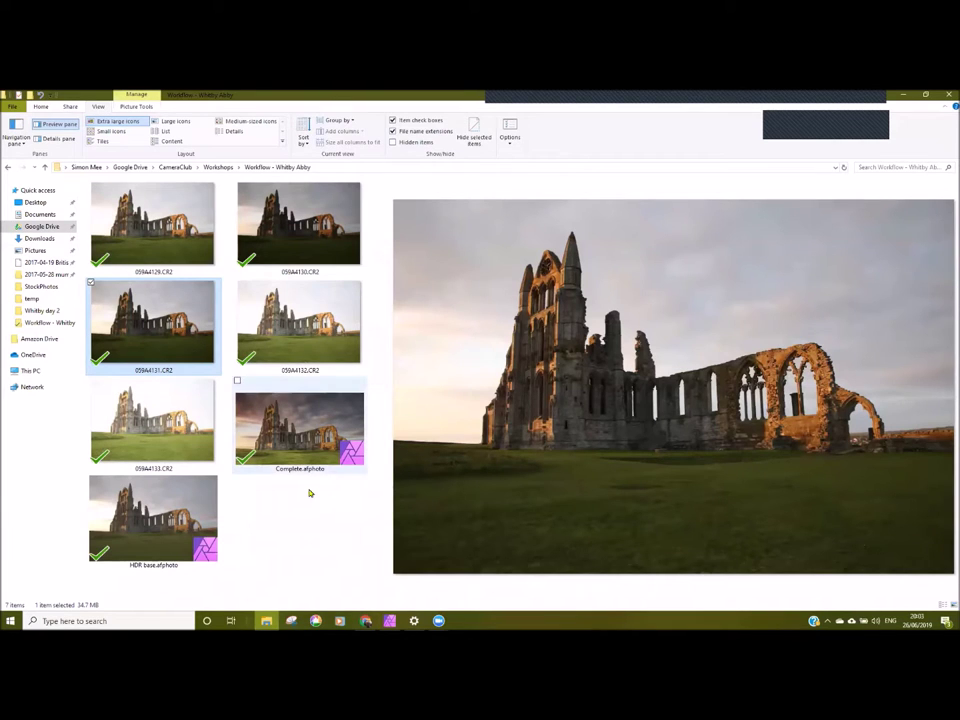
{"action": "left_click", "coordinate": [152, 222]}
{"action": "left_click", "coordinate": [258, 237]}
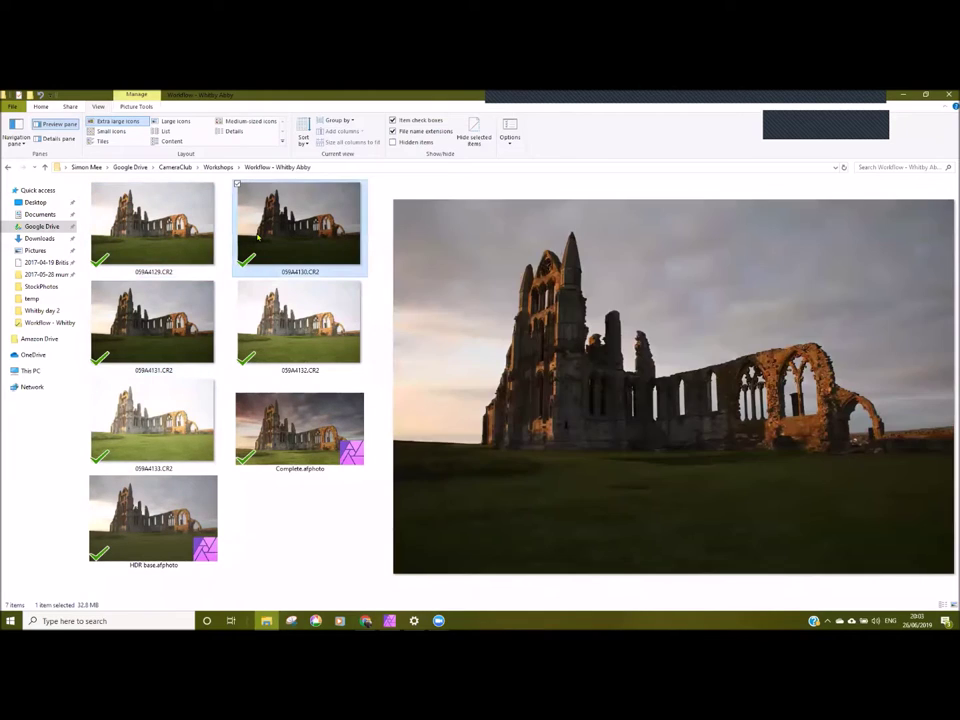
{"action": "left_click", "coordinate": [264, 340]}
{"action": "left_click", "coordinate": [152, 330]}
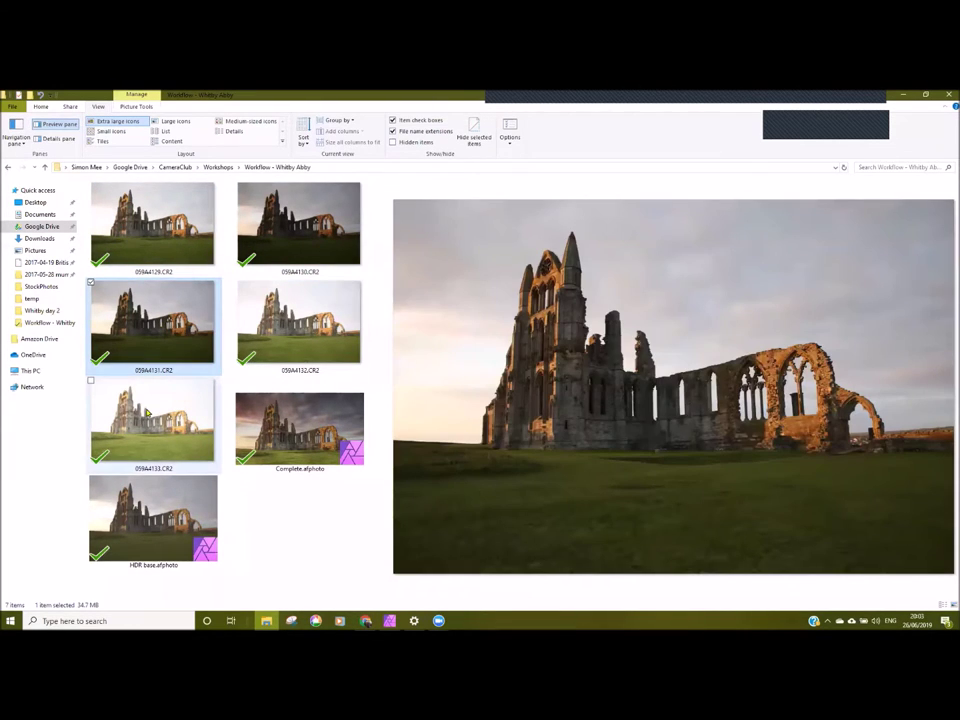
{"action": "left_click", "coordinate": [147, 411]}
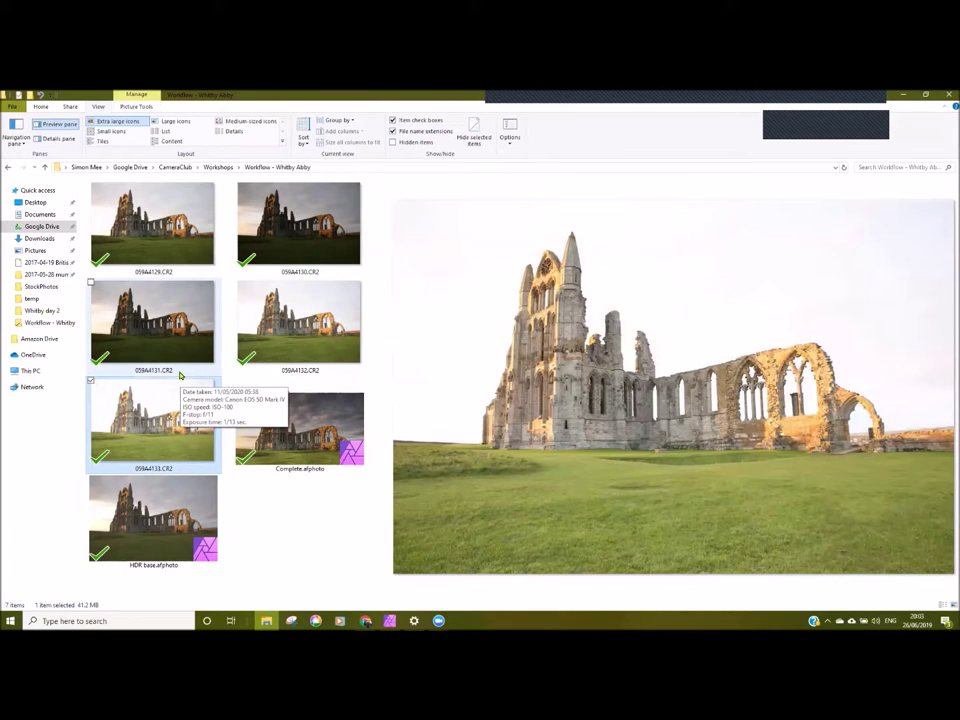
{"action": "left_click", "coordinate": [276, 233]}
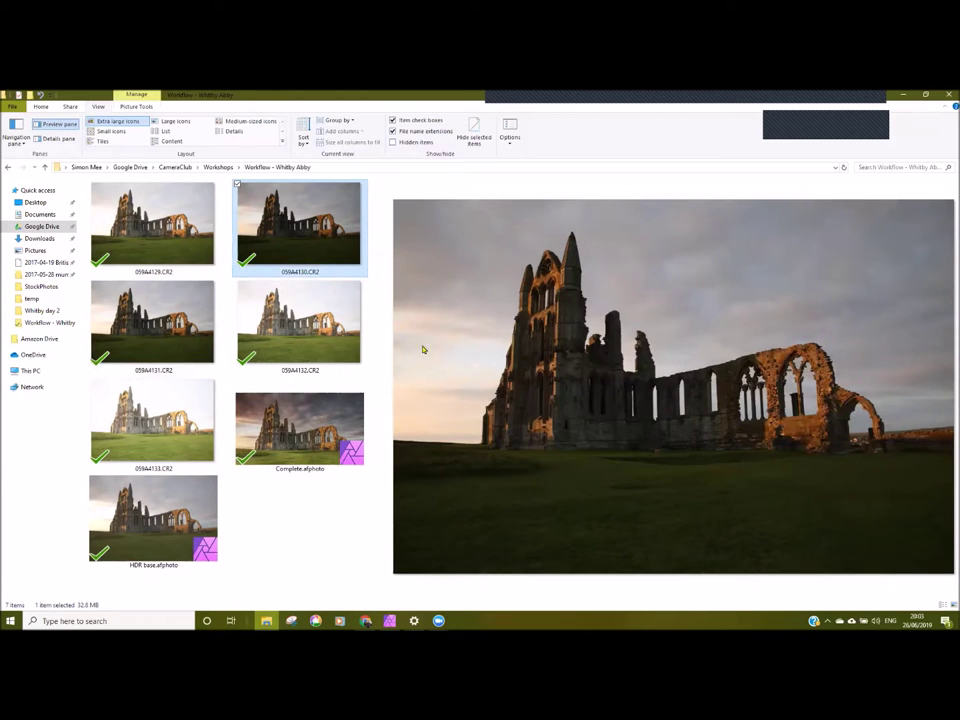
{"action": "left_click", "coordinate": [188, 430]}
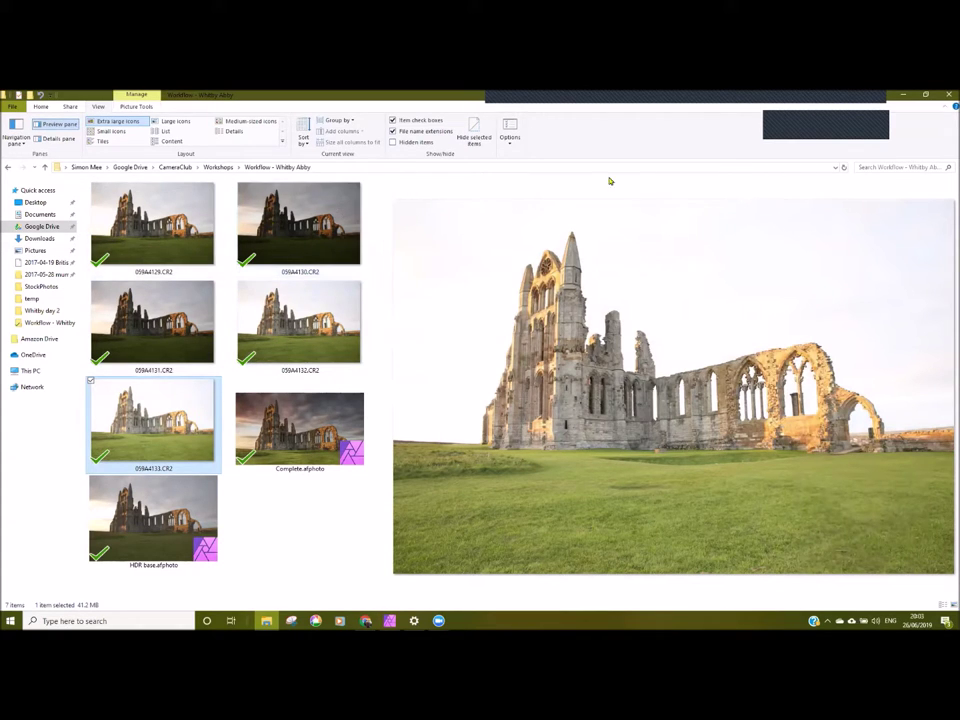
{"action": "left_click", "coordinate": [903, 94]}
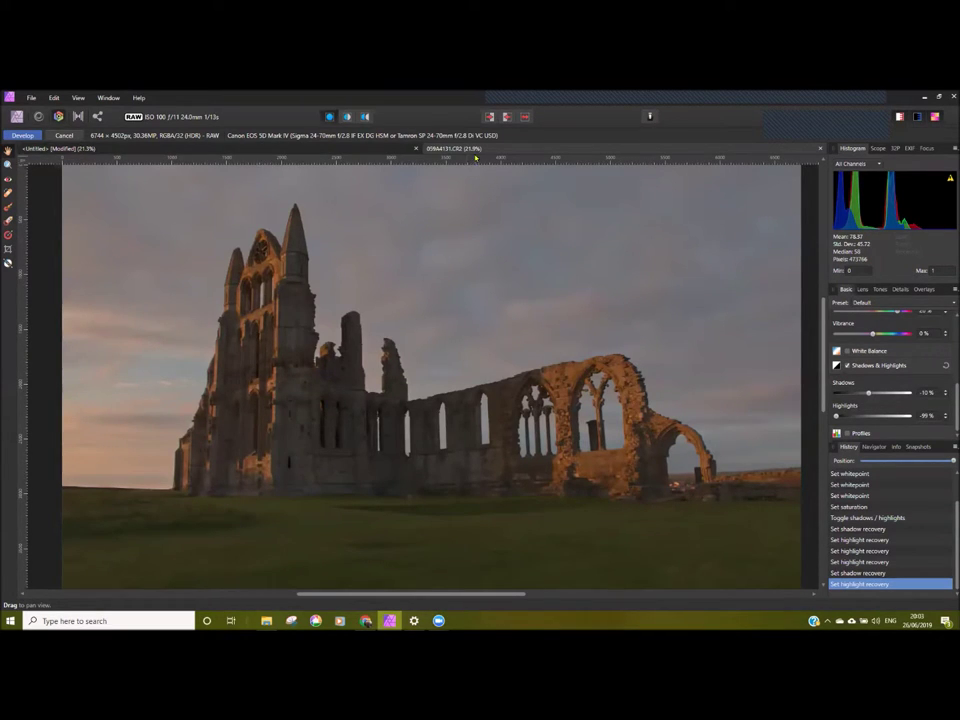
{"action": "left_click", "coordinate": [363, 151]}
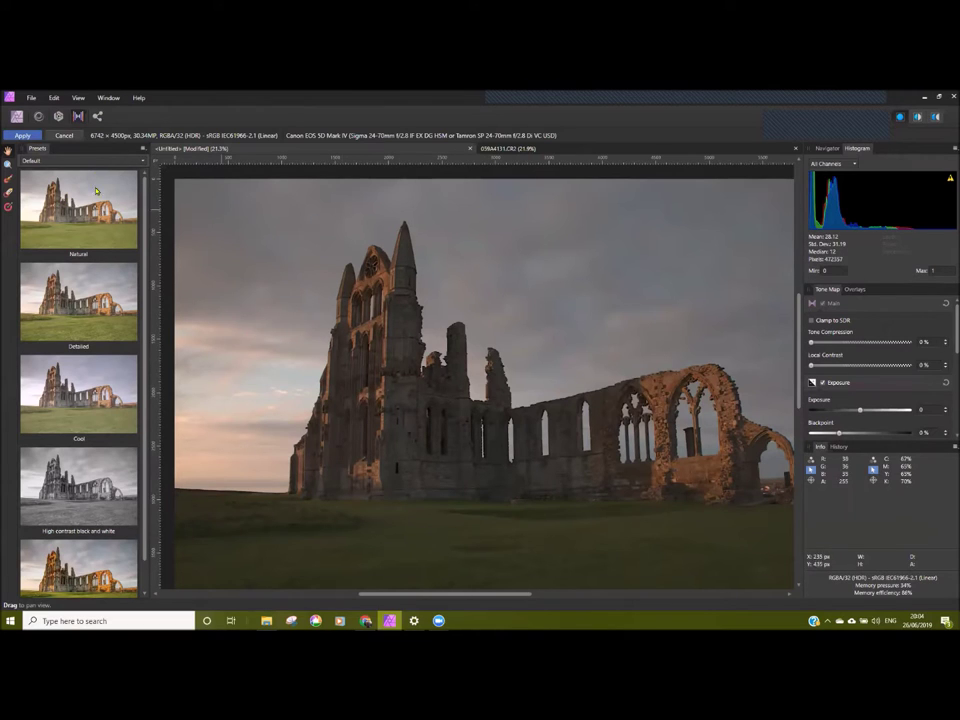
{"action": "left_click", "coordinate": [39, 102]}
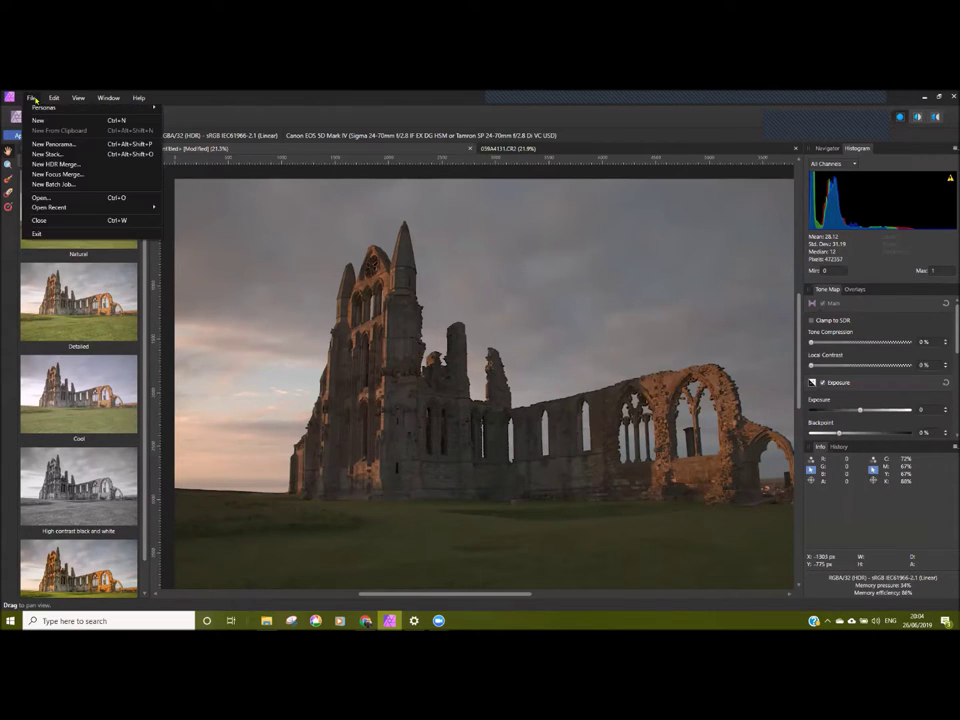
{"action": "left_click", "coordinate": [84, 165]}
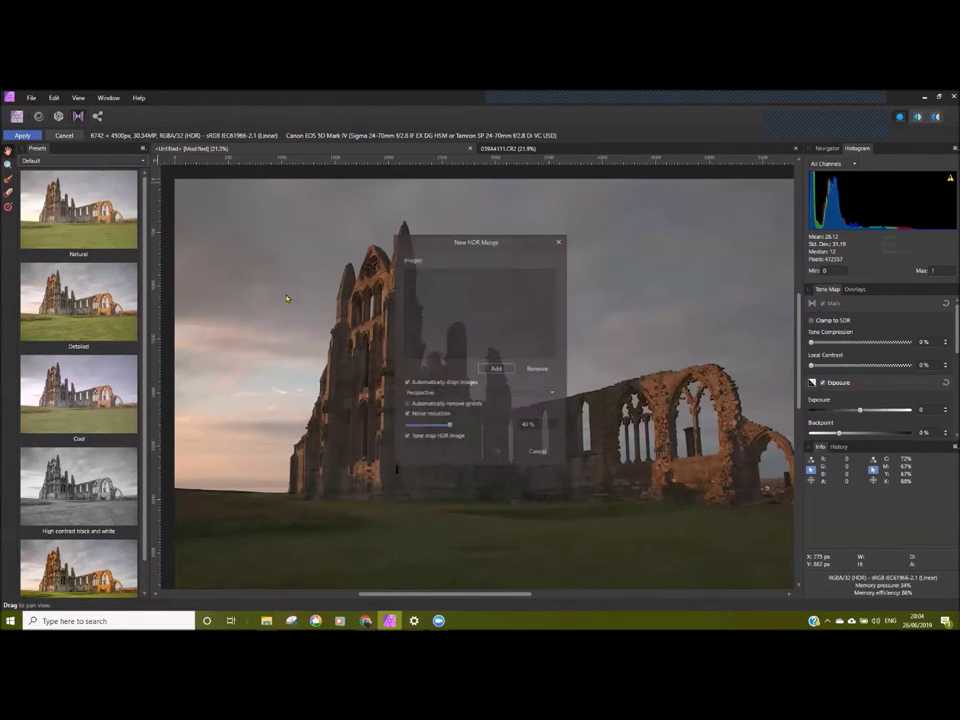
{"action": "left_click", "coordinate": [482, 368]}
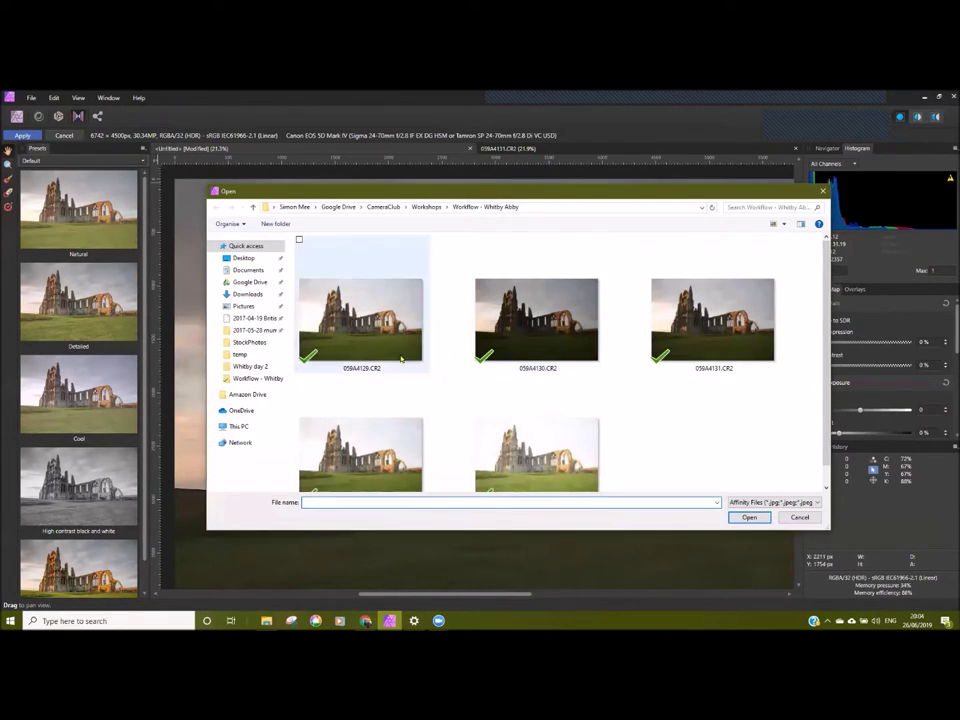
{"action": "left_click_drag", "start_coordinate": [664, 444], "coordinate": [357, 302]}
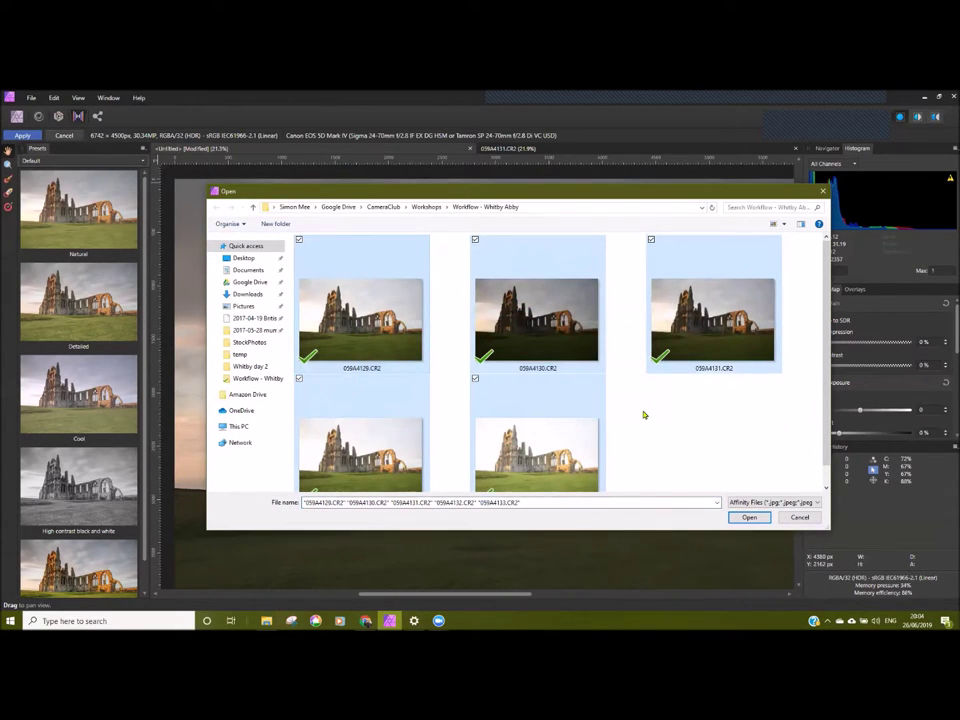
{"action": "left_click", "coordinate": [798, 517]}
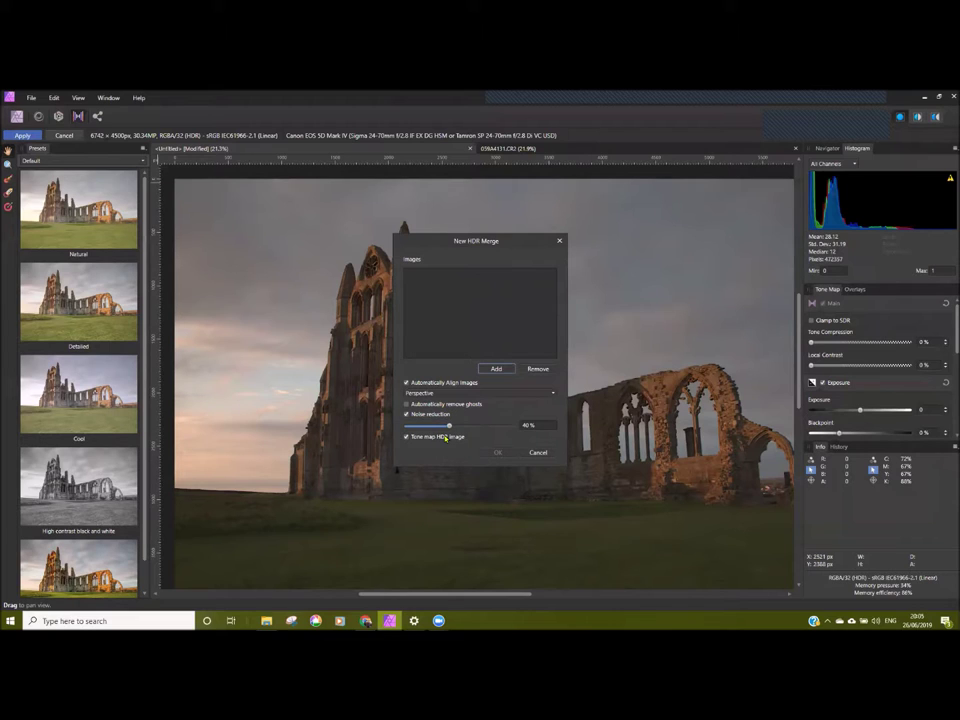
{"action": "left_click", "coordinate": [538, 452]}
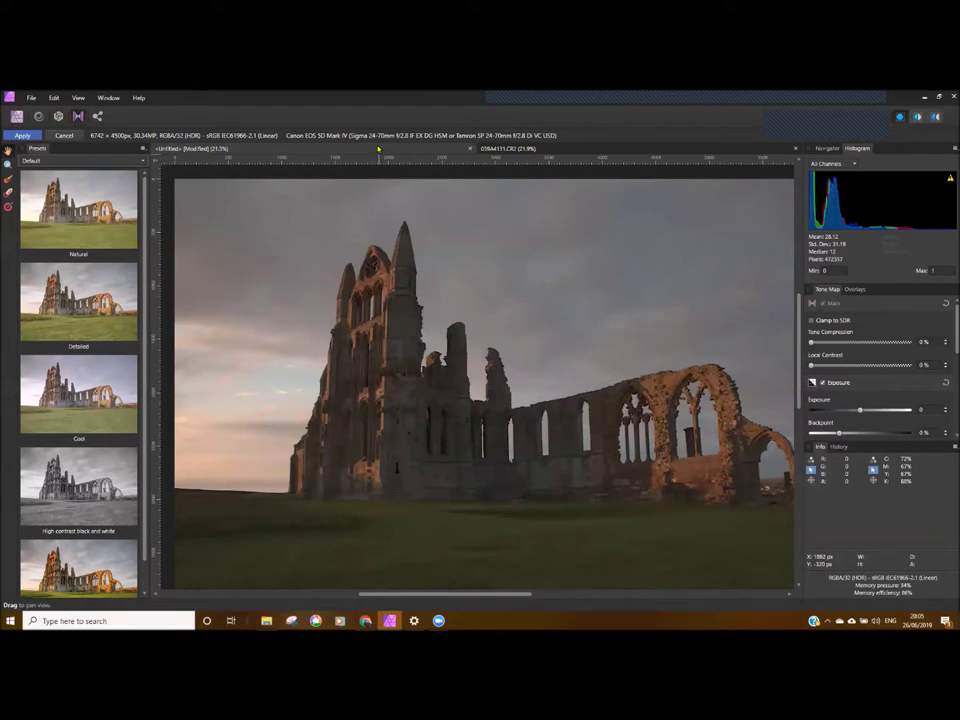
Try the Natural tone mapping preset on the untitled HDR image.
{"action": "scroll", "coordinate": [430, 400], "scroll_direction": "up", "scroll_amount": 2}
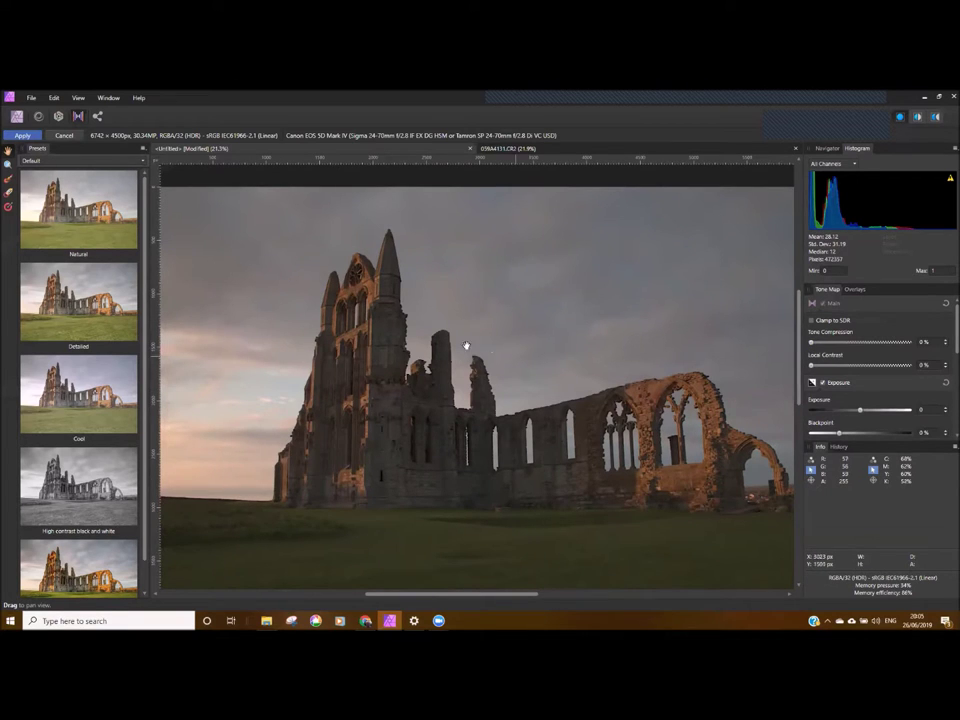
{"action": "left_click_drag", "start_coordinate": [391, 366], "coordinate": [377, 362]}
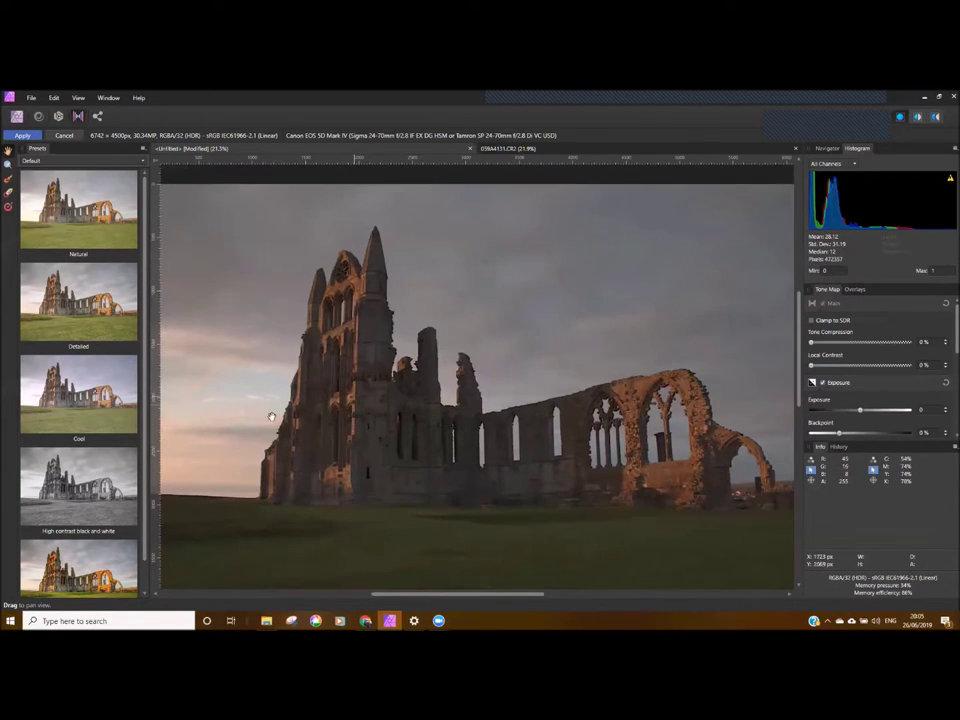
{"action": "left_click_drag", "start_coordinate": [210, 407], "coordinate": [249, 435]}
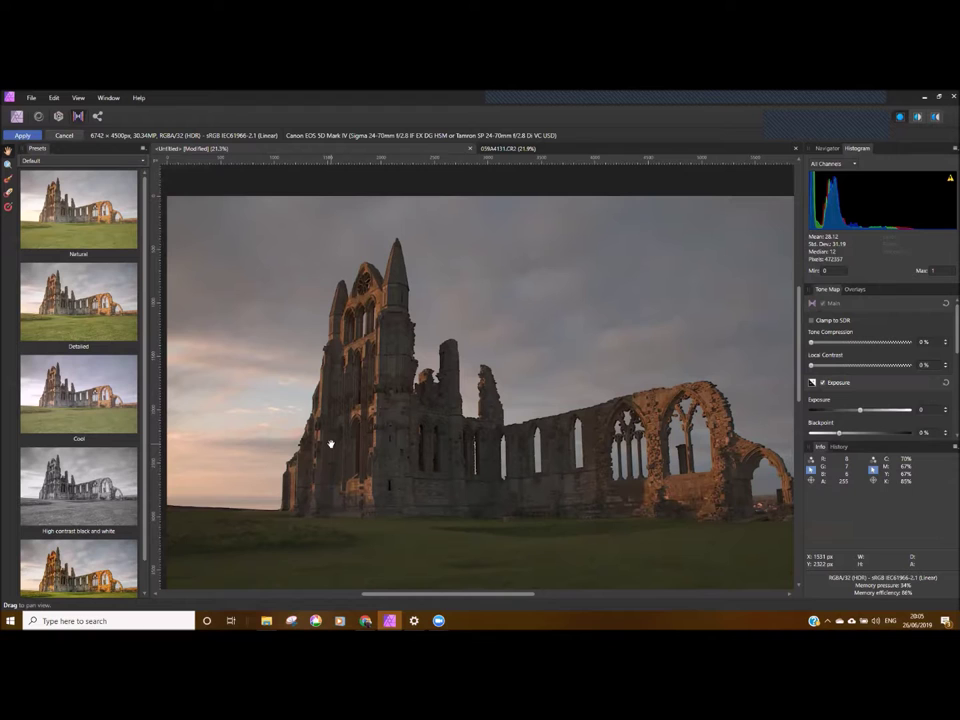
{"action": "left_click", "coordinate": [84, 225]}
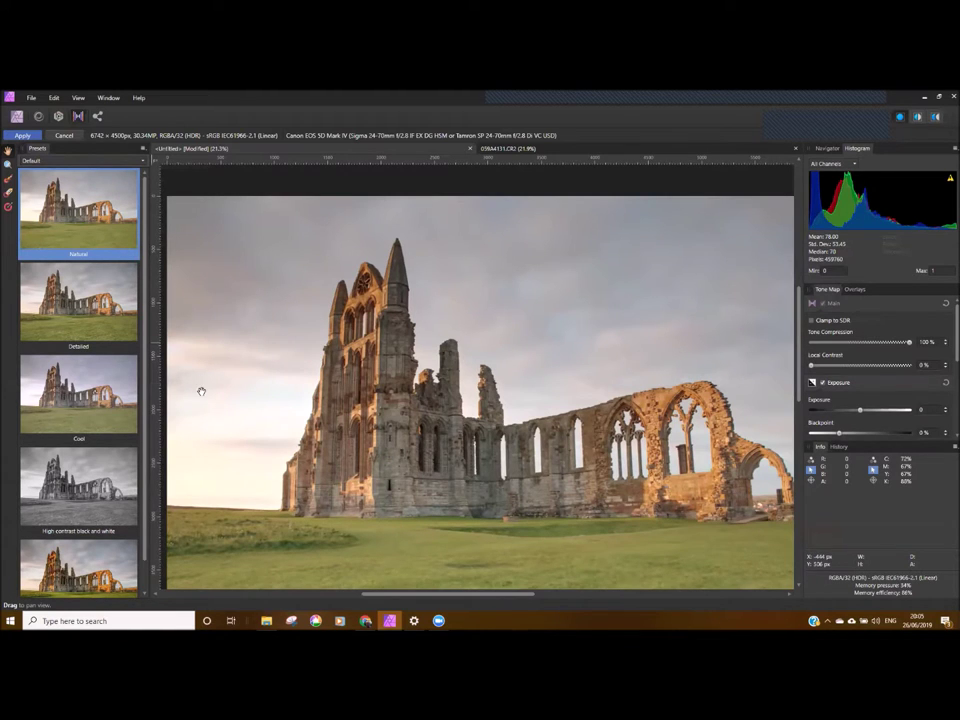
{"action": "left_click_drag", "start_coordinate": [389, 413], "coordinate": [367, 392]}
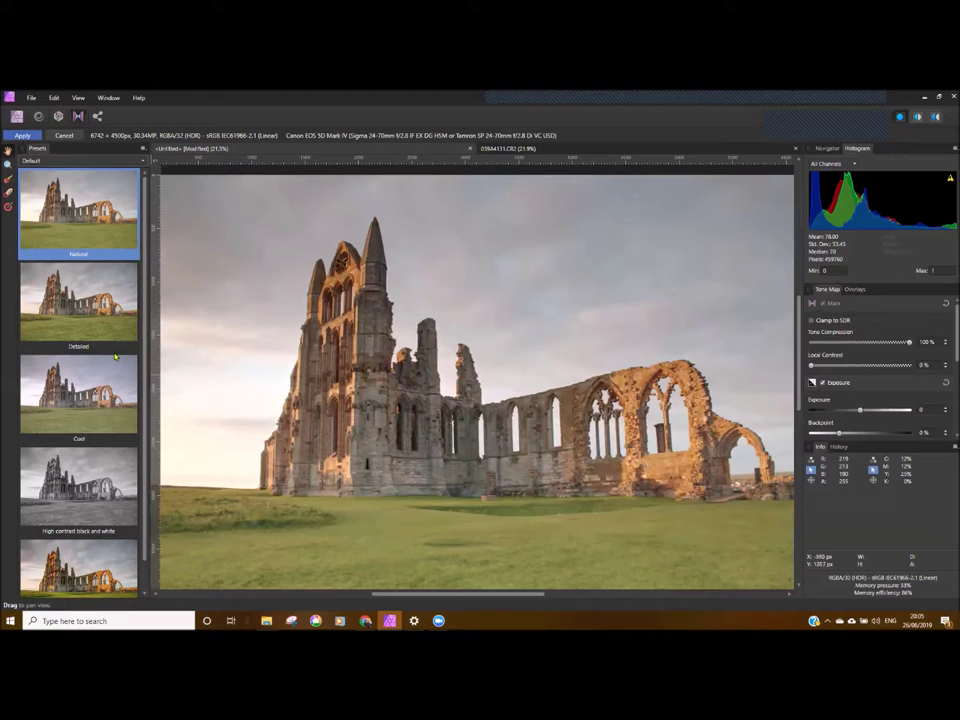
{"action": "left_click_drag", "start_coordinate": [145, 316], "coordinate": [148, 276]}
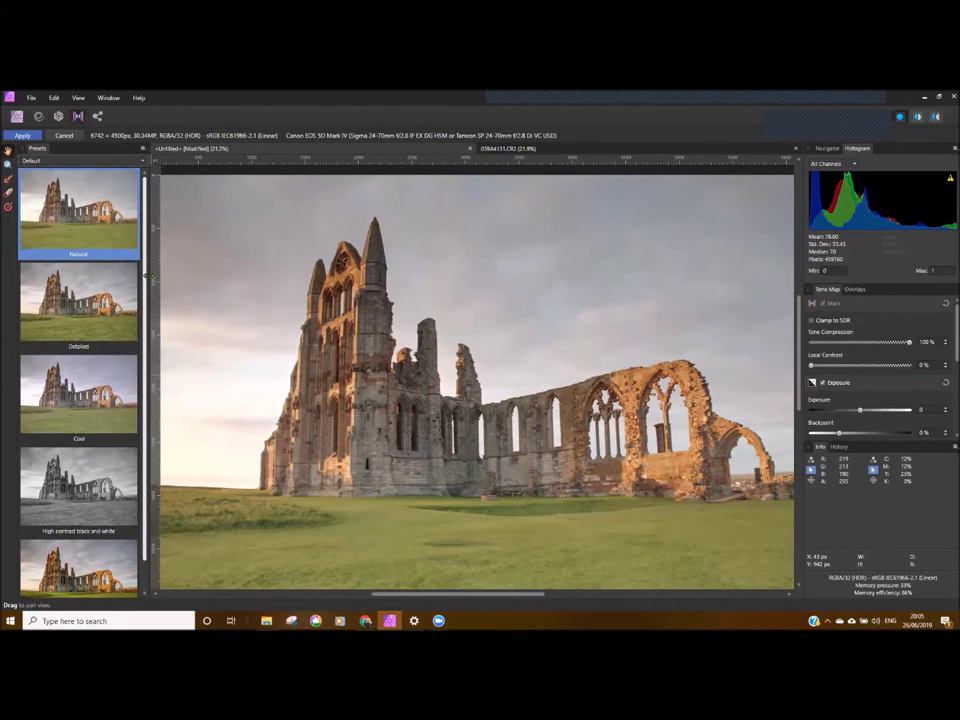
Try the Detailed tone mapping preset and inspect its effect on the abbey's stonework up close.
{"action": "left_click", "coordinate": [89, 309]}
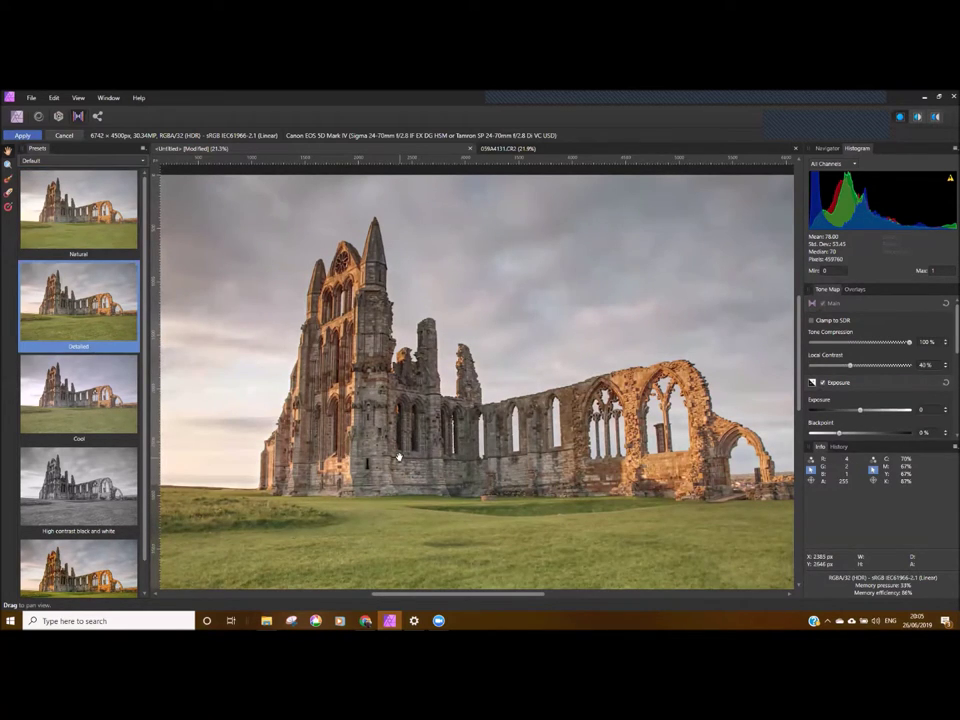
{"action": "left_click_drag", "start_coordinate": [361, 430], "coordinate": [337, 433]}
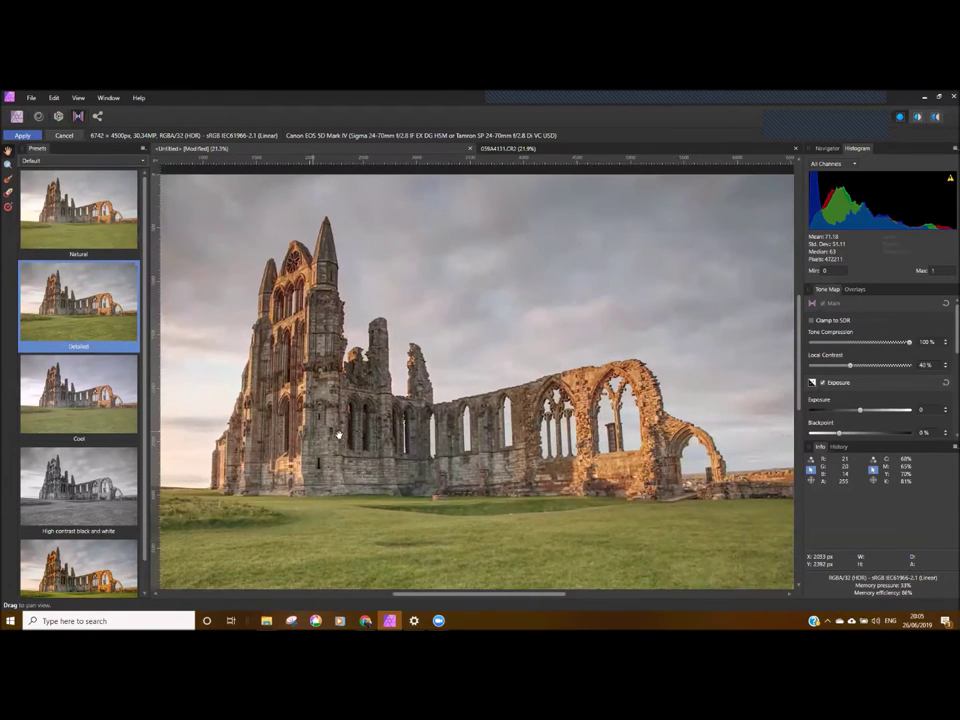
{"action": "scroll", "coordinate": [404, 446], "scroll_direction": "up", "scroll_amount": 3}
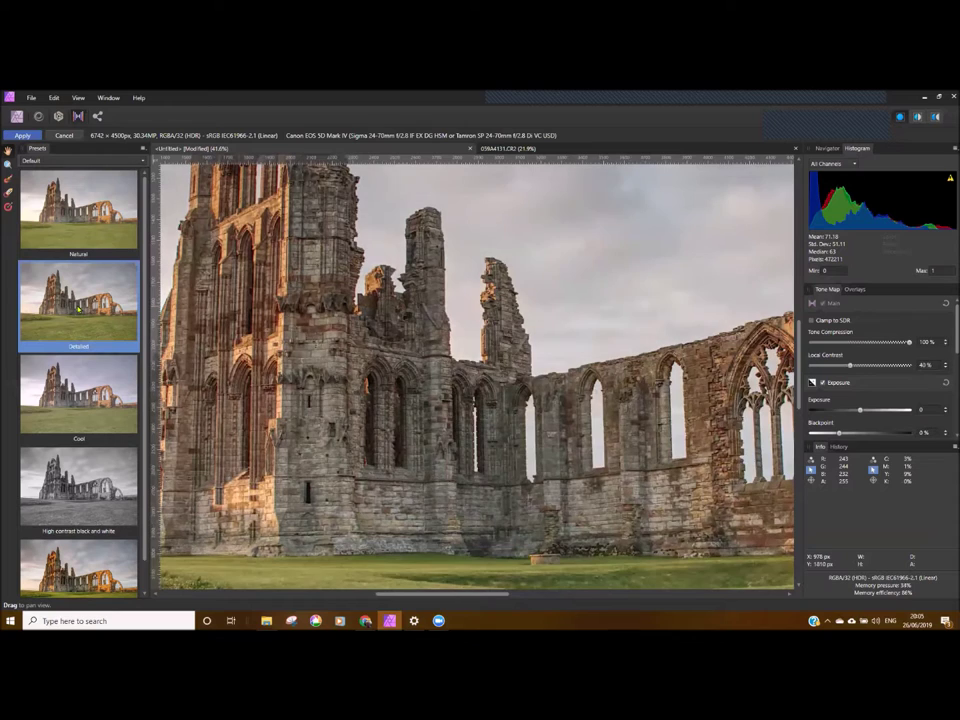
{"action": "scroll", "coordinate": [335, 368], "scroll_direction": "up", "scroll_amount": 2}
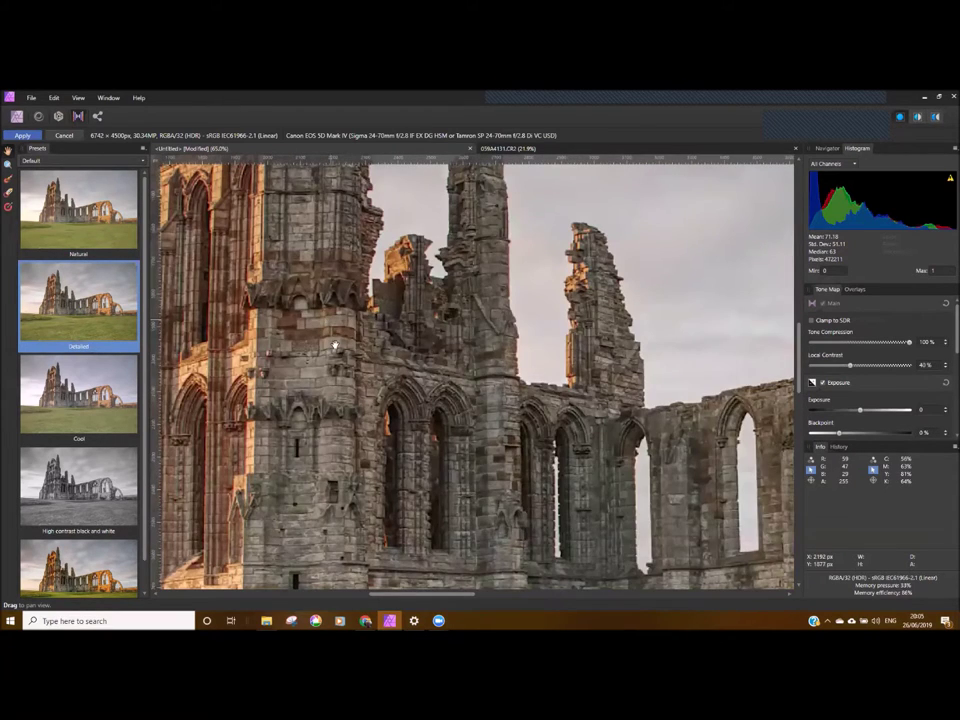
{"action": "scroll", "coordinate": [331, 373], "scroll_direction": "down", "scroll_amount": 5}
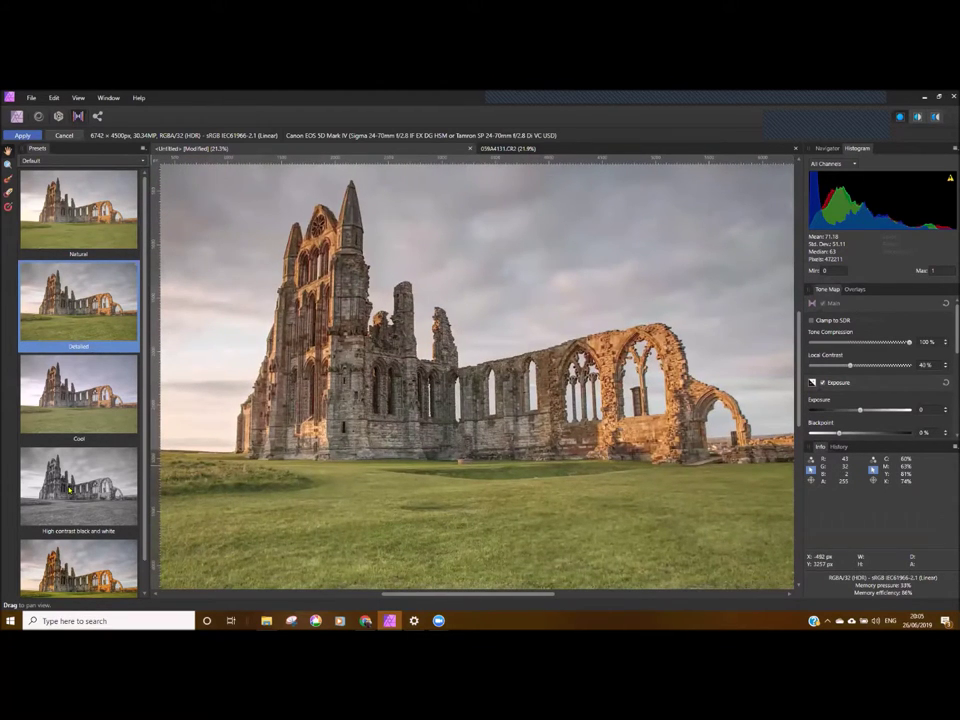
Try the High contrast black and white preset and the Dramatic preset on the abbey image.
{"action": "left_click", "coordinate": [77, 494]}
{"action": "scroll", "coordinate": [77, 494], "scroll_direction": "down", "scroll_amount": 1}
{"action": "left_click", "coordinate": [92, 535]}
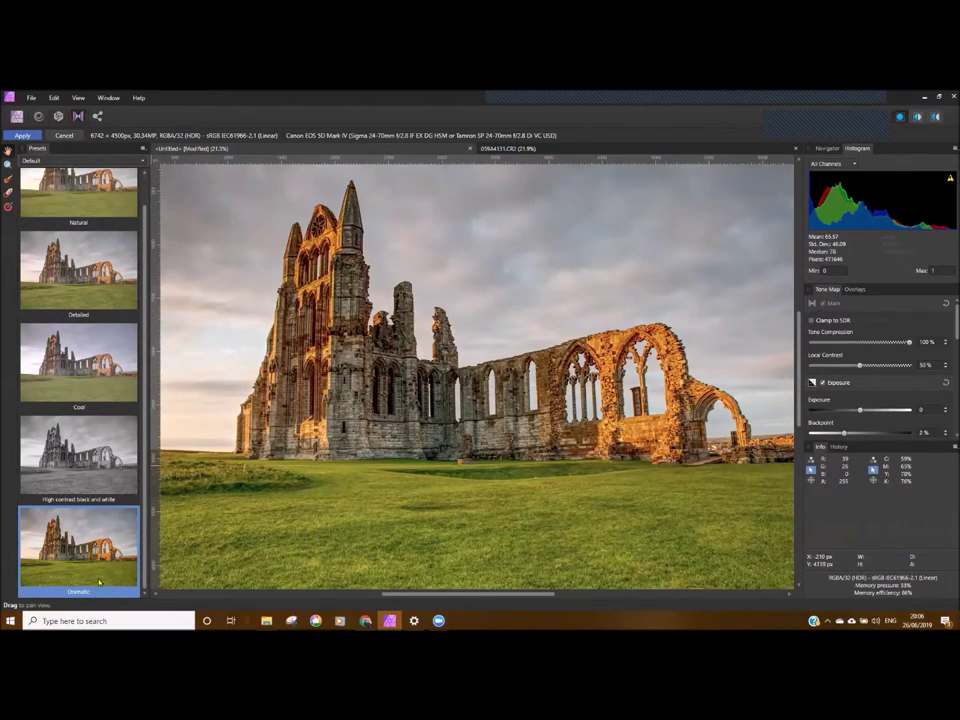
{"action": "scroll", "coordinate": [315, 343], "scroll_direction": "up", "scroll_amount": 1}
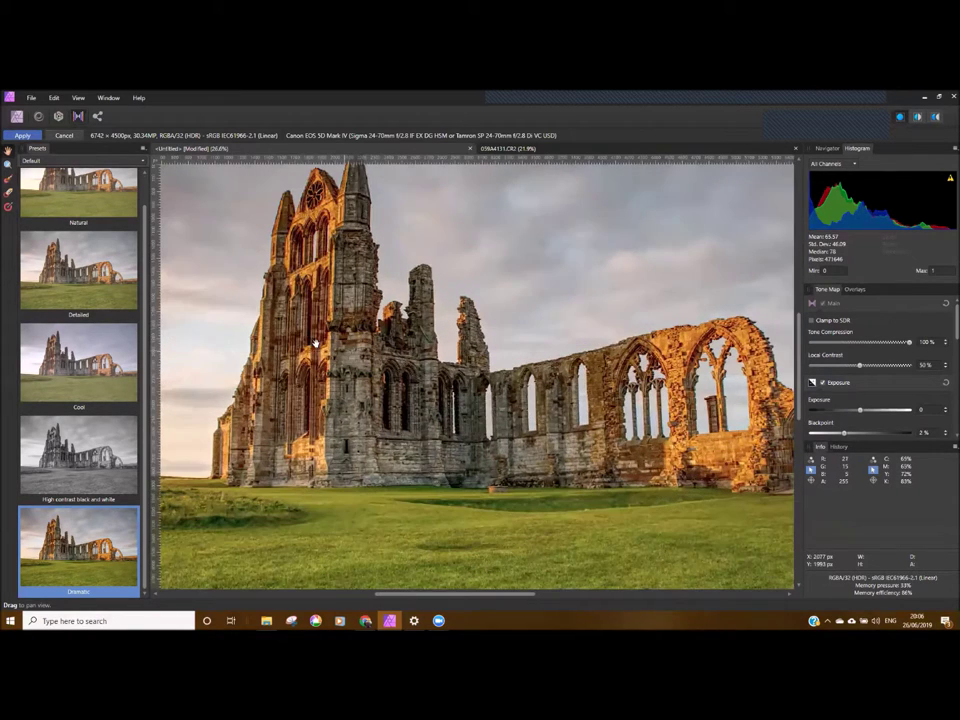
Set the abbey image's tone mapping to the Detailed preset.
{"action": "left_click", "coordinate": [87, 260]}
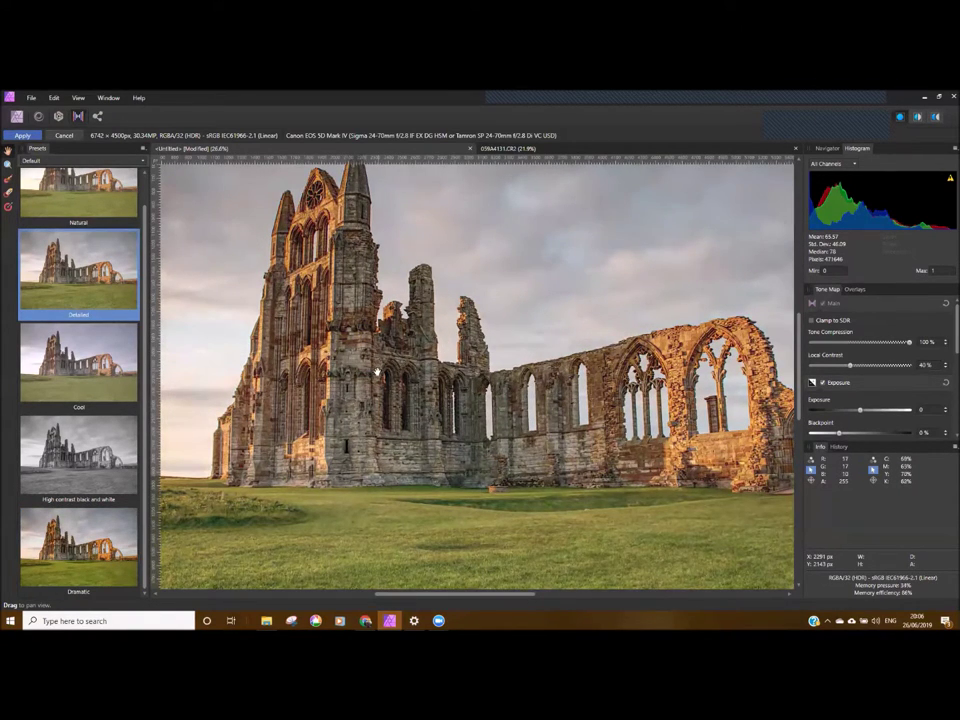
{"action": "scroll", "coordinate": [378, 372], "scroll_direction": "down", "scroll_amount": 1}
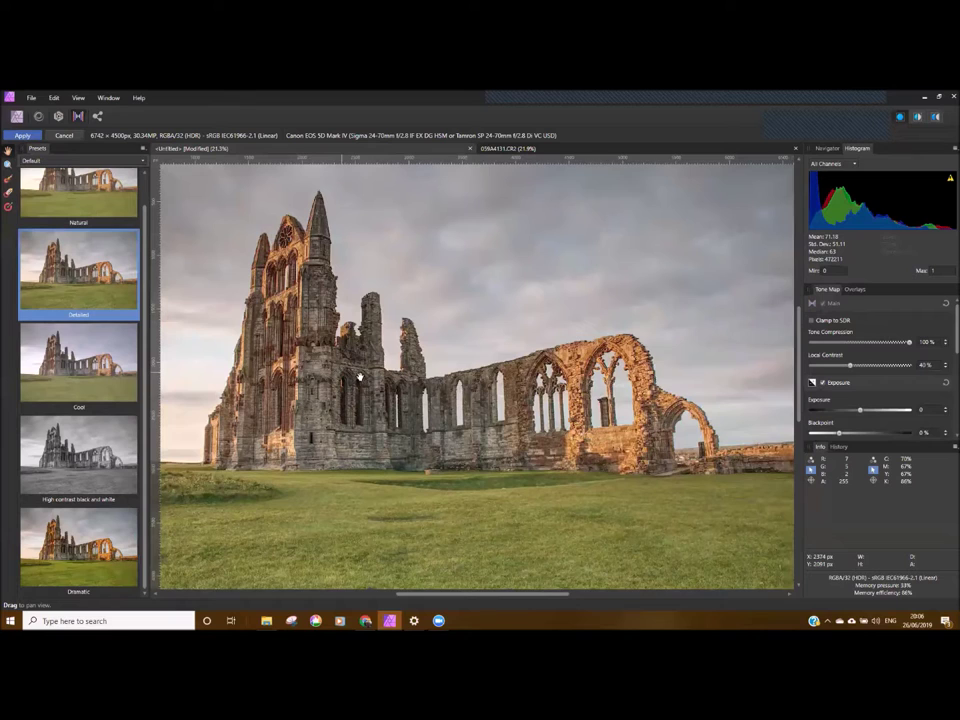
{"action": "left_click_drag", "start_coordinate": [316, 369], "coordinate": [335, 374]}
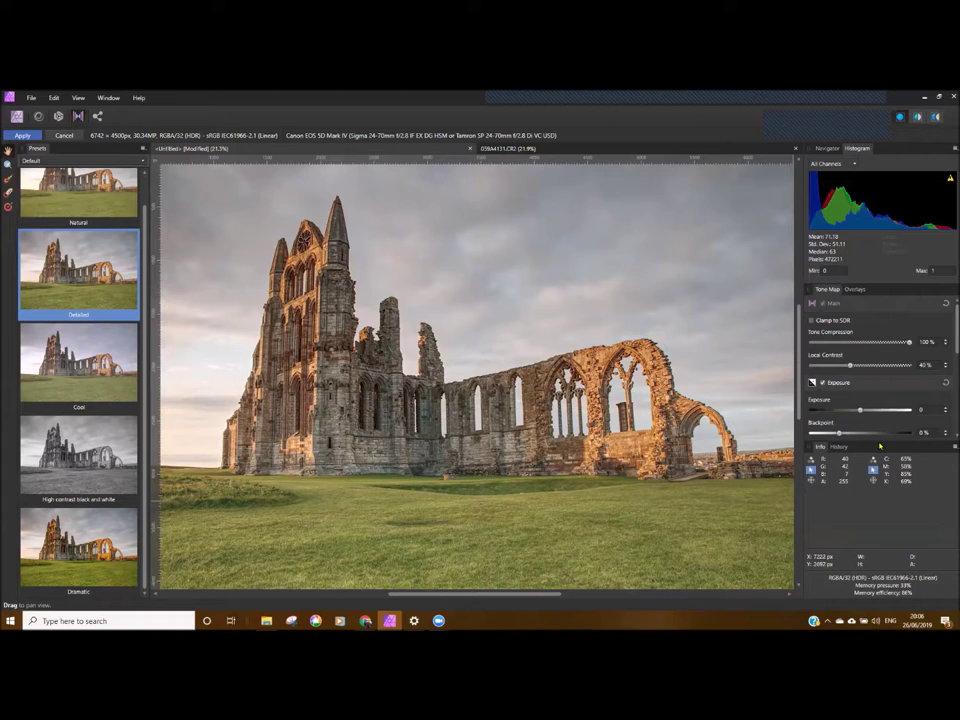
Make more room for the tone mapping settings and reduce Tone Compression to 0 %.
{"action": "left_click_drag", "start_coordinate": [878, 440], "coordinate": [883, 506]}
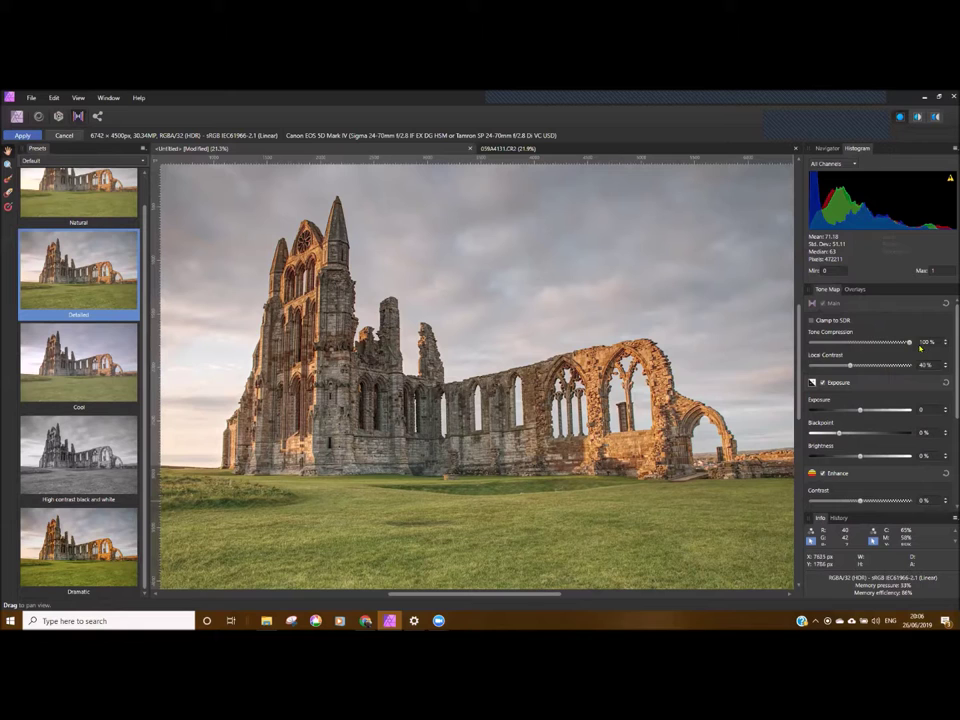
{"action": "left_click_drag", "start_coordinate": [909, 343], "coordinate": [800, 347]}
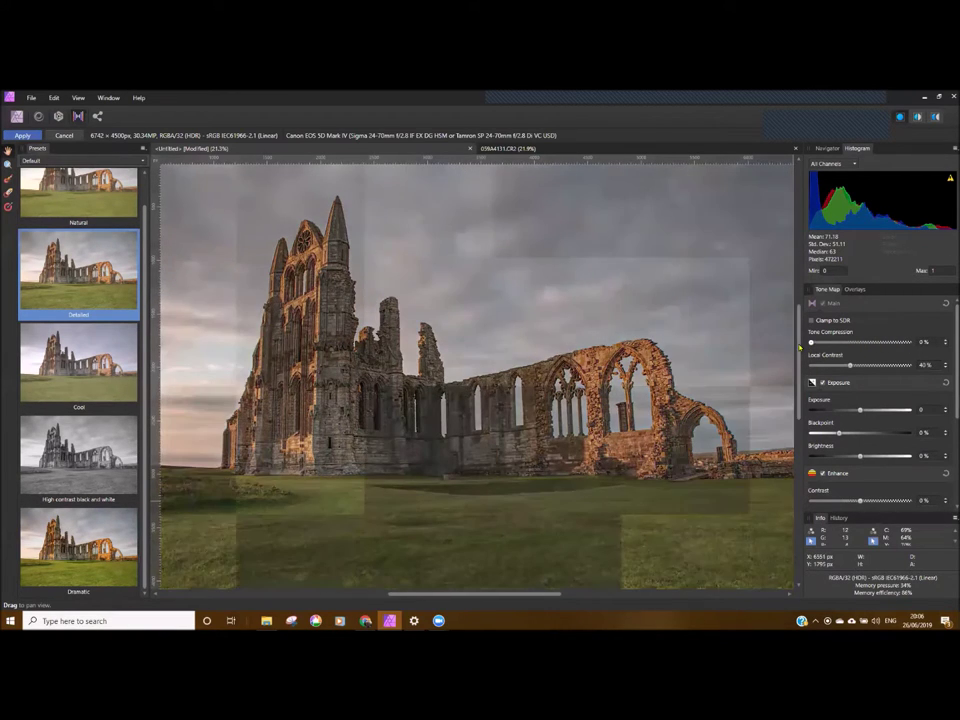
Try Tone Compression at 100 % with Local Contrast at 0 %, and raise Local Contrast to 100 %.
{"action": "left_click_drag", "start_coordinate": [850, 366], "coordinate": [800, 368]}
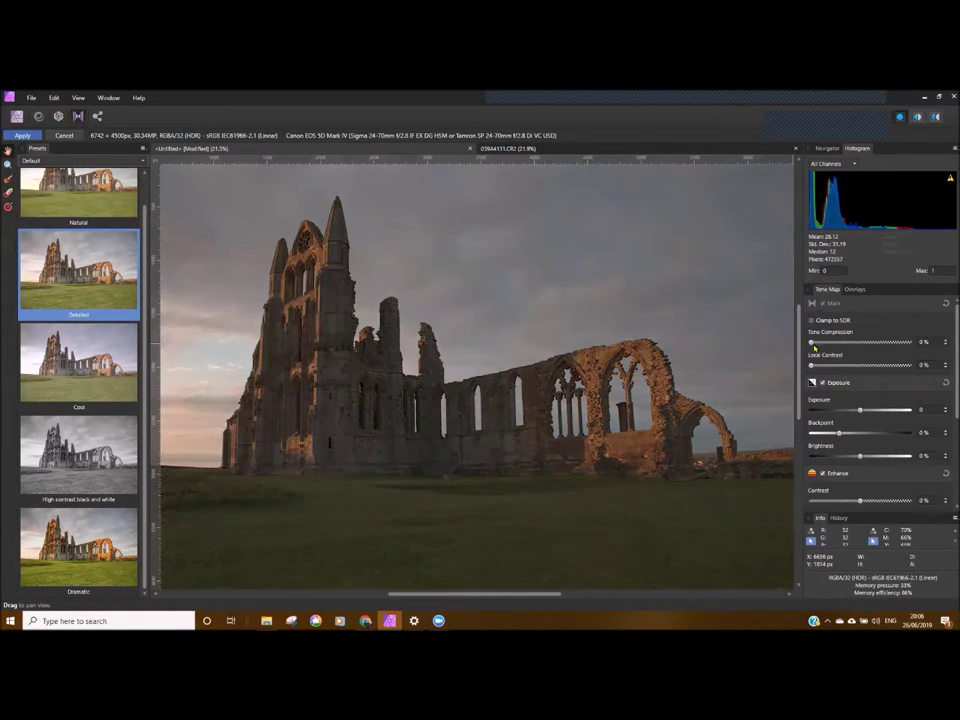
{"action": "left_click_drag", "start_coordinate": [811, 344], "coordinate": [911, 343]}
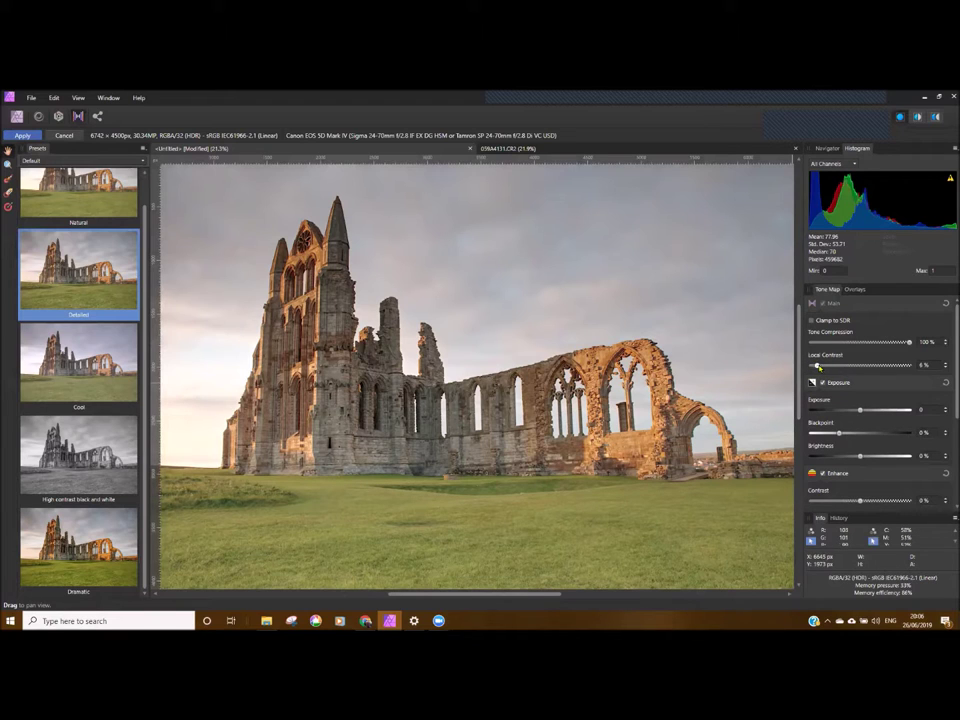
{"action": "left_click_drag", "start_coordinate": [820, 367], "coordinate": [912, 368]}
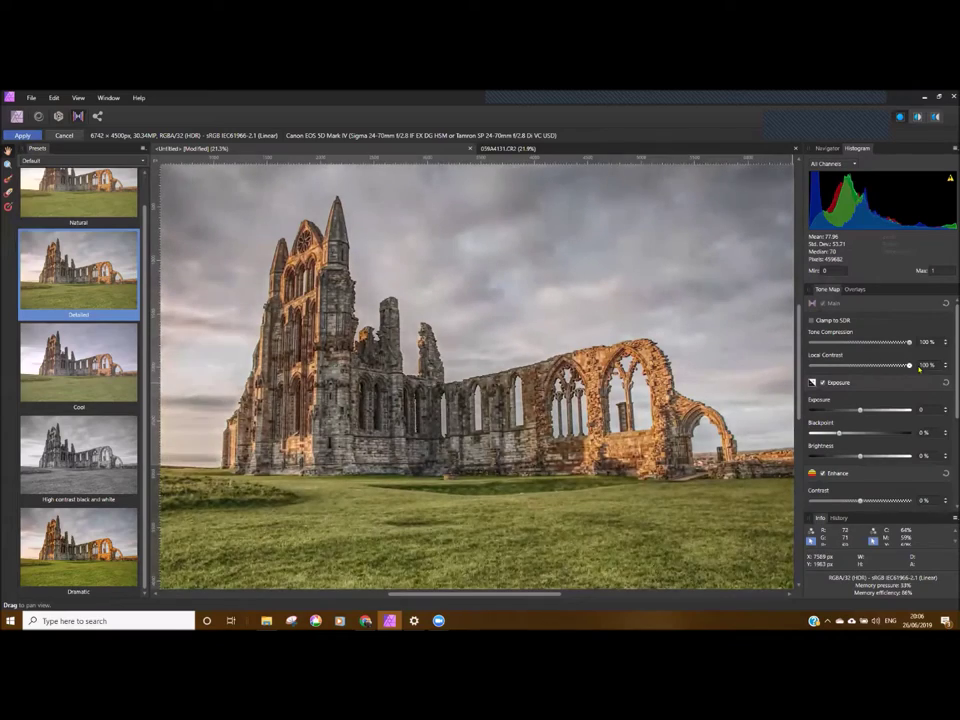
Inspect the abbey's stonework up close and try reducing Local Contrast to about 58 %.
{"action": "scroll", "coordinate": [460, 396], "scroll_direction": "up", "scroll_amount": 2}
{"action": "scroll", "coordinate": [388, 390], "scroll_direction": "up", "scroll_amount": 3}
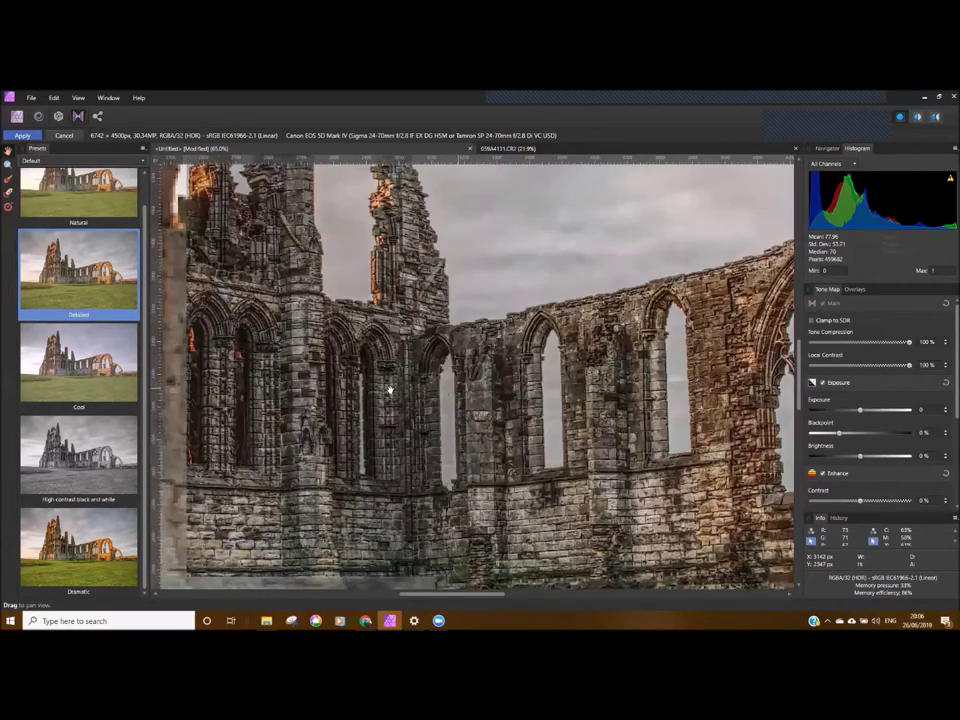
{"action": "left_click_drag", "start_coordinate": [403, 365], "coordinate": [543, 380]}
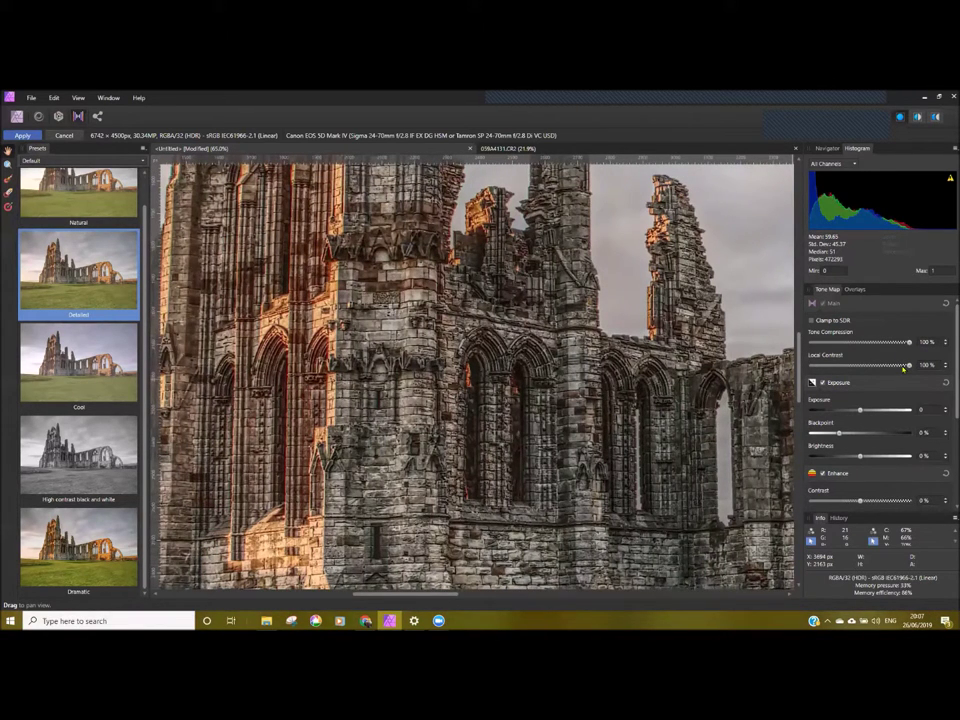
{"action": "left_click_drag", "start_coordinate": [910, 368], "coordinate": [867, 366]}
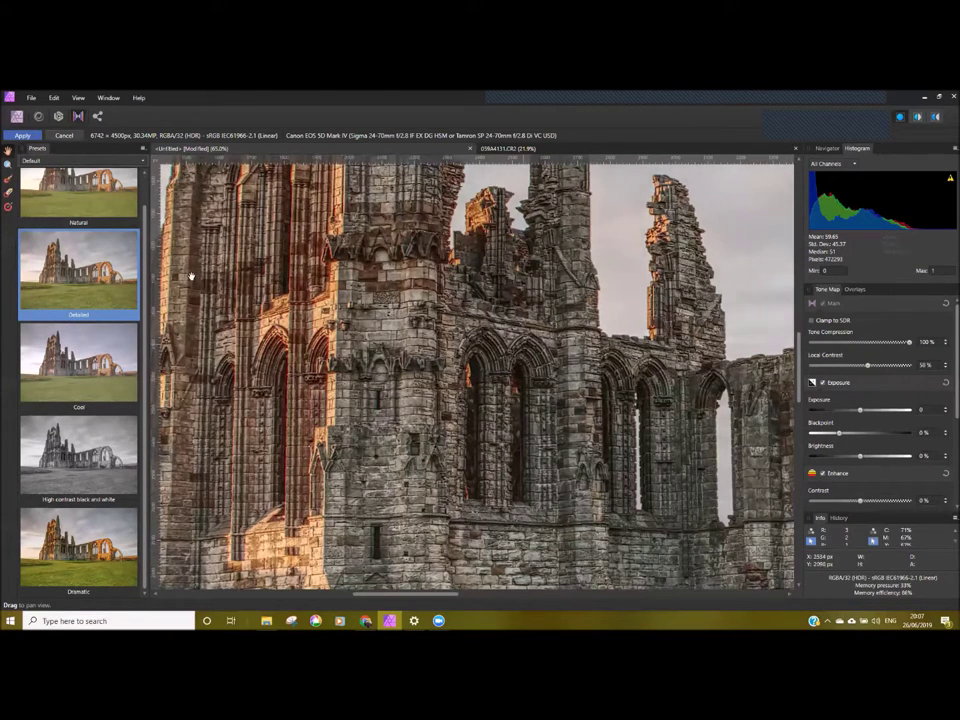
Restore the Detailed preset's default settings by switching to the Natural preset and back.
{"action": "left_click", "coordinate": [78, 282]}
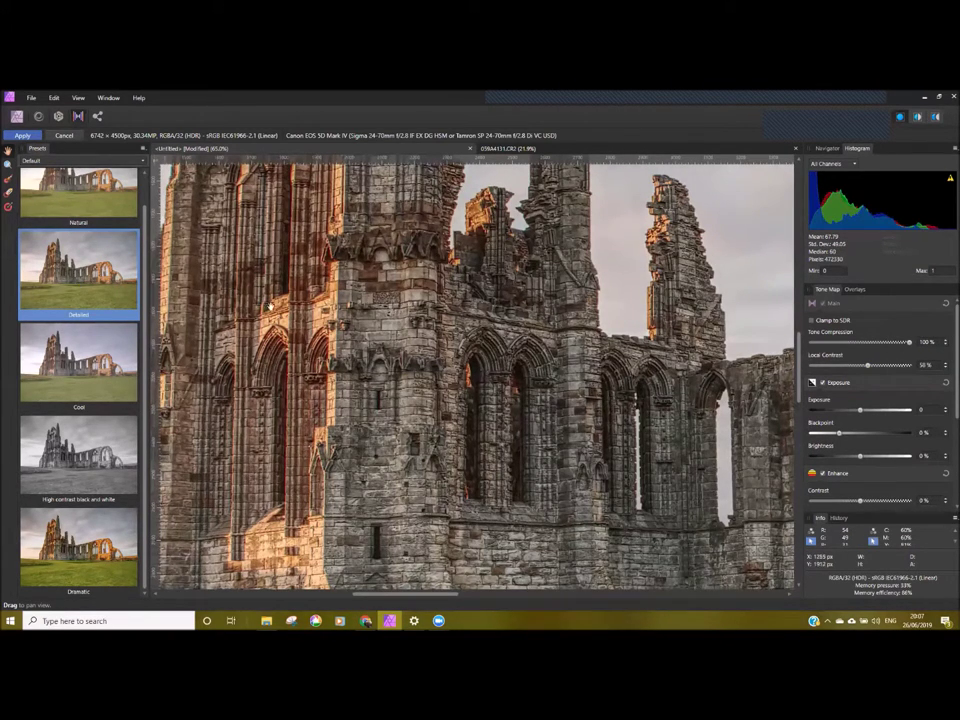
{"action": "left_click", "coordinate": [60, 210]}
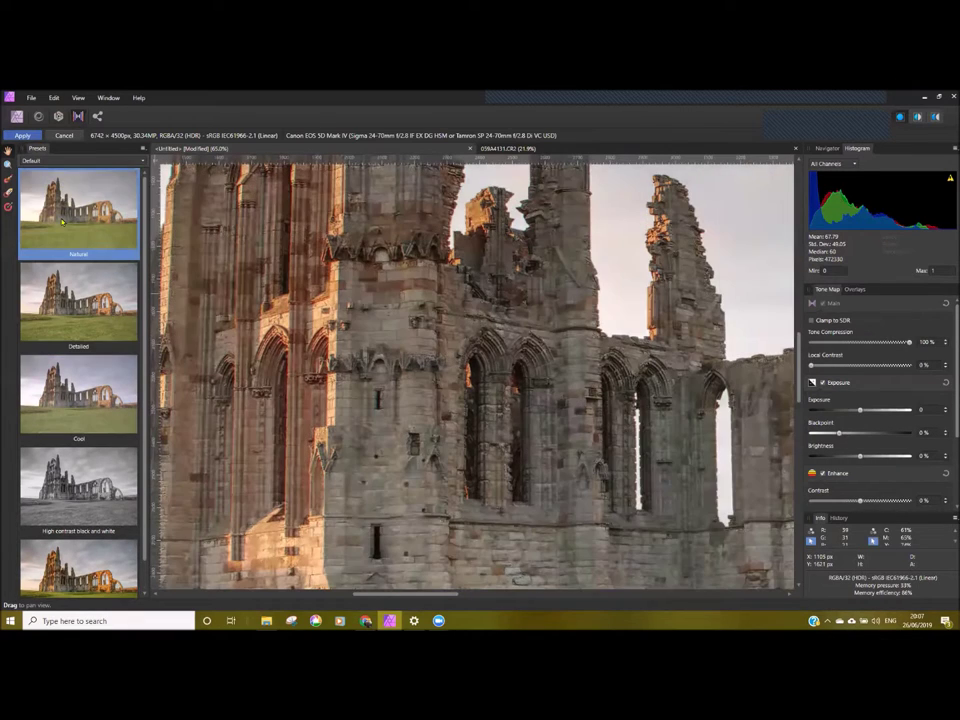
{"action": "left_click", "coordinate": [60, 290]}
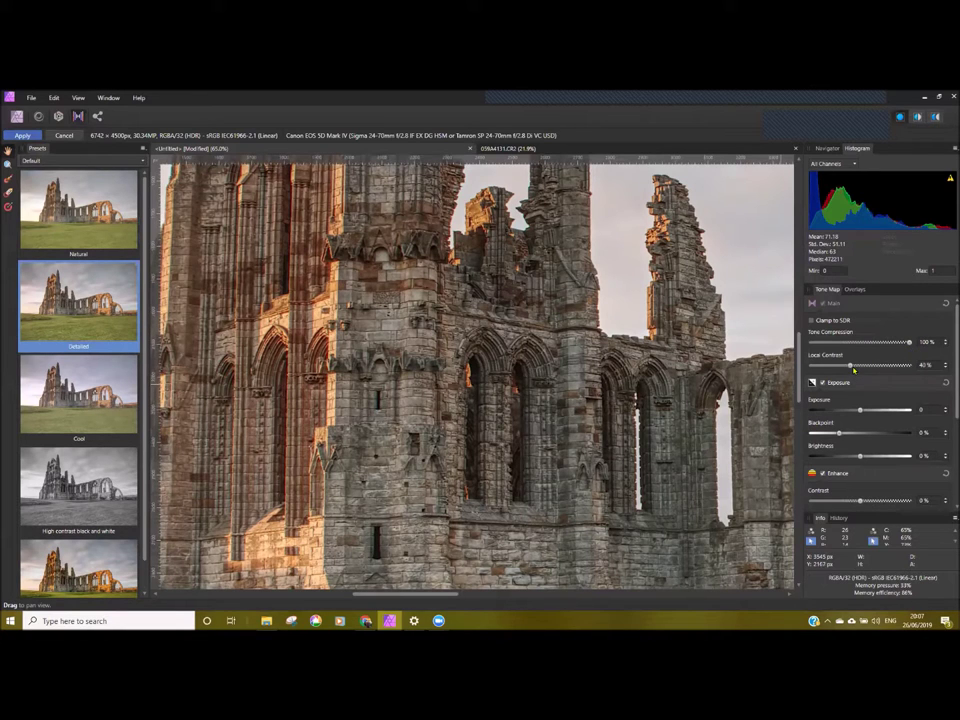
Try a lower Local Contrast on the arched windows, and reload the Detailed preset by way of the Natural preset.
{"action": "scroll", "coordinate": [549, 383], "scroll_direction": "down", "scroll_amount": 3}
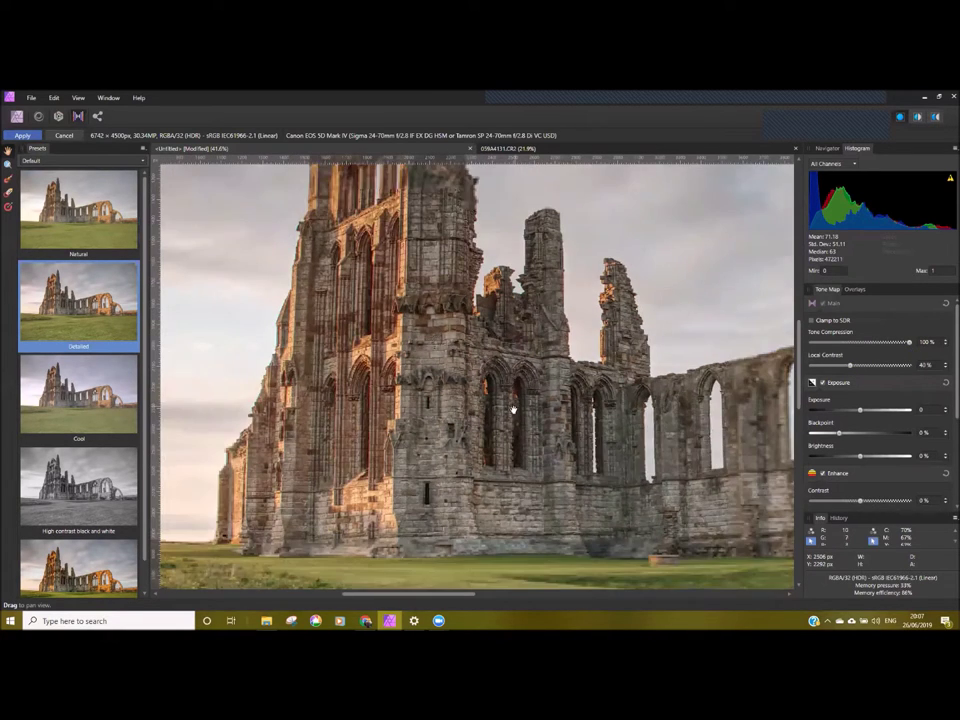
{"action": "scroll", "coordinate": [430, 392], "scroll_direction": "up", "scroll_amount": 4}
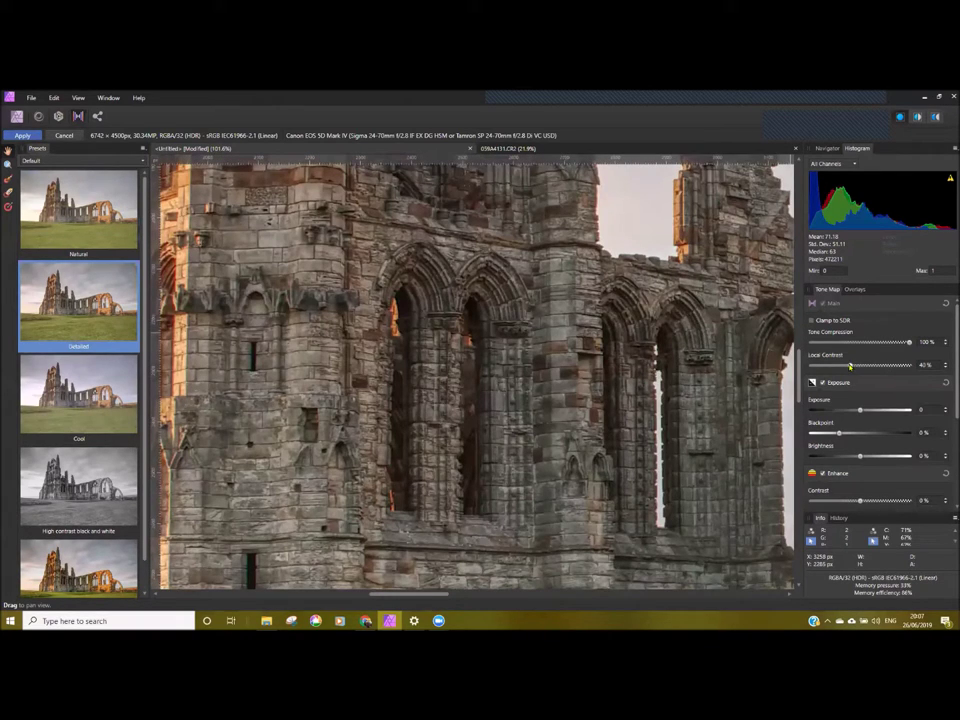
{"action": "left_click_drag", "start_coordinate": [855, 367], "coordinate": [827, 375]}
{"action": "left_click", "coordinate": [40, 185]}
{"action": "left_click", "coordinate": [75, 283]}
{"action": "scroll", "coordinate": [588, 272], "scroll_direction": "up", "scroll_amount": 1}
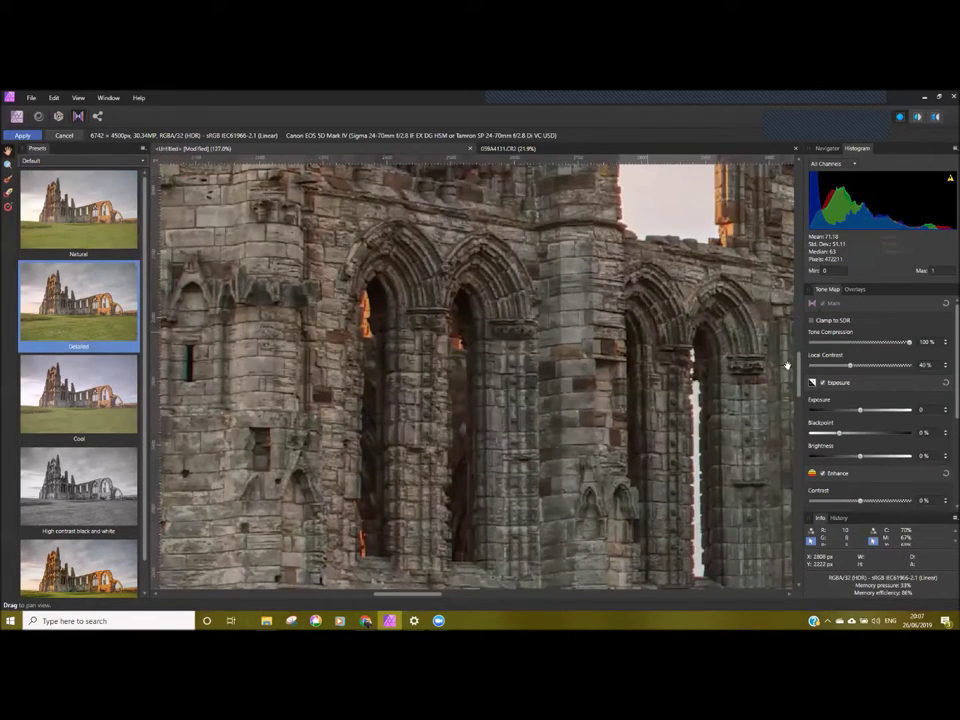
Examine the full abbey, its tower and the sky, and look through the remaining tone mapping settings.
{"action": "scroll", "coordinate": [830, 403], "scroll_direction": "down", "scroll_amount": 1}
{"action": "scroll", "coordinate": [830, 403], "scroll_direction": "down", "scroll_amount": 2}
{"action": "scroll", "coordinate": [422, 390], "scroll_direction": "down", "scroll_amount": 3}
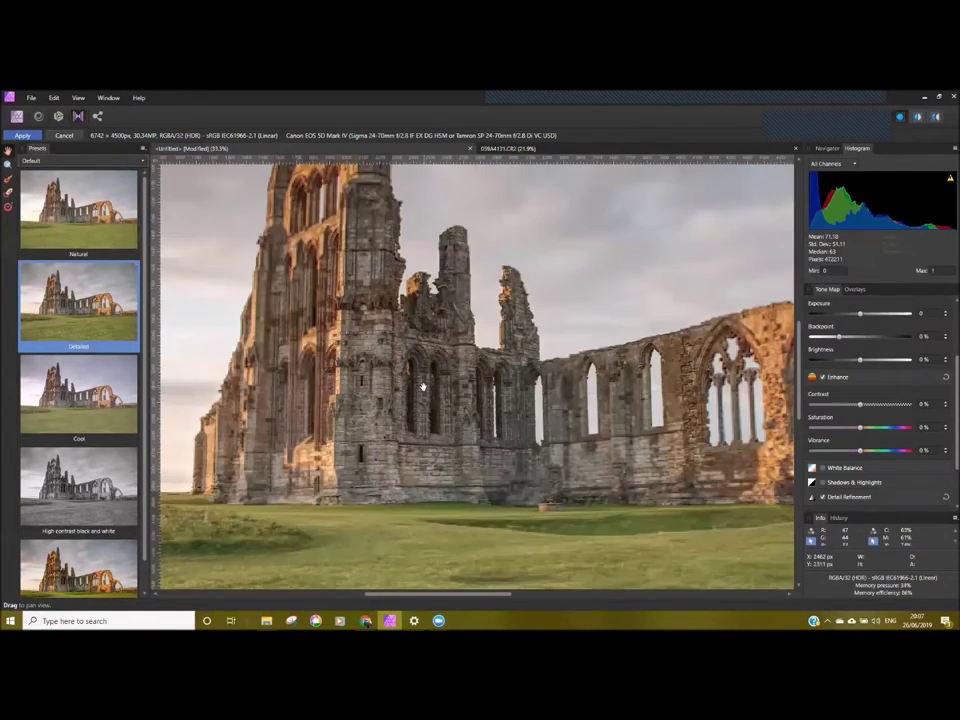
{"action": "scroll", "coordinate": [420, 392], "scroll_direction": "down", "scroll_amount": 2}
{"action": "left_click_drag", "start_coordinate": [393, 385], "coordinate": [522, 405]}
{"action": "scroll", "coordinate": [360, 370], "scroll_direction": "up", "scroll_amount": 5}
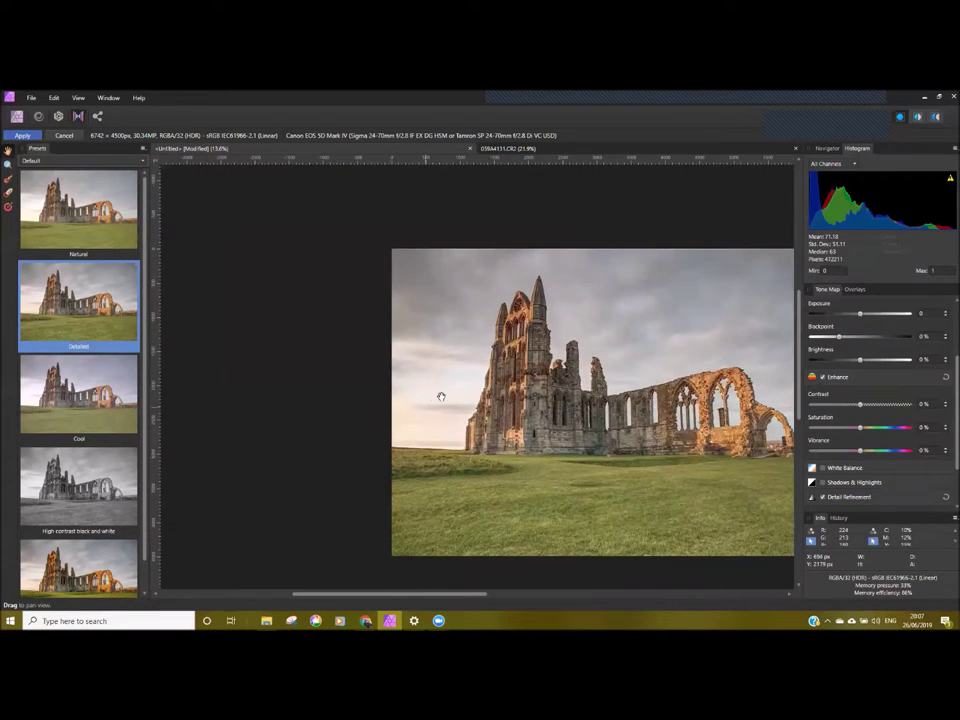
{"action": "scroll", "coordinate": [360, 369], "scroll_direction": "down", "scroll_amount": 4}
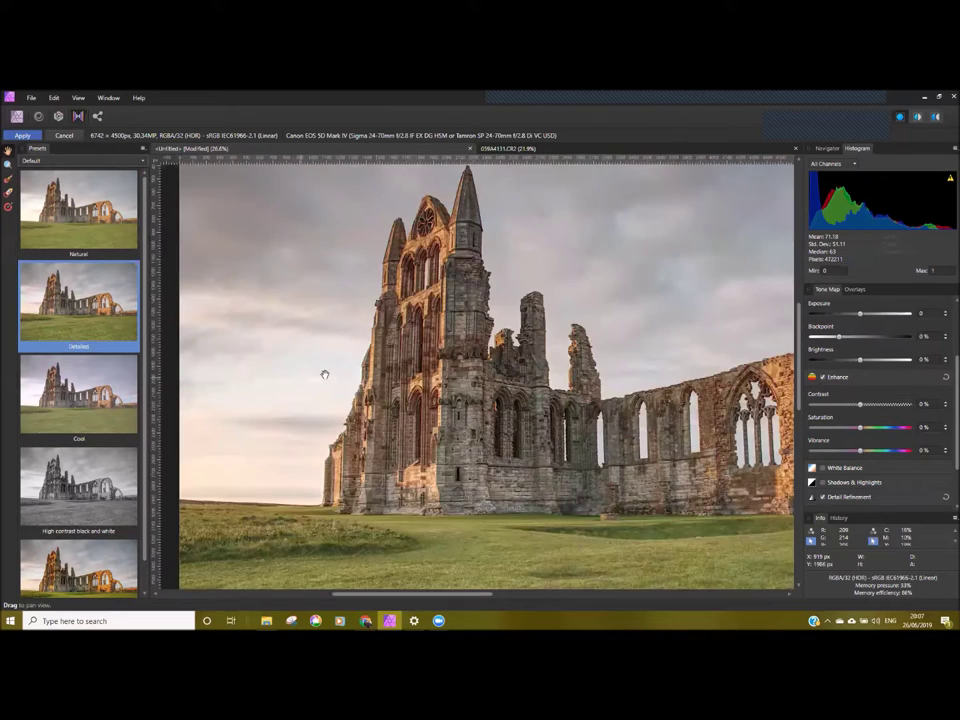
{"action": "left_click_drag", "start_coordinate": [325, 374], "coordinate": [392, 358]}
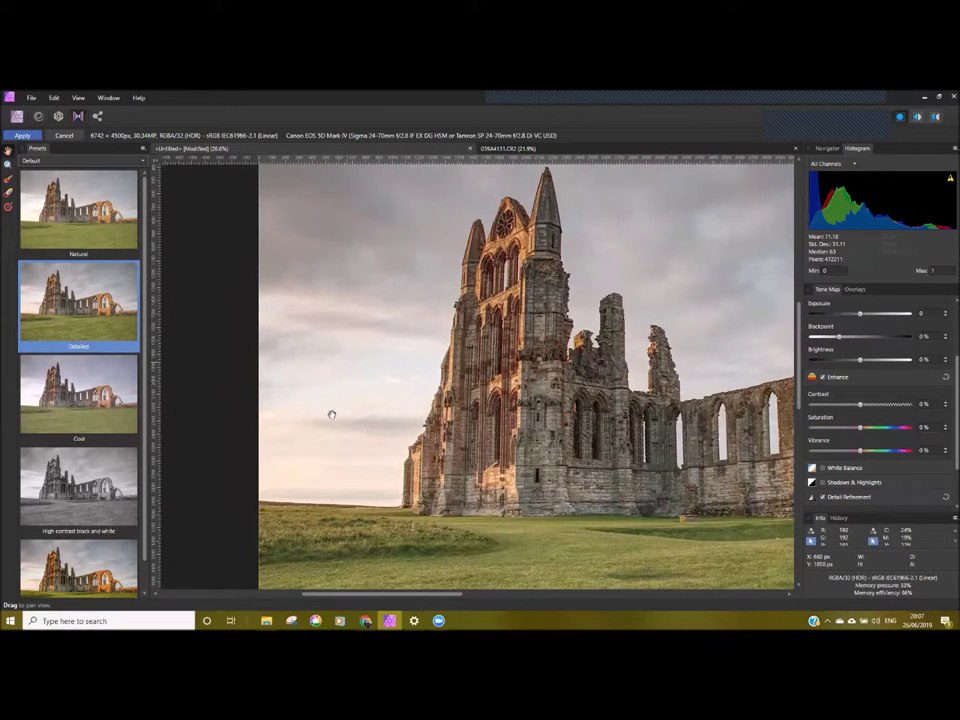
{"action": "scroll", "coordinate": [874, 421], "scroll_direction": "down", "scroll_amount": 2}
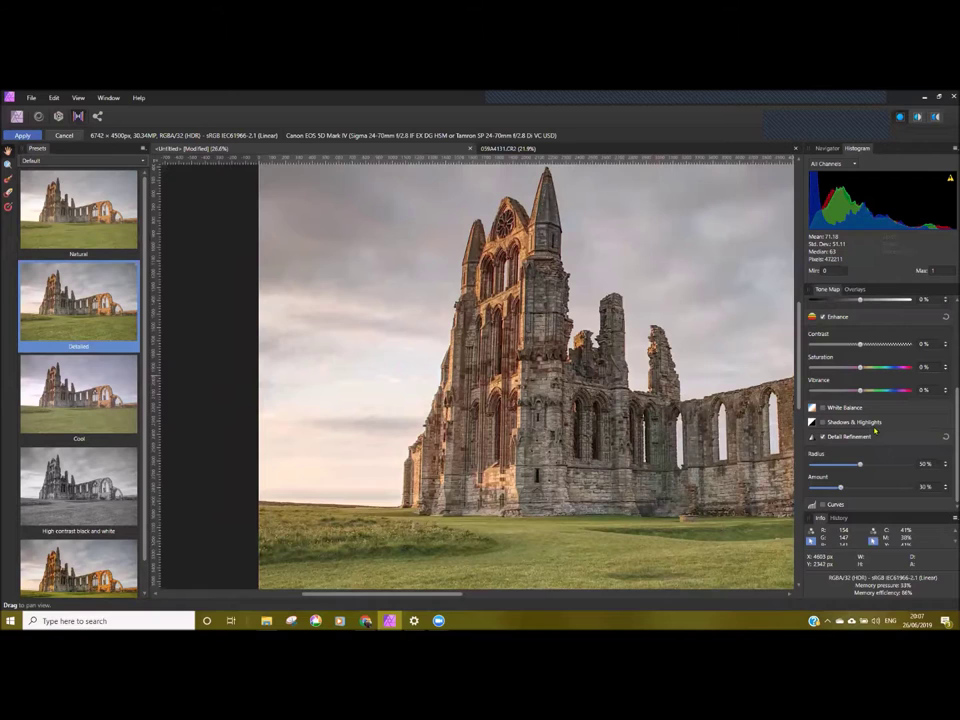
Try lowering Exposure to -0.959 and reset the Exposure settings to their defaults.
{"action": "scroll", "coordinate": [876, 407], "scroll_direction": "up", "scroll_amount": 4}
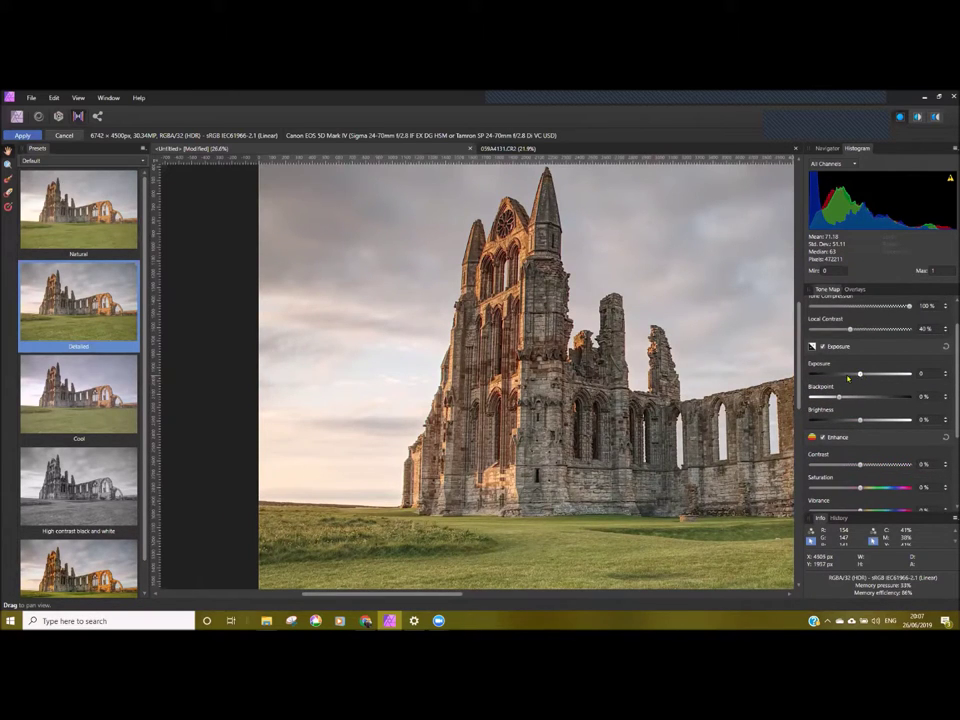
{"action": "left_click_drag", "start_coordinate": [848, 377], "coordinate": [838, 378]}
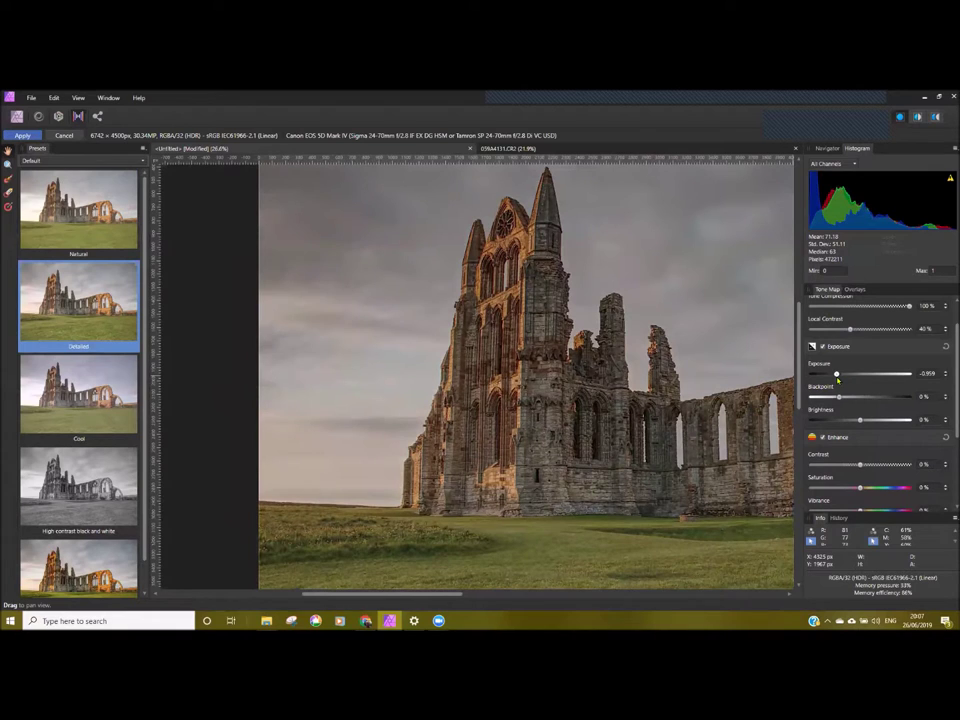
{"action": "left_click_drag", "start_coordinate": [838, 378], "coordinate": [857, 375]}
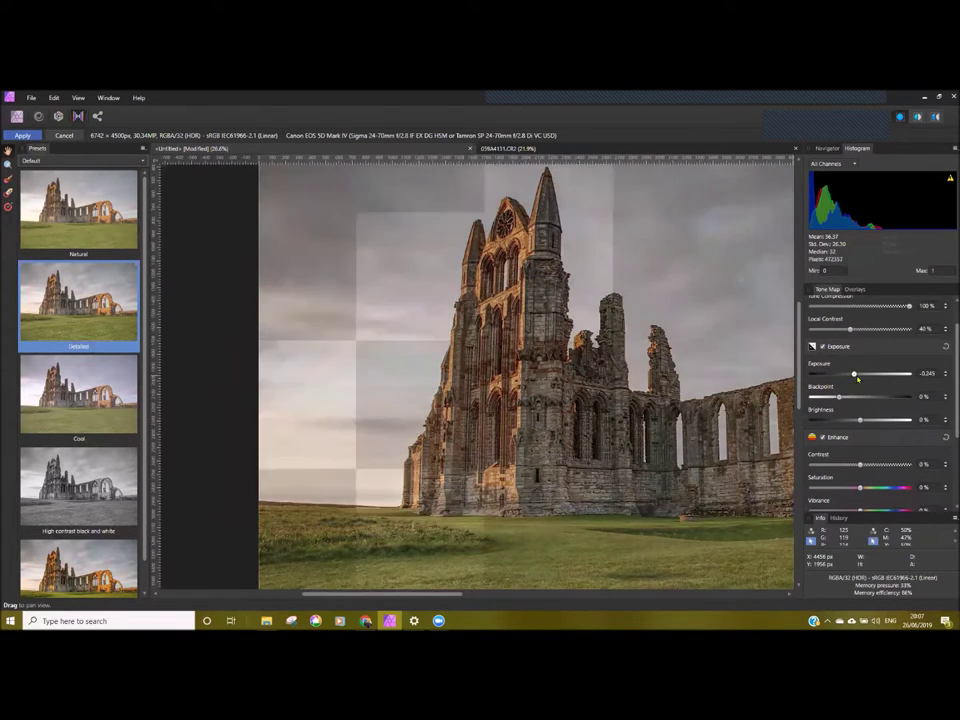
{"action": "left_click", "coordinate": [945, 346]}
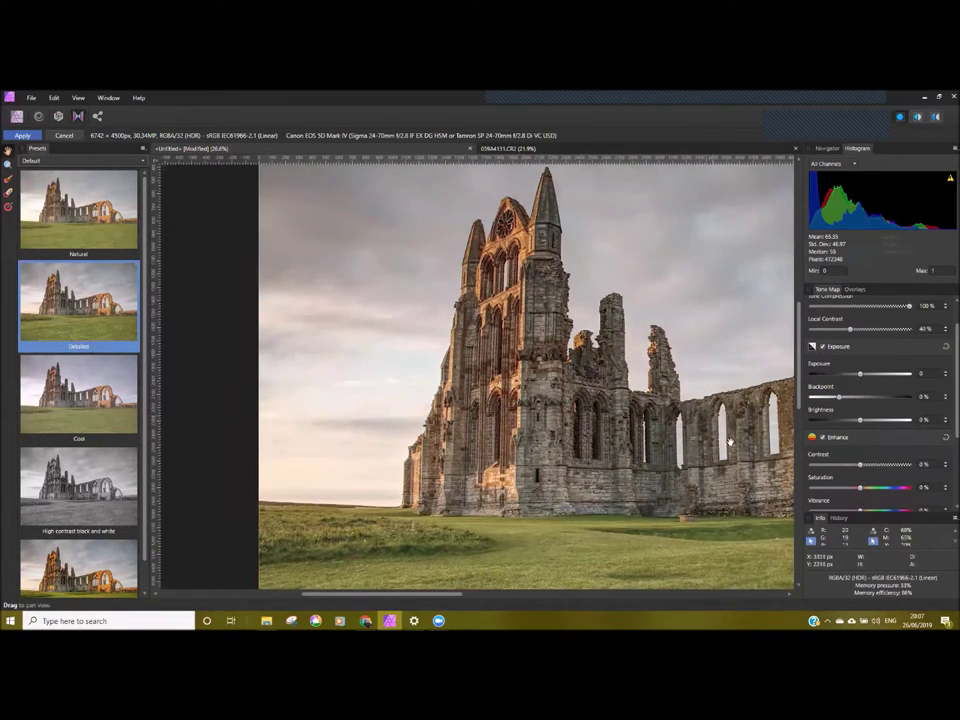
Enable Shadows & Highlights and reduce Highlights to -100 %.
{"action": "scroll", "coordinate": [848, 437], "scroll_direction": "down", "scroll_amount": 4}
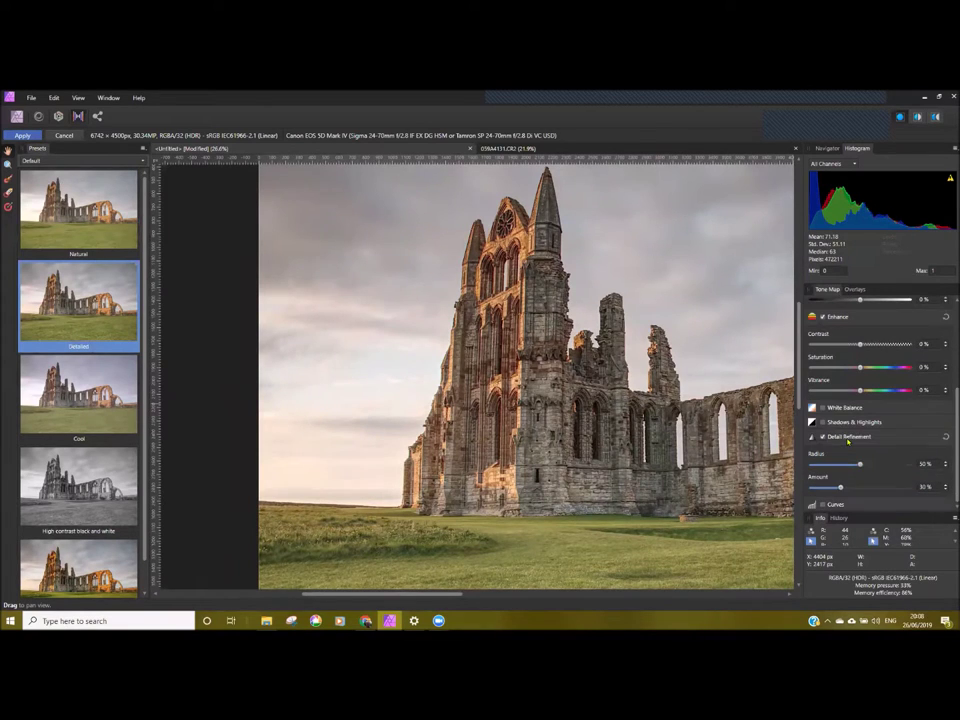
{"action": "left_click", "coordinate": [822, 422]}
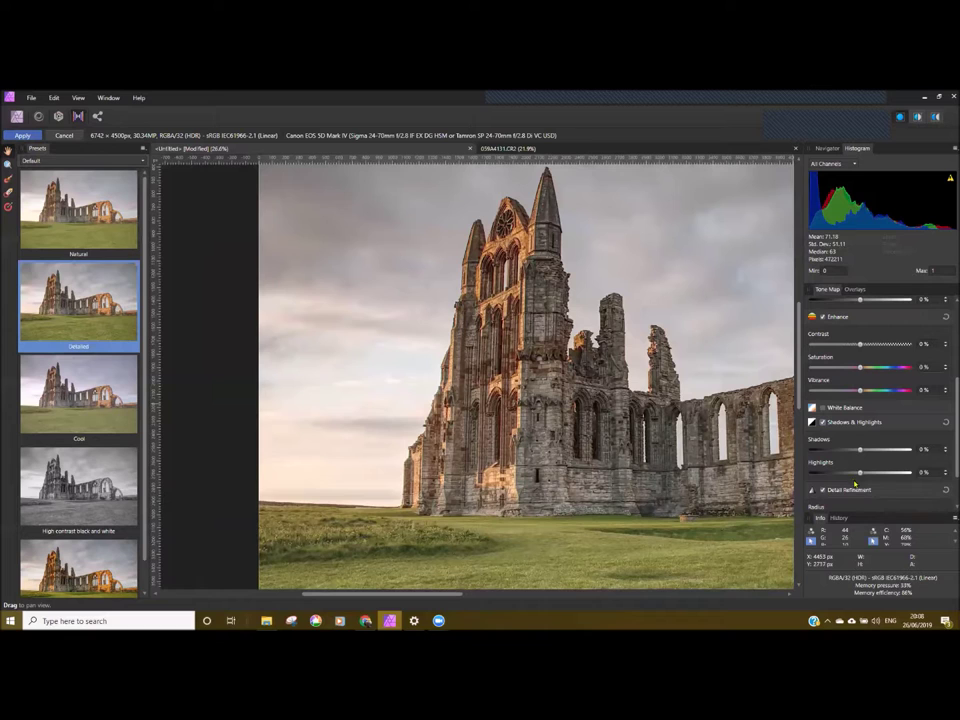
{"action": "left_click_drag", "start_coordinate": [859, 474], "coordinate": [817, 477]}
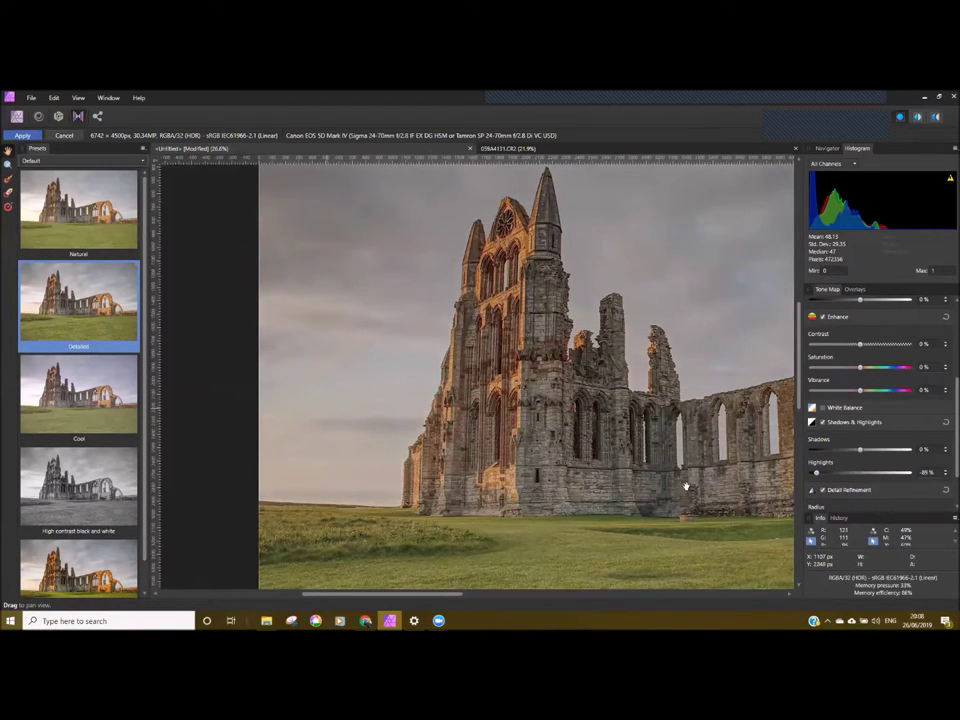
{"action": "left_click_drag", "start_coordinate": [817, 474], "coordinate": [805, 478]}
Look over the whole abbey image and compare its before and after versions in a split view.
{"action": "left_click_drag", "start_coordinate": [363, 403], "coordinate": [250, 377]}
{"action": "left_click_drag", "start_coordinate": [476, 410], "coordinate": [339, 405]}
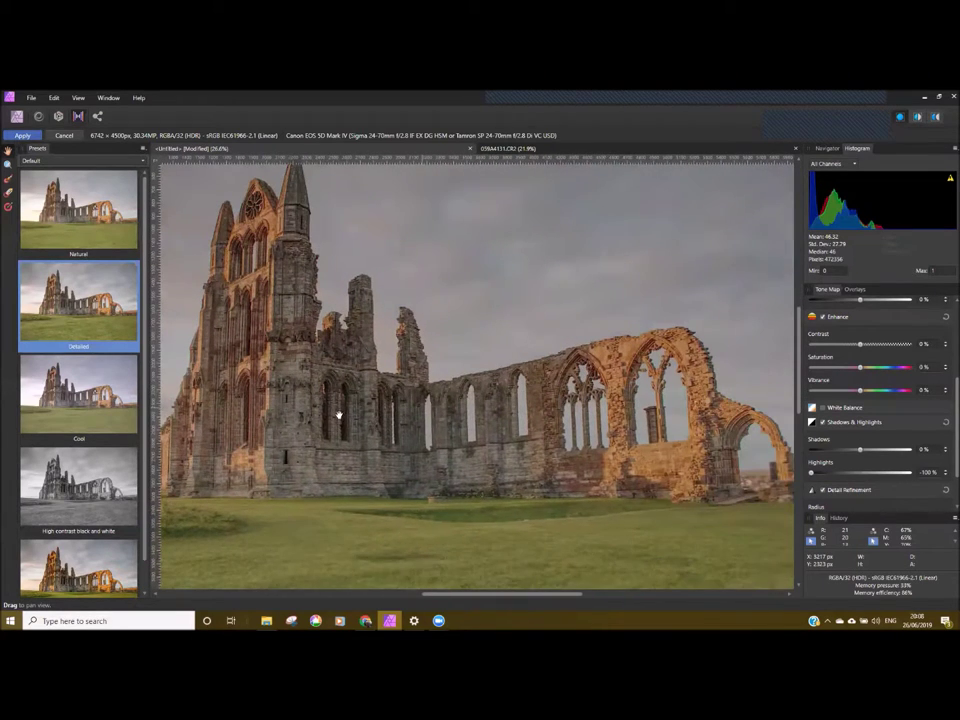
{"action": "left_click_drag", "start_coordinate": [436, 414], "coordinate": [510, 356]}
{"action": "scroll", "coordinate": [470, 405], "scroll_direction": "down", "scroll_amount": 2}
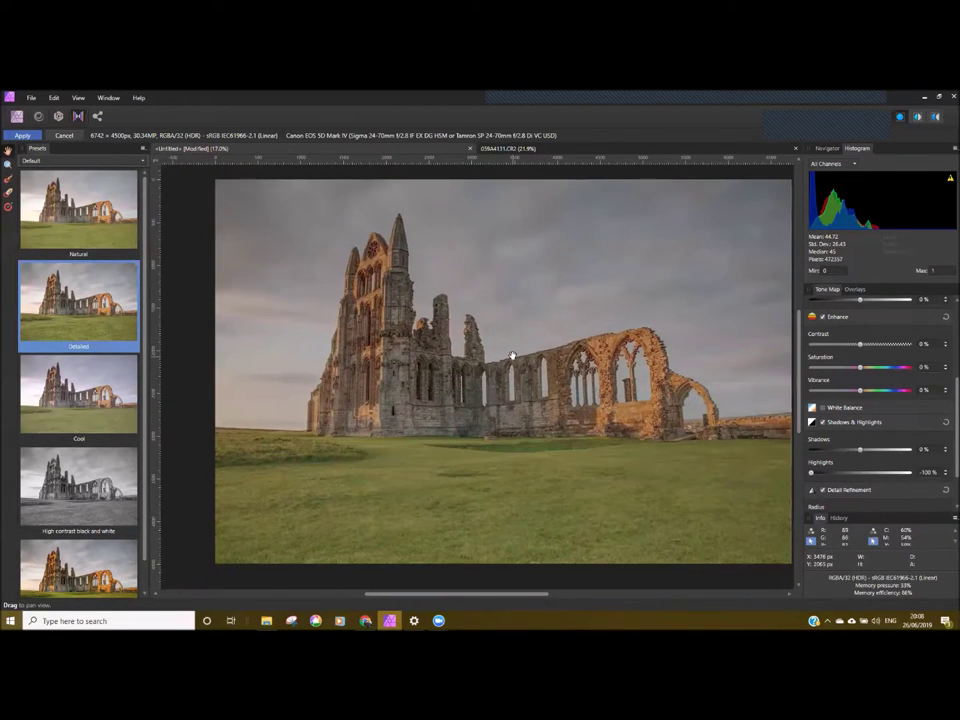
{"action": "left_click", "coordinate": [917, 117]}
{"action": "left_click_drag", "start_coordinate": [477, 376], "coordinate": [636, 400]}
{"action": "left_click_drag", "start_coordinate": [511, 421], "coordinate": [212, 400]}
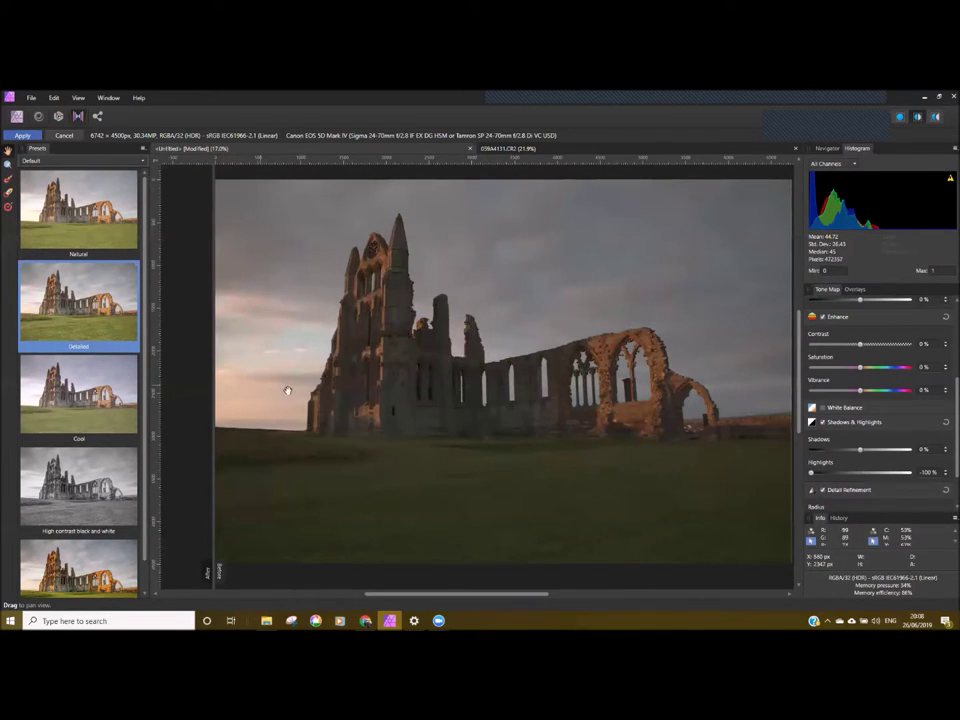
{"action": "left_click_drag", "start_coordinate": [214, 421], "coordinate": [546, 430]}
Return to the single image view and set Saturation to 2 %.
{"action": "scroll", "coordinate": [915, 418], "scroll_direction": "down", "scroll_amount": 2}
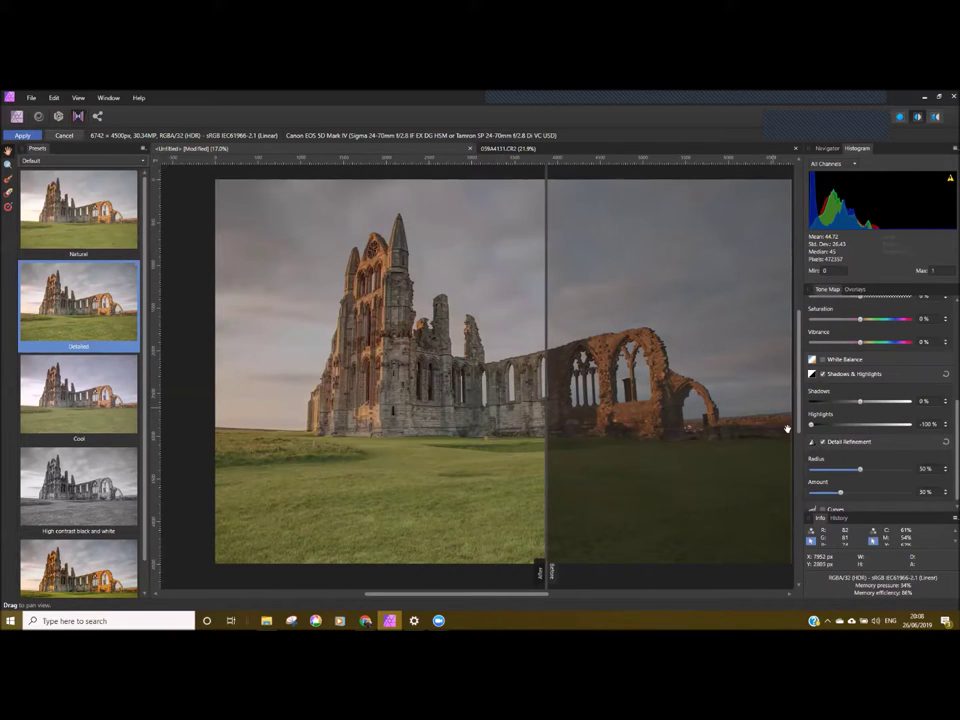
{"action": "left_click", "coordinate": [900, 117]}
{"action": "scroll", "coordinate": [871, 420], "scroll_direction": "down", "scroll_amount": 1}
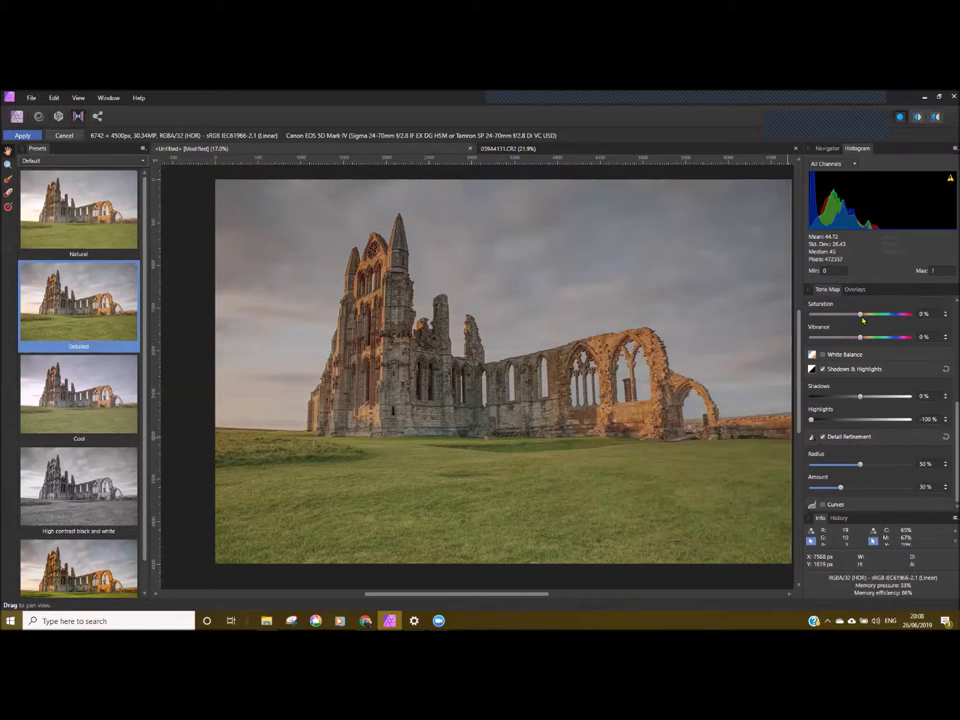
{"action": "mouse_move", "coordinate": [859, 315]}
{"action": "left_mouse_down"}
{"action": "mouse_move", "coordinate": [872, 321]}
{"action": "mouse_move", "coordinate": [862, 320]}
{"action": "left_mouse_up"}
Try Shadows at -76 %, inspect the abbey's stonework up close, and set Shadows to -13 %.
{"action": "scroll", "coordinate": [825, 380], "scroll_direction": "up", "scroll_amount": 3}
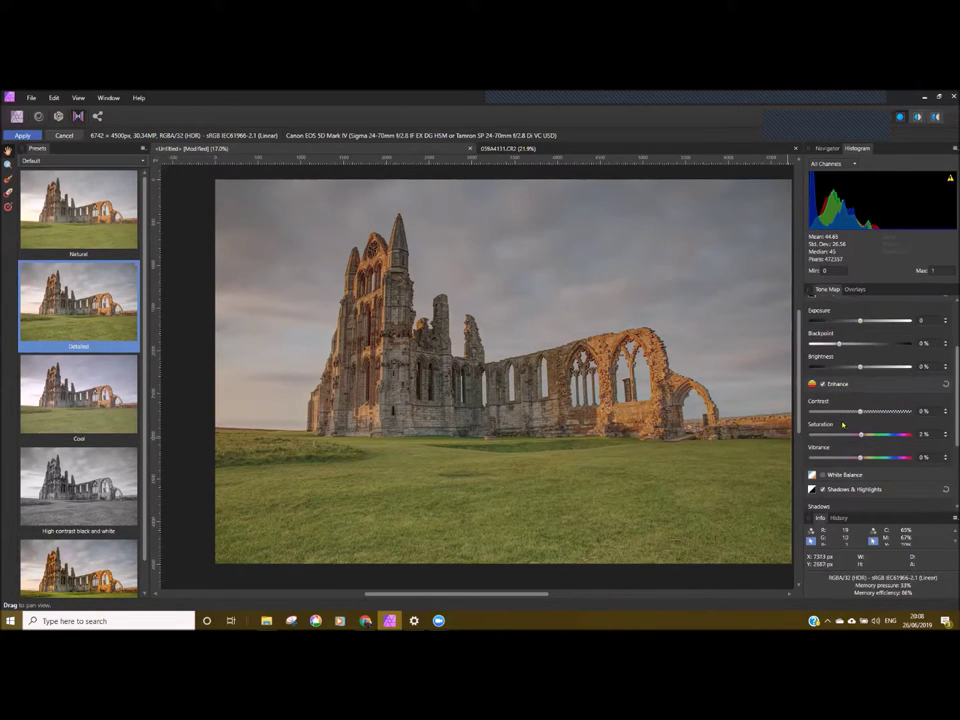
{"action": "scroll", "coordinate": [845, 420], "scroll_direction": "down", "scroll_amount": 1}
{"action": "scroll", "coordinate": [846, 371], "scroll_direction": "up", "scroll_amount": 3}
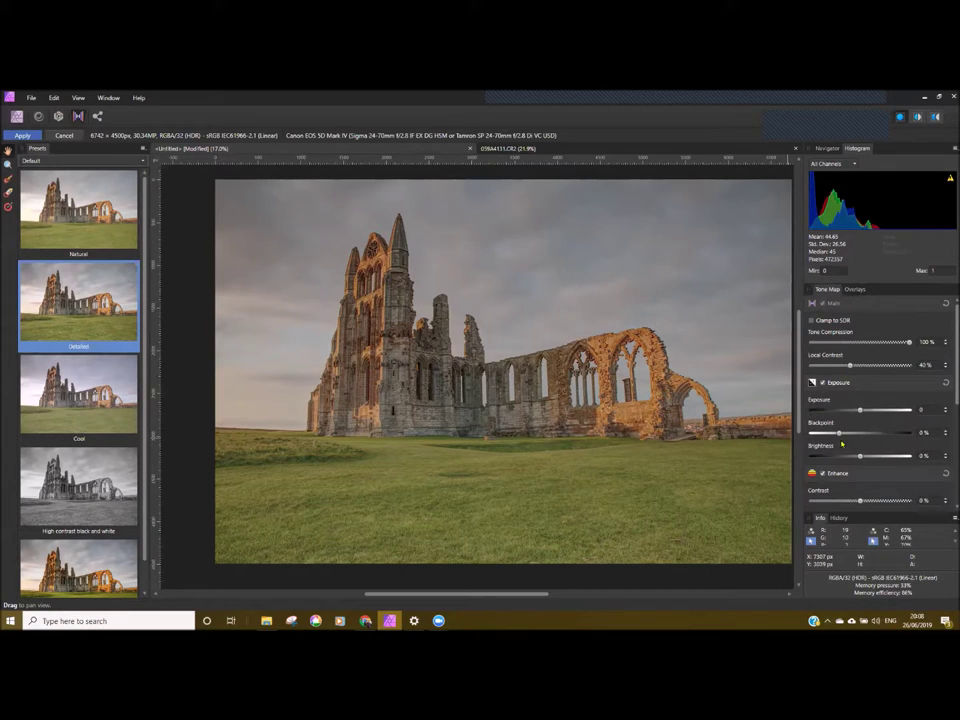
{"action": "scroll", "coordinate": [851, 480], "scroll_direction": "down", "scroll_amount": 4}
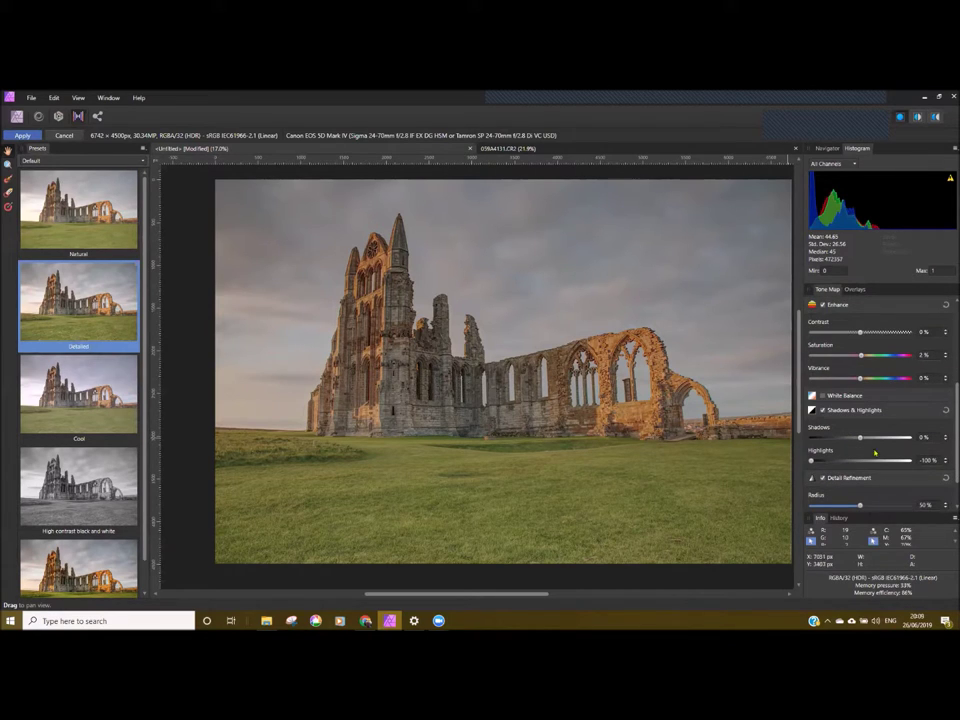
{"action": "scroll", "coordinate": [846, 467], "scroll_direction": "down", "scroll_amount": 2}
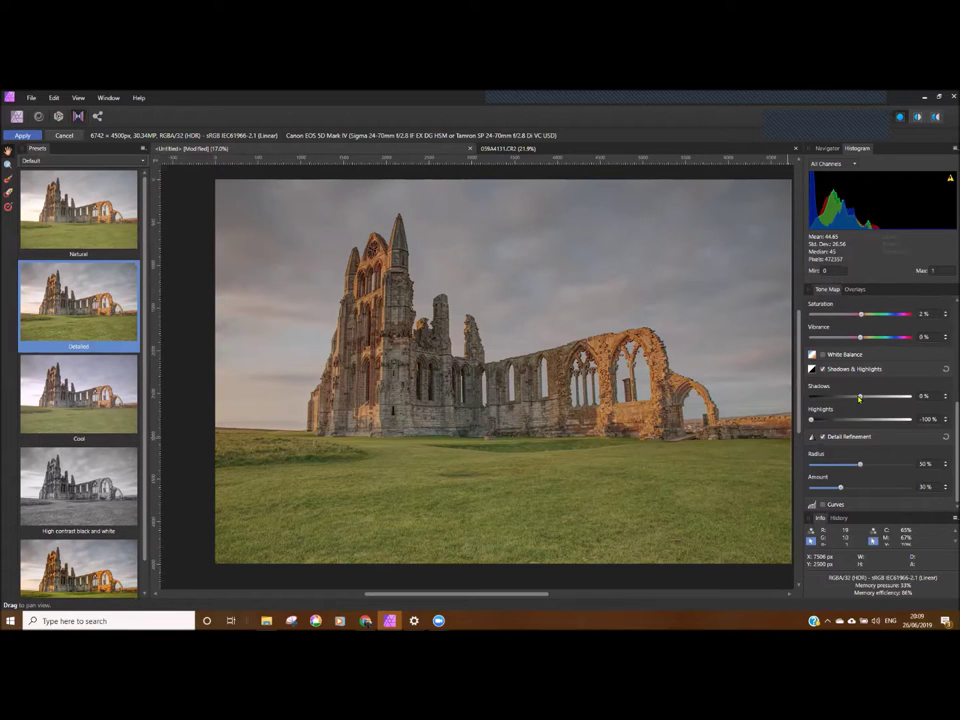
{"action": "left_click_drag", "start_coordinate": [860, 397], "coordinate": [835, 399]}
{"action": "scroll", "coordinate": [460, 405], "scroll_direction": "up", "scroll_amount": 3}
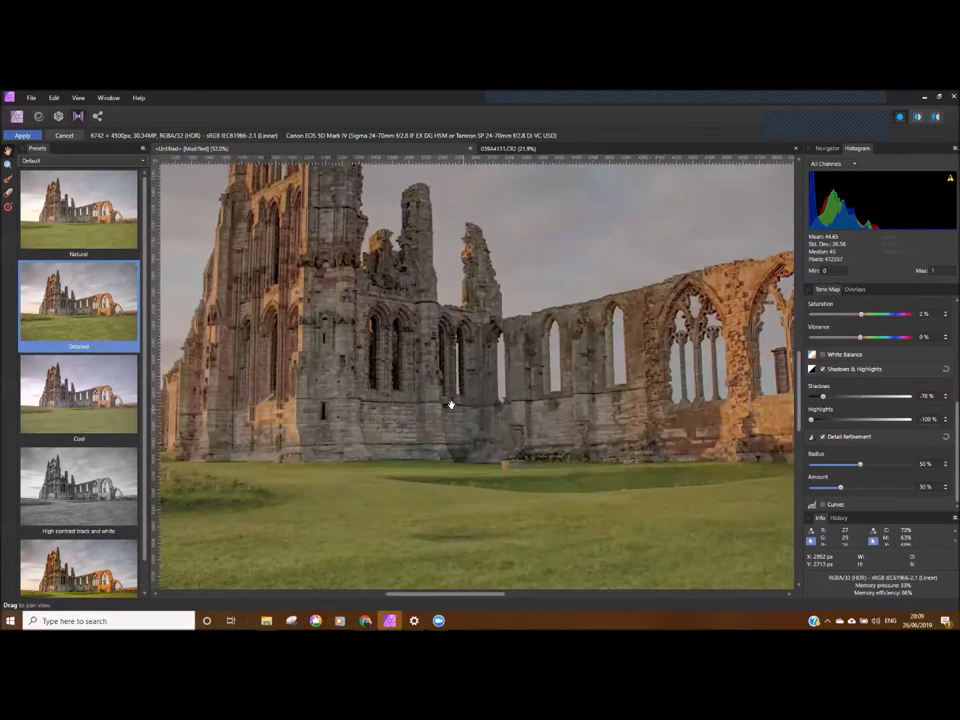
{"action": "scroll", "coordinate": [313, 305], "scroll_direction": "up", "scroll_amount": 2}
{"action": "left_click_drag", "start_coordinate": [822, 397], "coordinate": [853, 399]}
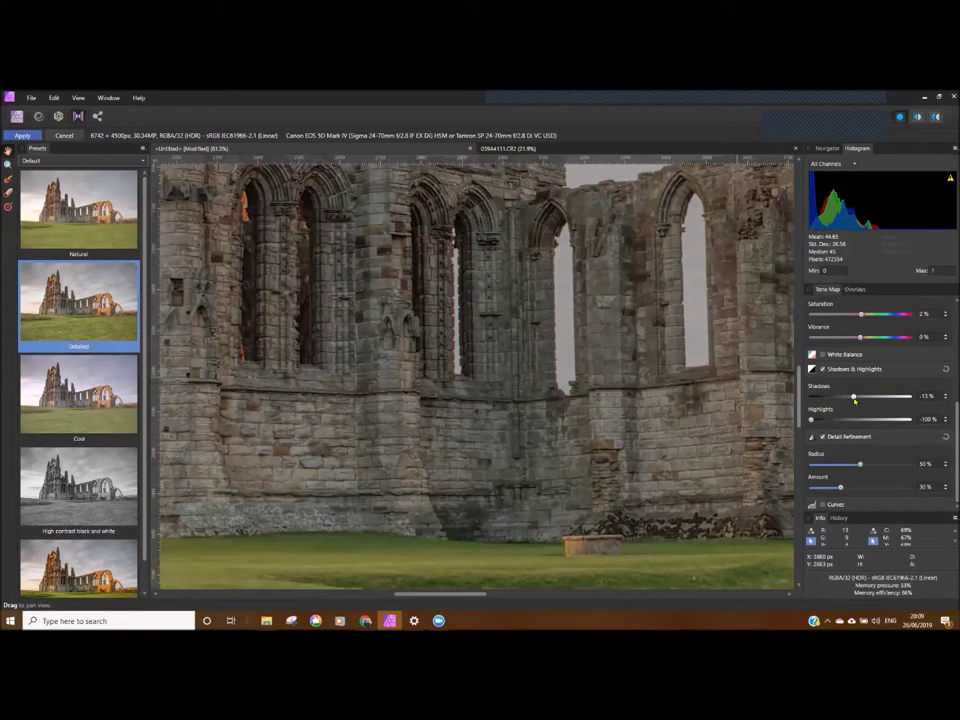
Set Shadows to -3 % and check the effect on the whole abbey and its tower.
{"action": "left_click_drag", "start_coordinate": [855, 400], "coordinate": [858, 398]}
{"action": "scroll", "coordinate": [498, 368], "scroll_direction": "down", "scroll_amount": 8}
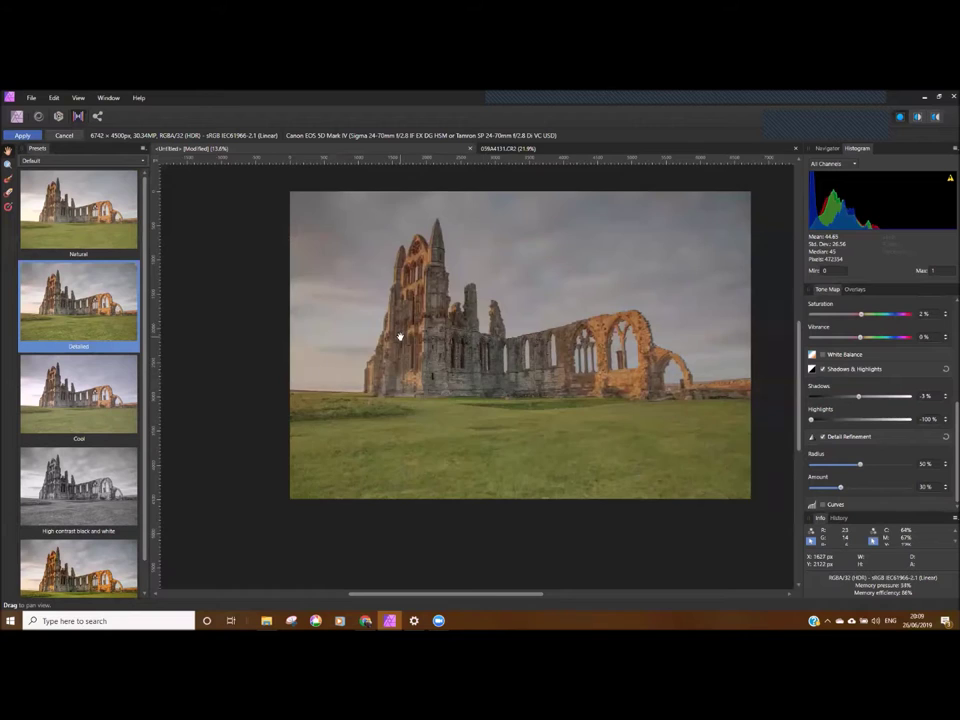
{"action": "left_click_drag", "start_coordinate": [399, 336], "coordinate": [448, 362]}
{"action": "scroll", "coordinate": [448, 362], "scroll_direction": "up", "scroll_amount": 4}
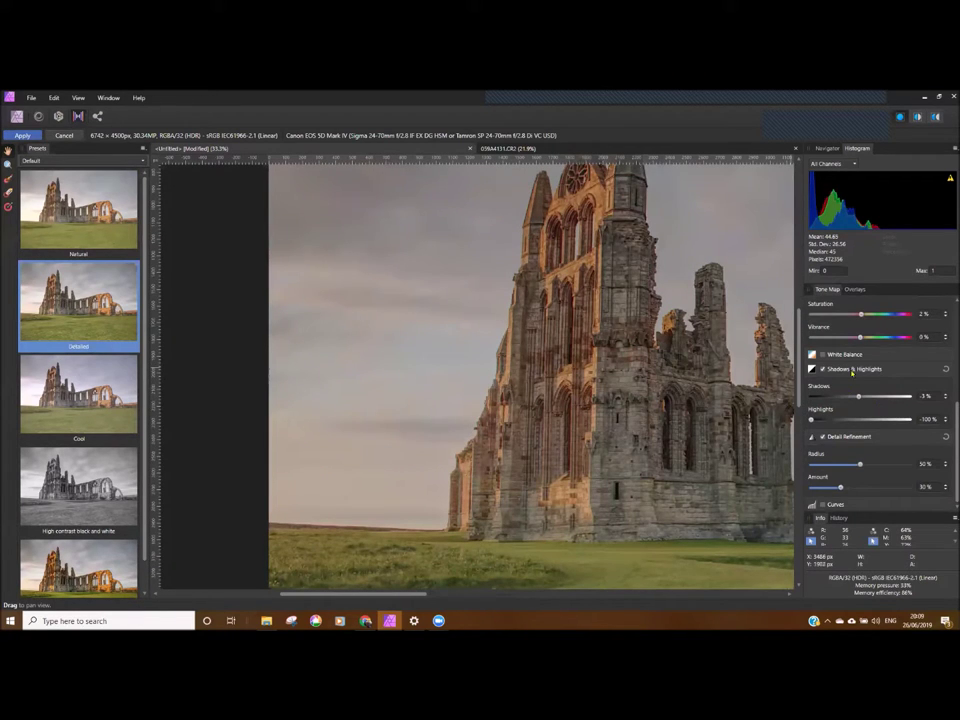
Try Brightness at -17 % on the tone-mapped image and return it to 0 %.
{"action": "scroll", "coordinate": [851, 371], "scroll_direction": "up", "scroll_amount": 5}
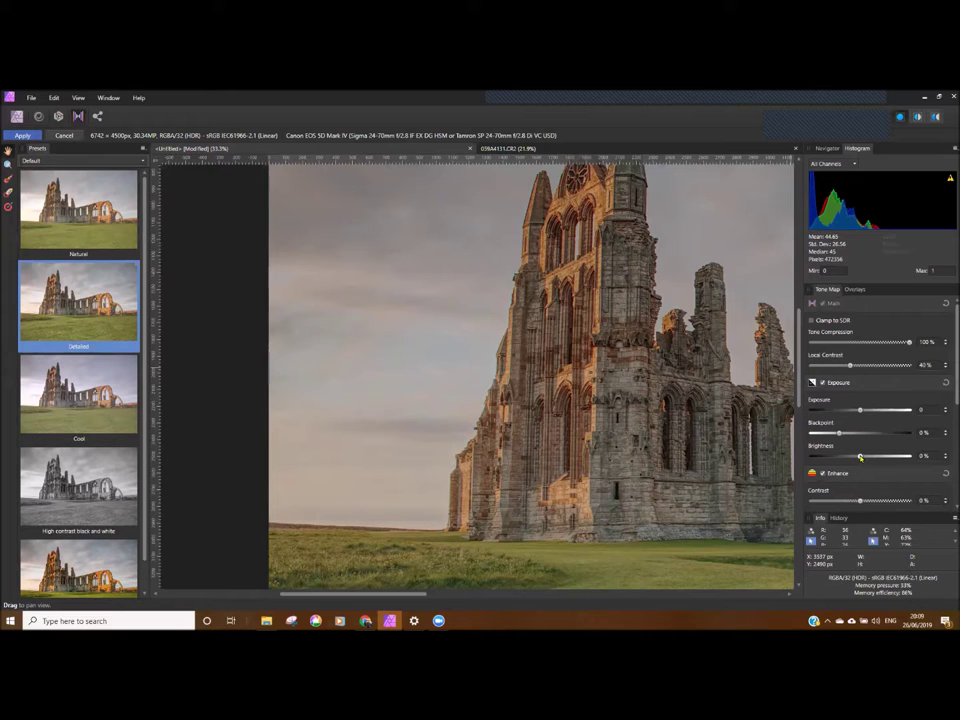
{"action": "left_click_drag", "start_coordinate": [860, 456], "coordinate": [828, 459]}
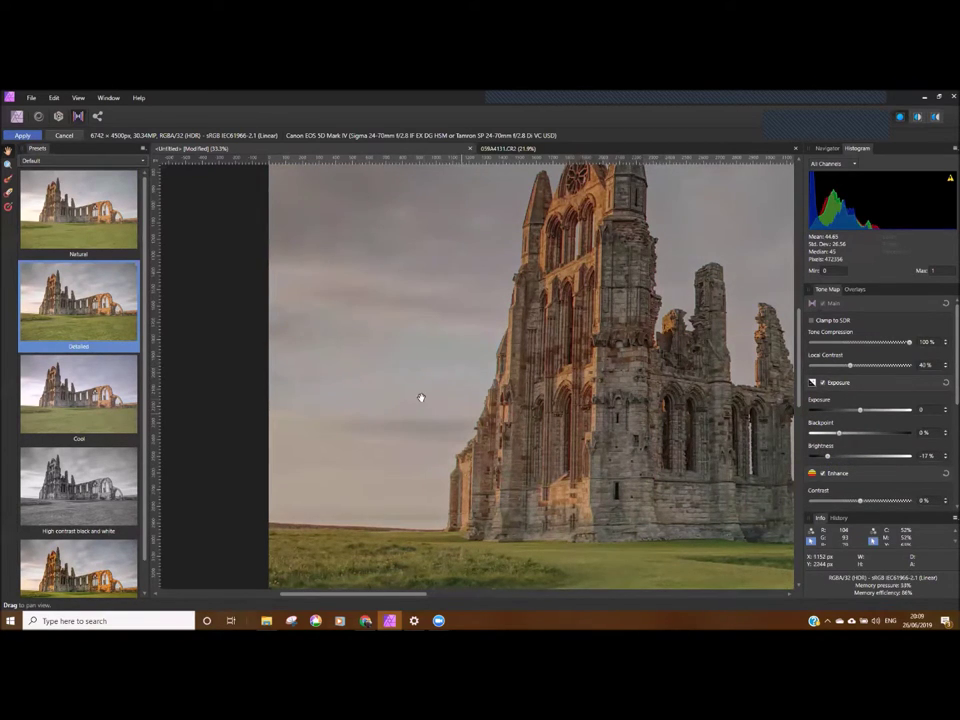
{"action": "left_click_drag", "start_coordinate": [827, 457], "coordinate": [858, 459]}
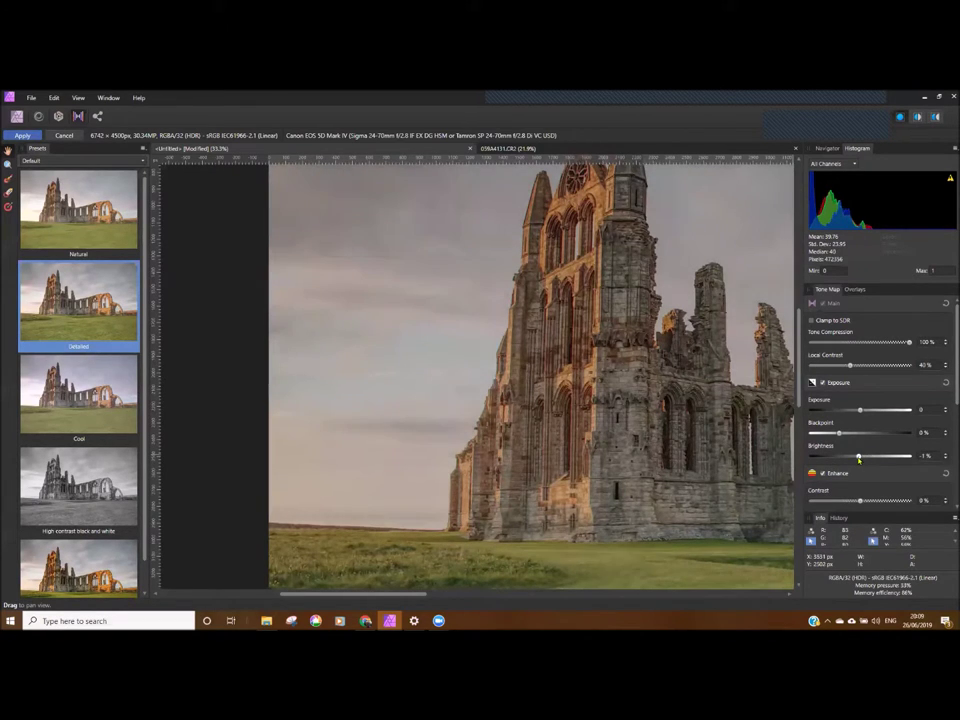
{"action": "left_click", "coordinate": [945, 456]}
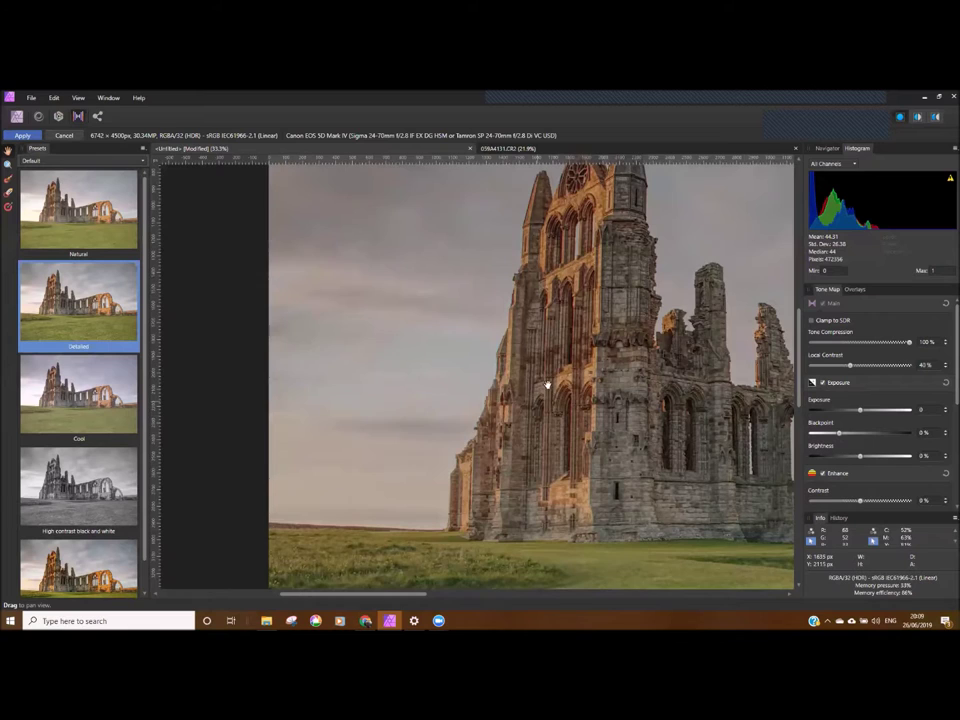
Examine the tower's stone edges up close for colour fringing and look through the tone mapping settings for a correction.
{"action": "scroll", "coordinate": [440, 381], "scroll_direction": "down", "scroll_amount": 4}
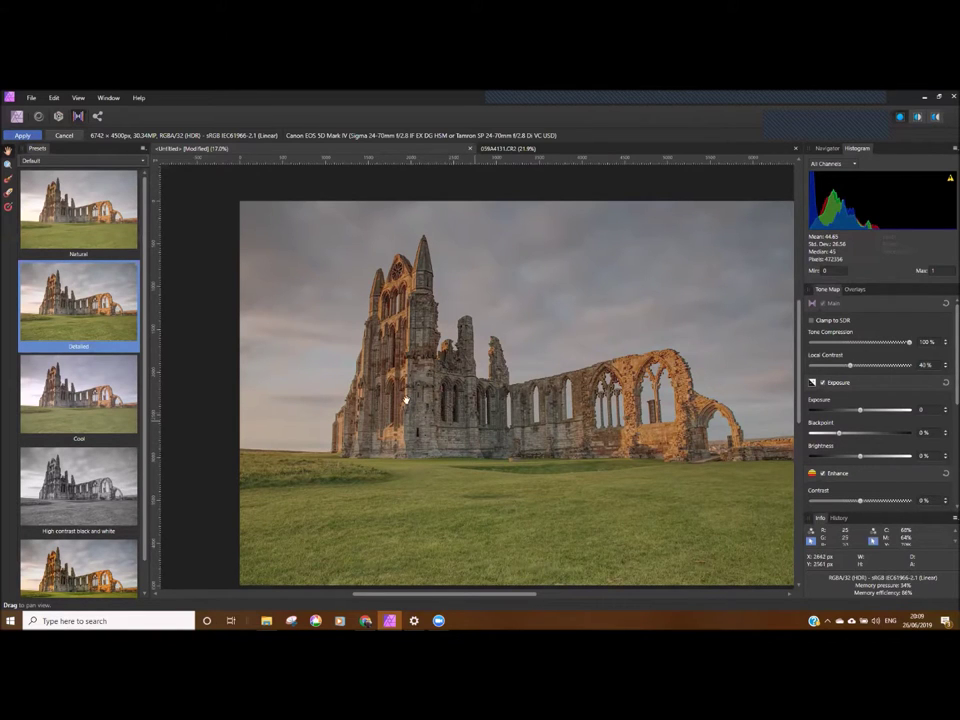
{"action": "scroll", "coordinate": [400, 394], "scroll_direction": "up", "scroll_amount": 2}
{"action": "scroll", "coordinate": [483, 404], "scroll_direction": "up", "scroll_amount": 3}
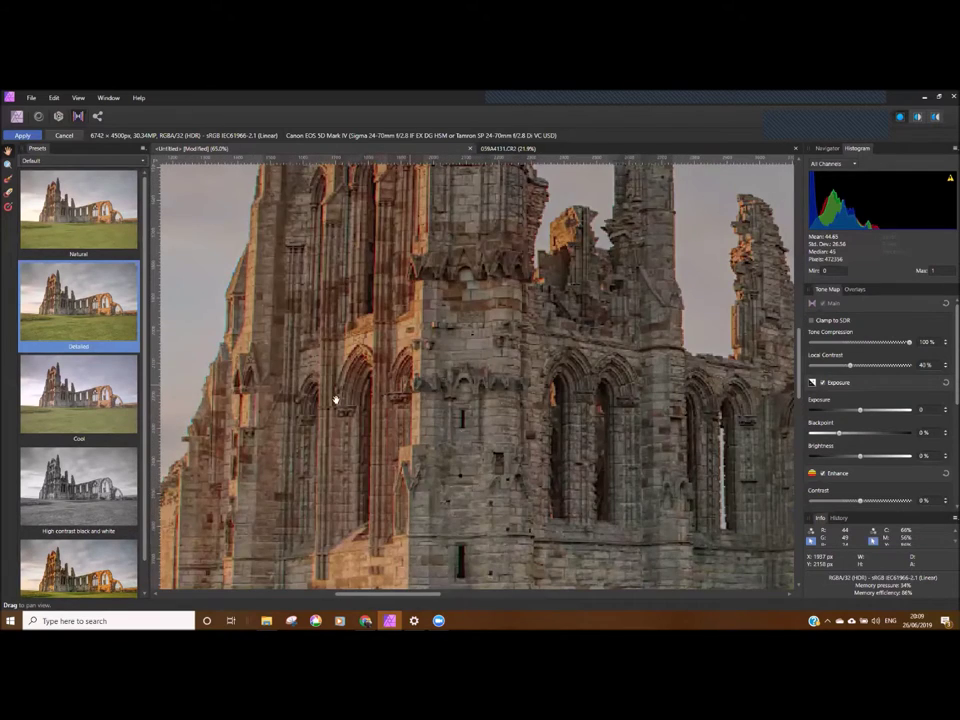
{"action": "scroll", "coordinate": [480, 360], "scroll_direction": "up", "scroll_amount": 6}
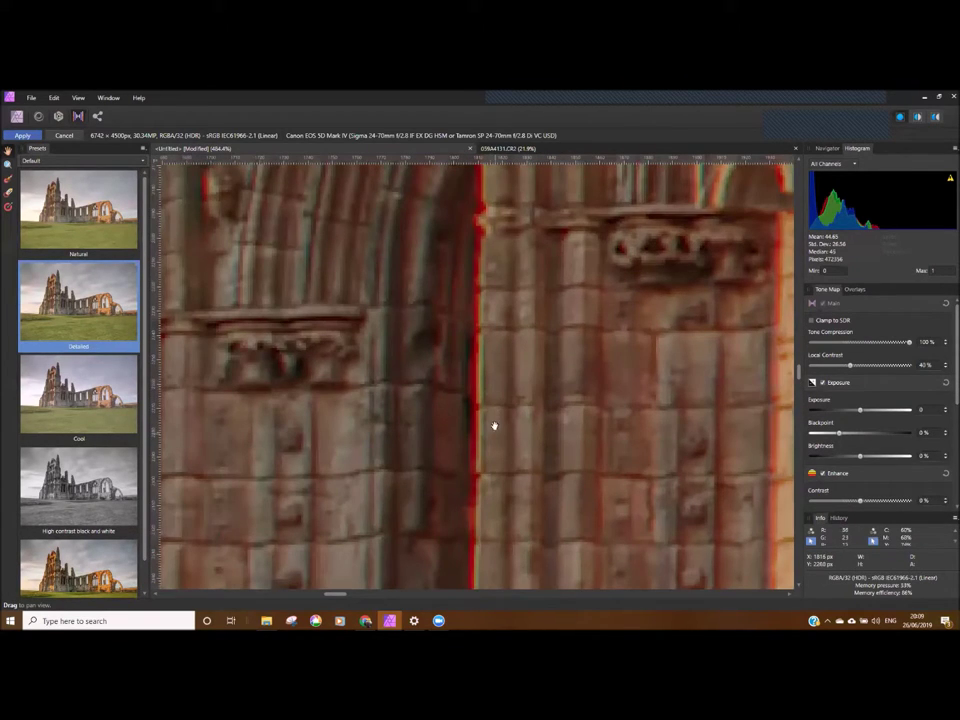
{"action": "scroll", "coordinate": [489, 422], "scroll_direction": "down", "scroll_amount": 2}
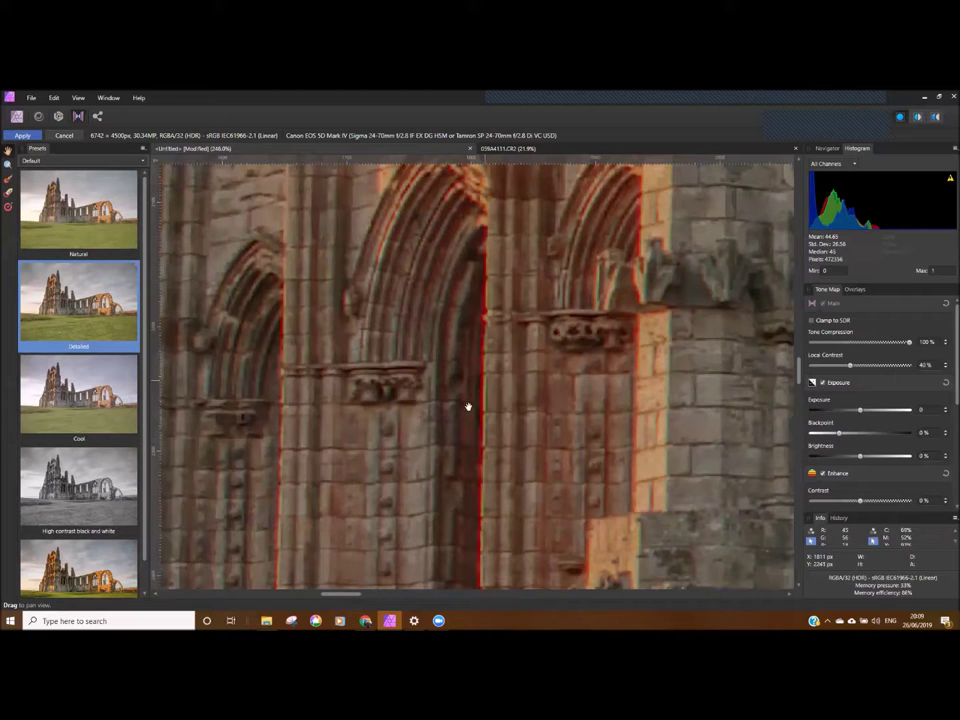
{"action": "left_click_drag", "start_coordinate": [491, 403], "coordinate": [548, 371]}
{"action": "left_click_drag", "start_coordinate": [377, 379], "coordinate": [660, 392]}
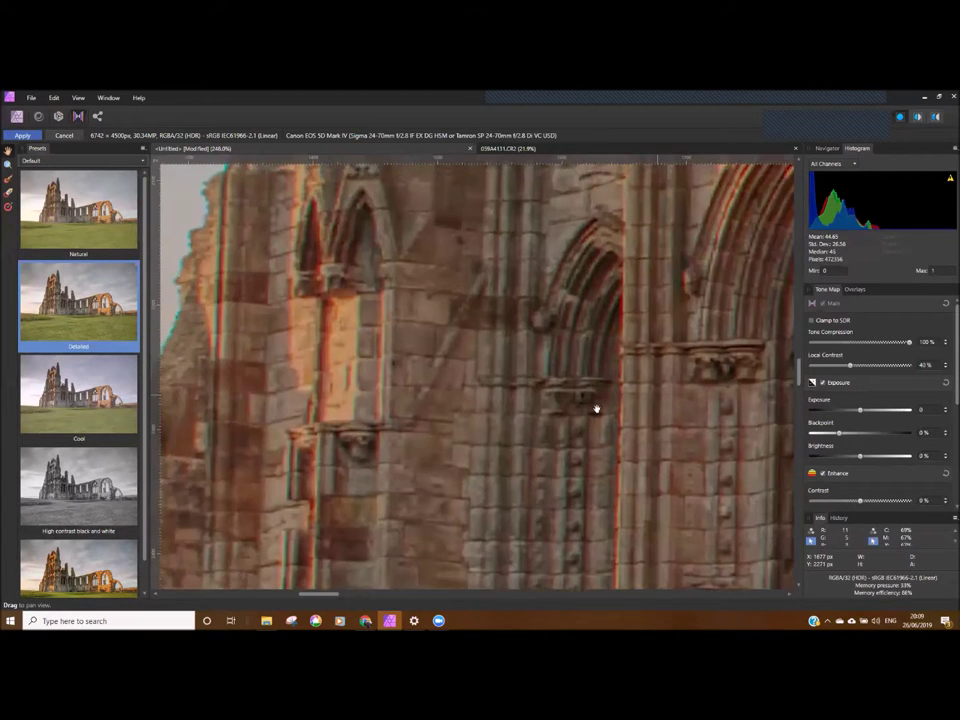
{"action": "scroll", "coordinate": [538, 399], "scroll_direction": "left", "scroll_amount": 5}
{"action": "scroll", "coordinate": [514, 396], "scroll_direction": "up", "scroll_amount": 4}
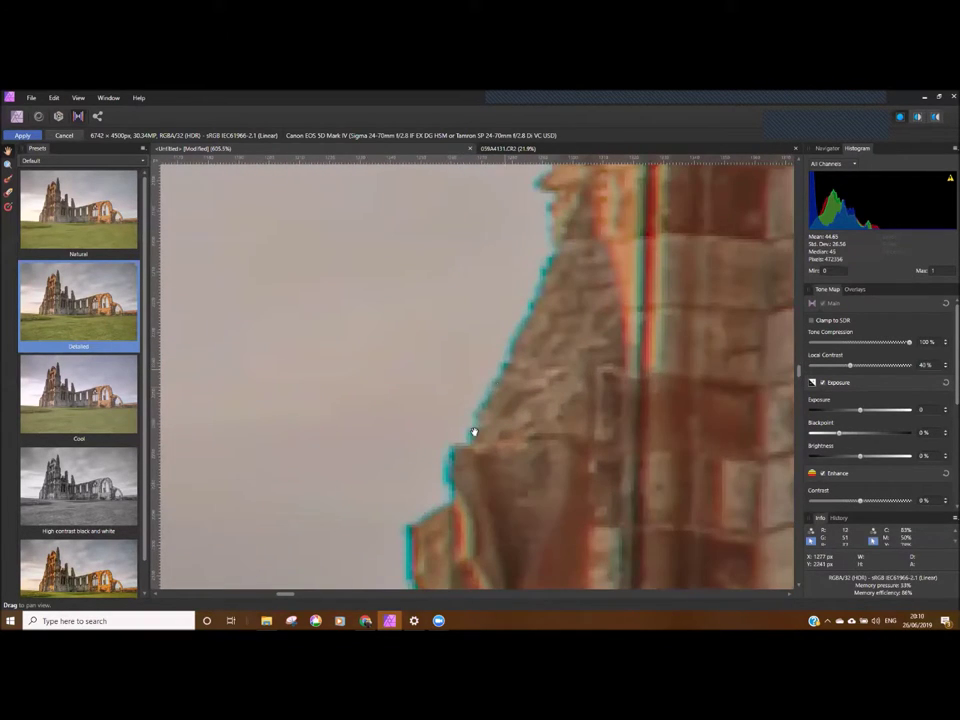
{"action": "scroll", "coordinate": [626, 398], "scroll_direction": "down", "scroll_amount": 5}
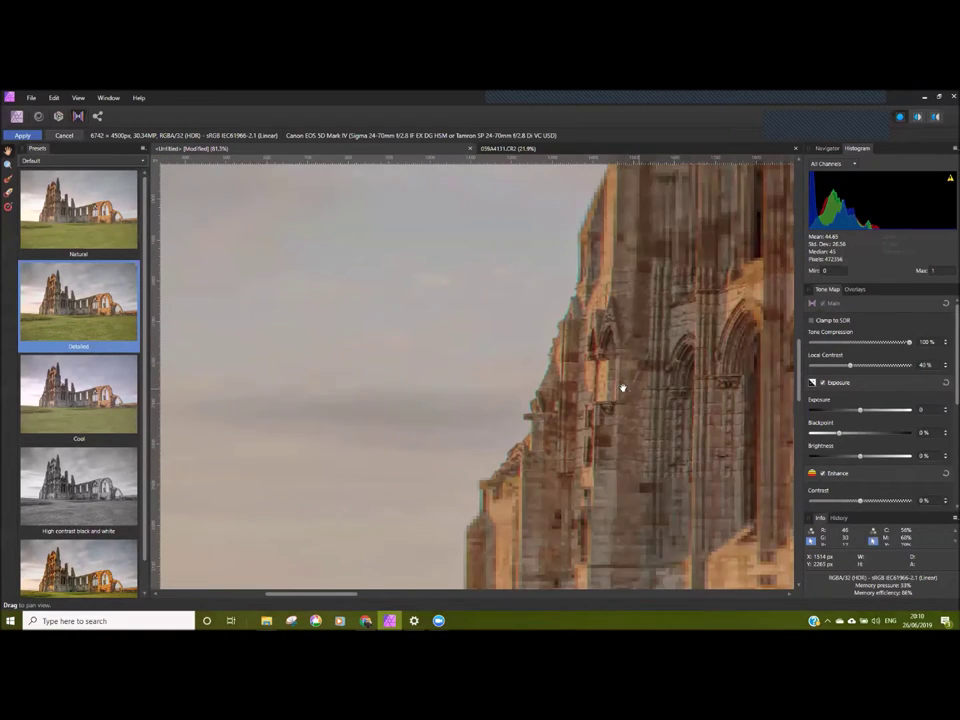
{"action": "left_click_drag", "start_coordinate": [623, 388], "coordinate": [428, 378]}
{"action": "scroll", "coordinate": [479, 393], "scroll_direction": "down", "scroll_amount": 1}
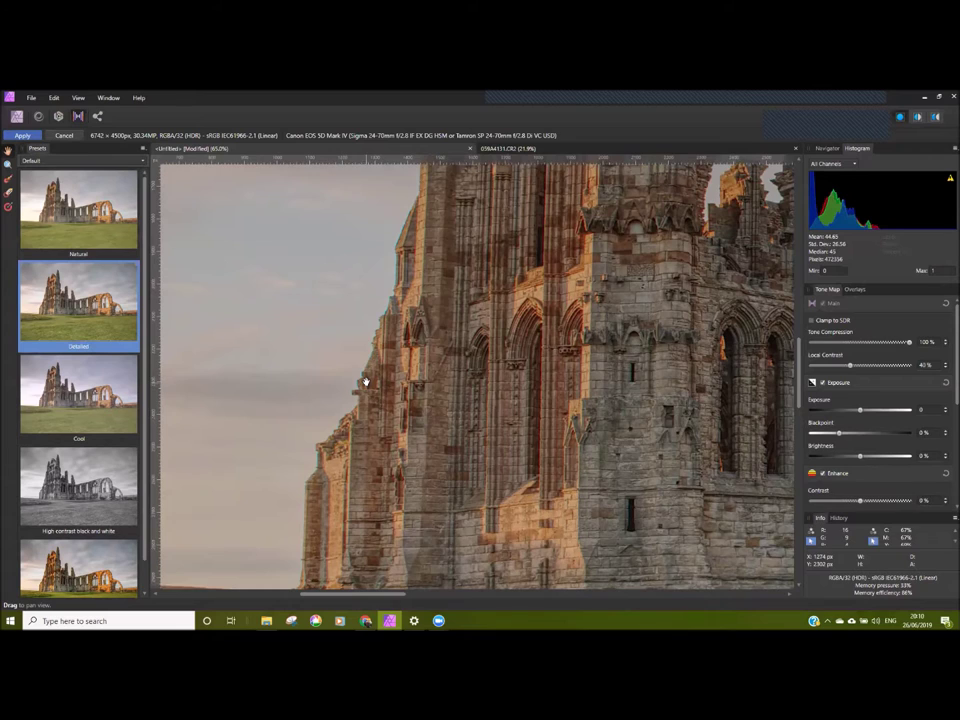
{"action": "scroll", "coordinate": [365, 382], "scroll_direction": "up", "scroll_amount": 5}
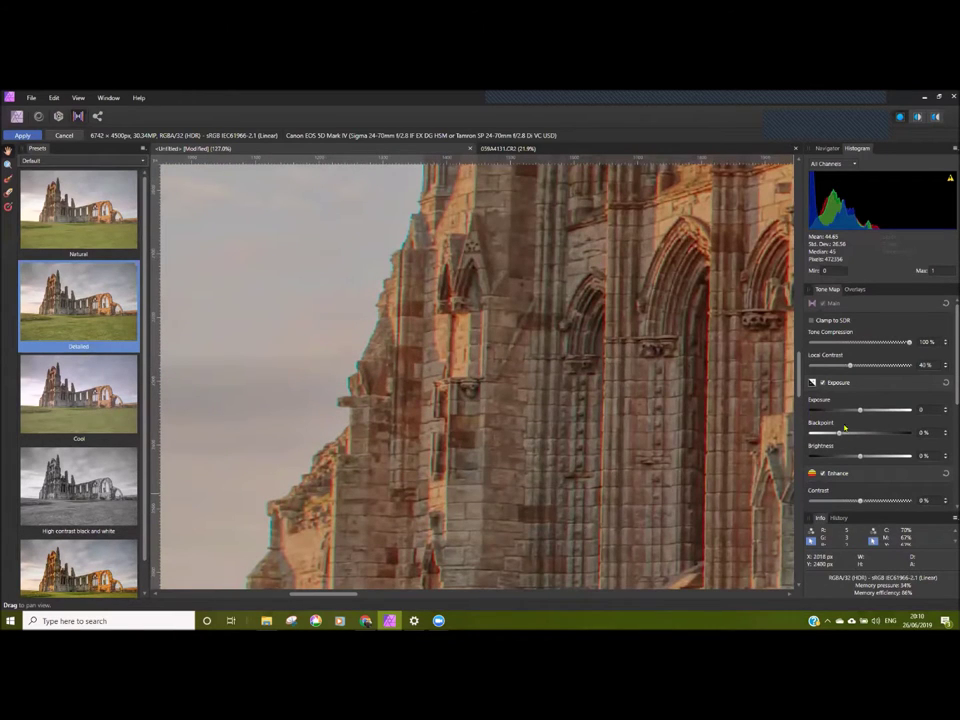
{"action": "scroll", "coordinate": [860, 430], "scroll_direction": "down", "scroll_amount": 2}
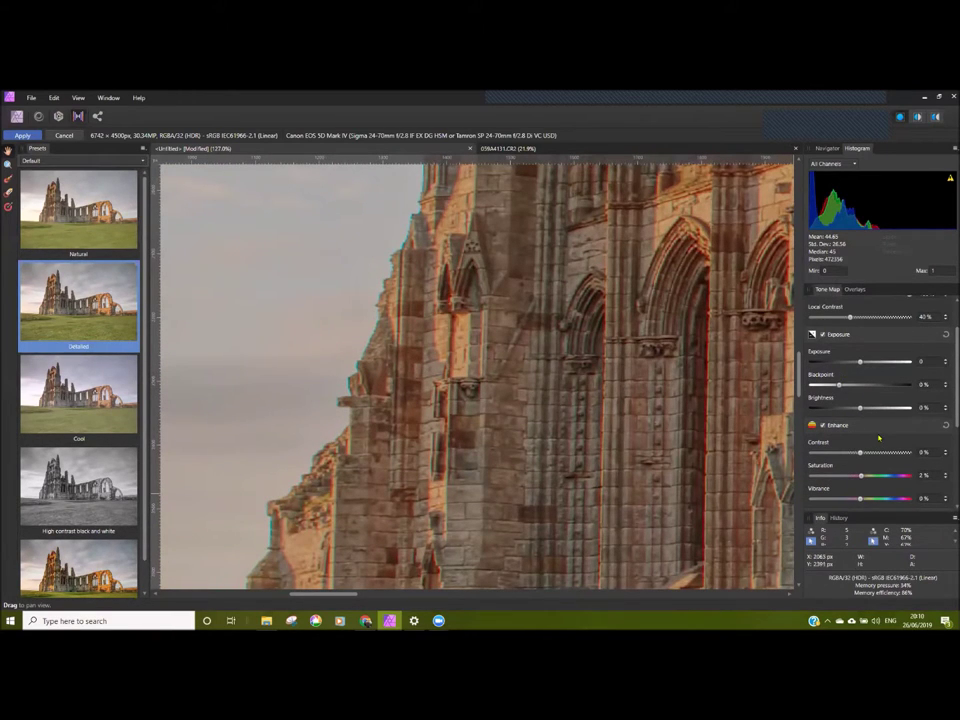
{"action": "scroll", "coordinate": [899, 326], "scroll_direction": "down", "scroll_amount": 6}
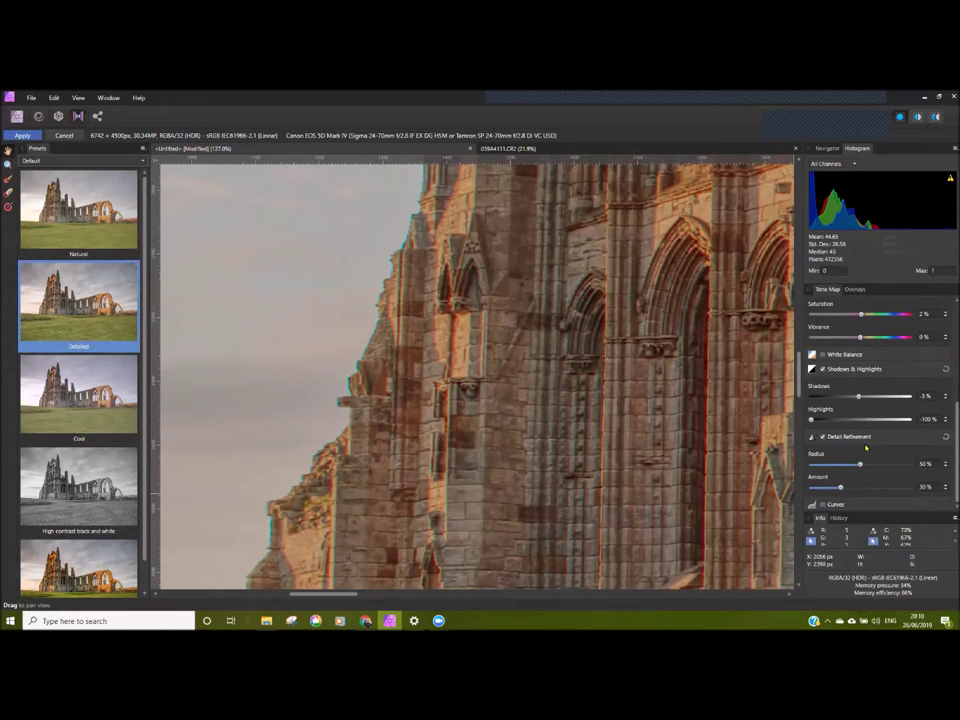
{"action": "scroll", "coordinate": [866, 448], "scroll_direction": "up", "scroll_amount": 1}
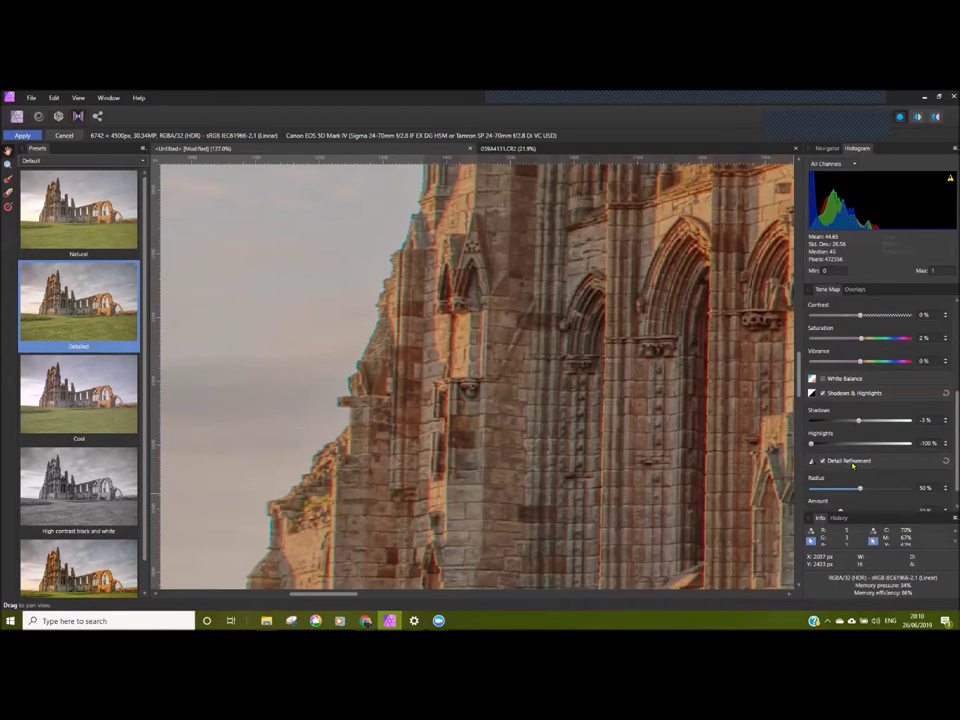
{"action": "scroll", "coordinate": [852, 466], "scroll_direction": "up", "scroll_amount": 8}
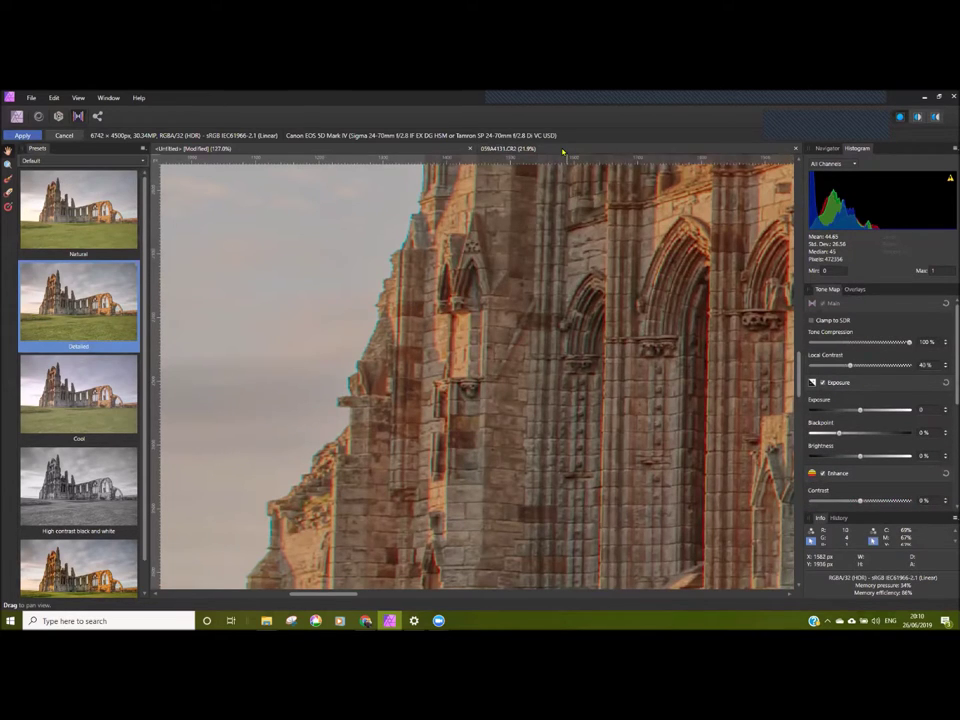
Switch to the raw photo 059A4131.CR2 and inspect the tower's arches and outer edges for colour fringing.
{"action": "left_click", "coordinate": [563, 152]}
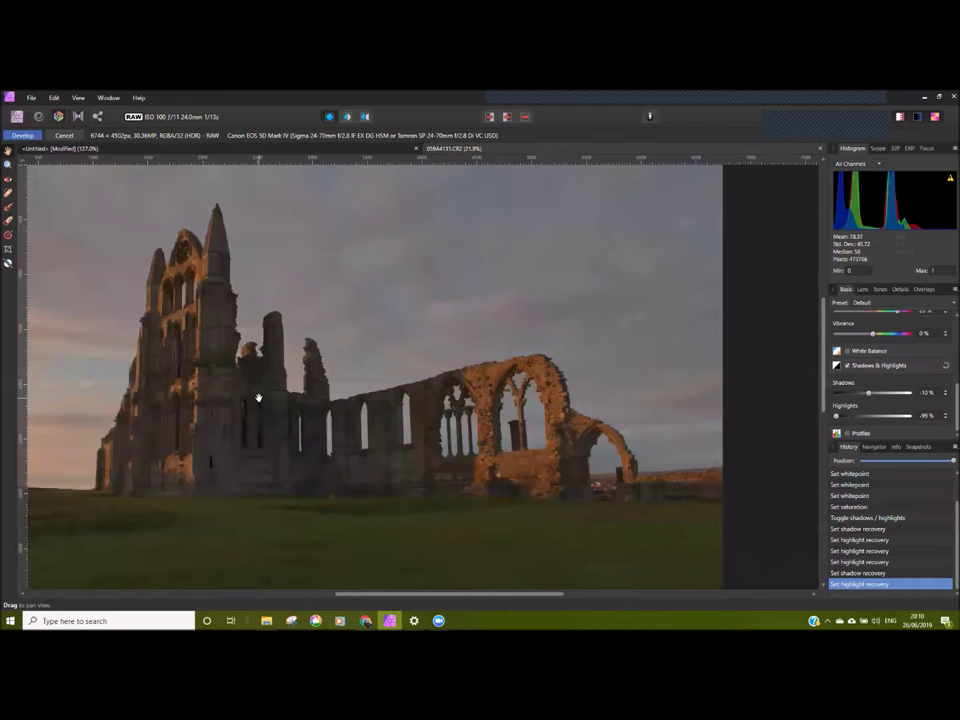
{"action": "left_click_drag", "start_coordinate": [257, 396], "coordinate": [351, 390]}
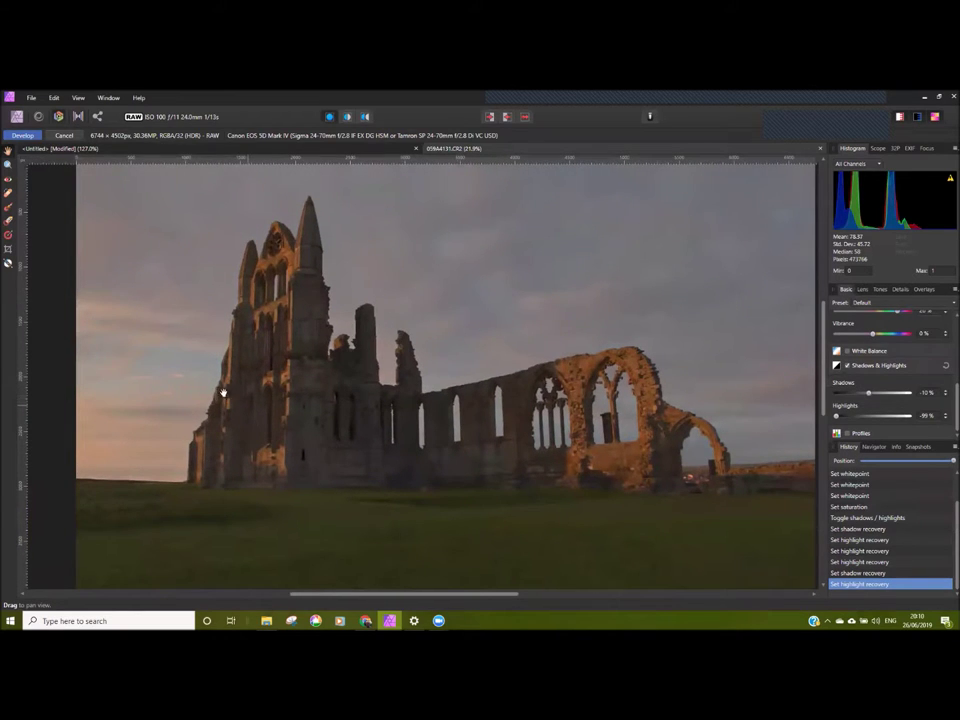
{"action": "scroll", "coordinate": [223, 392], "scroll_direction": "up", "scroll_amount": 10}
{"action": "scroll", "coordinate": [196, 446], "scroll_direction": "down", "scroll_amount": 10}
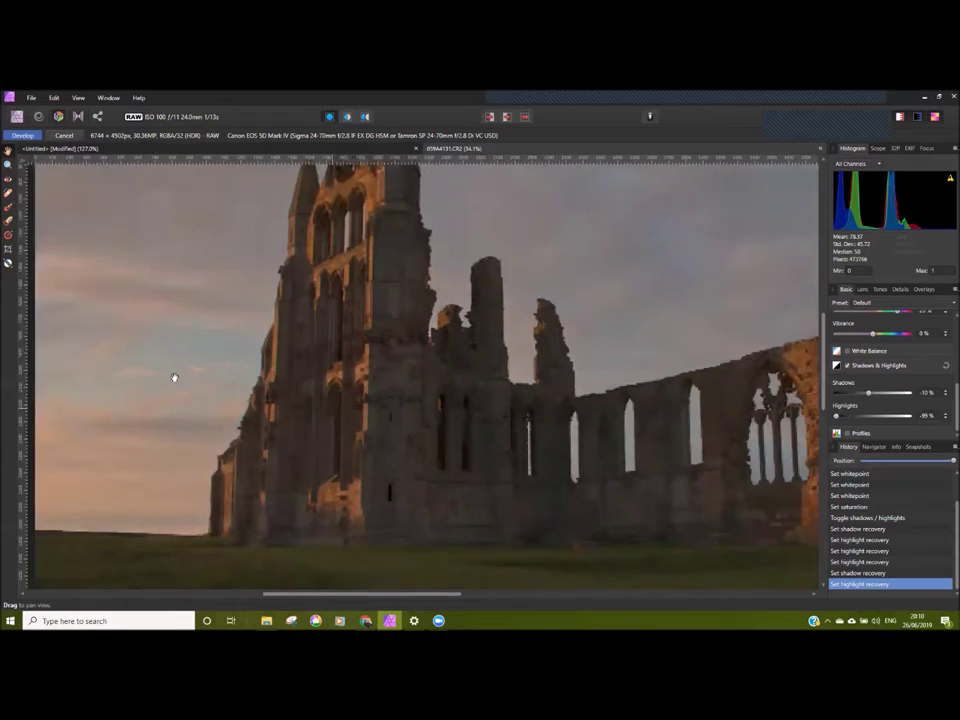
{"action": "left_click_drag", "start_coordinate": [771, 394], "coordinate": [555, 369]}
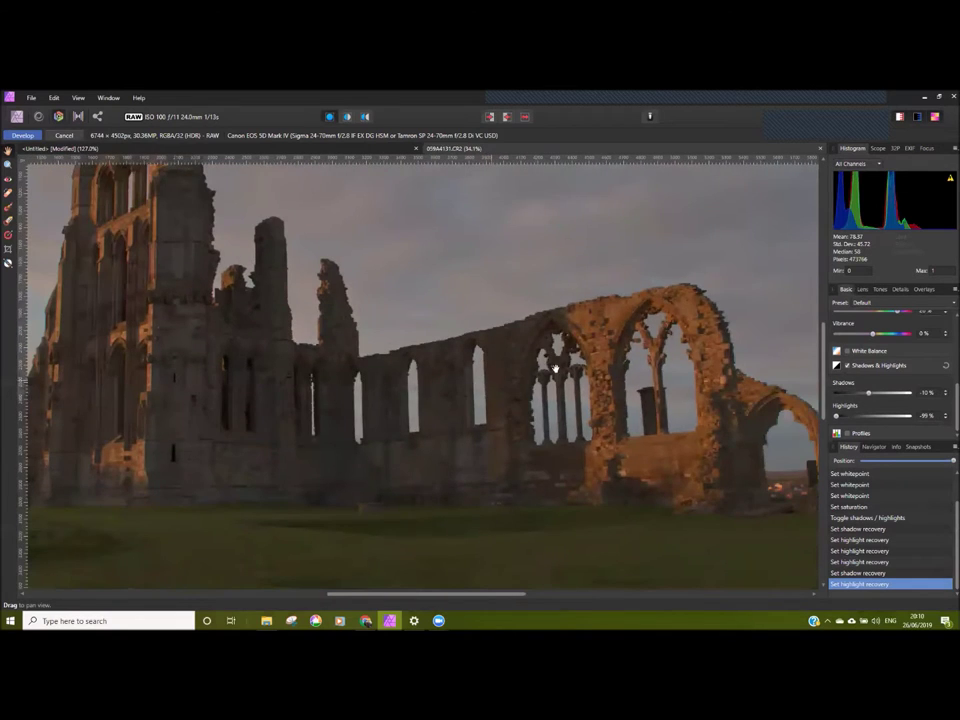
{"action": "scroll", "coordinate": [242, 377], "scroll_direction": "up", "scroll_amount": 1}
{"action": "scroll", "coordinate": [416, 343], "scroll_direction": "up", "scroll_amount": 1}
{"action": "left_click_drag", "start_coordinate": [40, 408], "coordinate": [384, 391]}
{"action": "scroll", "coordinate": [384, 391], "scroll_direction": "up", "scroll_amount": 8}
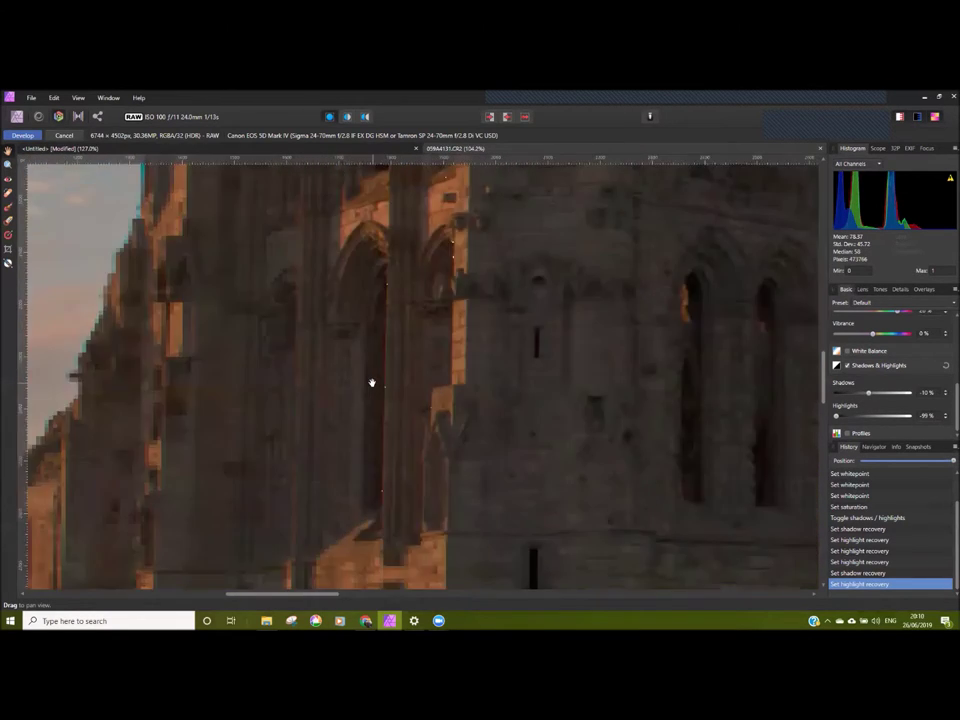
{"action": "scroll", "coordinate": [420, 411], "scroll_direction": "down", "scroll_amount": 5}
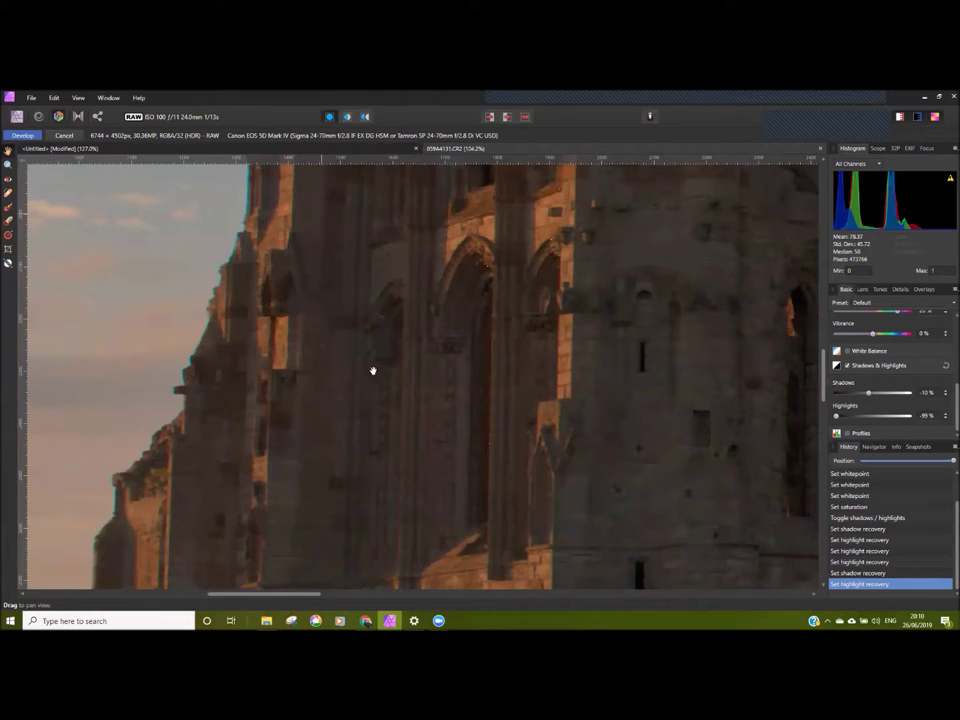
{"action": "scroll", "coordinate": [377, 439], "scroll_direction": "down", "scroll_amount": 3}
{"action": "left_click_drag", "start_coordinate": [377, 437], "coordinate": [326, 411]}
{"action": "left_click_drag", "start_coordinate": [405, 354], "coordinate": [395, 386]}
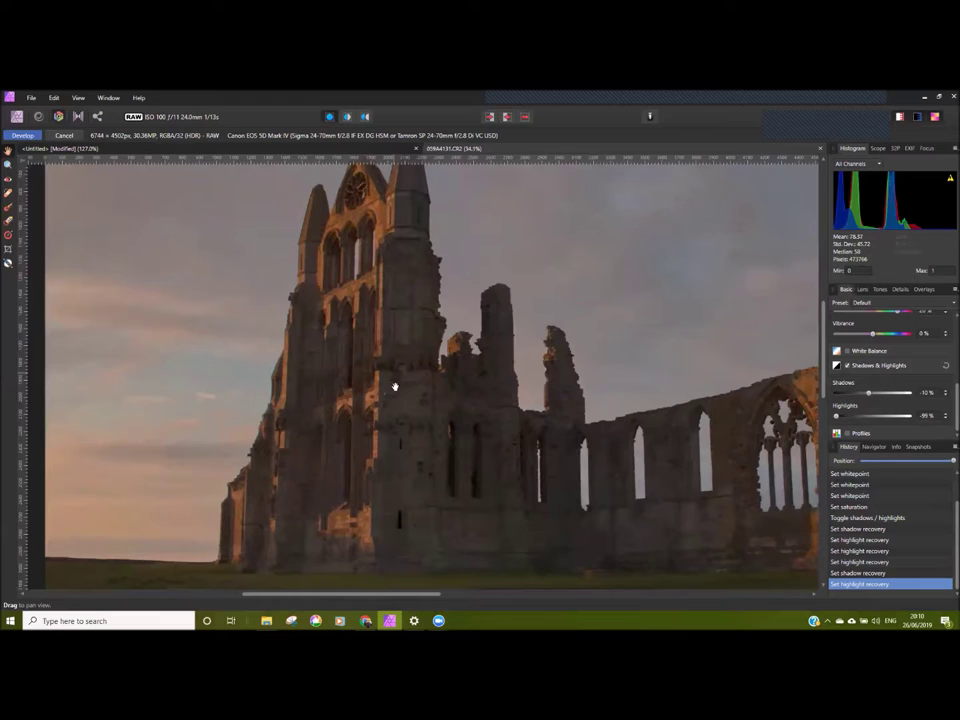
Enable Chromatic Aberration Reduction in the raw photo's lens corrections.
{"action": "left_click", "coordinate": [862, 289]}
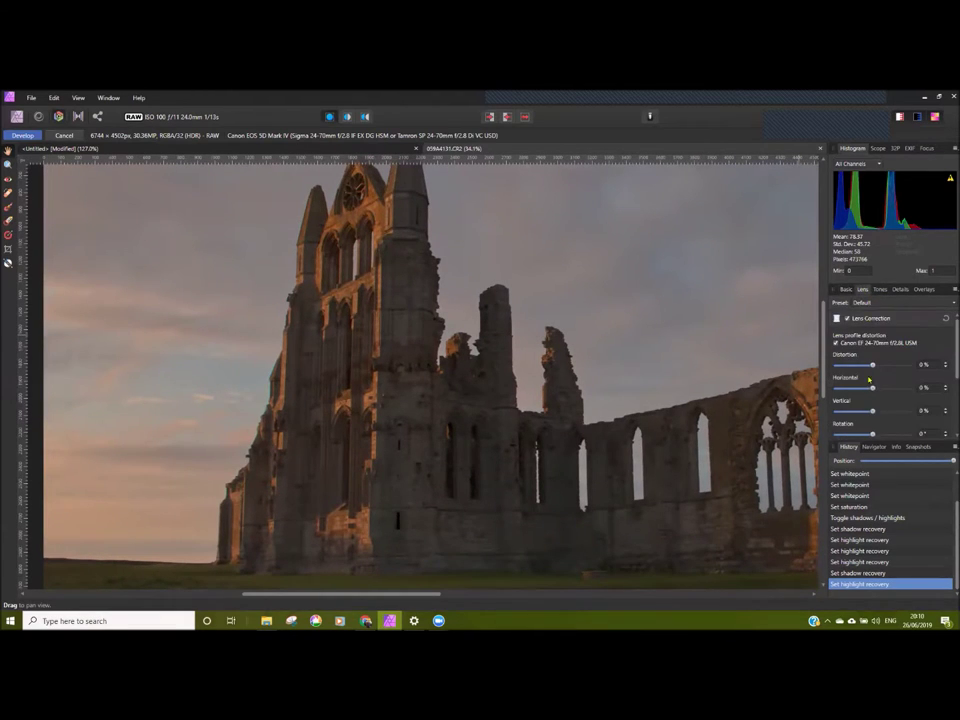
{"action": "scroll", "coordinate": [869, 381], "scroll_direction": "down", "scroll_amount": 3}
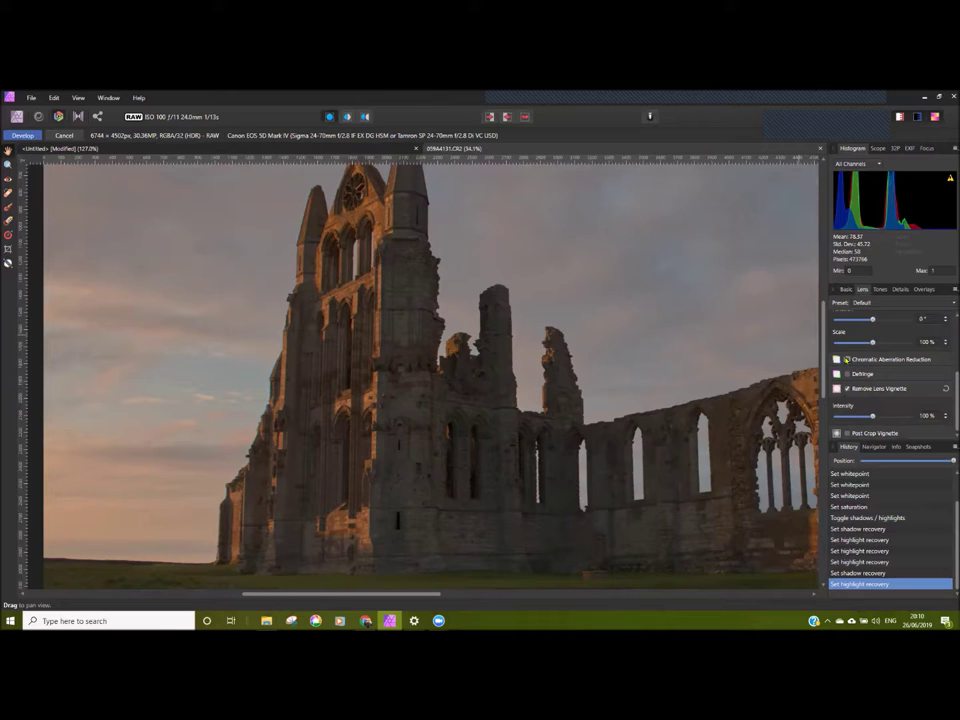
{"action": "left_click", "coordinate": [847, 359]}
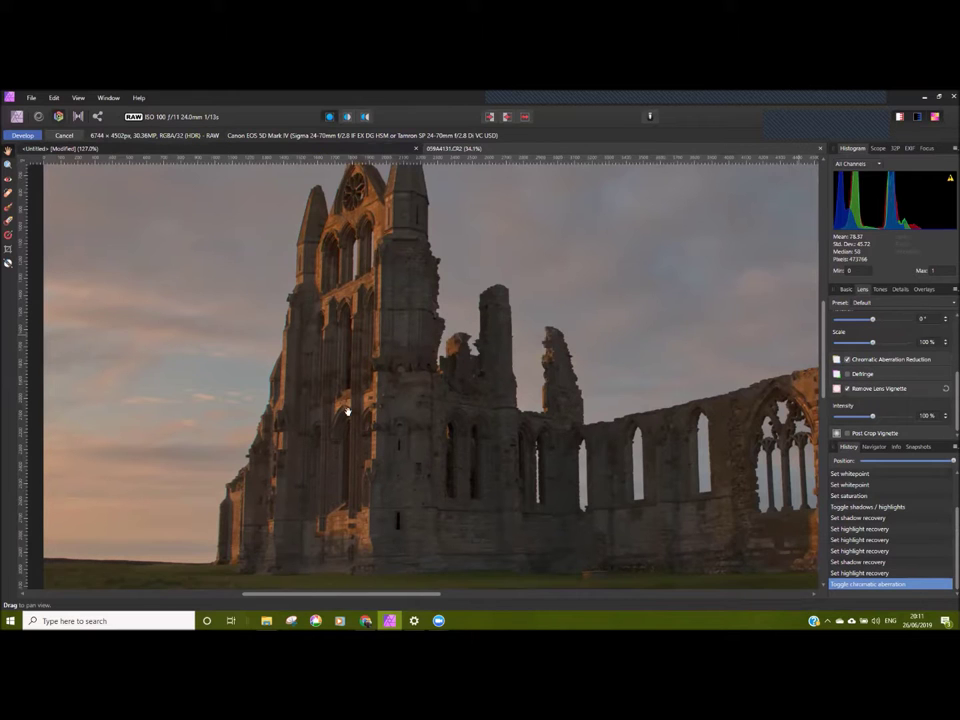
Examine the tower's arches and stone edges up close to judge the chromatic aberration reduction.
{"action": "scroll", "coordinate": [355, 445], "scroll_direction": "up", "scroll_amount": 5}
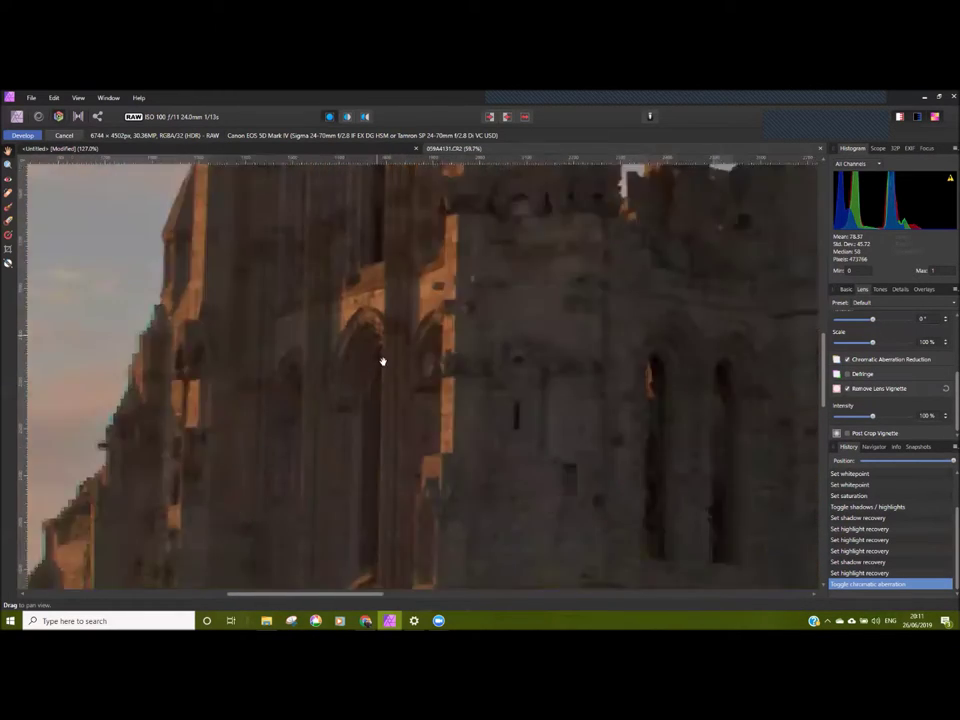
{"action": "scroll", "coordinate": [399, 416], "scroll_direction": "up", "scroll_amount": 6}
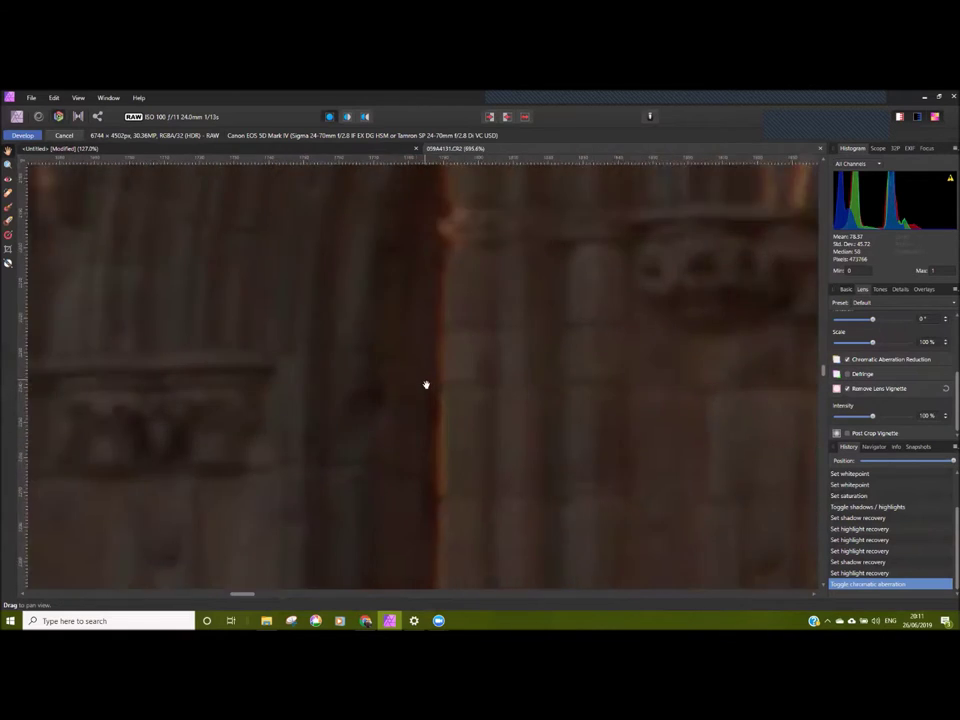
{"action": "scroll", "coordinate": [442, 407], "scroll_direction": "down", "scroll_amount": 4}
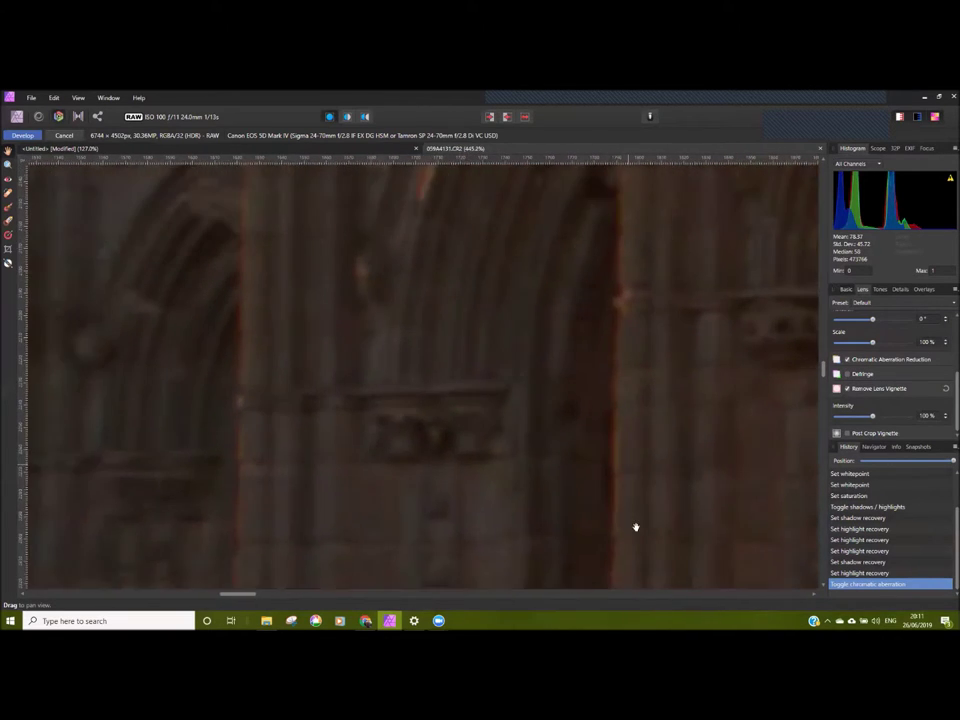
{"action": "left_click_drag", "start_coordinate": [516, 384], "coordinate": [733, 362]}
{"action": "left_click_drag", "start_coordinate": [375, 352], "coordinate": [698, 351]}
{"action": "left_click_drag", "start_coordinate": [64, 362], "coordinate": [48, 272]}
{"action": "left_click_drag", "start_coordinate": [581, 353], "coordinate": [221, 347]}
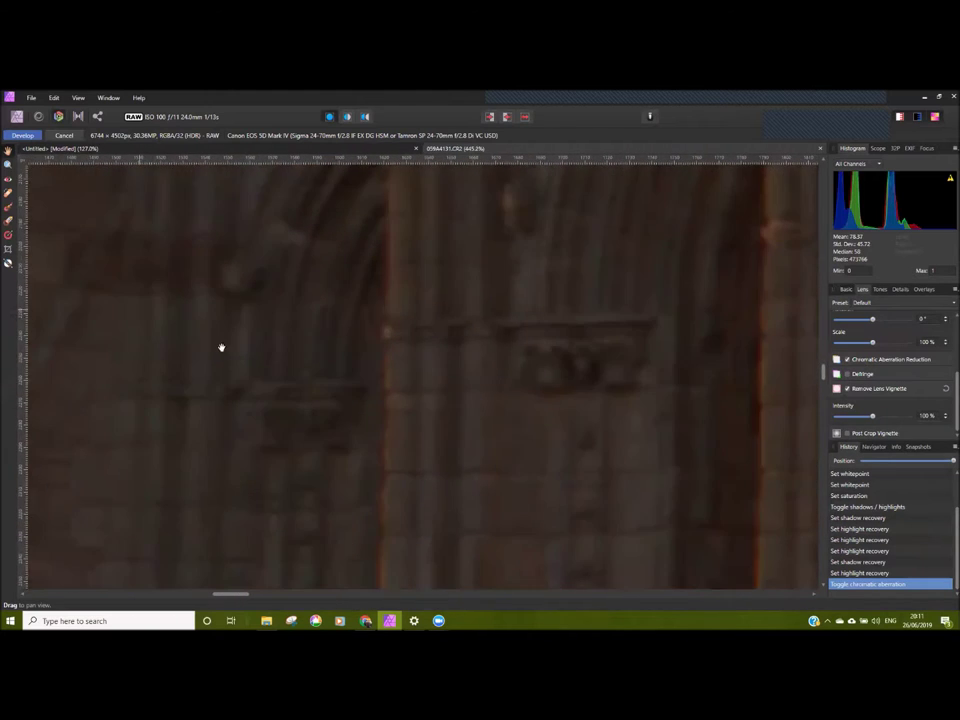
{"action": "scroll", "coordinate": [429, 364], "scroll_direction": "down", "scroll_amount": 1}
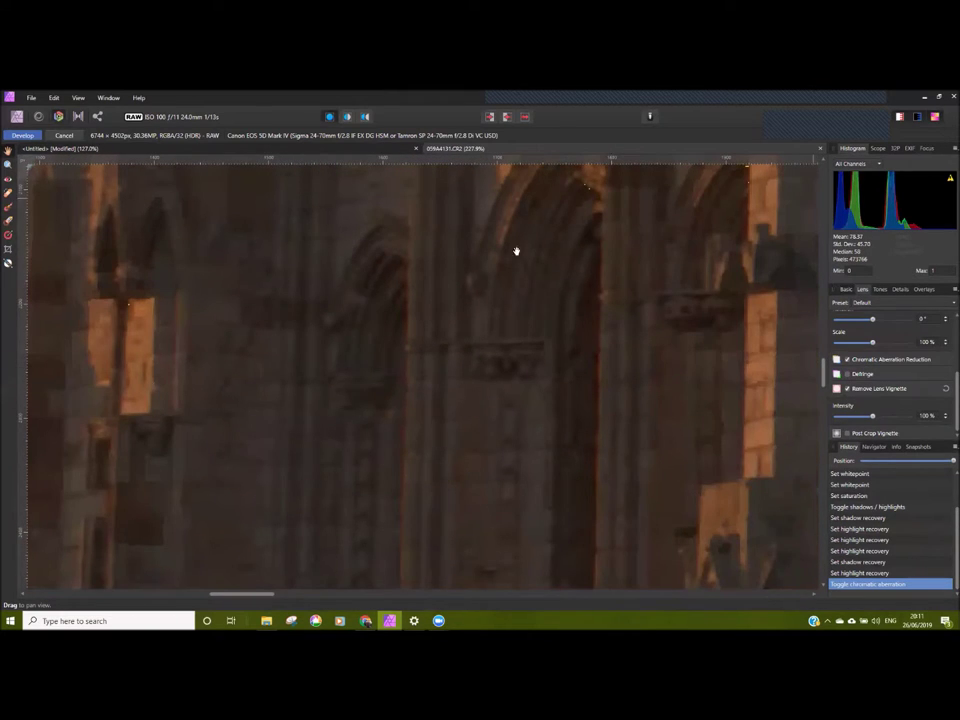
{"action": "scroll", "coordinate": [488, 293], "scroll_direction": "up", "scroll_amount": 1}
{"action": "scroll", "coordinate": [488, 293], "scroll_direction": "down", "scroll_amount": 4}
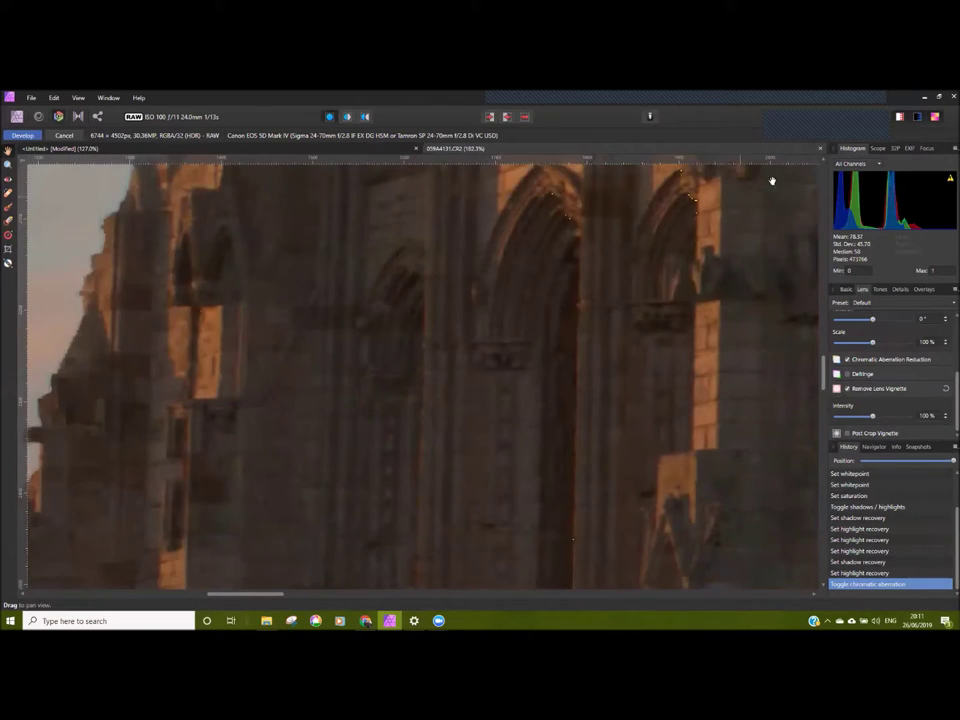
Turn off the clipped shadows and clipped tones overlays and inspect the tower's arch edges for remaining colour fringing.
{"action": "left_click", "coordinate": [917, 117]}
{"action": "left_click", "coordinate": [934, 117]}
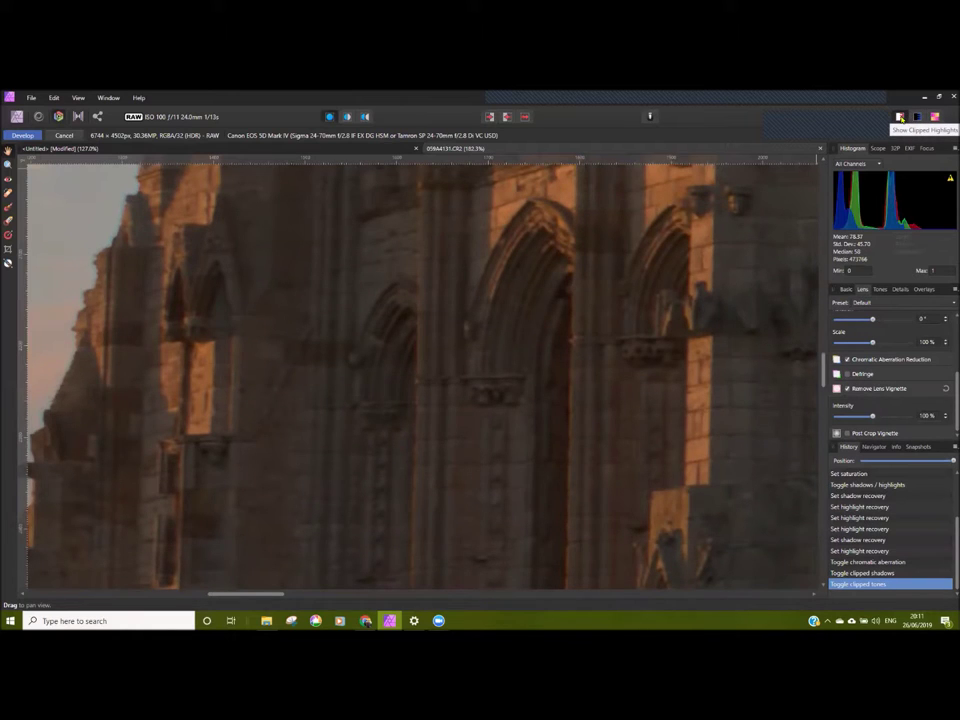
{"action": "scroll", "coordinate": [516, 268], "scroll_direction": "down", "scroll_amount": 5}
{"action": "left_click_drag", "start_coordinate": [446, 291], "coordinate": [645, 320]}
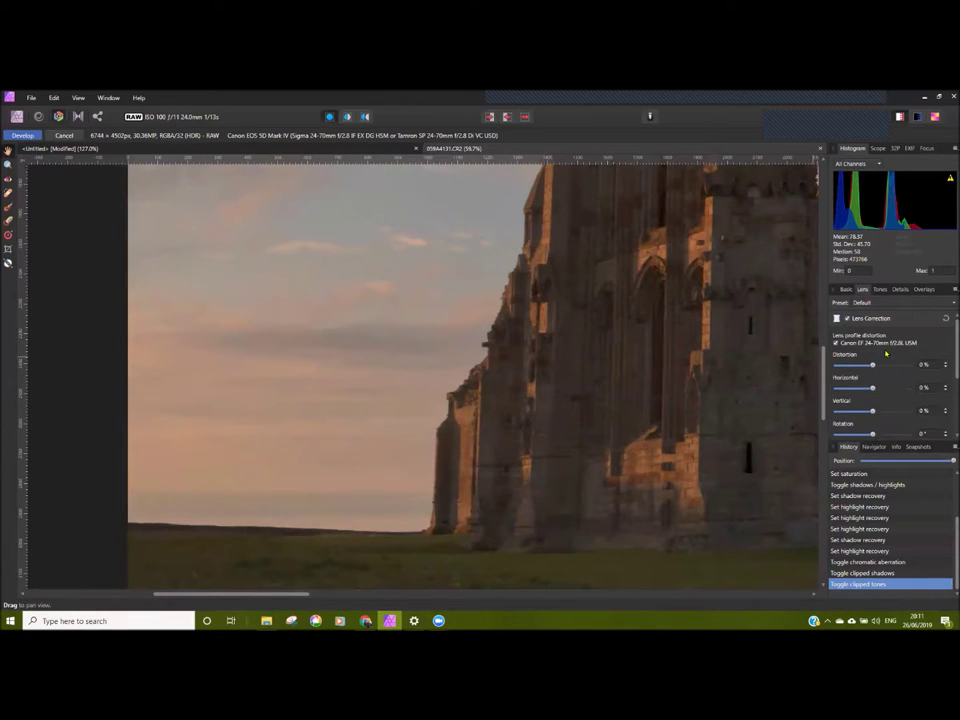
{"action": "left_click_drag", "start_coordinate": [632, 347], "coordinate": [463, 353]}
{"action": "scroll", "coordinate": [460, 350], "scroll_direction": "up", "scroll_amount": 5}
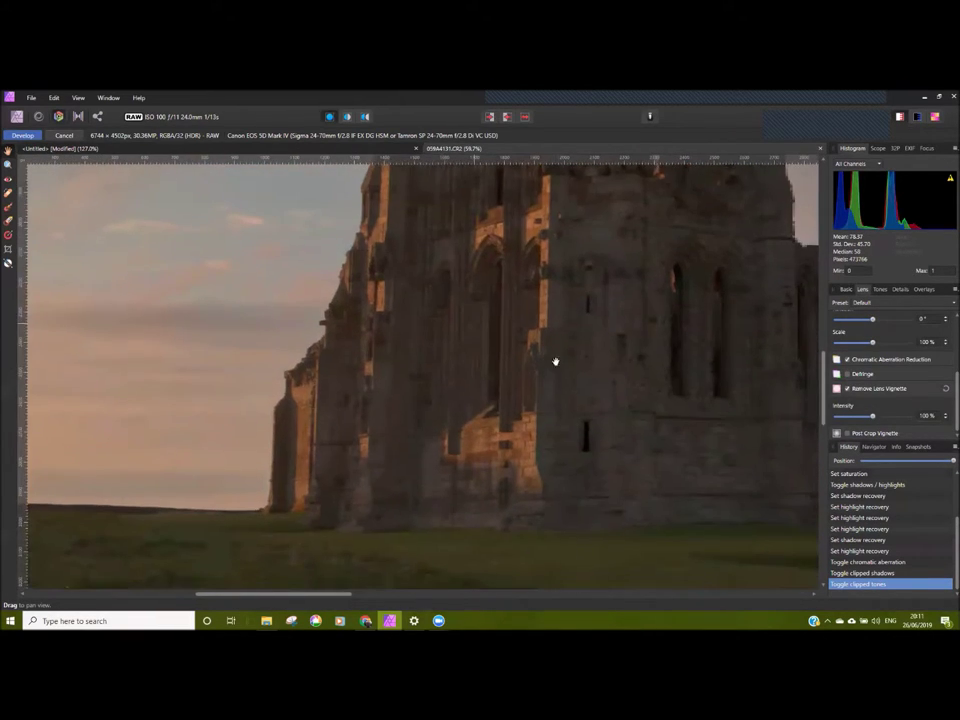
{"action": "left_click_drag", "start_coordinate": [435, 319], "coordinate": [487, 400]}
{"action": "scroll", "coordinate": [510, 385], "scroll_direction": "up", "scroll_amount": 2}
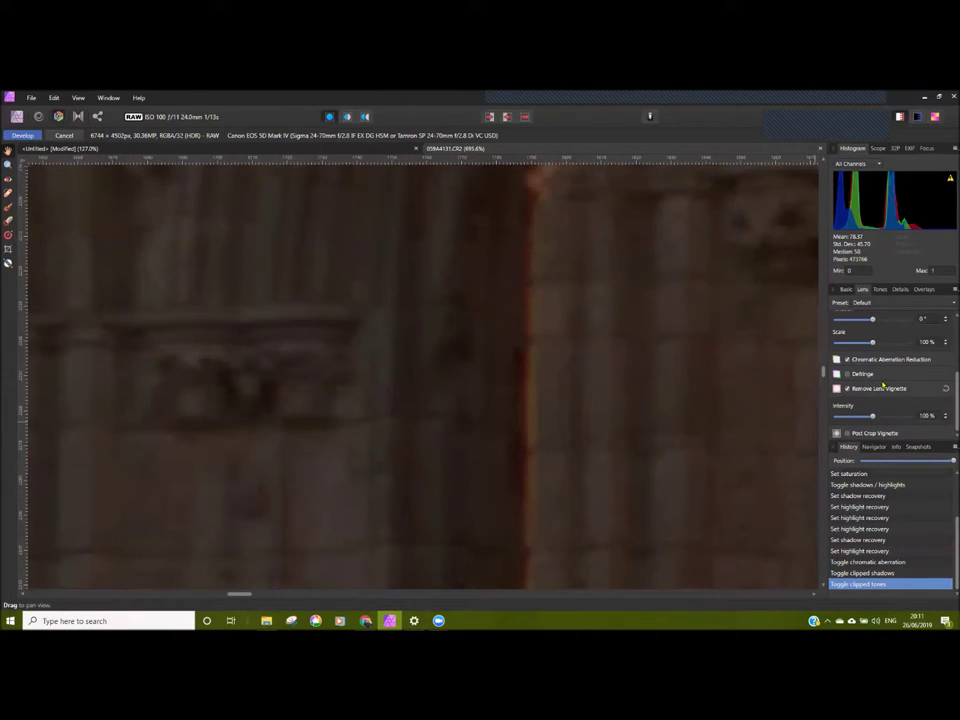
Enable Defringe in the raw photo's lens corrections and set its hue to 19.6°.
{"action": "left_click", "coordinate": [847, 373]}
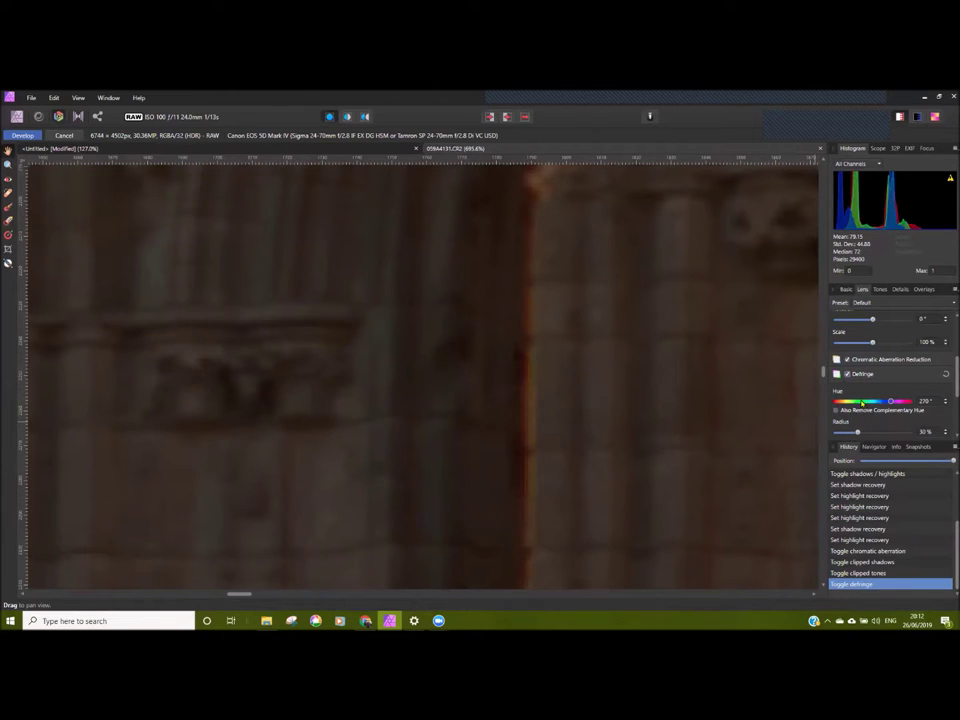
{"action": "scroll", "coordinate": [878, 417], "scroll_direction": "down", "scroll_amount": 3}
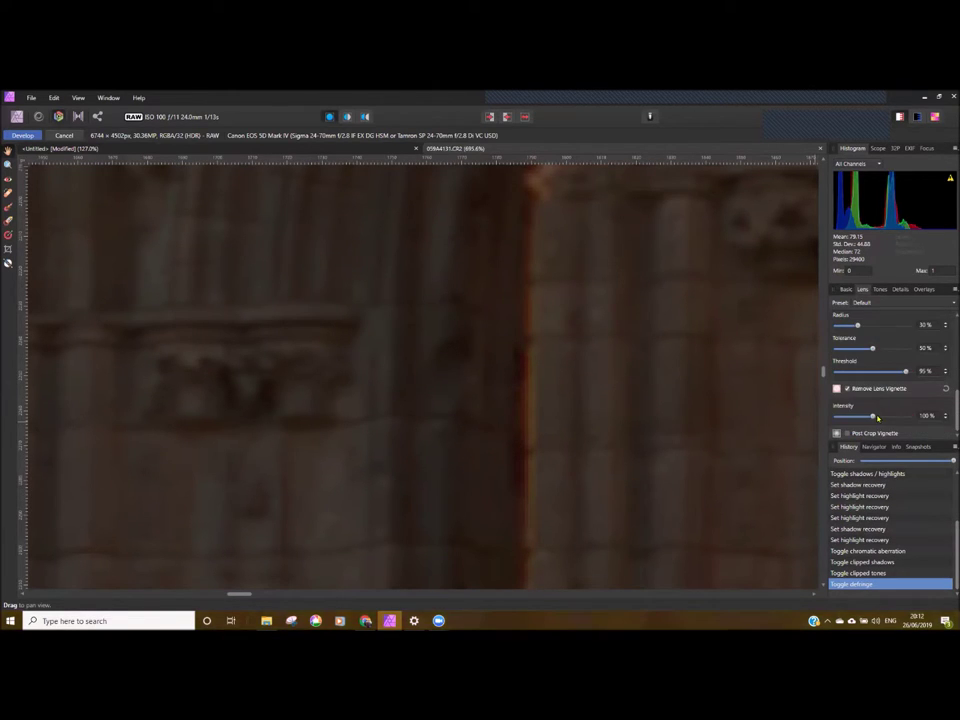
{"action": "scroll", "coordinate": [877, 406], "scroll_direction": "up", "scroll_amount": 2}
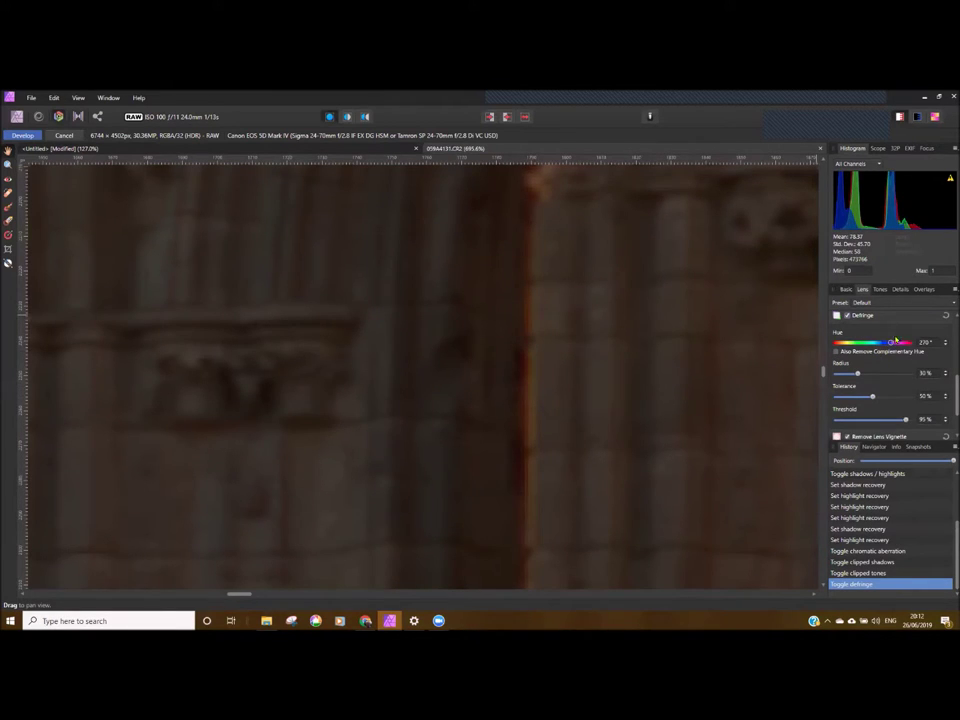
{"action": "left_click_drag", "start_coordinate": [891, 343], "coordinate": [828, 348]}
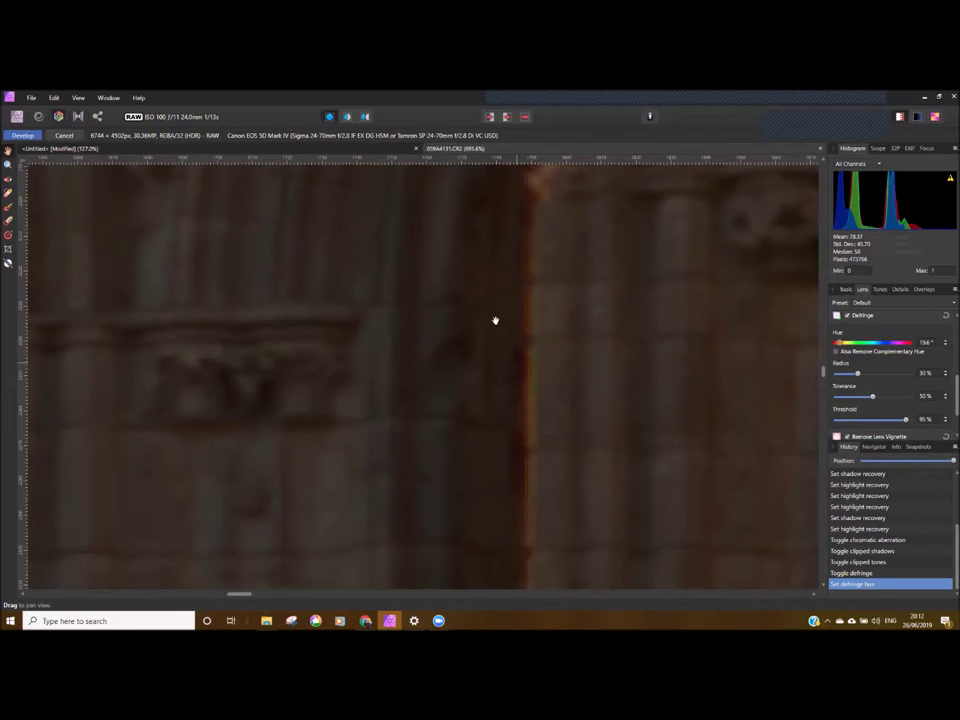
Change the raw photo's Defringe hue to 4.9° and its threshold to 11%.
{"action": "left_click_drag", "start_coordinate": [510, 354], "coordinate": [499, 322]}
{"action": "scroll", "coordinate": [499, 322], "scroll_direction": "down", "scroll_amount": 3}
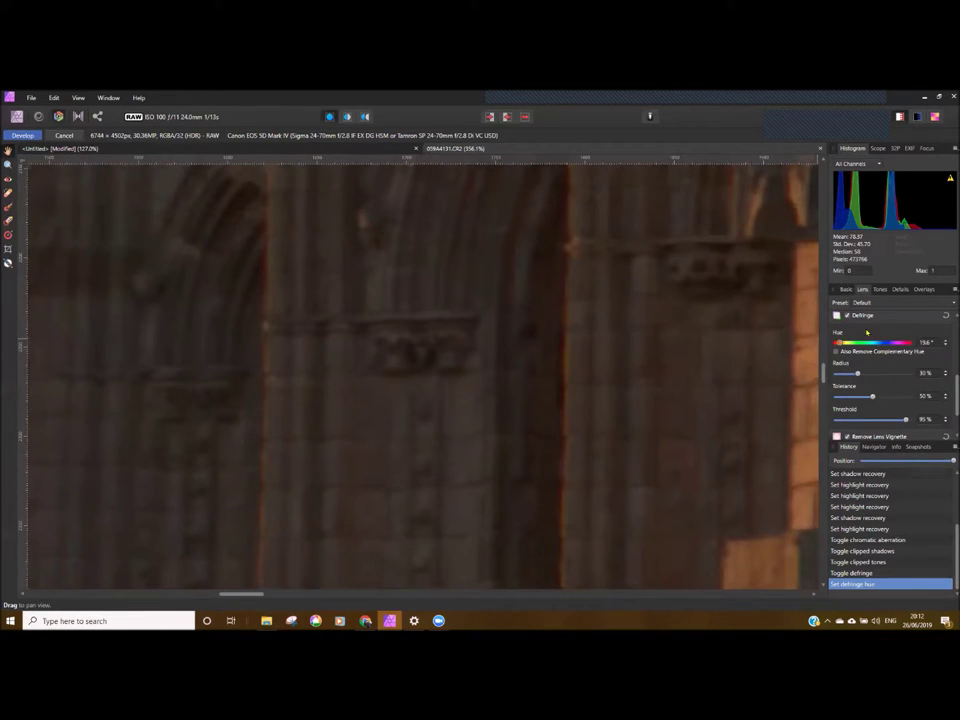
{"action": "scroll", "coordinate": [566, 343], "scroll_direction": "up", "scroll_amount": 3}
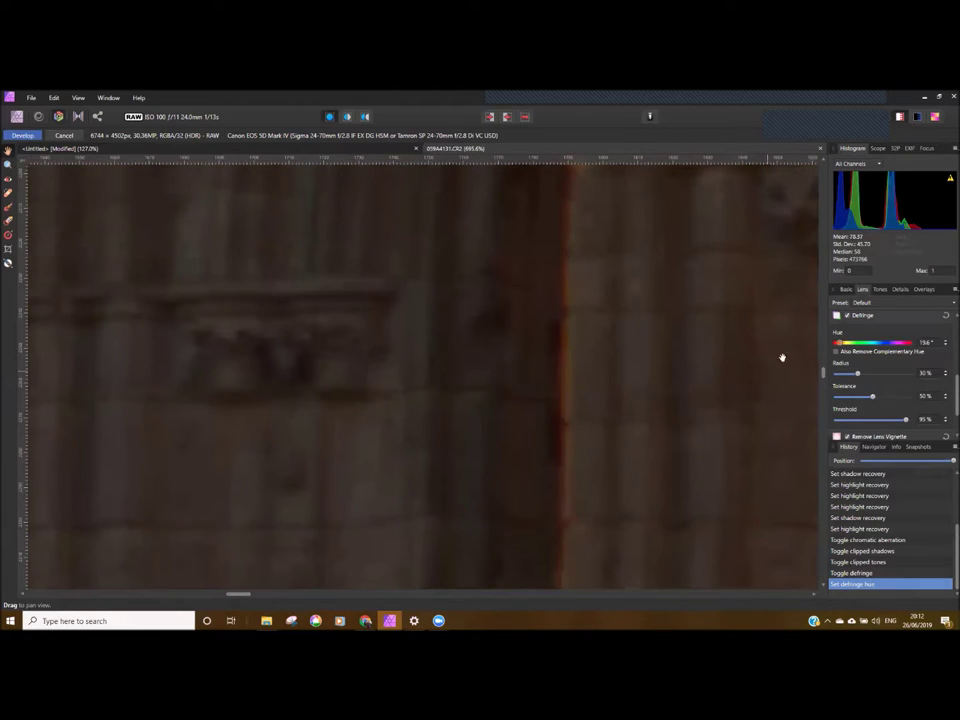
{"action": "mouse_move", "coordinate": [838, 343]}
{"action": "left_mouse_down"}
{"action": "mouse_move", "coordinate": [849, 343]}
{"action": "mouse_move", "coordinate": [836, 343]}
{"action": "left_mouse_up"}
{"action": "left_click_drag", "start_coordinate": [906, 420], "coordinate": [855, 421]}
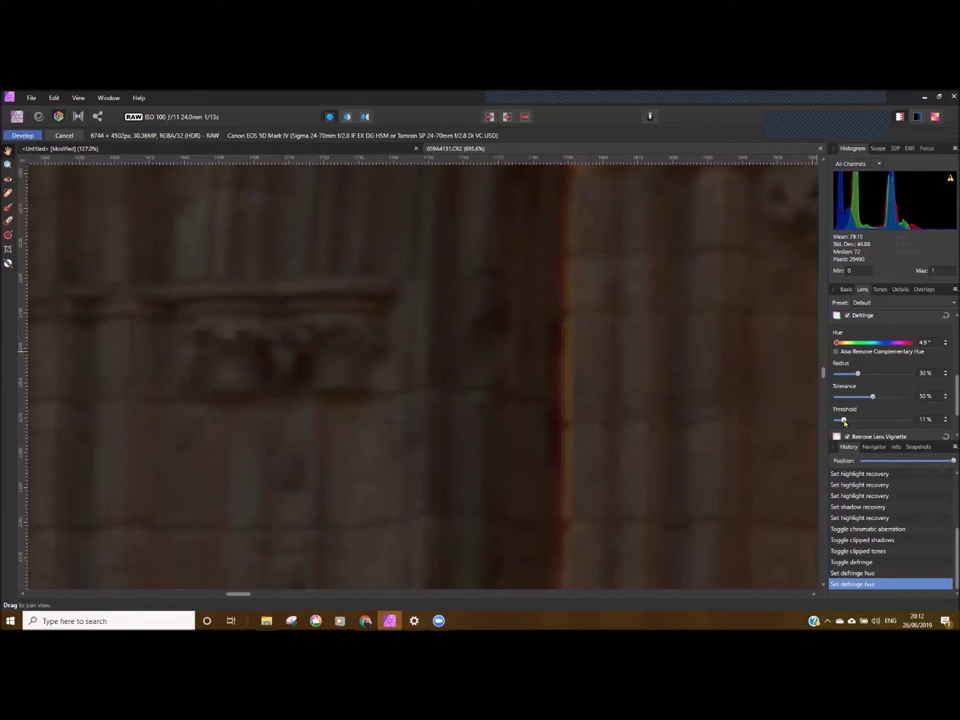
{"action": "left_click_drag", "start_coordinate": [840, 421], "coordinate": [841, 421]}
Raise the Defringe threshold to 16% and also remove the complementary hue.
{"action": "scroll", "coordinate": [570, 375], "scroll_direction": "up", "scroll_amount": 2}
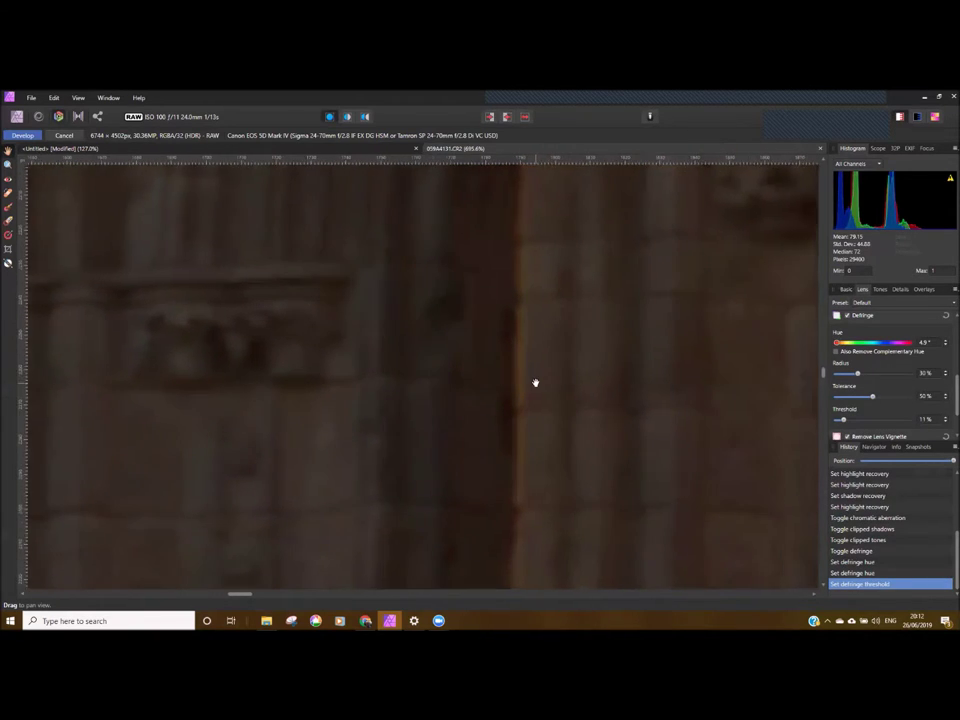
{"action": "left_click_drag", "start_coordinate": [843, 421], "coordinate": [884, 423]}
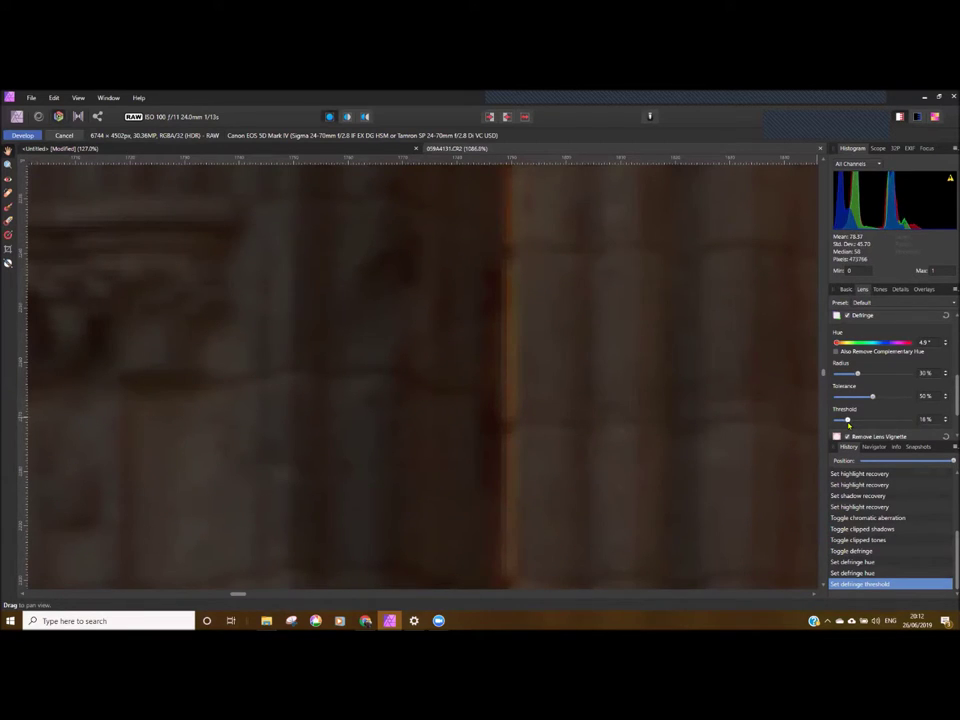
{"action": "scroll", "coordinate": [656, 428], "scroll_direction": "down", "scroll_amount": 10}
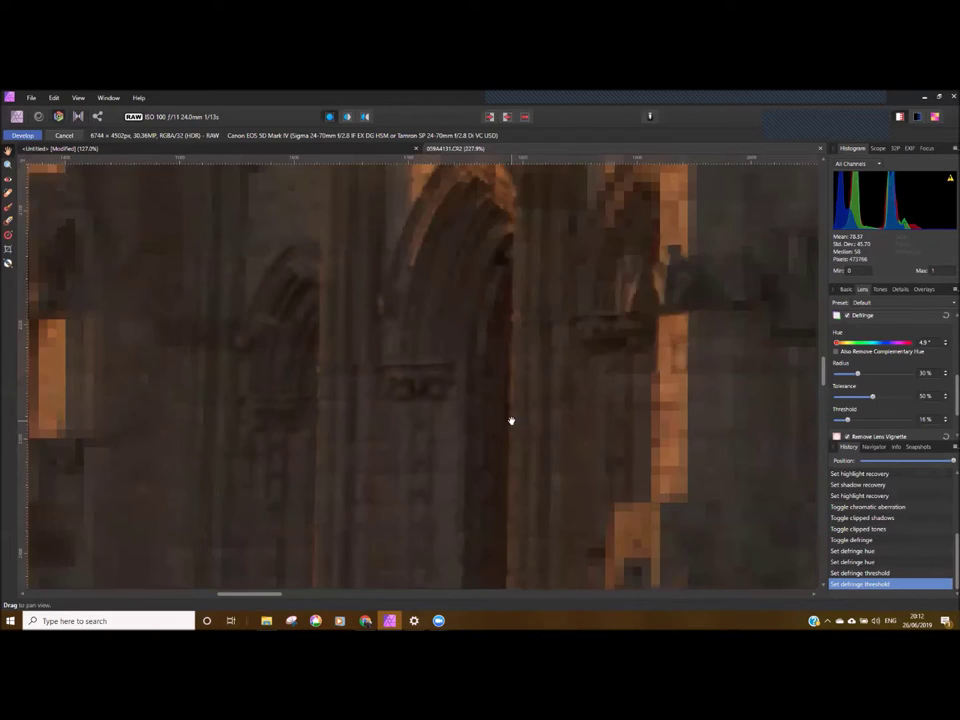
{"action": "scroll", "coordinate": [412, 403], "scroll_direction": "down", "scroll_amount": 3}
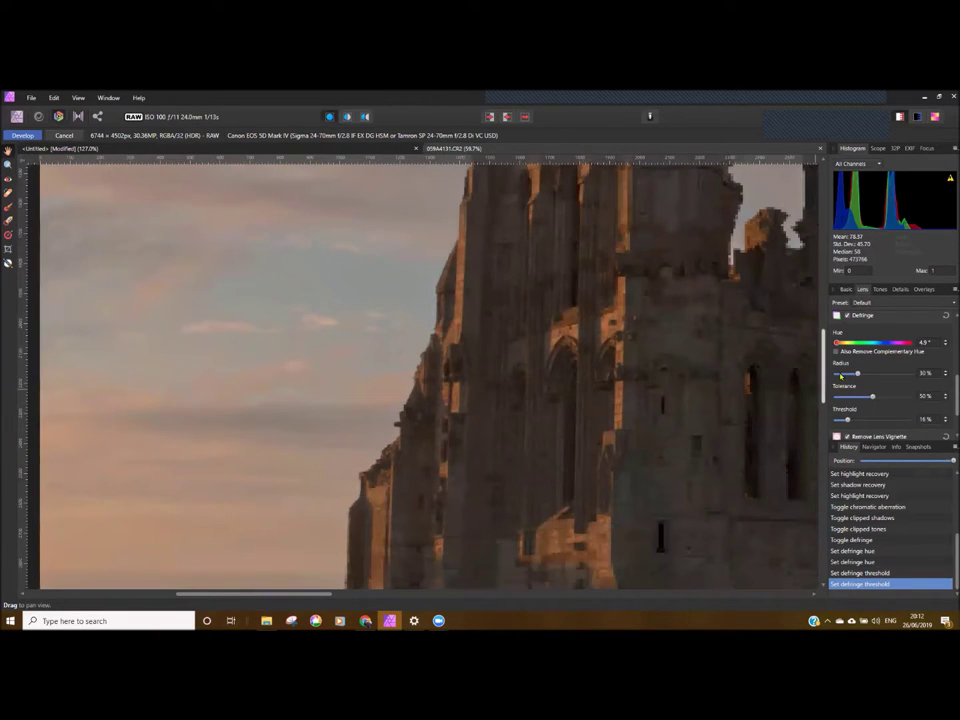
{"action": "scroll", "coordinate": [850, 352], "scroll_direction": "up", "scroll_amount": 1}
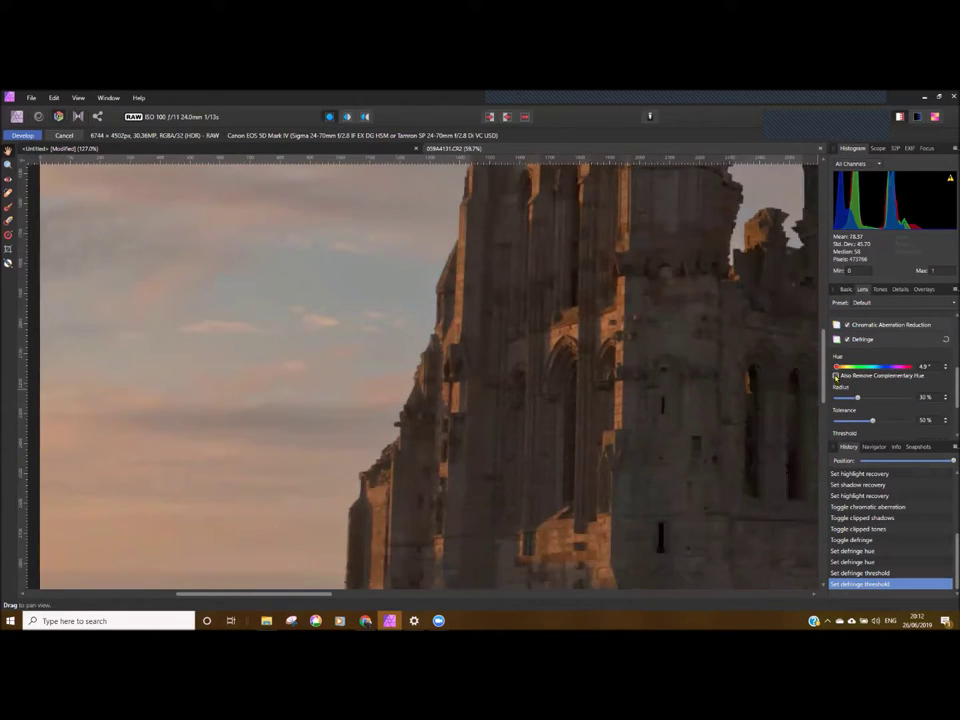
{"action": "left_click", "coordinate": [836, 375]}
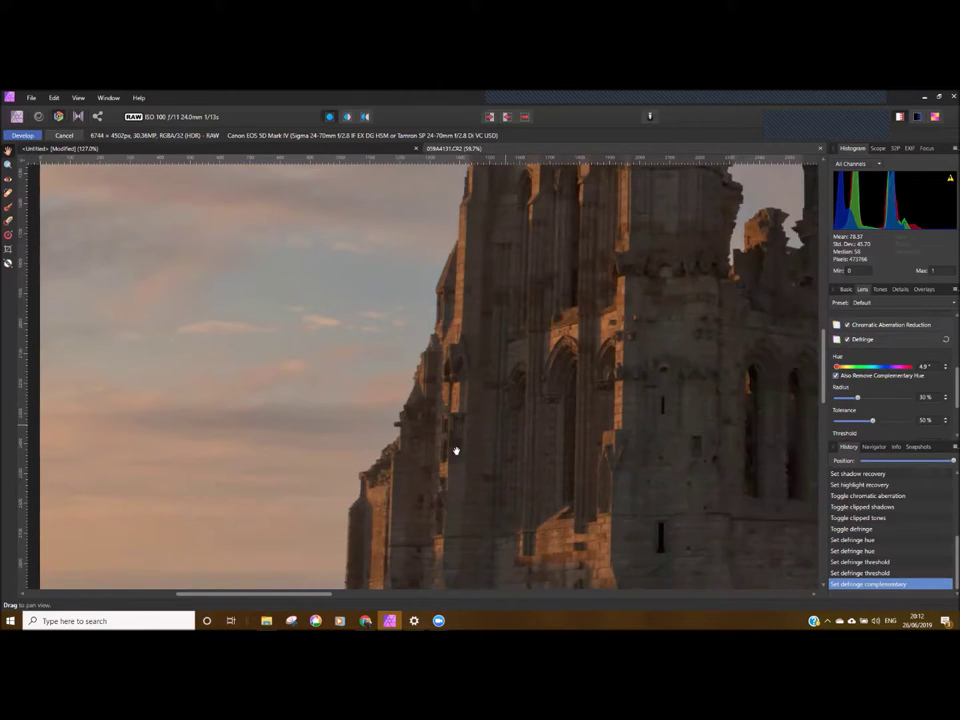
Examine the tower's outer stone edges and walls up close, and view the whole abbey, to judge the defringing.
{"action": "scroll", "coordinate": [378, 449], "scroll_direction": "up", "scroll_amount": 6}
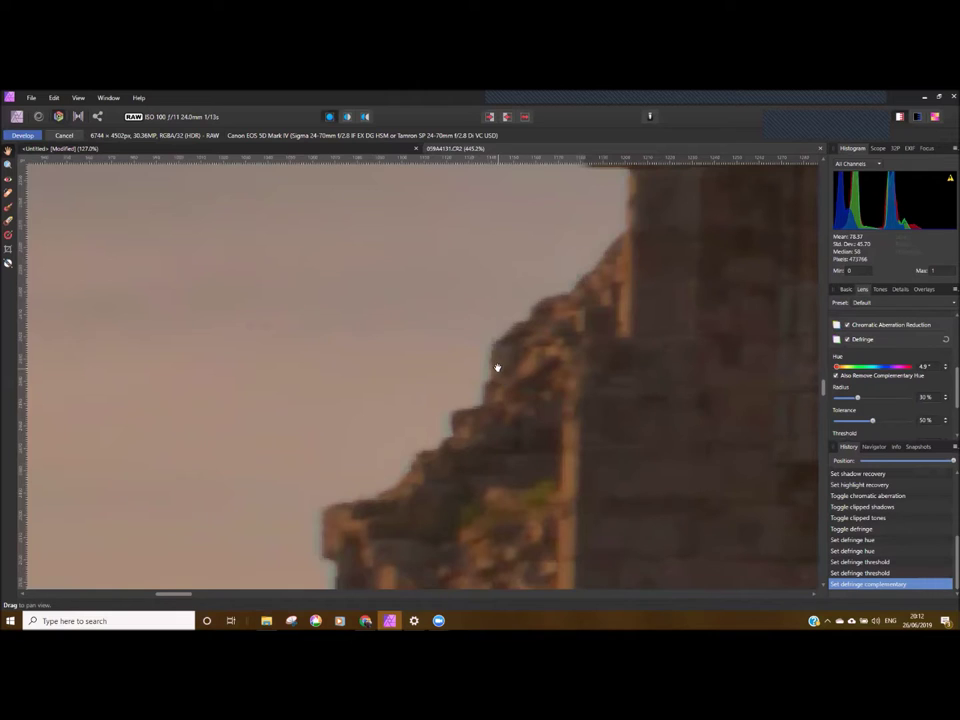
{"action": "left_click_drag", "start_coordinate": [497, 368], "coordinate": [430, 396]}
{"action": "scroll", "coordinate": [415, 395], "scroll_direction": "up", "scroll_amount": 3}
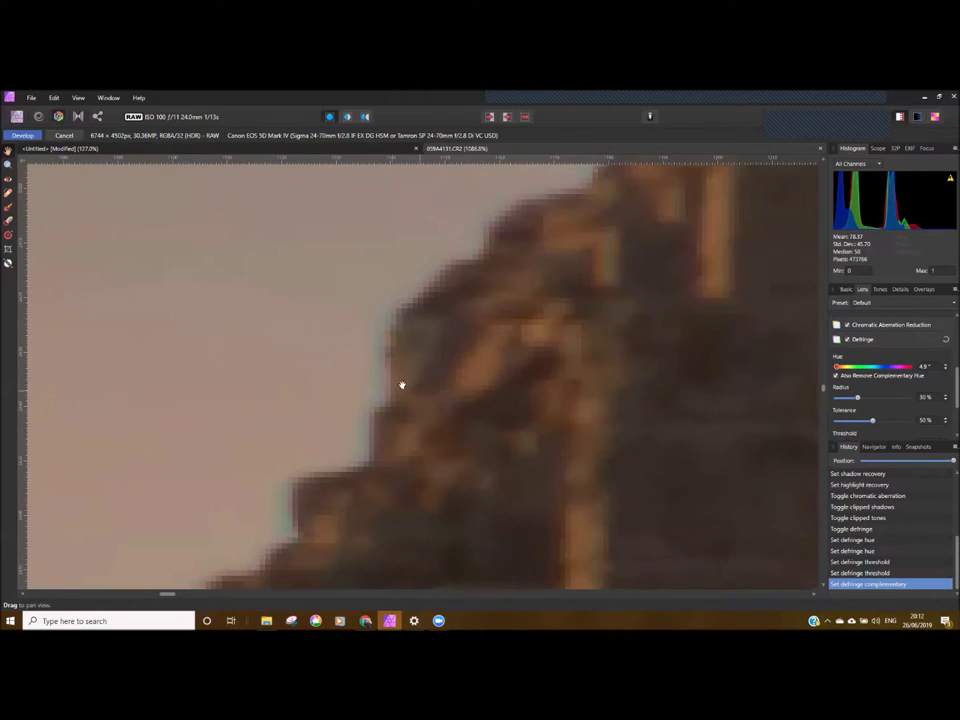
{"action": "left_click_drag", "start_coordinate": [416, 390], "coordinate": [277, 361]}
{"action": "scroll", "coordinate": [277, 362], "scroll_direction": "down", "scroll_amount": 8}
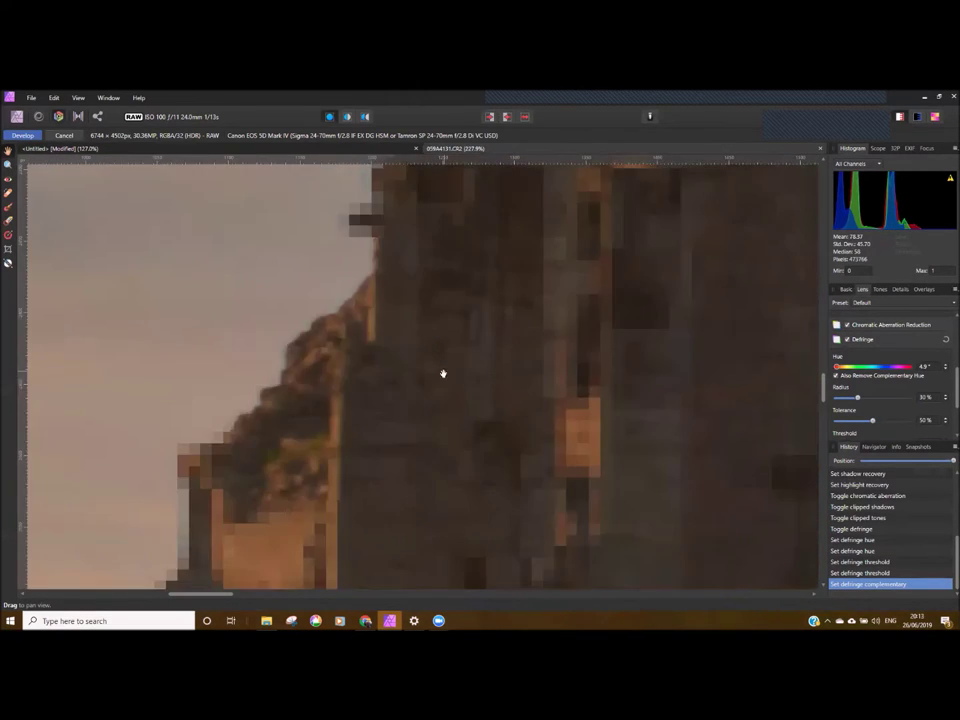
{"action": "left_click_drag", "start_coordinate": [782, 418], "coordinate": [641, 461]}
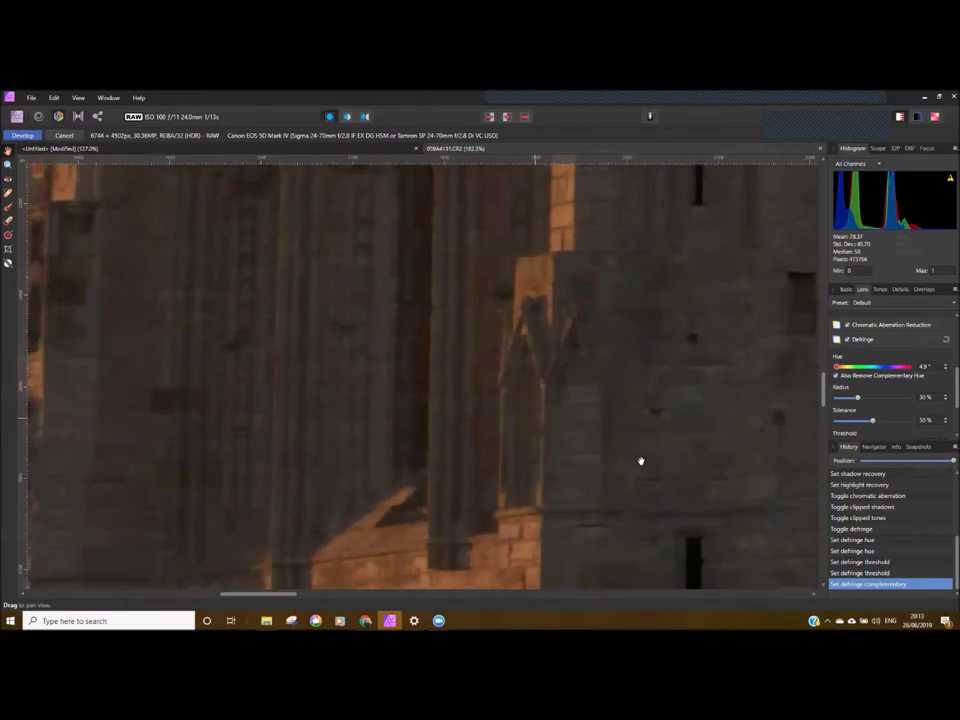
{"action": "scroll", "coordinate": [481, 385], "scroll_direction": "down", "scroll_amount": 1}
{"action": "left_click_drag", "start_coordinate": [401, 394], "coordinate": [374, 387]}
{"action": "scroll", "coordinate": [481, 385], "scroll_direction": "down", "scroll_amount": 8}
{"action": "left_click_drag", "start_coordinate": [450, 381], "coordinate": [407, 399]}
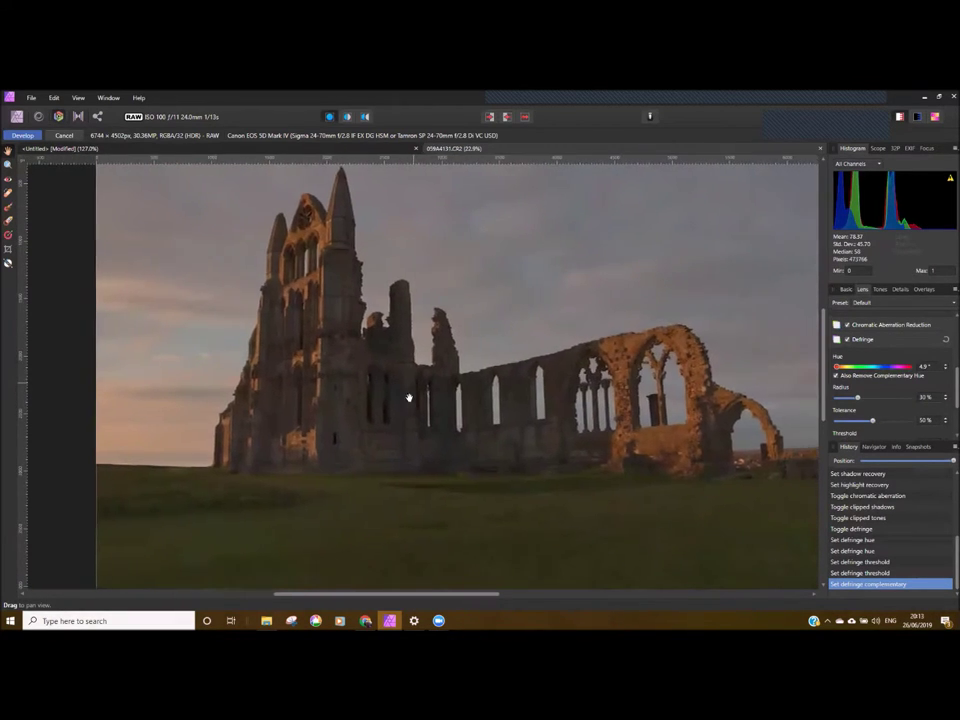
Develop the raw photo 059A4131.CR2 and return to the untitled HDR merge.
{"action": "left_click", "coordinate": [32, 135]}
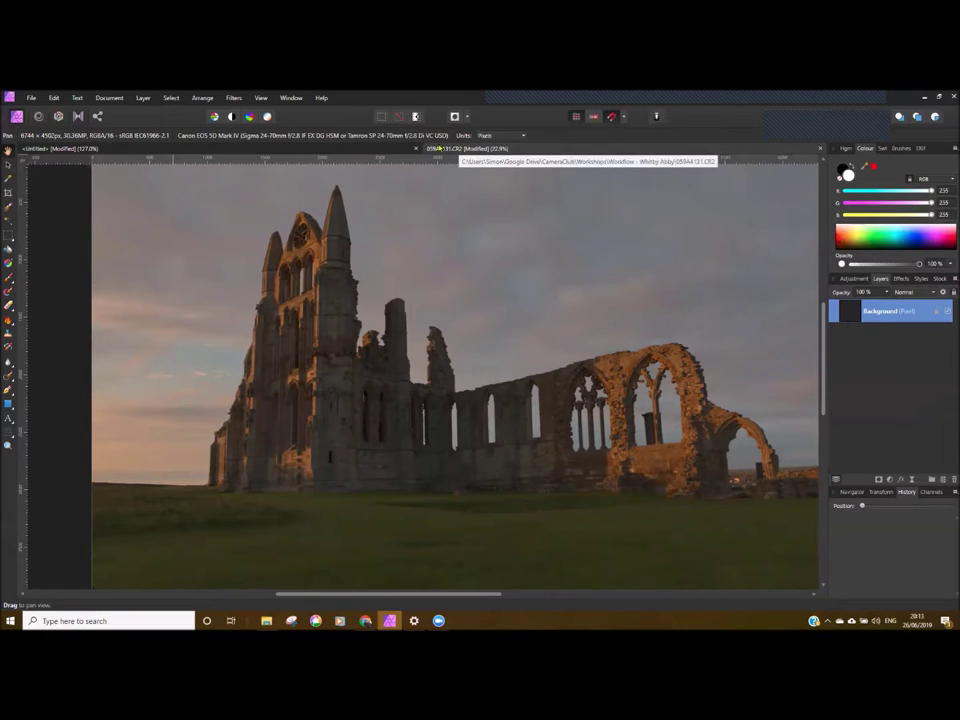
{"action": "left_click", "coordinate": [385, 149]}
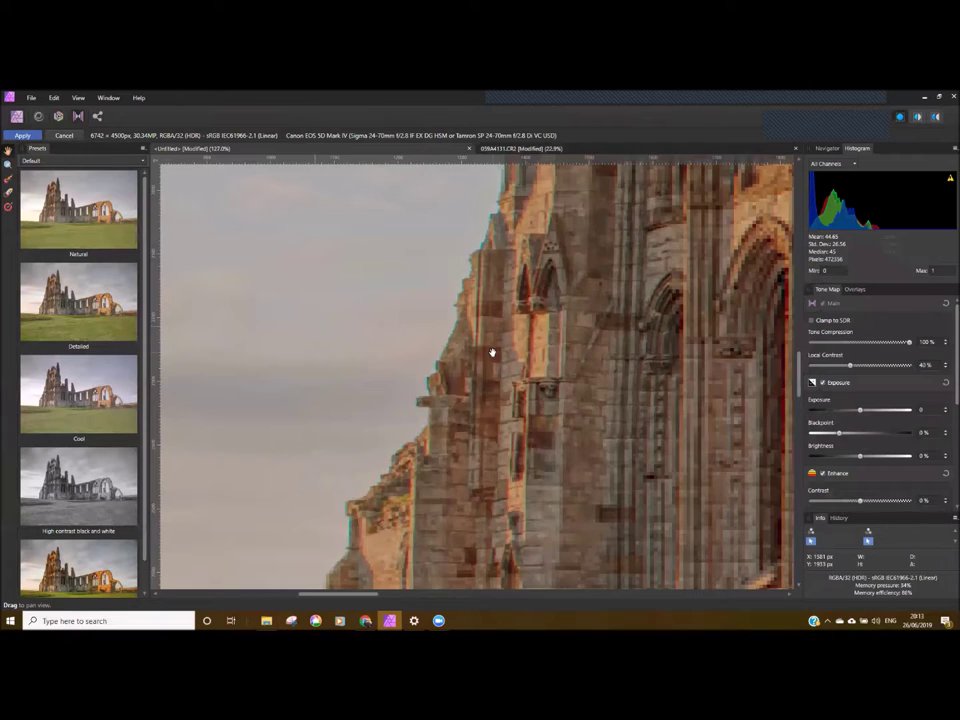
Apply the tone mapping to the HDR merge.
{"action": "scroll", "coordinate": [514, 359], "scroll_direction": "down", "scroll_amount": 4}
{"action": "left_click_drag", "start_coordinate": [536, 364], "coordinate": [325, 394]}
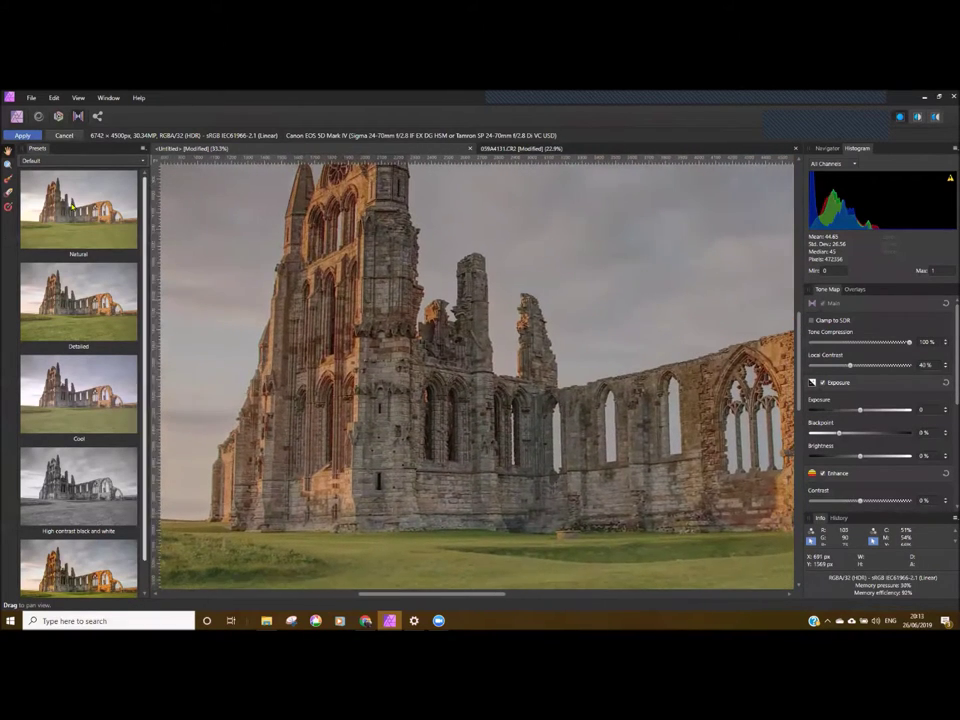
{"action": "left_click", "coordinate": [30, 136]}
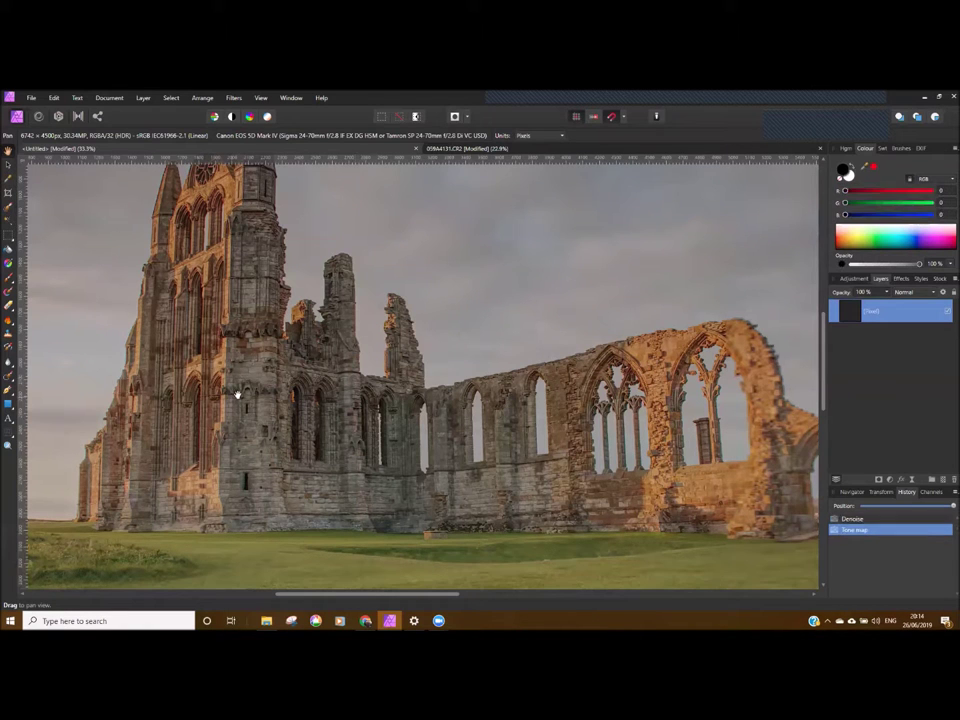
Open the tone-mapped image in the Develop Persona and enable Chromatic Aberration Reduction in its lens corrections.
{"action": "left_click_drag", "start_coordinate": [223, 379], "coordinate": [278, 410]}
{"action": "scroll", "coordinate": [235, 437], "scroll_direction": "up", "scroll_amount": 9}
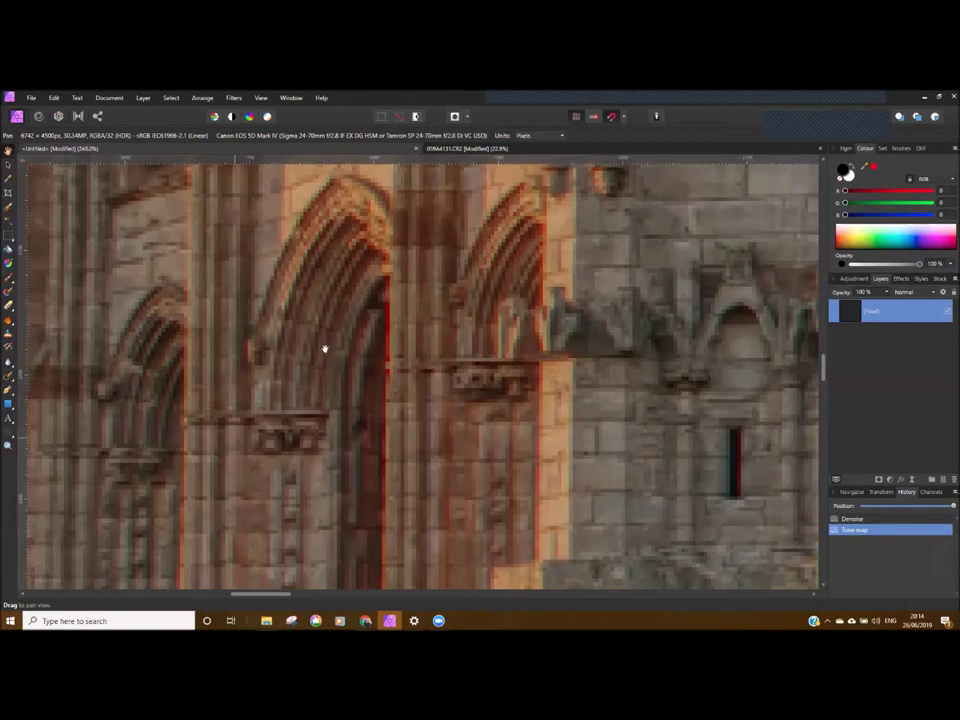
{"action": "scroll", "coordinate": [358, 374], "scroll_direction": "down", "scroll_amount": 5}
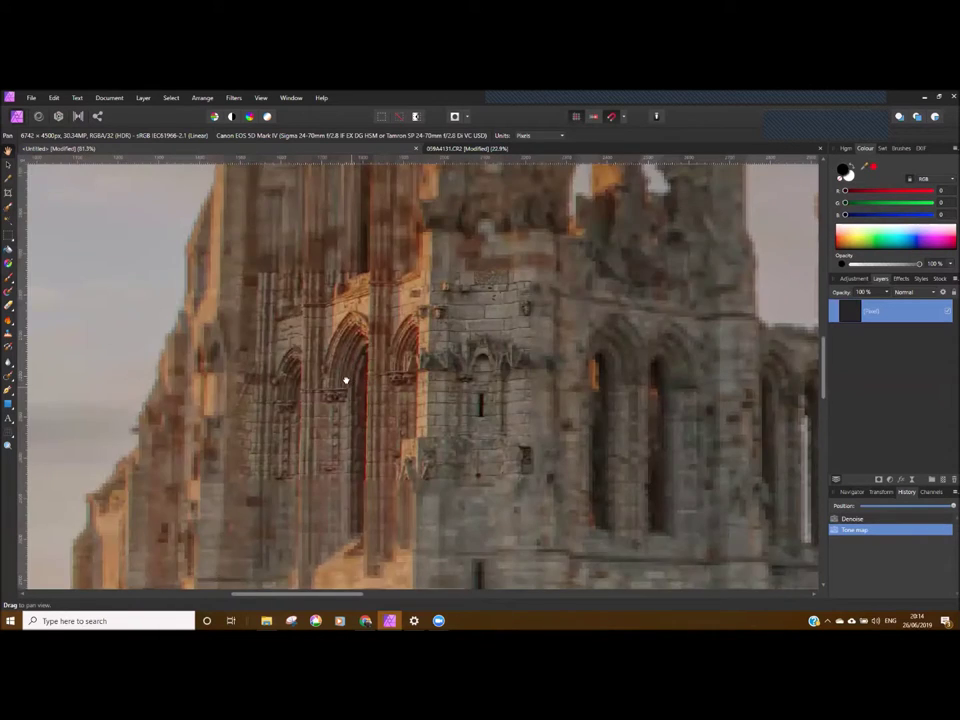
{"action": "scroll", "coordinate": [345, 379], "scroll_direction": "down", "scroll_amount": 2}
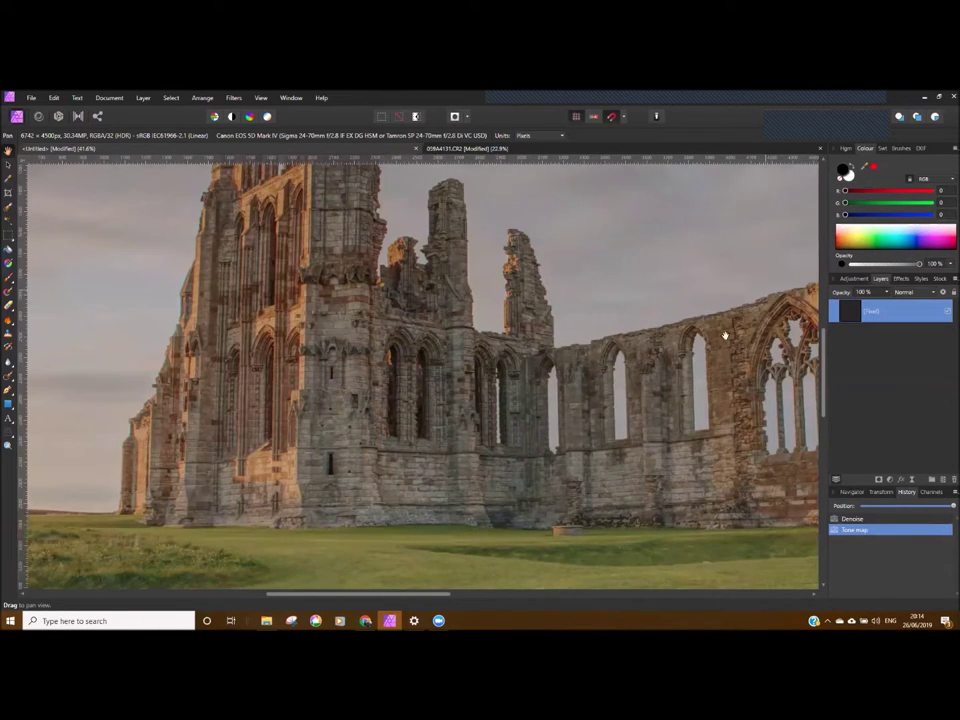
{"action": "left_click", "coordinate": [58, 116]}
{"action": "key", "text": "ctrl+3"}
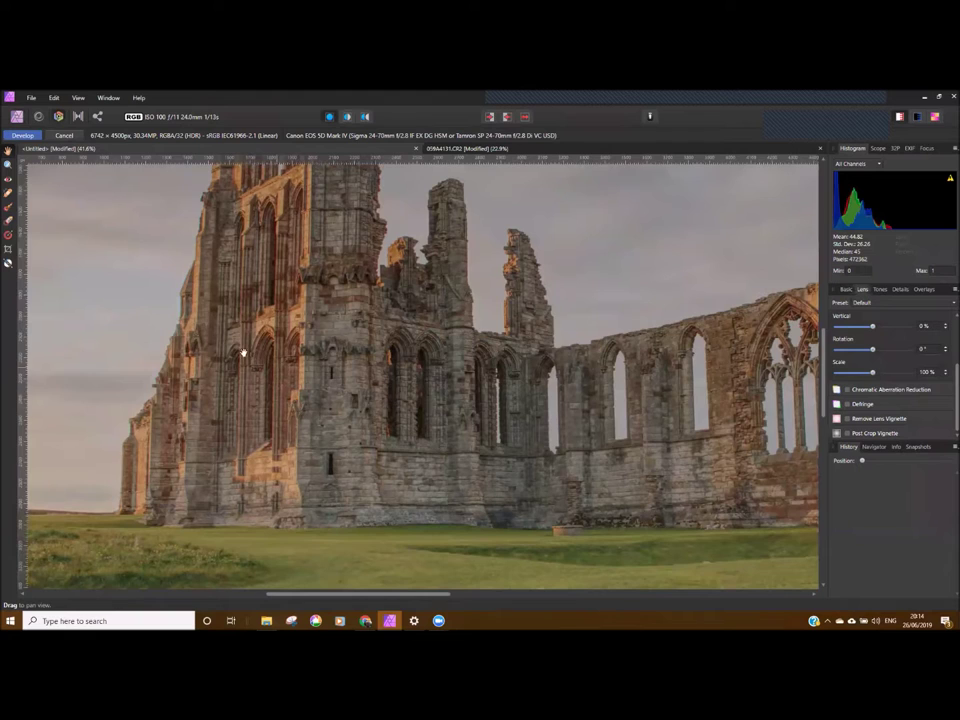
{"action": "scroll", "coordinate": [347, 396], "scroll_direction": "up", "scroll_amount": 5}
{"action": "scroll", "coordinate": [544, 399], "scroll_direction": "up", "scroll_amount": 1}
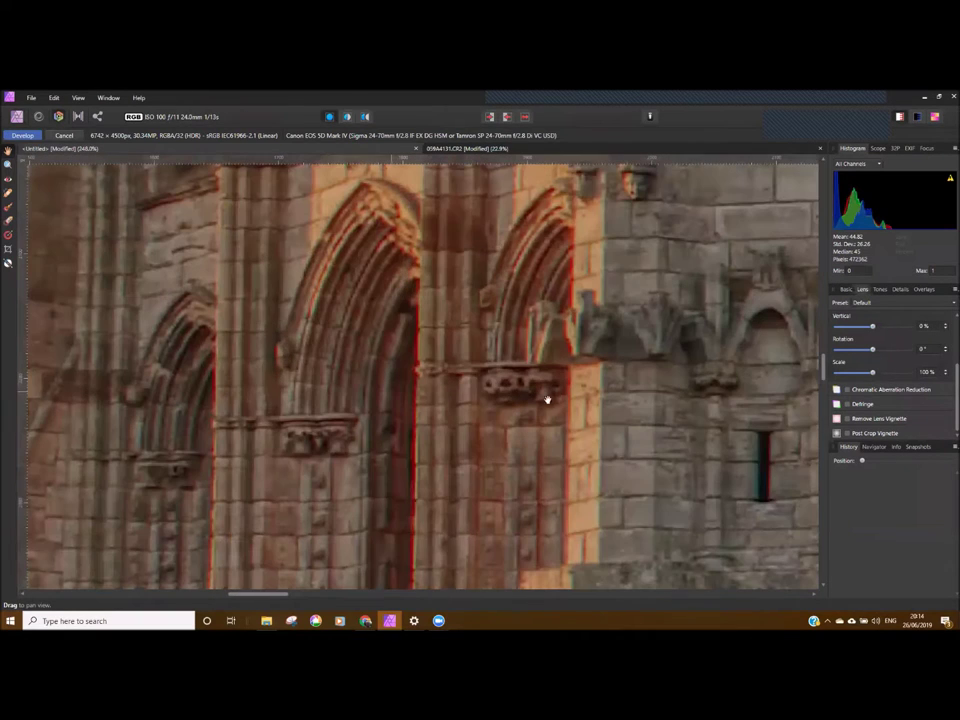
{"action": "left_click", "coordinate": [847, 389]}
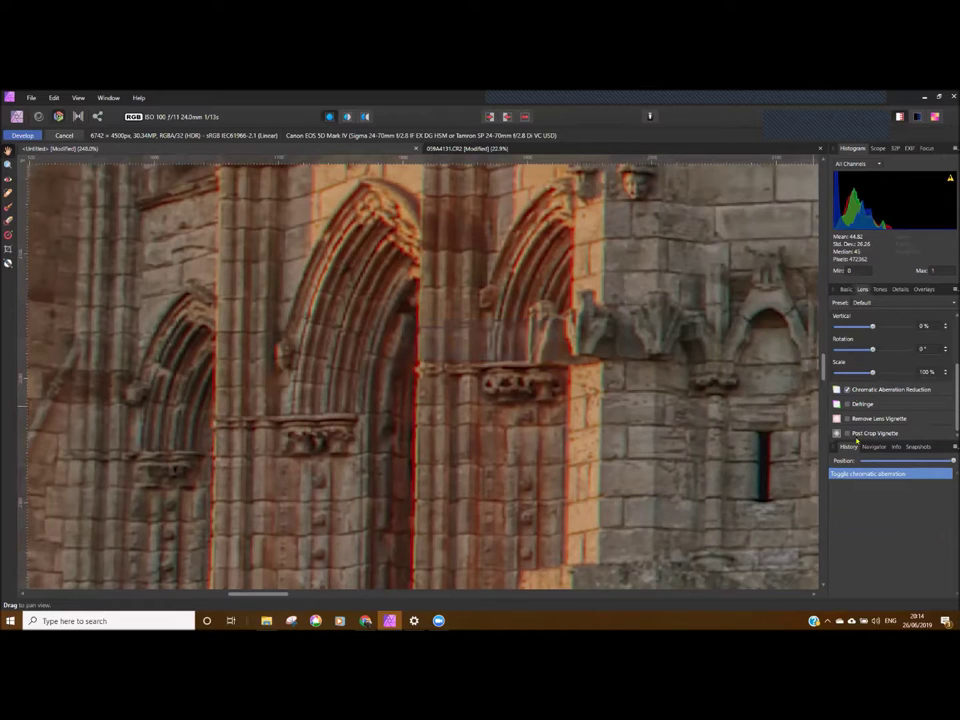
Enable Defringe for the tone-mapped image, with the hue at 14.7° and the threshold at 0%.
{"action": "left_click", "coordinate": [847, 404]}
{"action": "scroll", "coordinate": [866, 430], "scroll_direction": "down", "scroll_amount": 3}
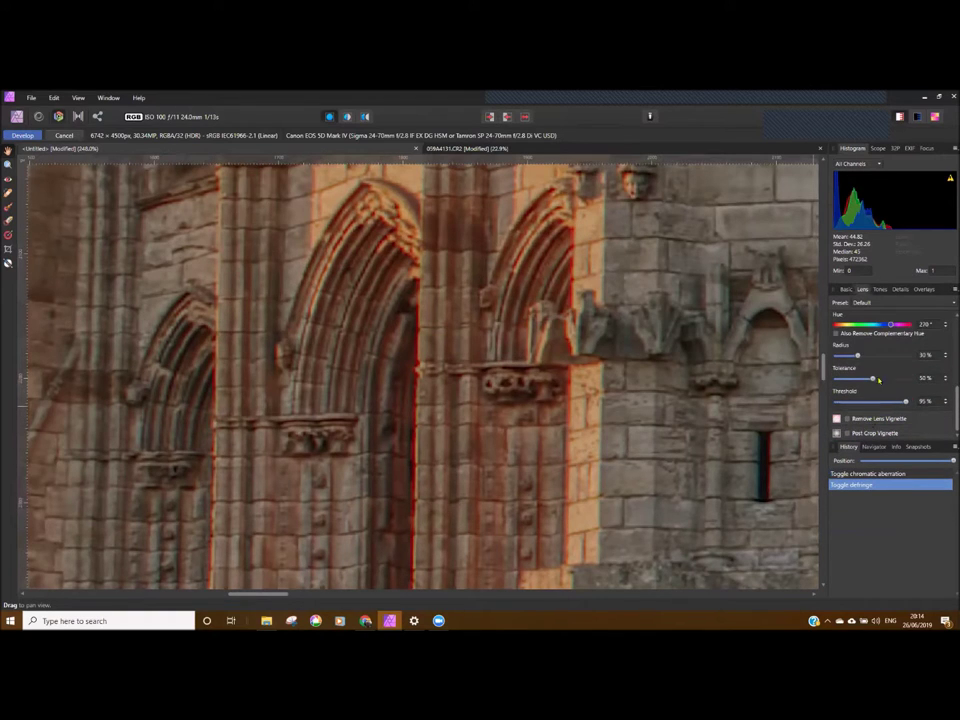
{"action": "left_click_drag", "start_coordinate": [890, 324], "coordinate": [839, 314]}
{"action": "scroll", "coordinate": [906, 402], "scroll_direction": "up", "scroll_amount": 1}
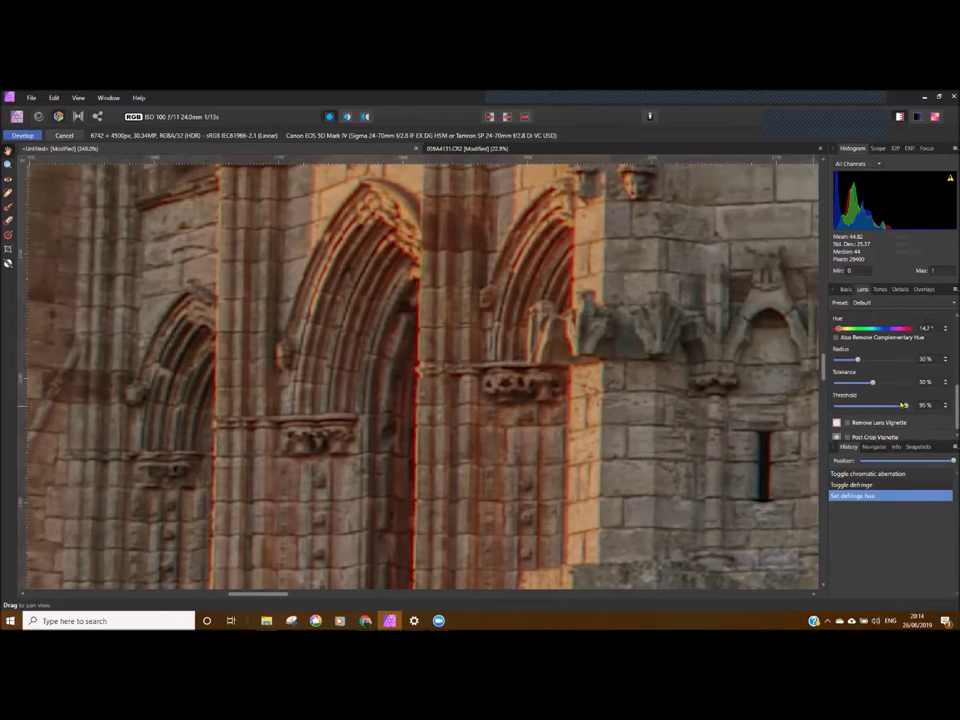
{"action": "left_click_drag", "start_coordinate": [906, 405], "coordinate": [834, 406]}
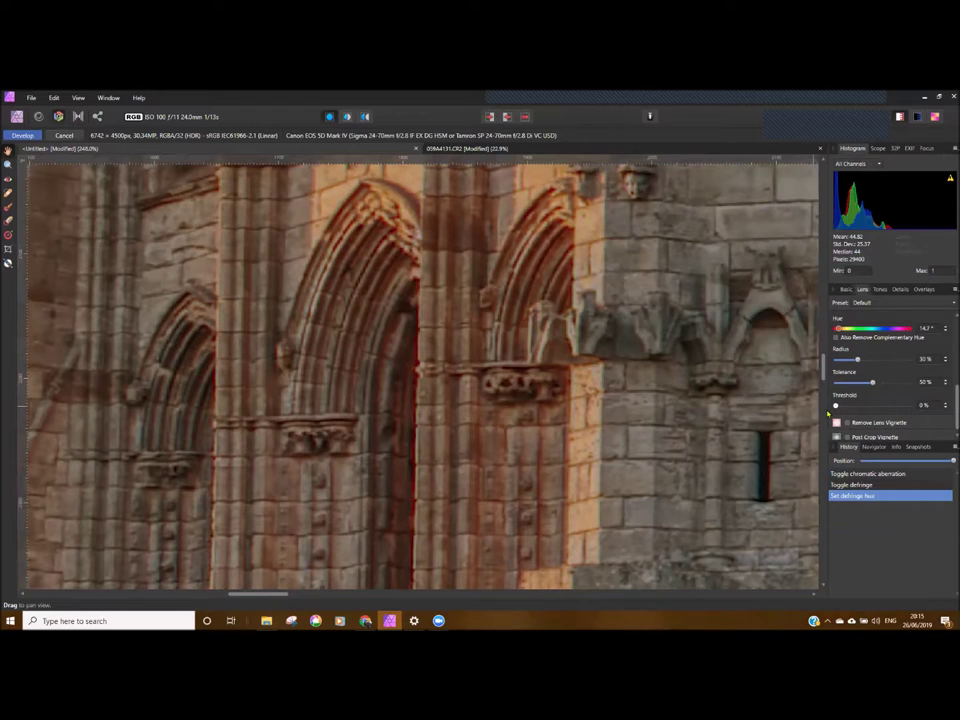
Raise the defringe threshold to 6% and set the defringe hue to 9.8°.
{"action": "left_click", "coordinate": [843, 408]}
{"action": "scroll", "coordinate": [463, 393], "scroll_direction": "up", "scroll_amount": 3}
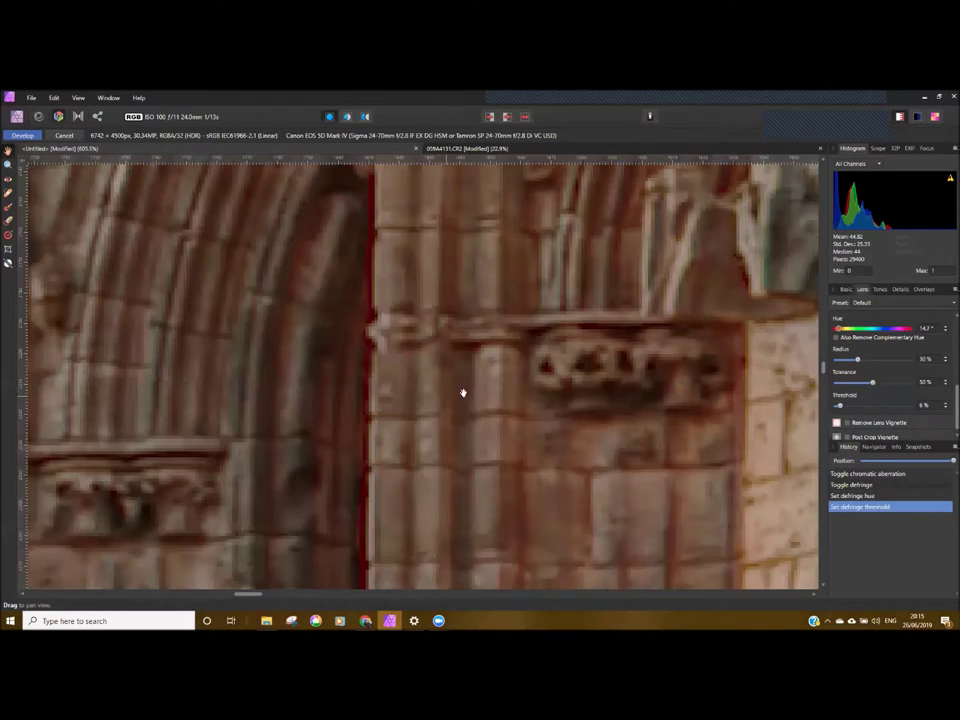
{"action": "left_click_drag", "start_coordinate": [838, 329], "coordinate": [831, 334]}
{"action": "left_click_drag", "start_coordinate": [835, 331], "coordinate": [838, 331]}
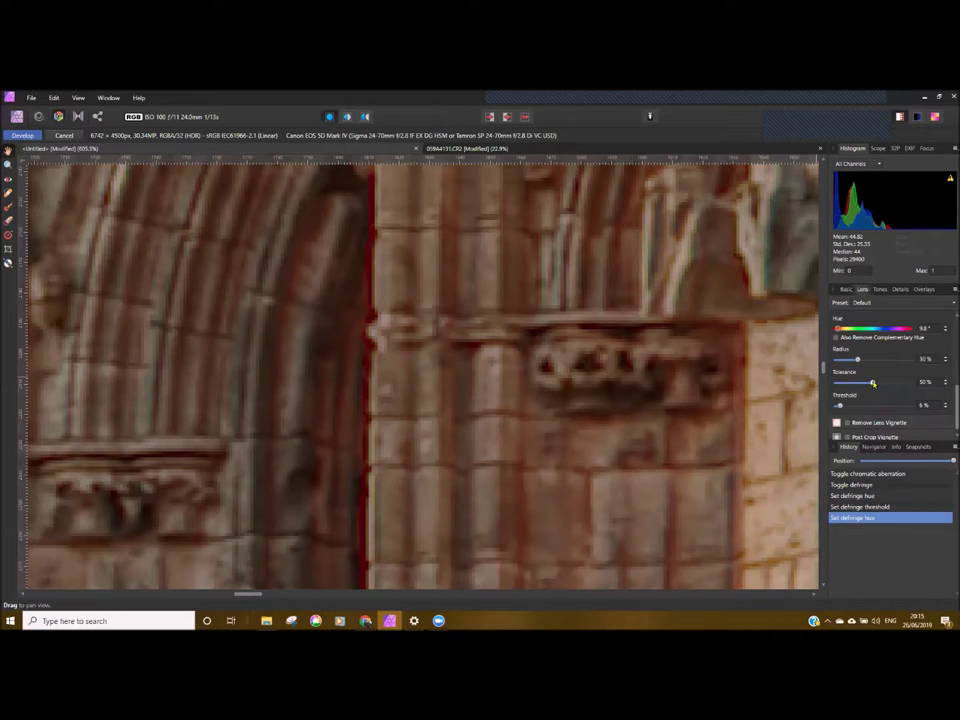
Set the defringe tolerance to 100%, radius to 54% and threshold to 5%, and also remove the complementary hue.
{"action": "left_click_drag", "start_coordinate": [872, 383], "coordinate": [922, 381]}
{"action": "left_click_drag", "start_coordinate": [852, 360], "coordinate": [875, 361]}
{"action": "mouse_move", "coordinate": [841, 407]}
{"action": "left_mouse_down"}
{"action": "mouse_move", "coordinate": [830, 410]}
{"action": "mouse_move", "coordinate": [840, 407]}
{"action": "left_mouse_up"}
{"action": "left_click", "coordinate": [836, 338]}
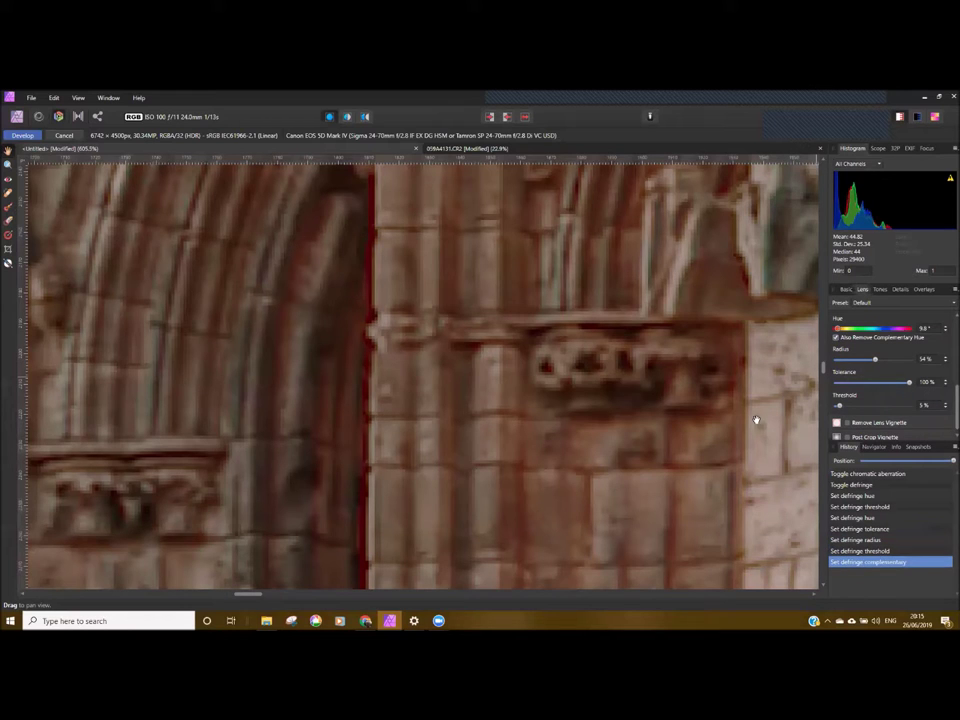
Check the fringing on the abbey stonework and apply the Develop corrections to the tone-mapped image.
{"action": "scroll", "coordinate": [499, 420], "scroll_direction": "down", "scroll_amount": 10}
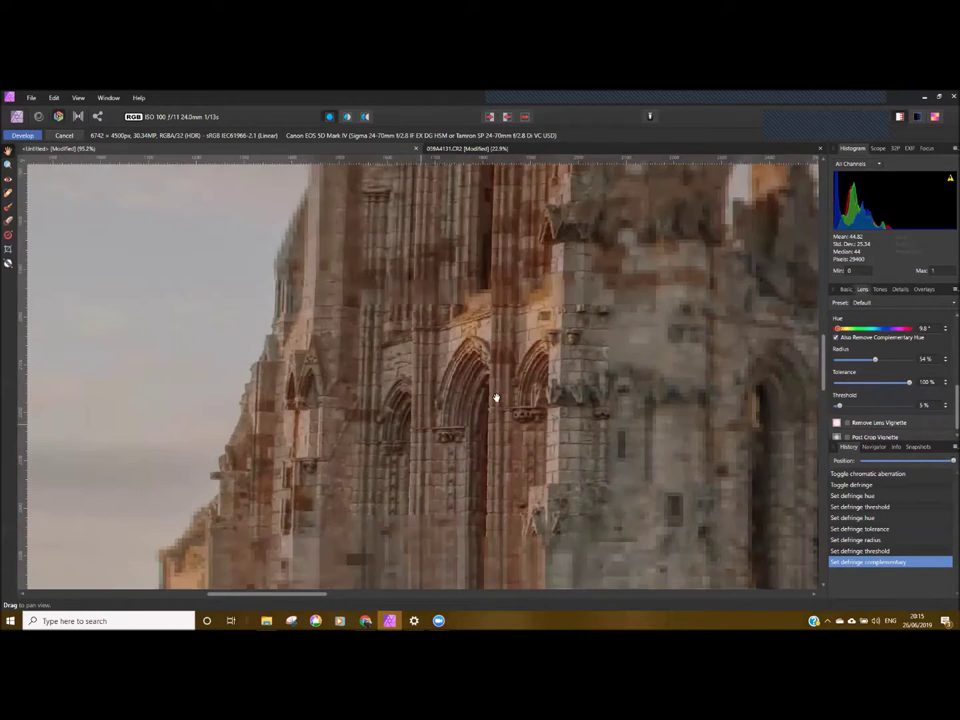
{"action": "scroll", "coordinate": [495, 398], "scroll_direction": "up", "scroll_amount": 5}
{"action": "scroll", "coordinate": [453, 395], "scroll_direction": "up", "scroll_amount": 3}
{"action": "scroll", "coordinate": [463, 401], "scroll_direction": "down", "scroll_amount": 14}
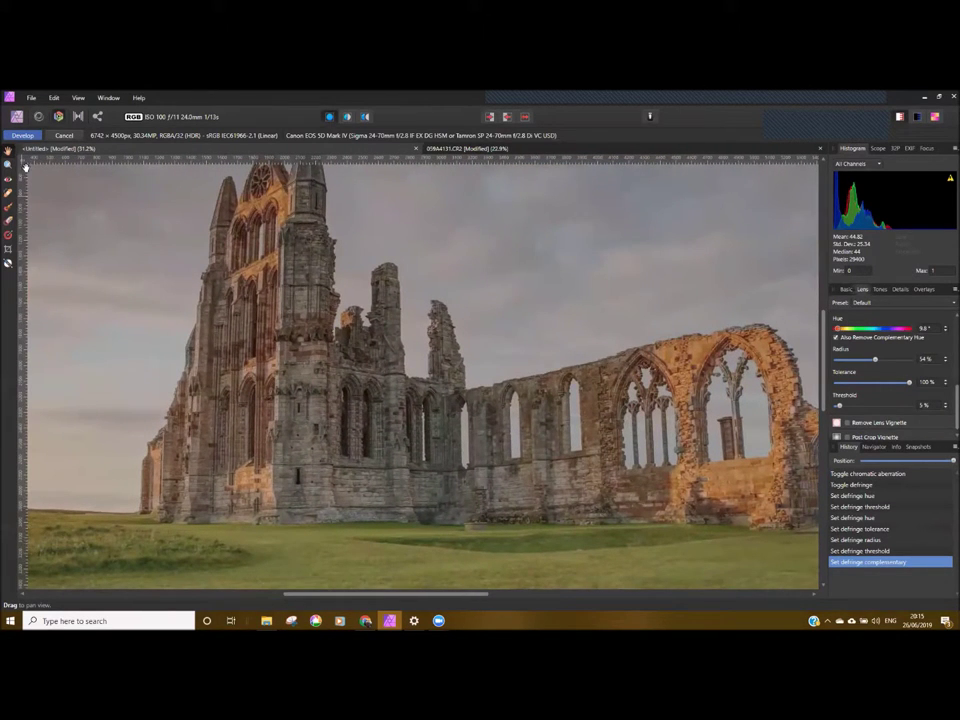
{"action": "left_click", "coordinate": [24, 136]}
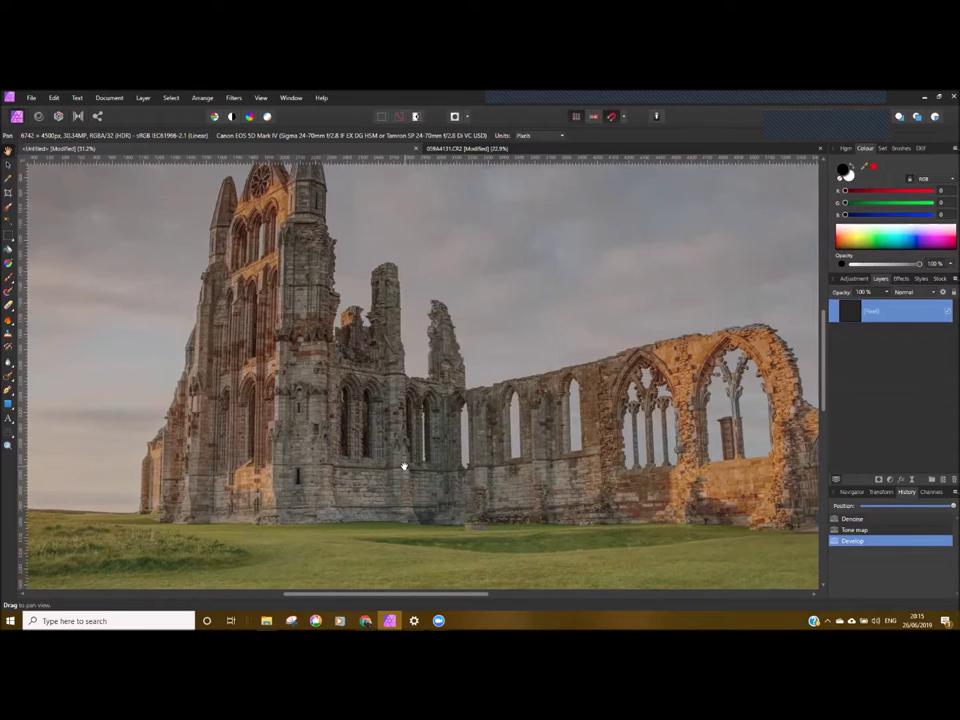
Examine the developed image's tower, arches and overall composition at different magnifications.
{"action": "left_click_drag", "start_coordinate": [684, 384], "coordinate": [584, 364]}
{"action": "scroll", "coordinate": [576, 392], "scroll_direction": "down", "scroll_amount": 3}
{"action": "left_click_drag", "start_coordinate": [472, 402], "coordinate": [498, 408]}
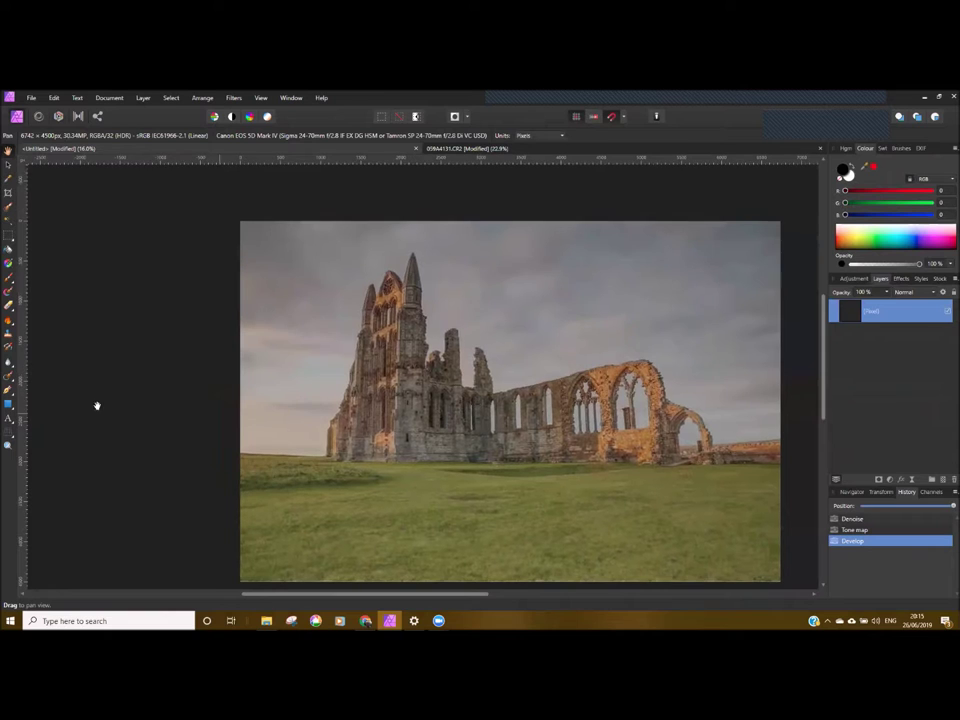
{"action": "scroll", "coordinate": [600, 386], "scroll_direction": "up", "scroll_amount": 3}
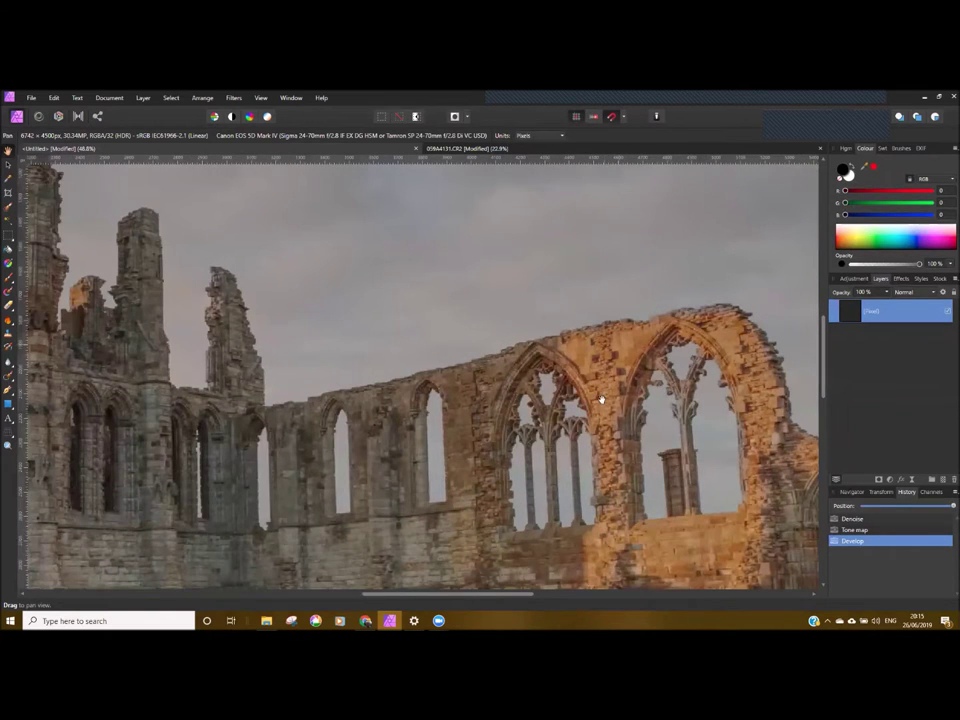
{"action": "left_click_drag", "start_coordinate": [221, 463], "coordinate": [466, 426]}
{"action": "left_click_drag", "start_coordinate": [216, 459], "coordinate": [357, 403]}
{"action": "scroll", "coordinate": [357, 400], "scroll_direction": "up", "scroll_amount": 3}
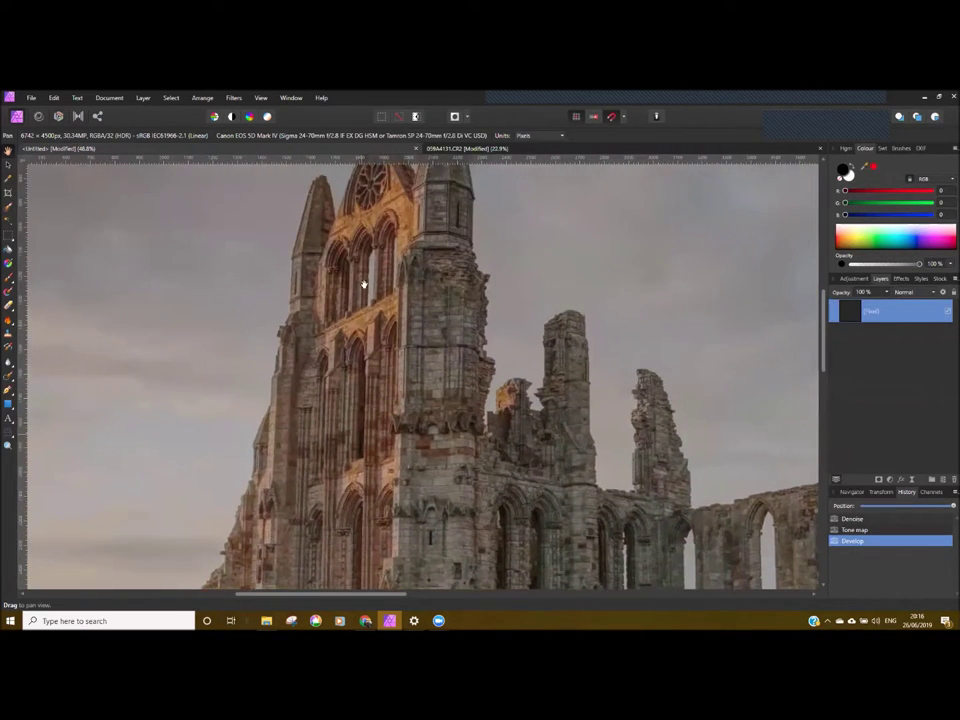
{"action": "scroll", "coordinate": [363, 285], "scroll_direction": "up", "scroll_amount": 1}
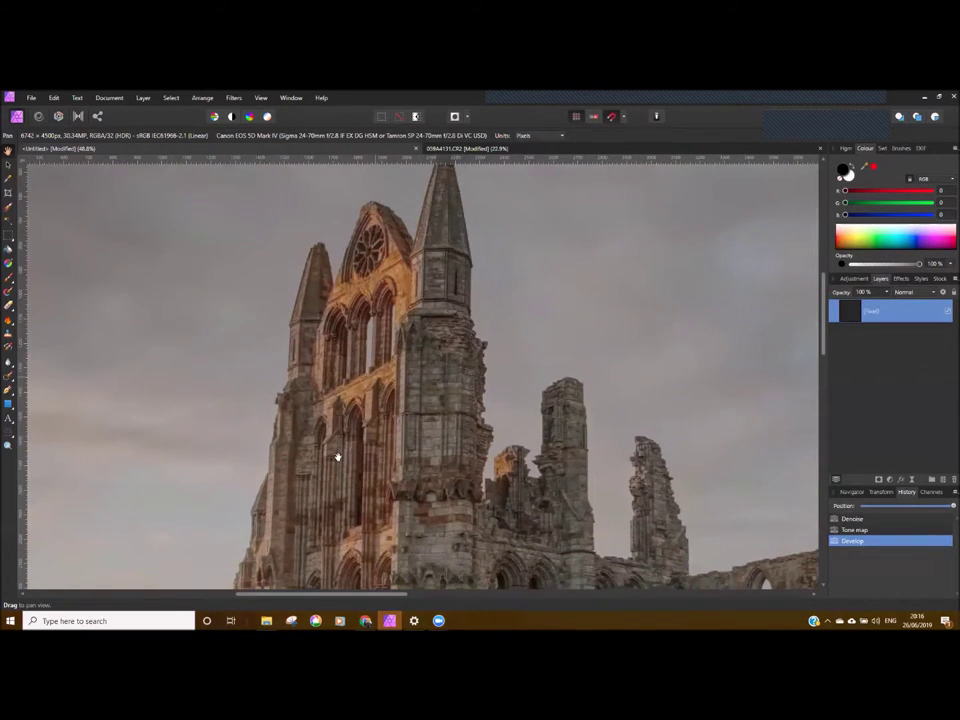
{"action": "scroll", "coordinate": [375, 490], "scroll_direction": "down", "scroll_amount": 3}
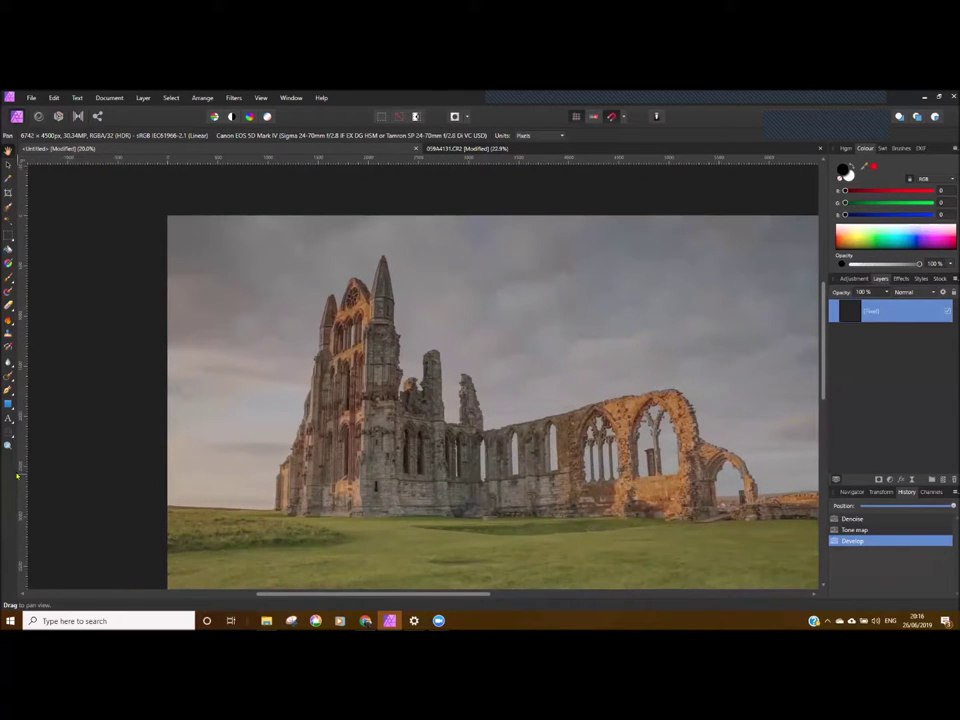
{"action": "scroll", "coordinate": [380, 496], "scroll_direction": "up", "scroll_amount": 3}
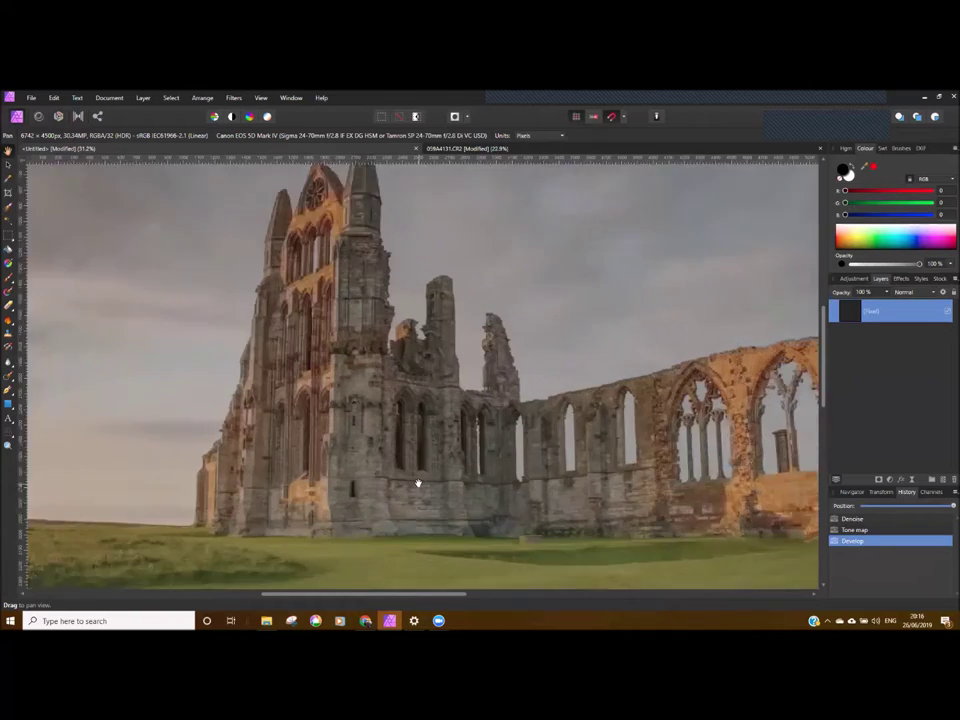
{"action": "scroll", "coordinate": [348, 455], "scroll_direction": "down", "scroll_amount": 3}
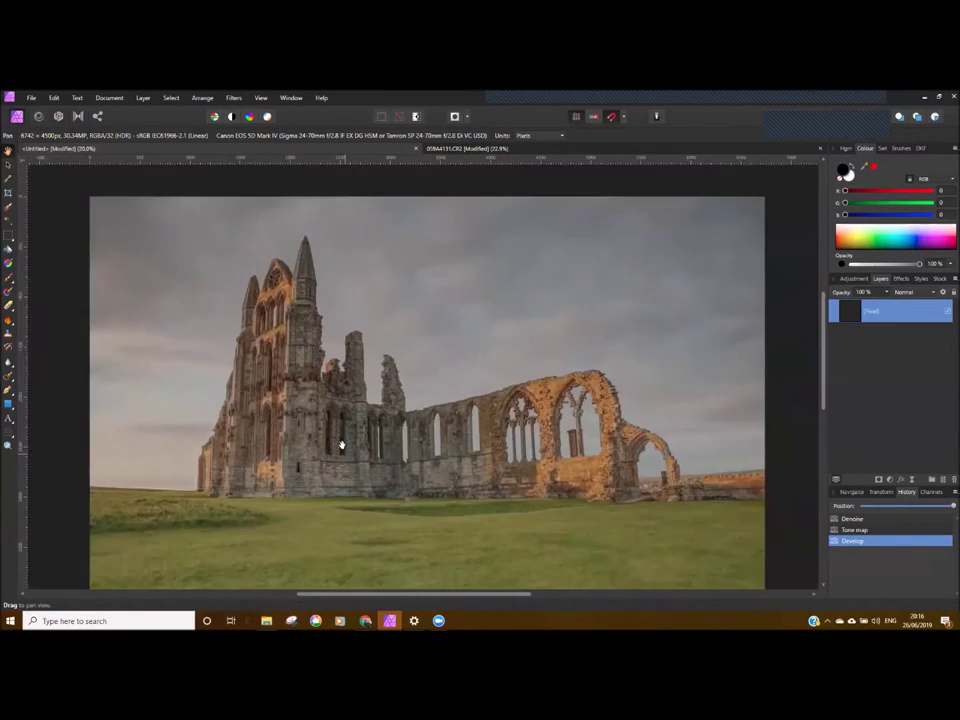
Add a live High Pass filter to the developed pixel layer with a radius of 0.8 px.
{"action": "left_click", "coordinate": [911, 480]}
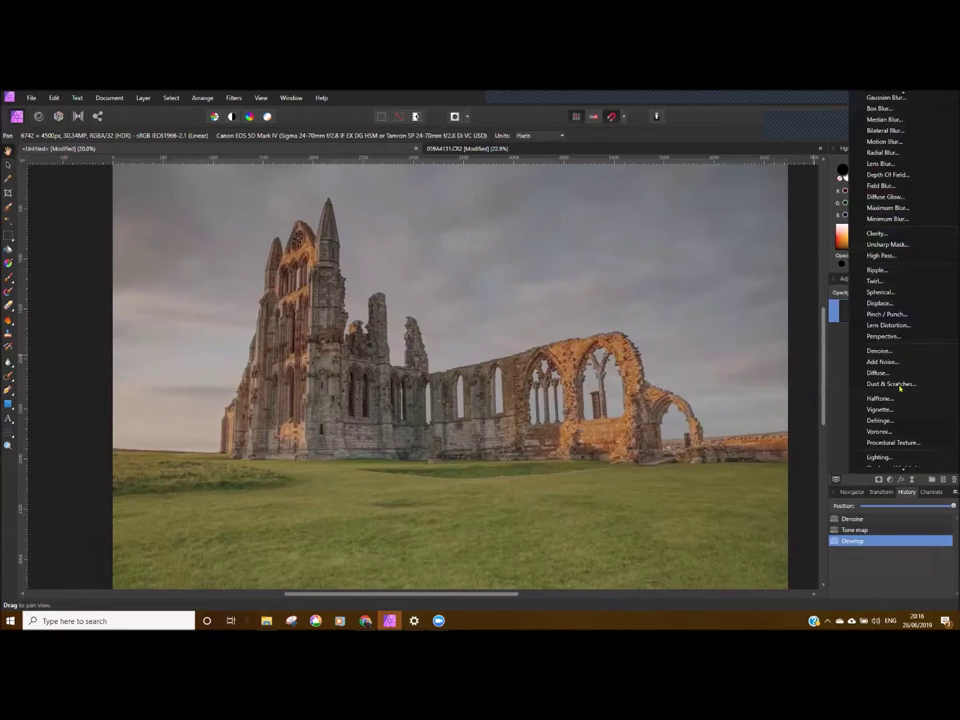
{"action": "left_click", "coordinate": [885, 256]}
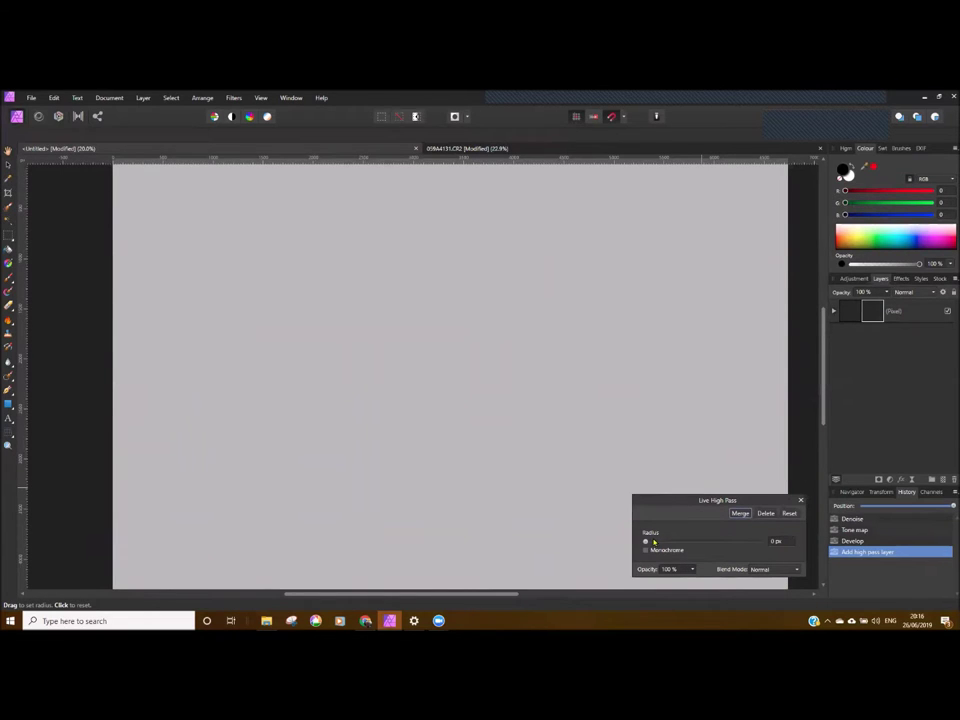
{"action": "left_click_drag", "start_coordinate": [646, 542], "coordinate": [702, 541]}
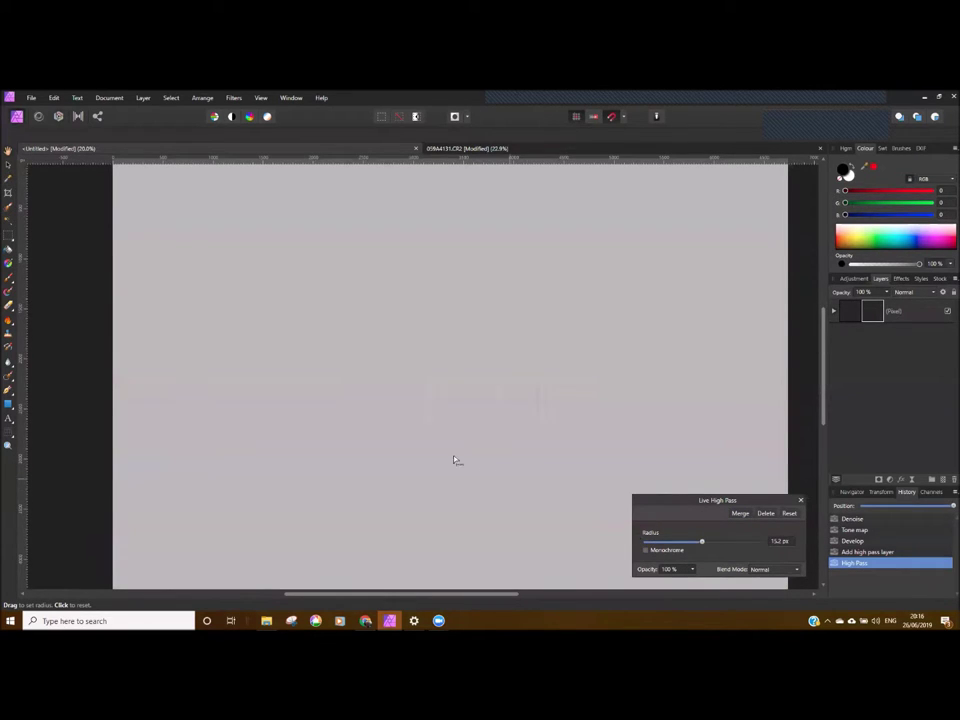
{"action": "scroll", "coordinate": [321, 343], "scroll_direction": "up", "scroll_amount": 10}
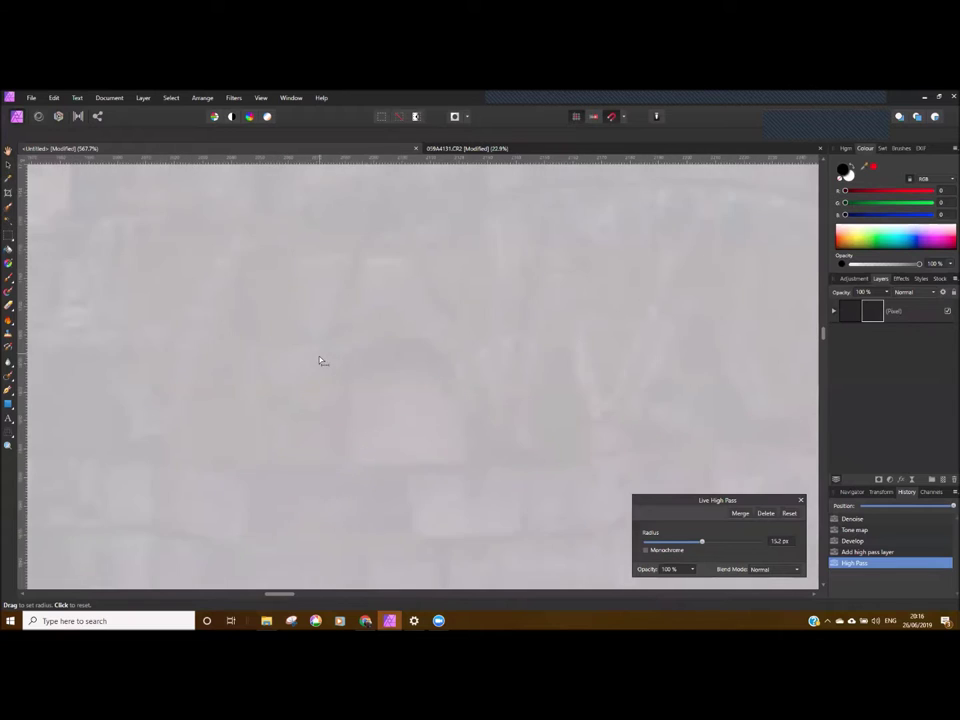
{"action": "scroll", "coordinate": [269, 353], "scroll_direction": "down", "scroll_amount": 3}
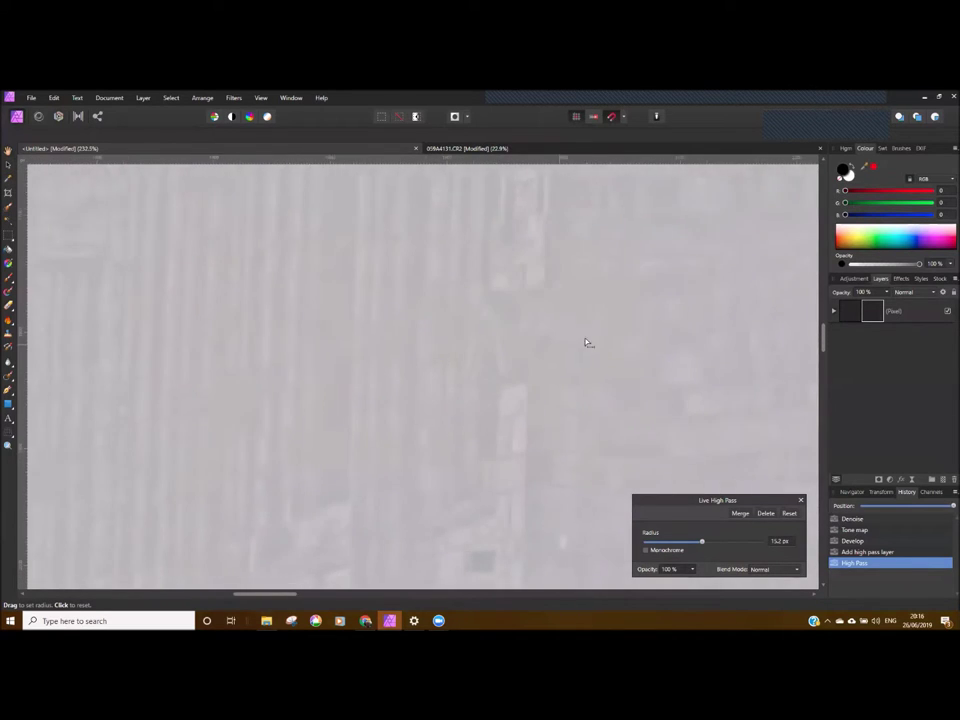
{"action": "scroll", "coordinate": [472, 331], "scroll_direction": "down", "scroll_amount": 1}
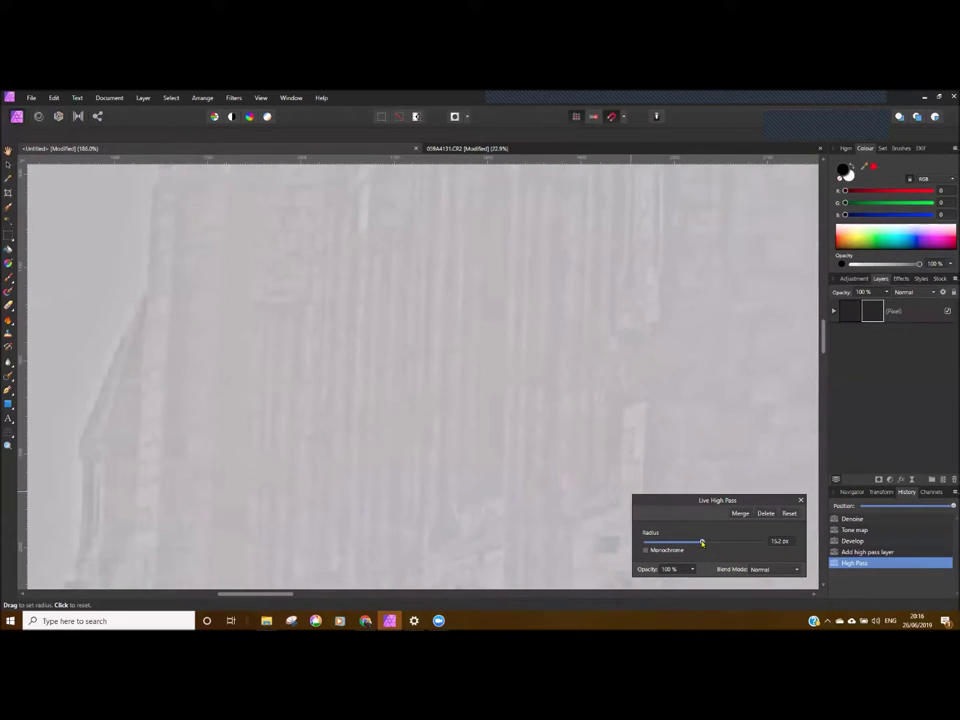
{"action": "left_click_drag", "start_coordinate": [702, 543], "coordinate": [662, 542]}
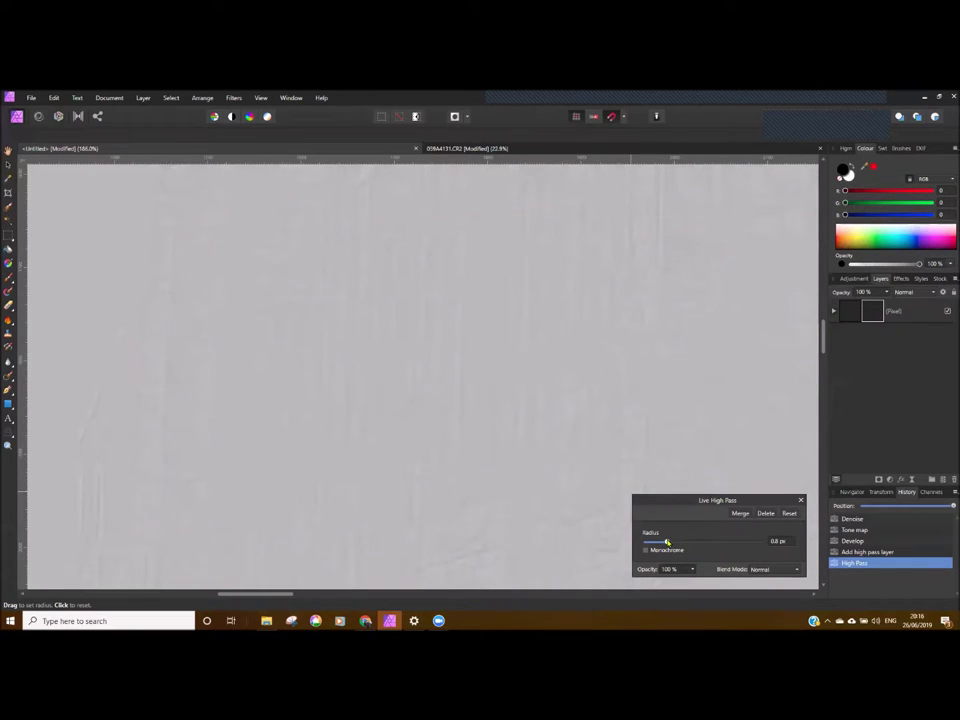
Make the live High Pass filter monochrome, set its blend mode to Linear Light and close its settings.
{"action": "left_click", "coordinate": [646, 550]}
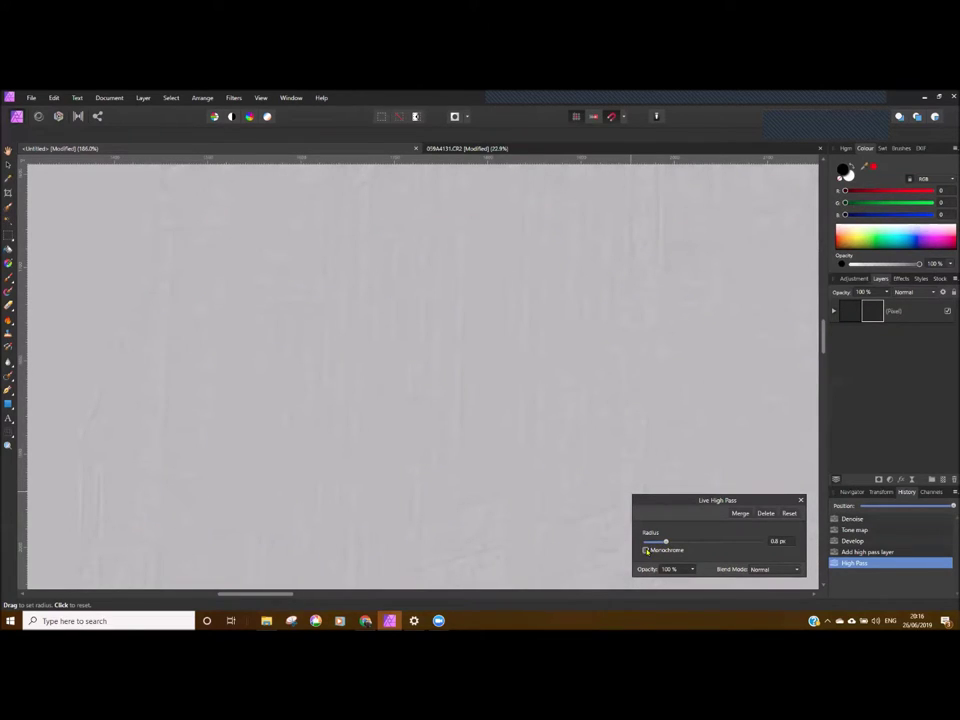
{"action": "left_click", "coordinate": [772, 571]}
{"action": "scroll", "coordinate": [774, 545], "scroll_direction": "down", "scroll_amount": 3}
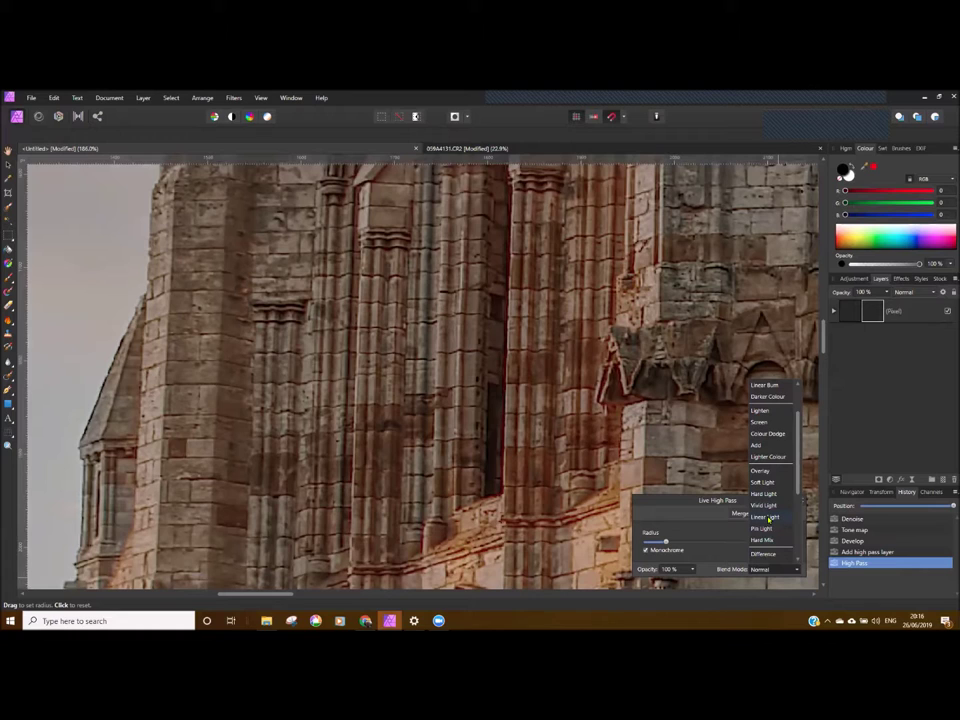
{"action": "left_click", "coordinate": [768, 517]}
{"action": "left_click_drag", "start_coordinate": [707, 500], "coordinate": [664, 500]}
{"action": "left_click", "coordinate": [756, 500]}
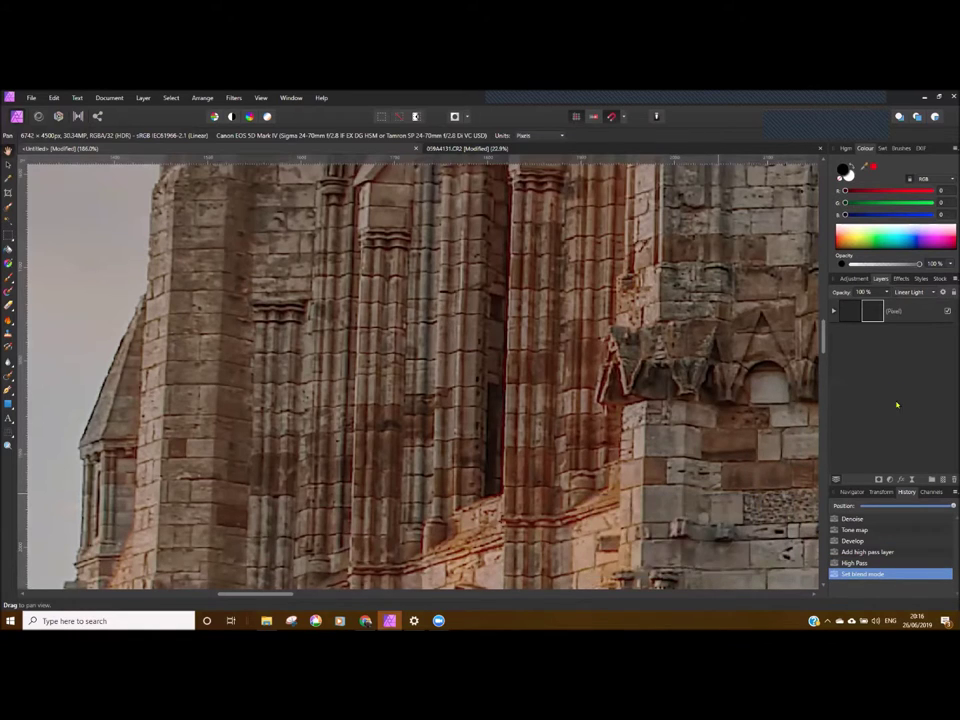
Expand the pixel layer and toggle the High Pass filter's visibility to compare the abbey with and without sharpening.
{"action": "left_click", "coordinate": [837, 312]}
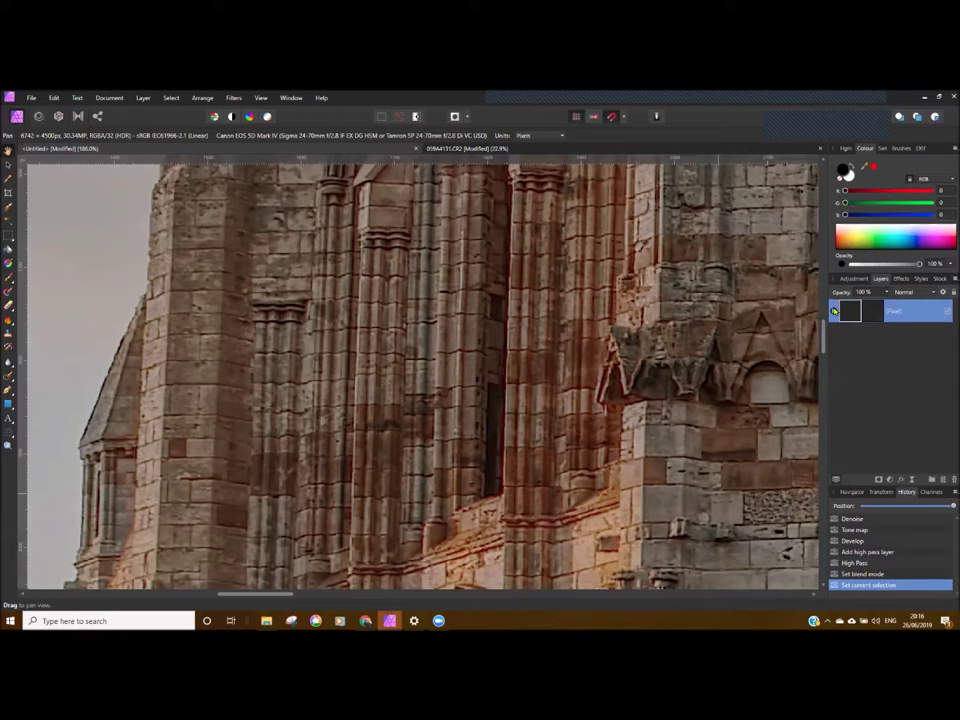
{"action": "left_click", "coordinate": [833, 313]}
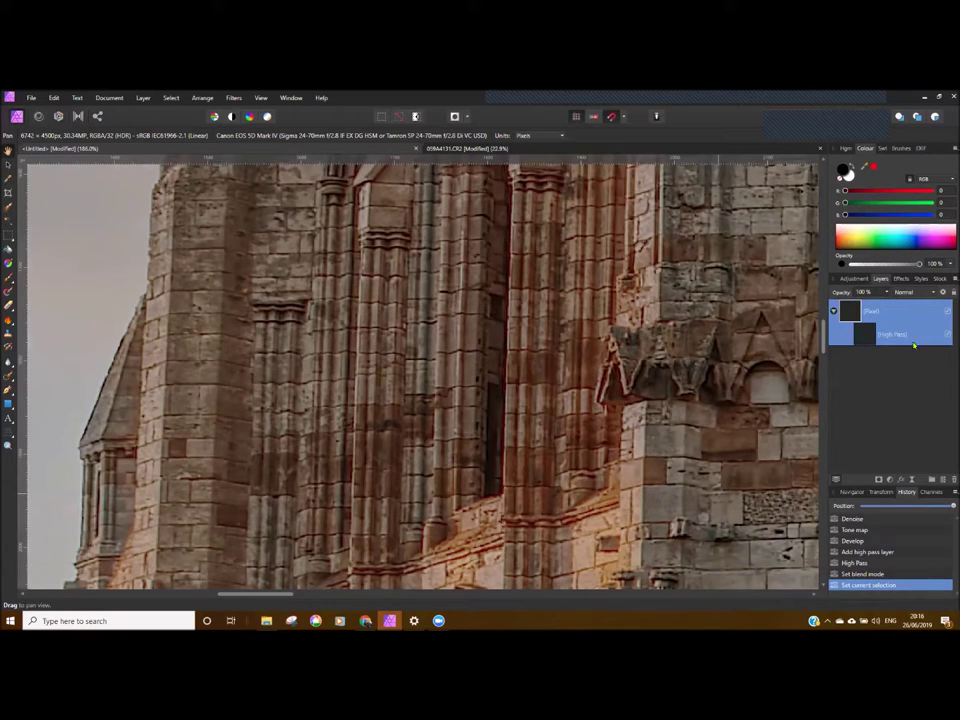
{"action": "left_click", "coordinate": [947, 337]}
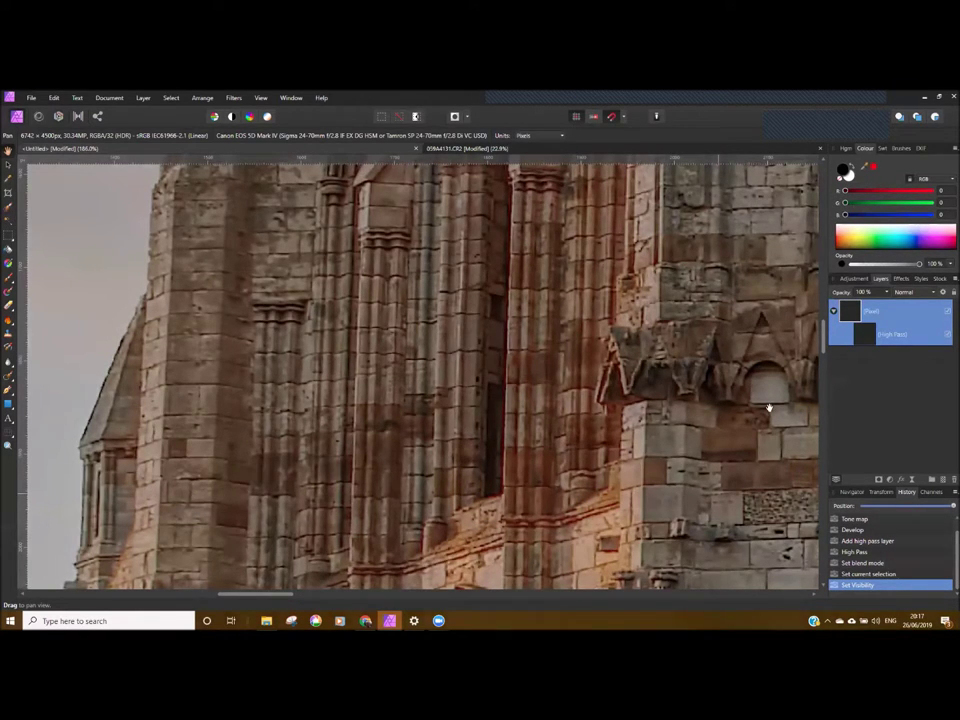
{"action": "scroll", "coordinate": [500, 410], "scroll_direction": "down", "scroll_amount": 4}
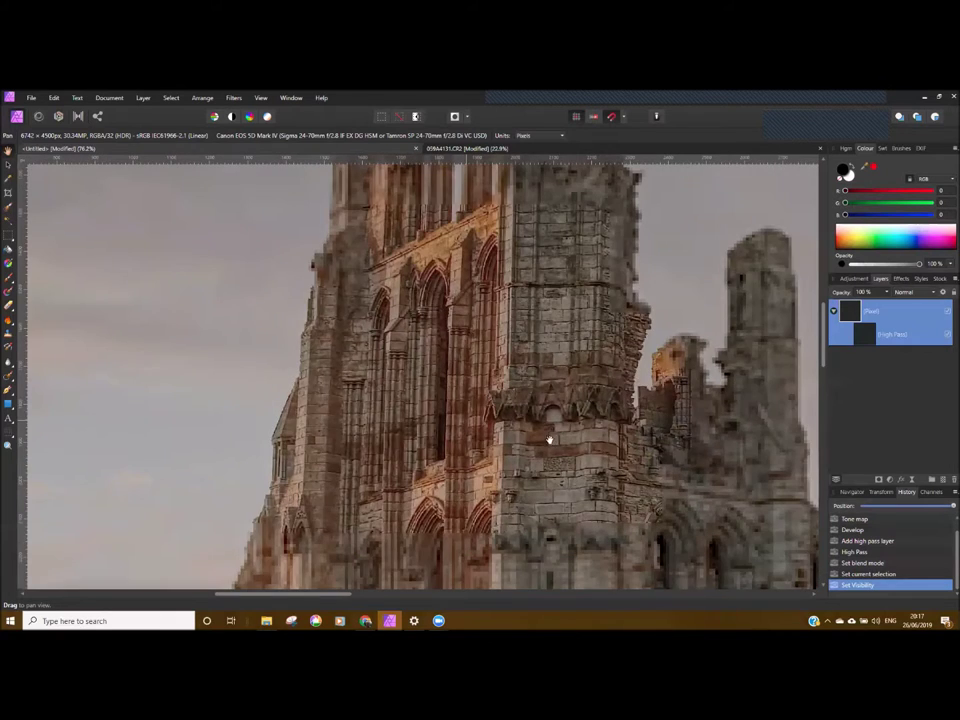
{"action": "scroll", "coordinate": [374, 370], "scroll_direction": "down", "scroll_amount": 2}
{"action": "scroll", "coordinate": [375, 373], "scroll_direction": "down", "scroll_amount": 2}
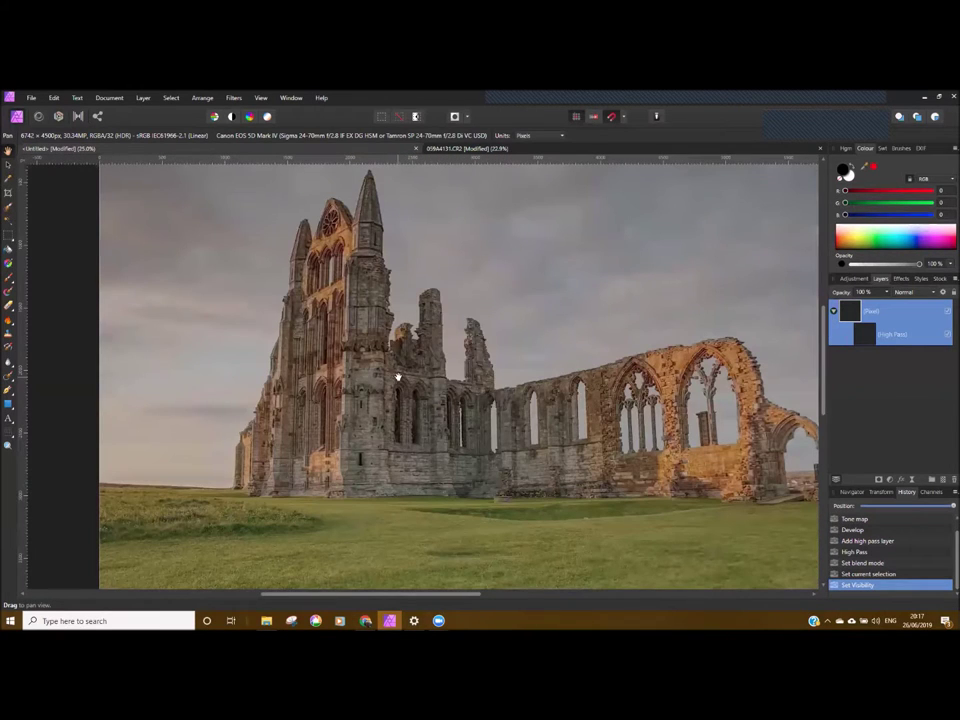
Examine the sharpened stonework at 100% zoom, followed by the abbey image as a whole.
{"action": "left_click", "coordinate": [260, 99]}
{"action": "mouse_move", "coordinate": [370, 107]}
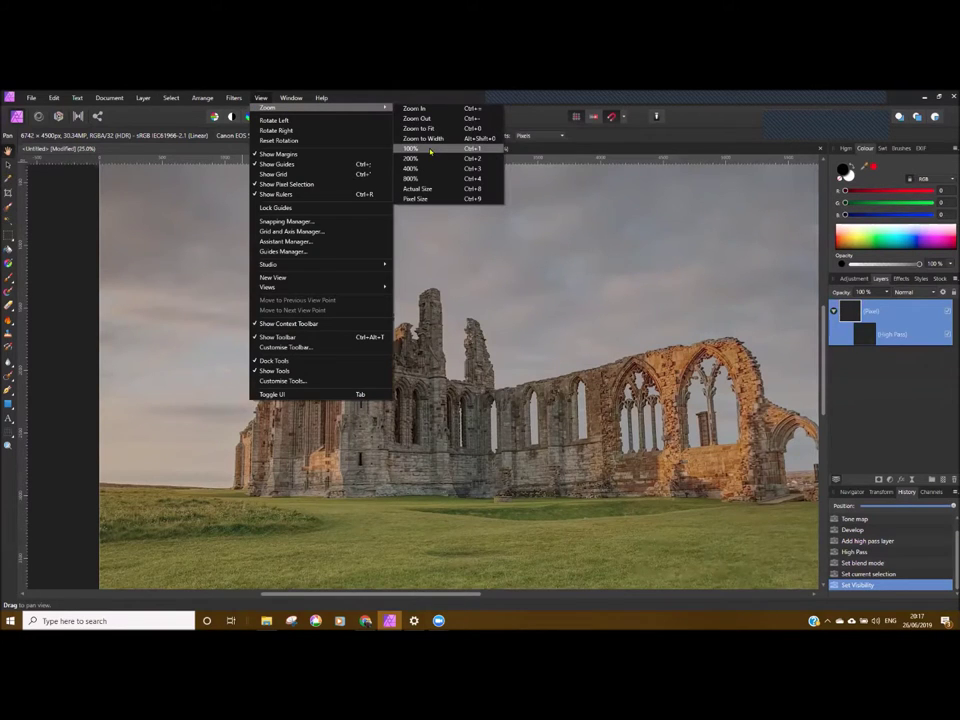
{"action": "left_click", "coordinate": [430, 150]}
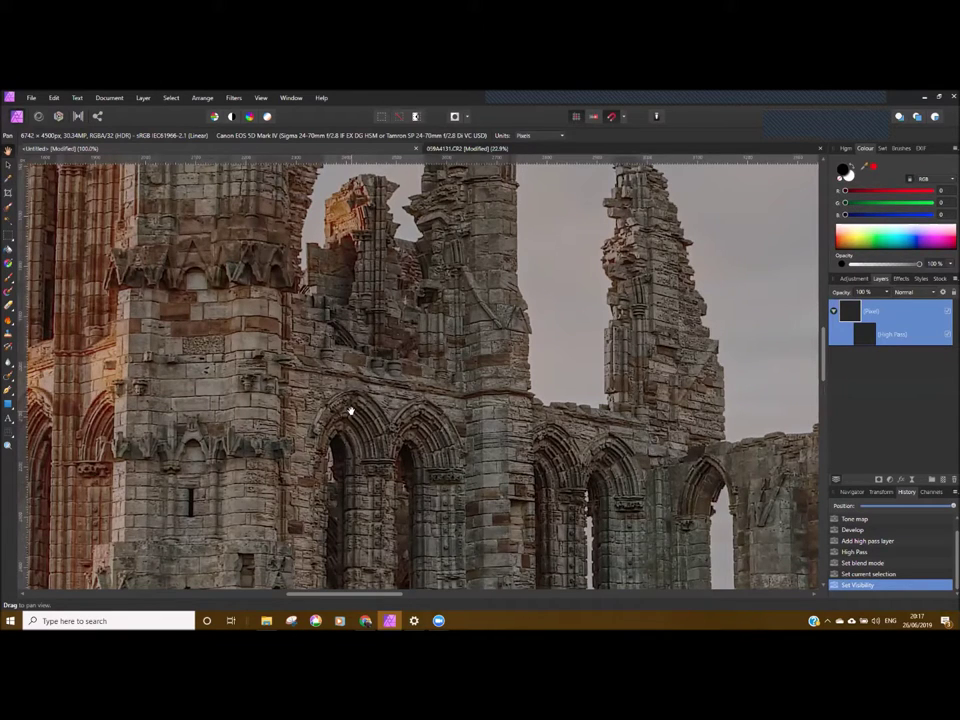
{"action": "scroll", "coordinate": [350, 410], "scroll_direction": "down", "scroll_amount": 8}
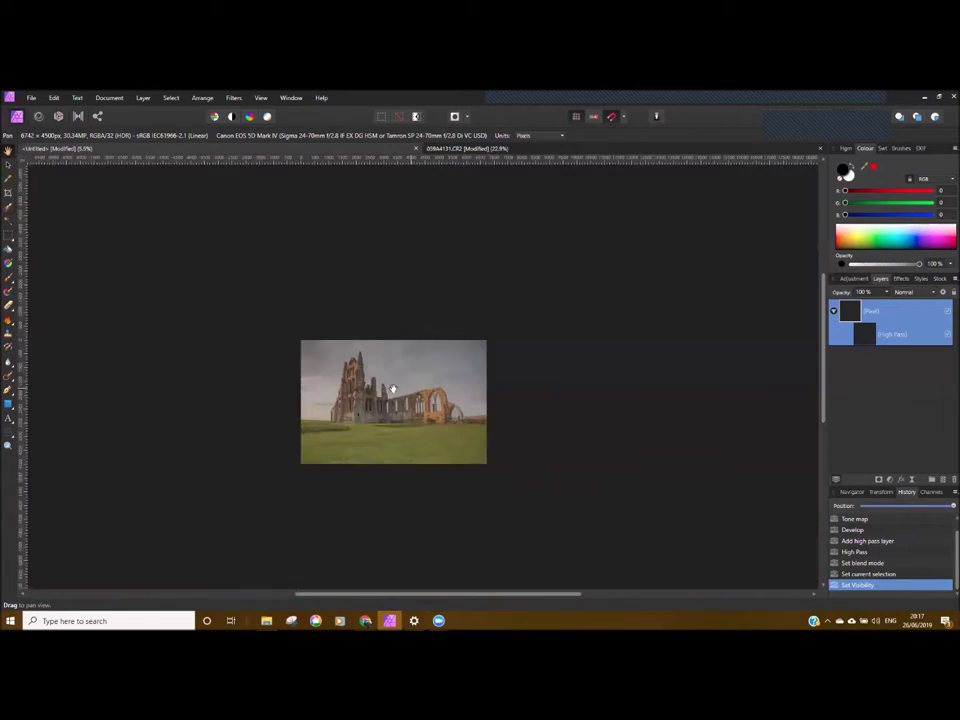
{"action": "scroll", "coordinate": [392, 388], "scroll_direction": "up", "scroll_amount": 3}
{"action": "left_click_drag", "start_coordinate": [368, 405], "coordinate": [446, 334]}
{"action": "scroll", "coordinate": [450, 335], "scroll_direction": "down", "scroll_amount": 1}
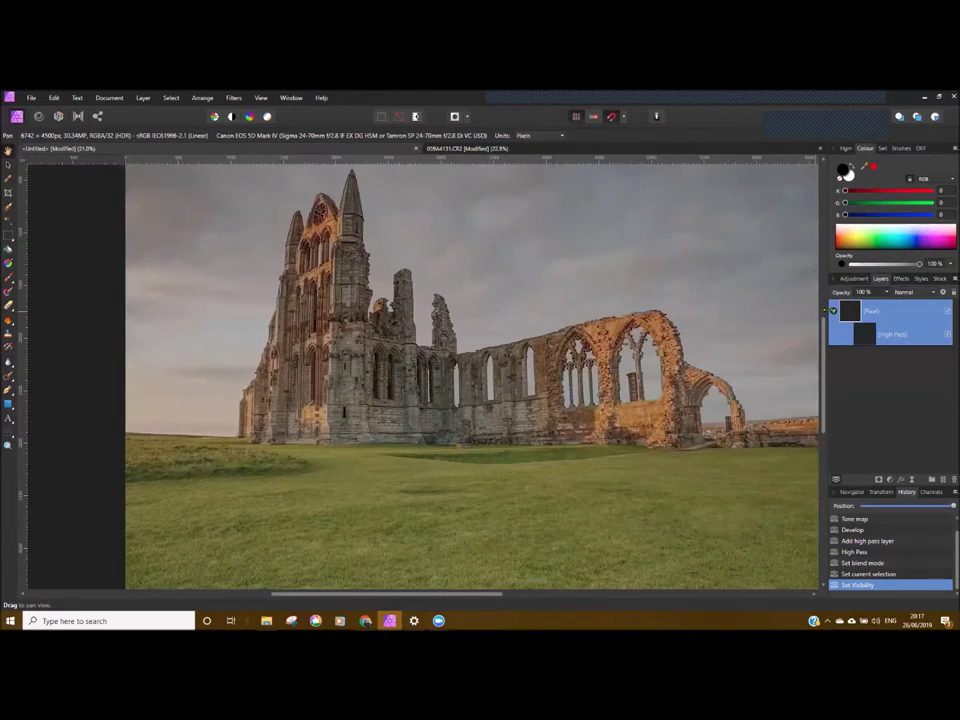
Tag the developed pixel layer and its nested High Pass filter with the red colour, keeping the layer selected and collapsed.
{"action": "left_click", "coordinate": [835, 313]}
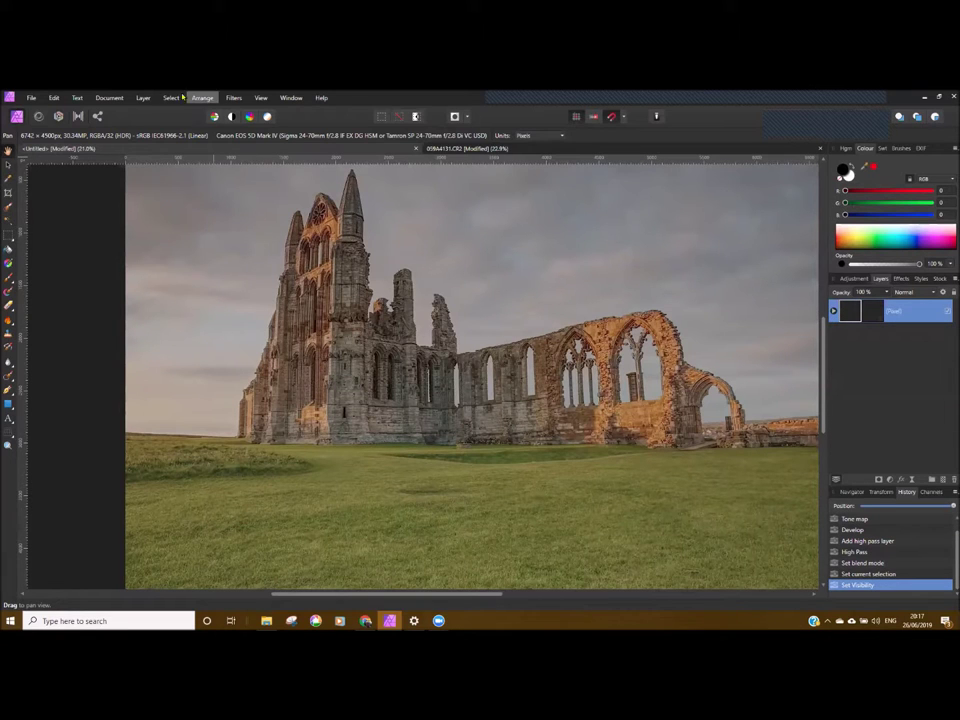
{"action": "scroll", "coordinate": [366, 250], "scroll_direction": "up", "scroll_amount": 2}
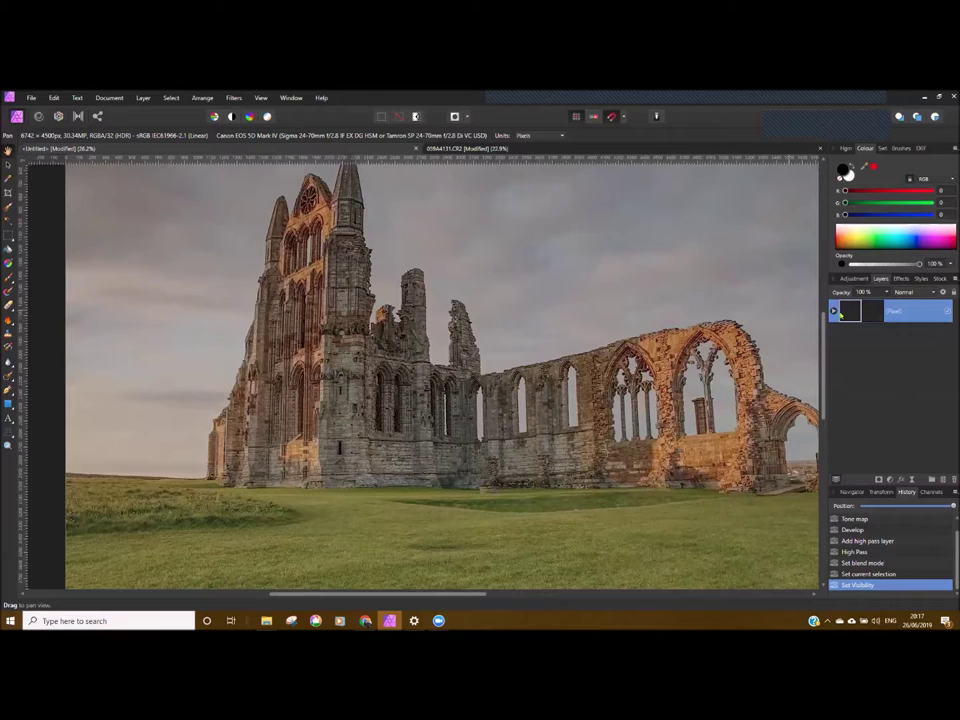
{"action": "right_click", "coordinate": [908, 317]}
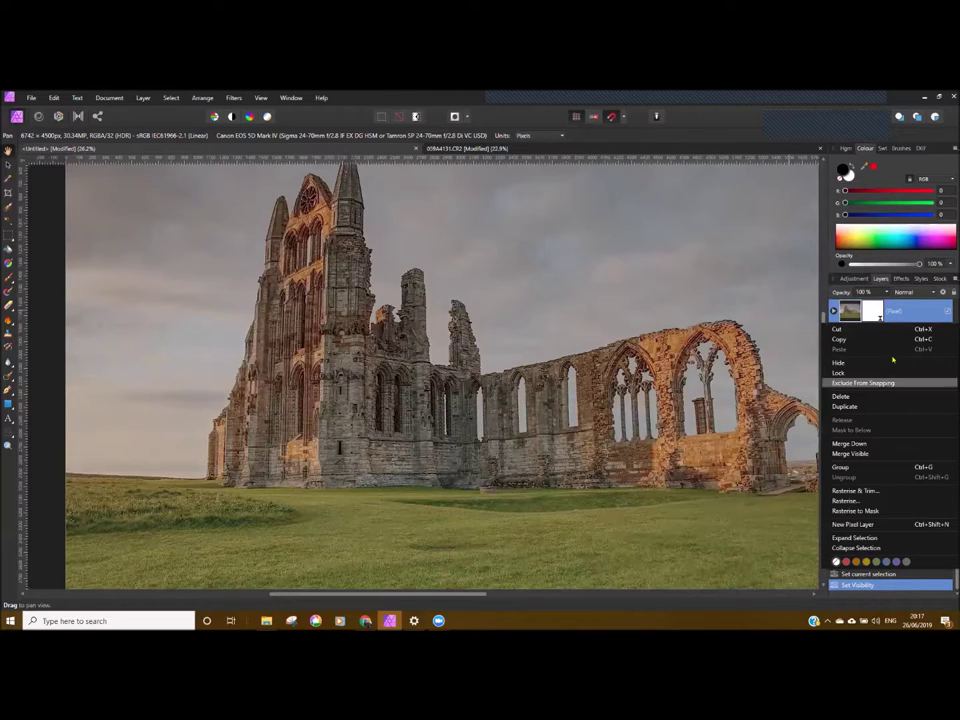
{"action": "left_click", "coordinate": [833, 311]}
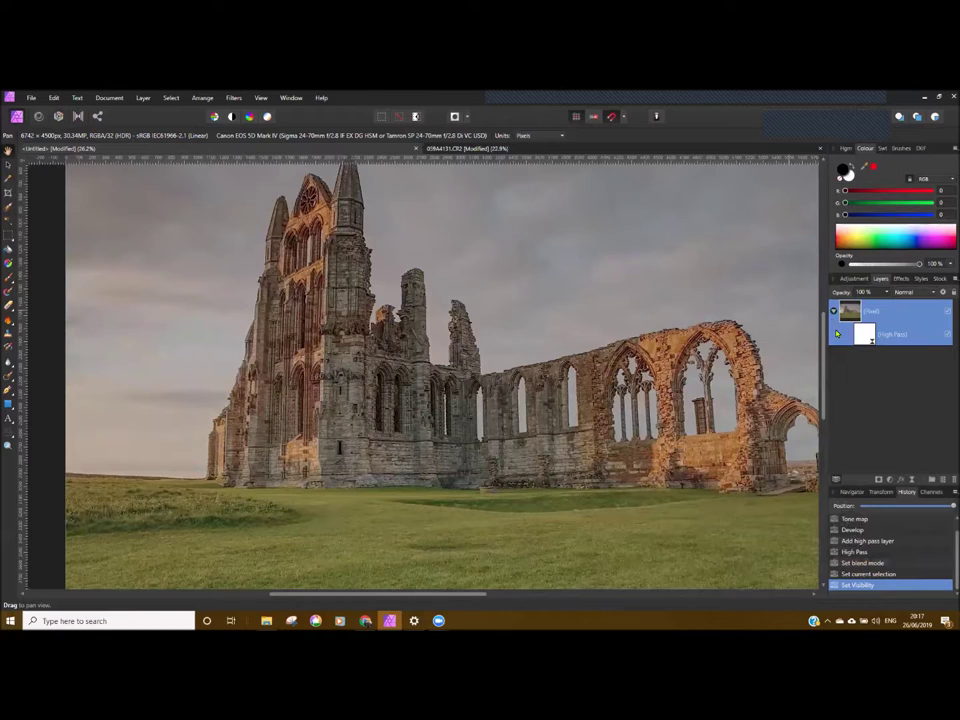
{"action": "right_click", "coordinate": [856, 318]}
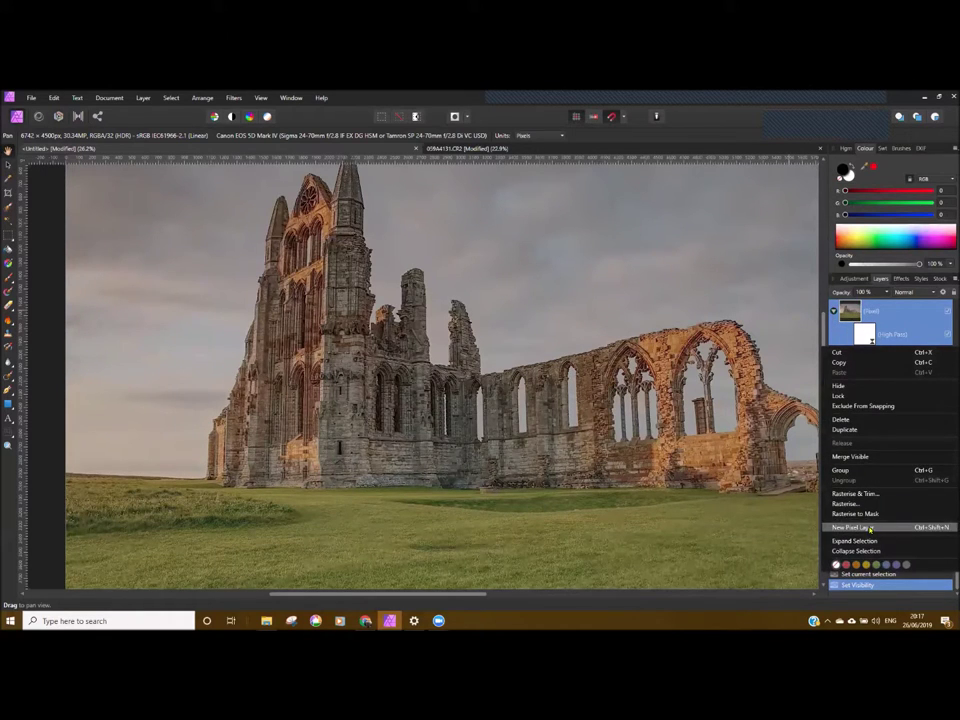
{"action": "right_click", "coordinate": [934, 322]}
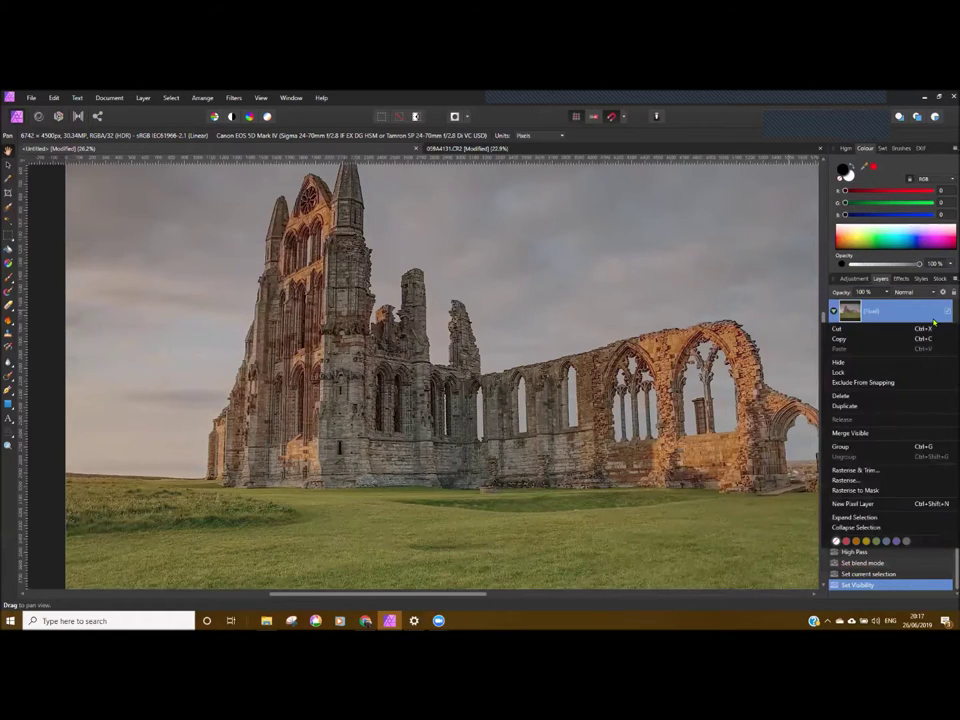
{"action": "left_click", "coordinate": [846, 541]}
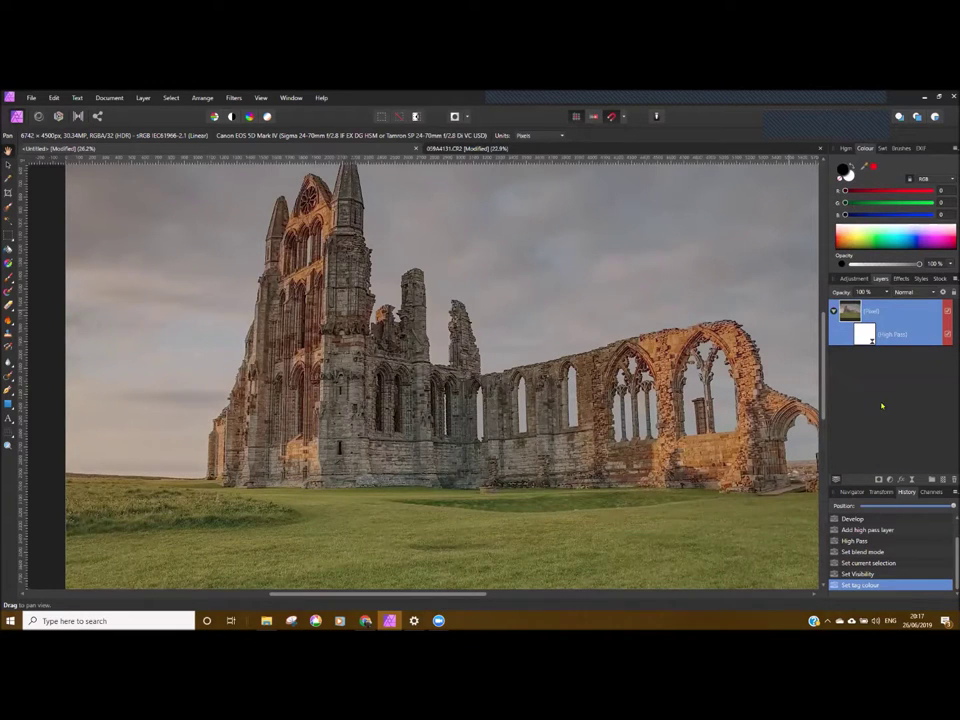
{"action": "right_click", "coordinate": [896, 340]}
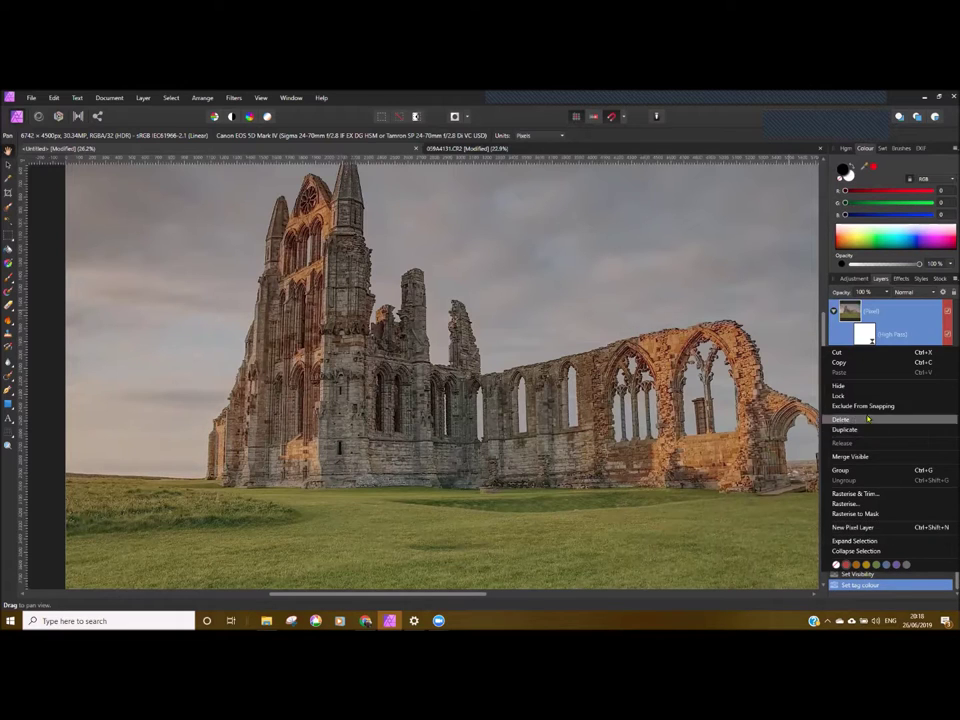
{"action": "left_click", "coordinate": [848, 314]}
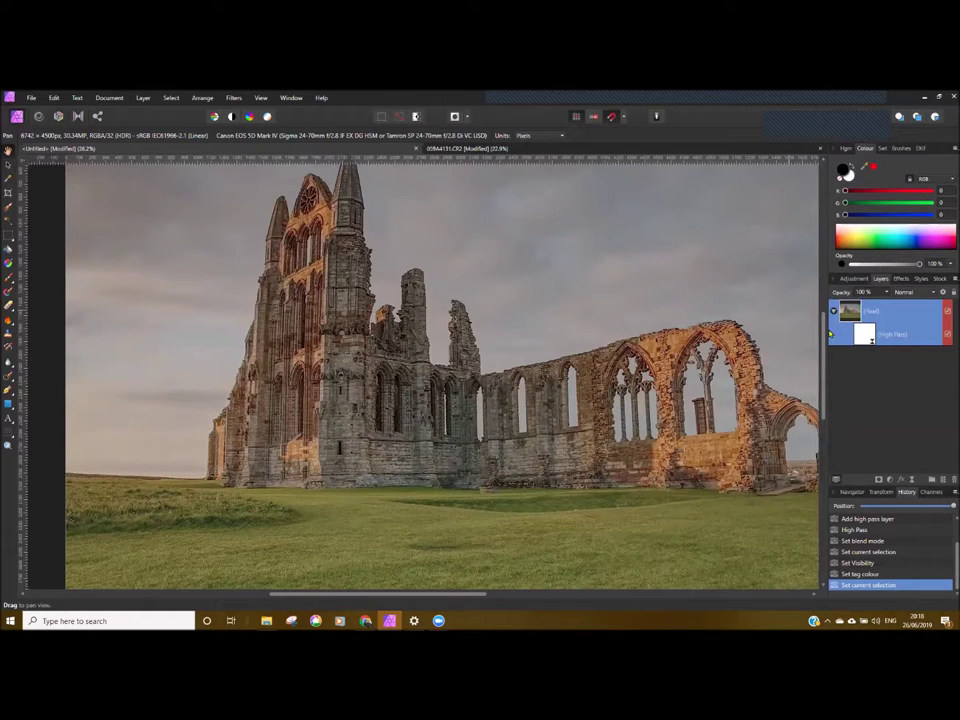
{"action": "left_click", "coordinate": [833, 311]}
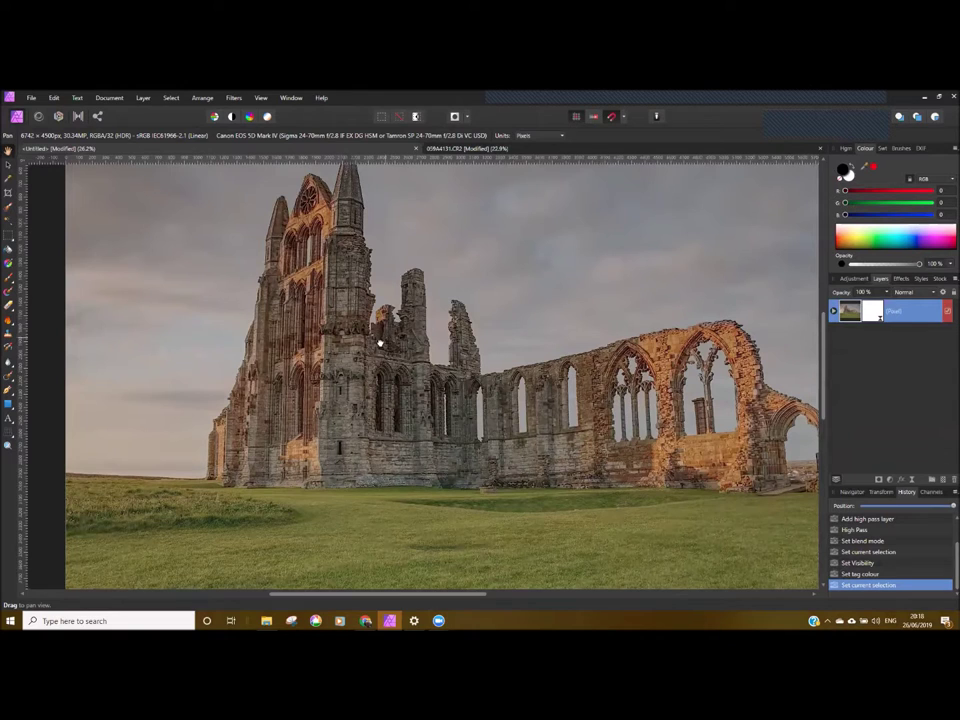
Add a Levels adjustment above the pixel layer and display the image histogram alongside its settings.
{"action": "left_click_drag", "start_coordinate": [384, 338], "coordinate": [364, 444]}
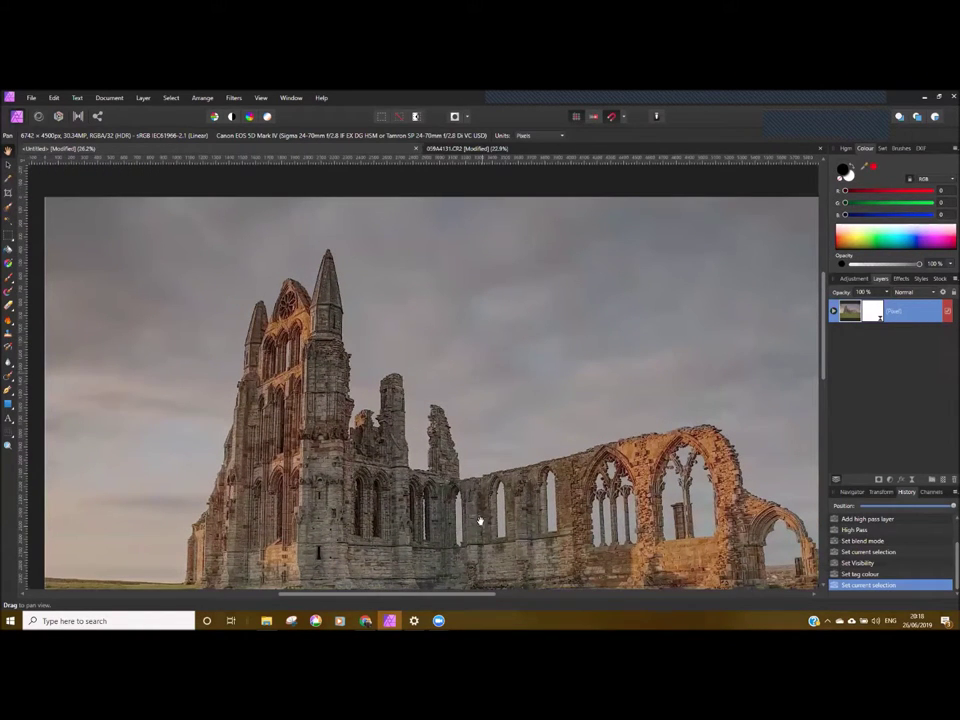
{"action": "left_click_drag", "start_coordinate": [319, 399], "coordinate": [287, 346]}
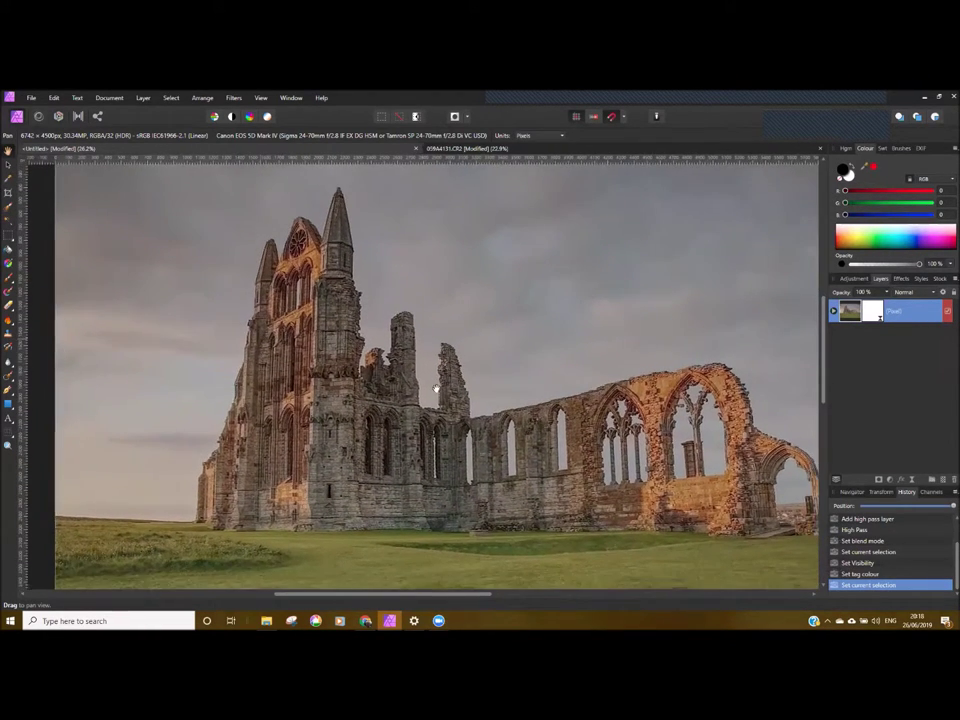
{"action": "left_click", "coordinate": [890, 481]}
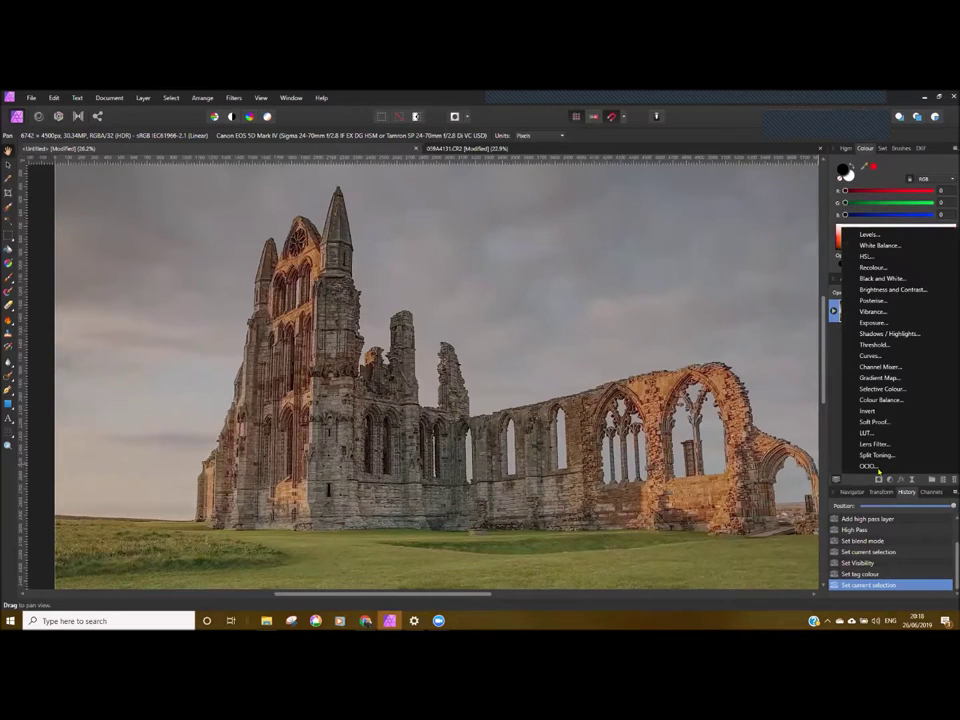
{"action": "left_click", "coordinate": [875, 235]}
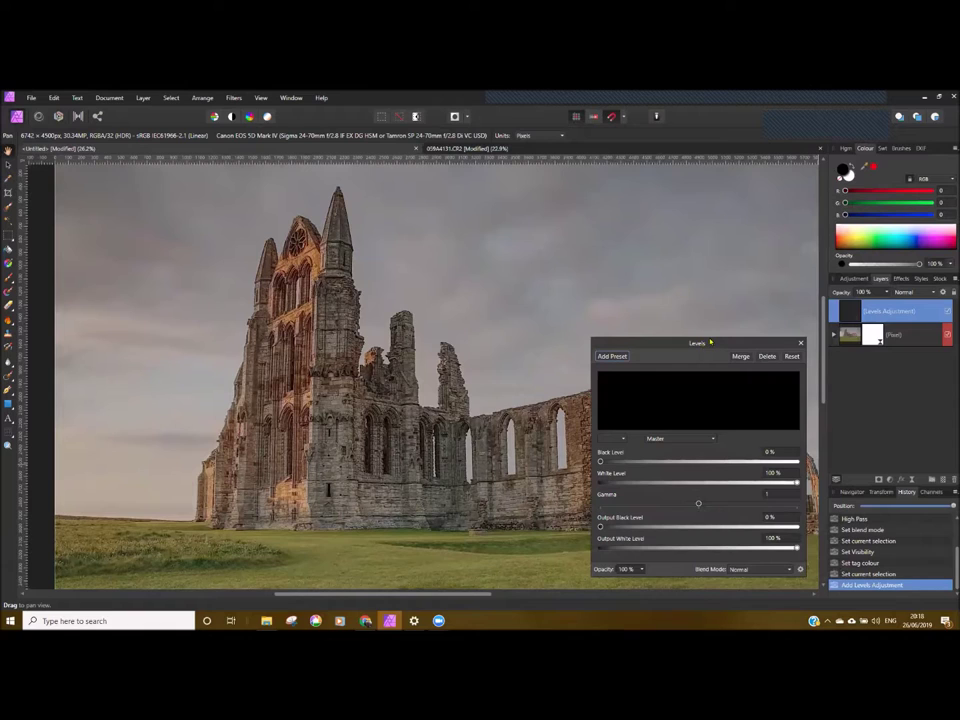
{"action": "left_click_drag", "start_coordinate": [710, 343], "coordinate": [739, 262]}
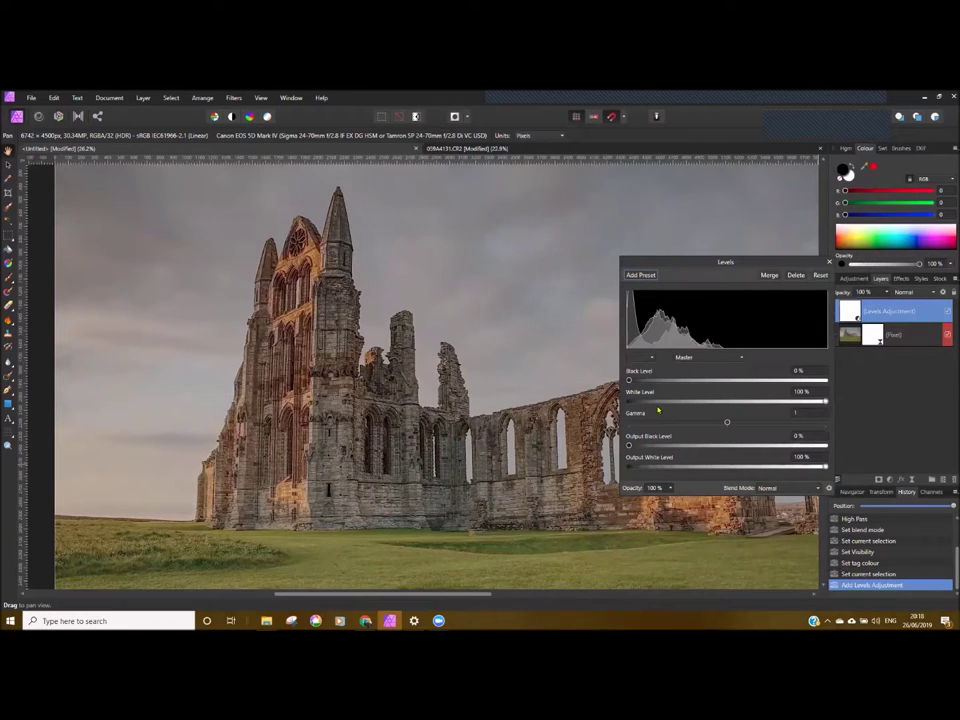
{"action": "left_click", "coordinate": [852, 148]}
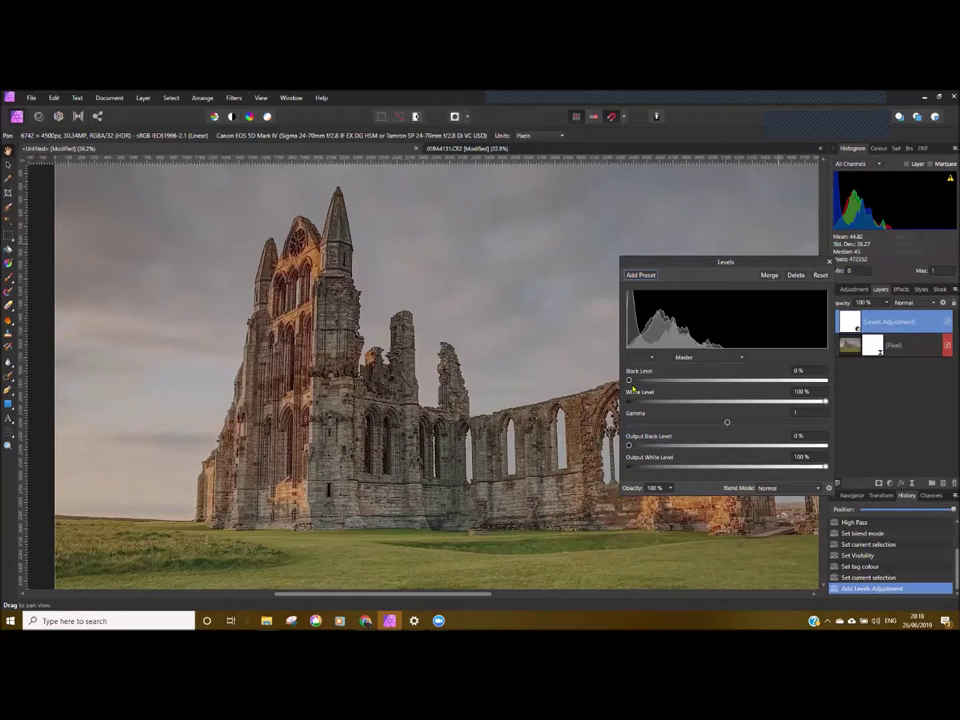
Try a black level of 1% in the Levels adjustment and return it to 0%.
{"action": "mouse_move", "coordinate": [629, 381]}
{"action": "left_mouse_down"}
{"action": "mouse_move", "coordinate": [642, 382]}
{"action": "mouse_move", "coordinate": [614, 385]}
{"action": "left_mouse_up"}
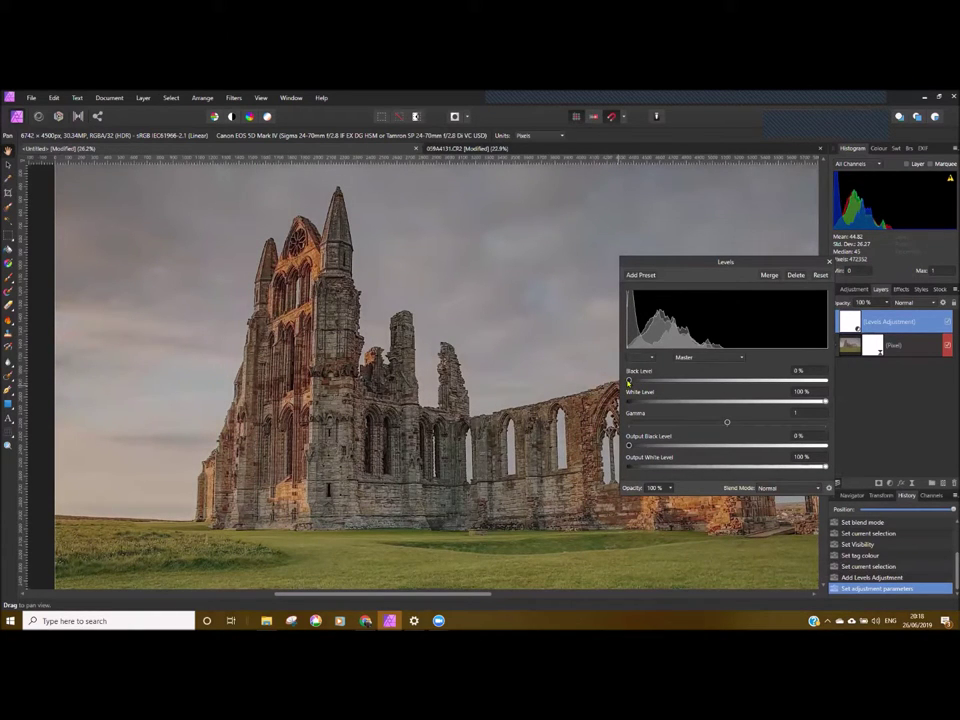
{"action": "mouse_move", "coordinate": [629, 381]}
{"action": "left_mouse_down"}
{"action": "mouse_move", "coordinate": [657, 381]}
{"action": "mouse_move", "coordinate": [631, 380]}
{"action": "left_mouse_up"}
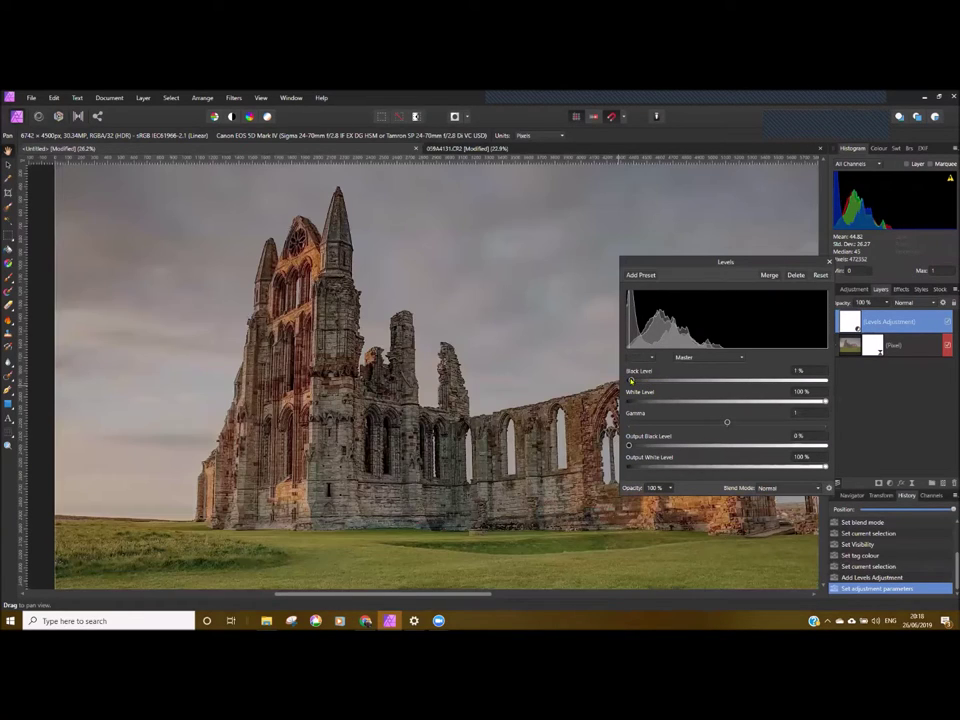
{"action": "left_click", "coordinate": [629, 381]}
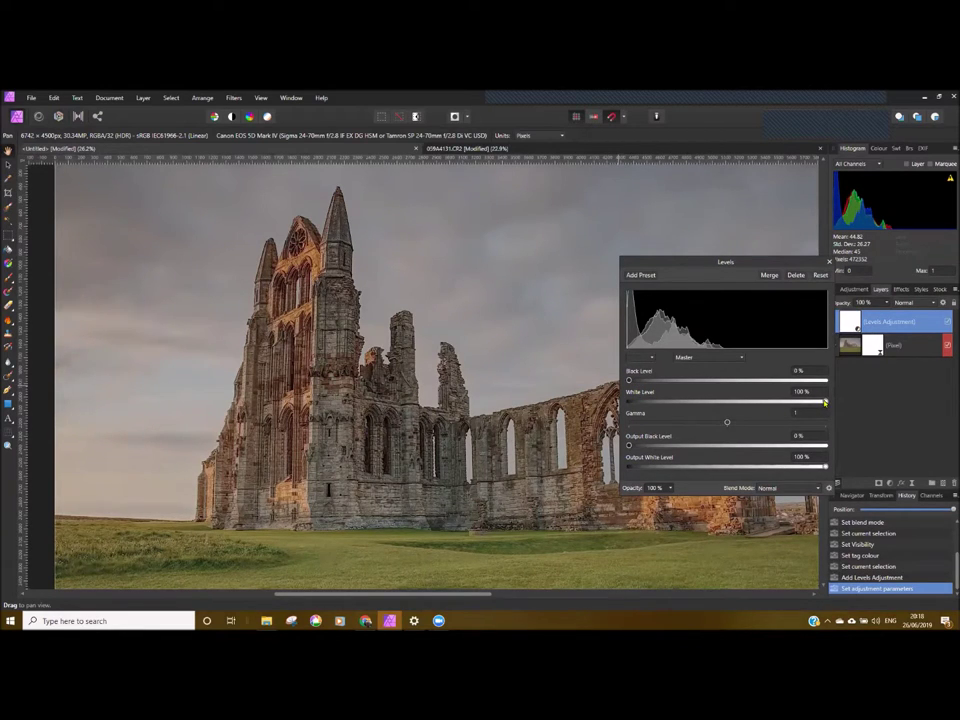
Set the Levels adjustment's white level to 65% and close its settings.
{"action": "left_click_drag", "start_coordinate": [825, 402], "coordinate": [789, 404]}
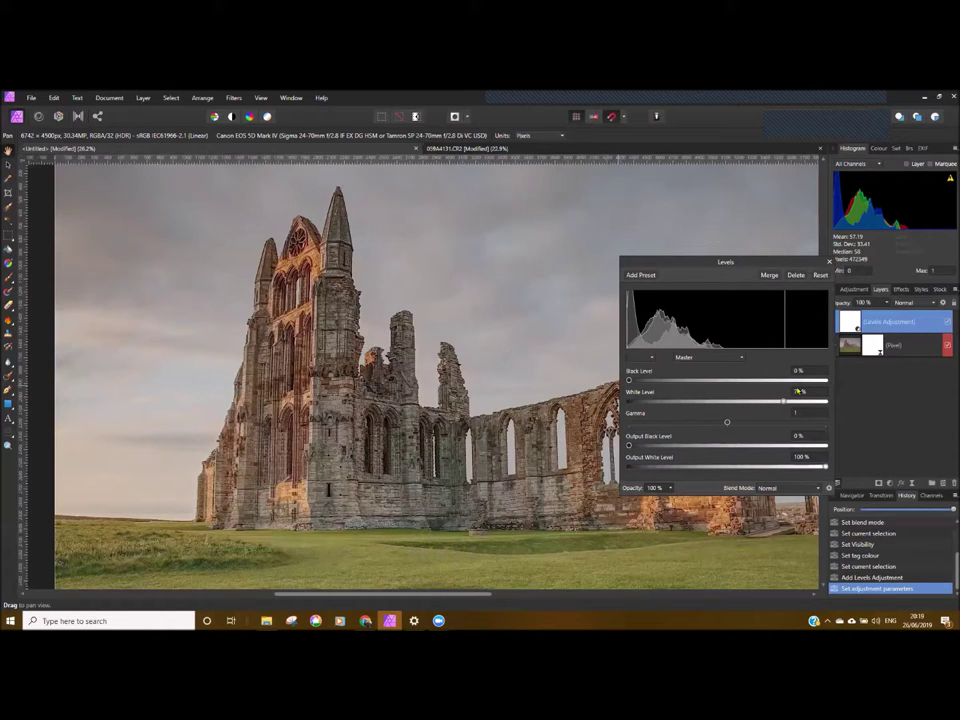
{"action": "left_click_drag", "start_coordinate": [783, 404], "coordinate": [681, 399]}
{"action": "mouse_move", "coordinate": [688, 398]}
{"action": "left_mouse_down"}
{"action": "mouse_move", "coordinate": [777, 395]}
{"action": "mouse_move", "coordinate": [740, 395]}
{"action": "mouse_move", "coordinate": [765, 394]}
{"action": "mouse_move", "coordinate": [754, 394]}
{"action": "left_mouse_up"}
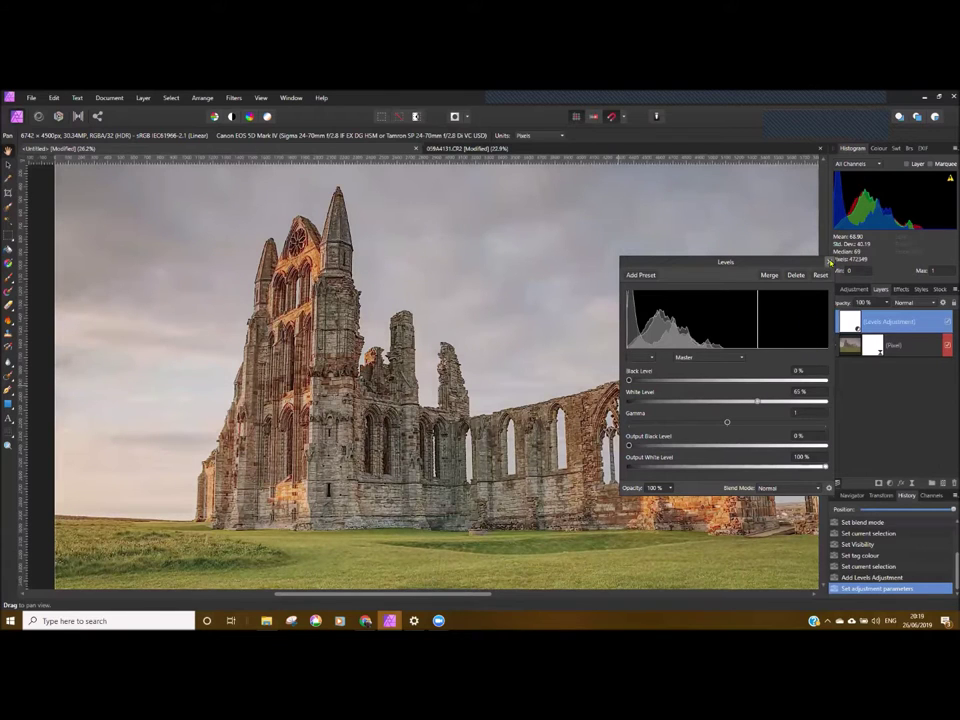
{"action": "left_click", "coordinate": [829, 261]}
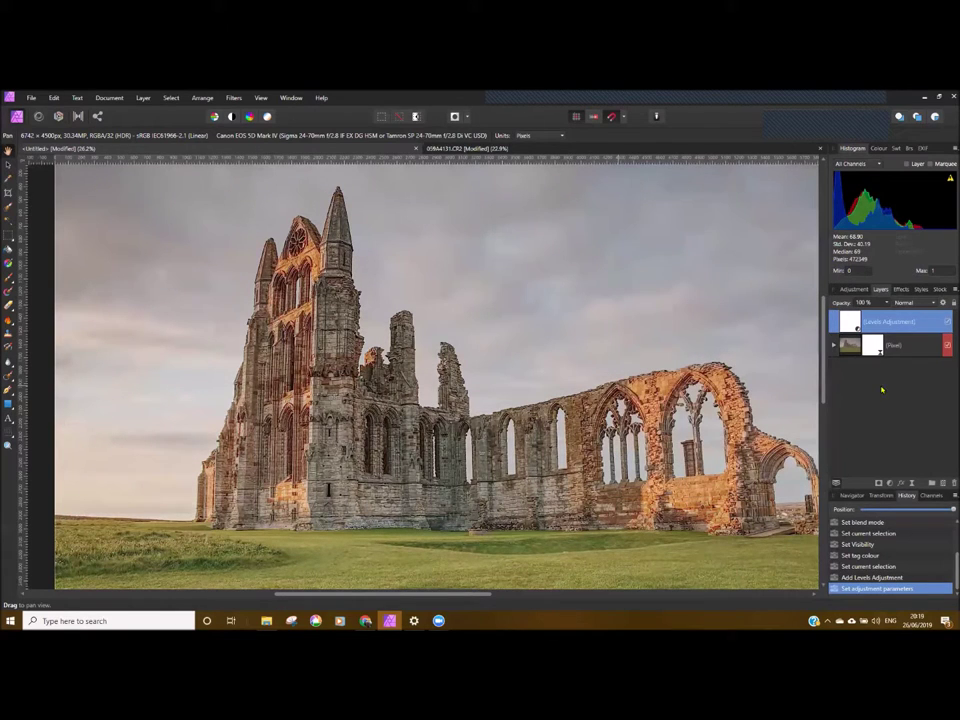
Add a Curves adjustment directly above the pixel layer and shape a contrast S-curve with lowered shadows and slightly raised highlights.
{"action": "left_click", "coordinate": [848, 346]}
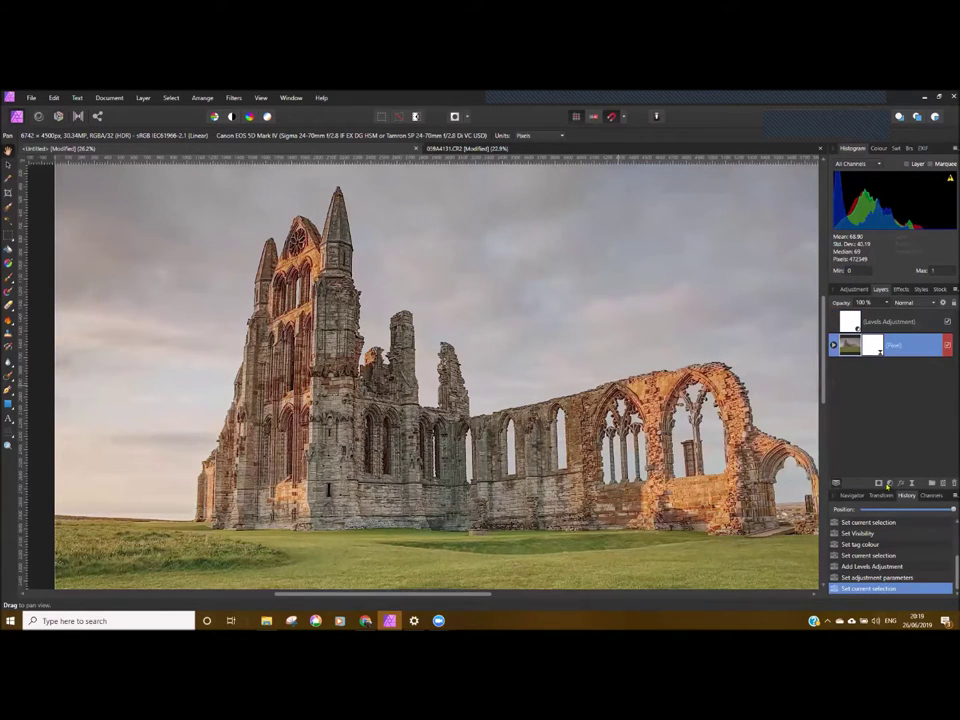
{"action": "left_click", "coordinate": [890, 484]}
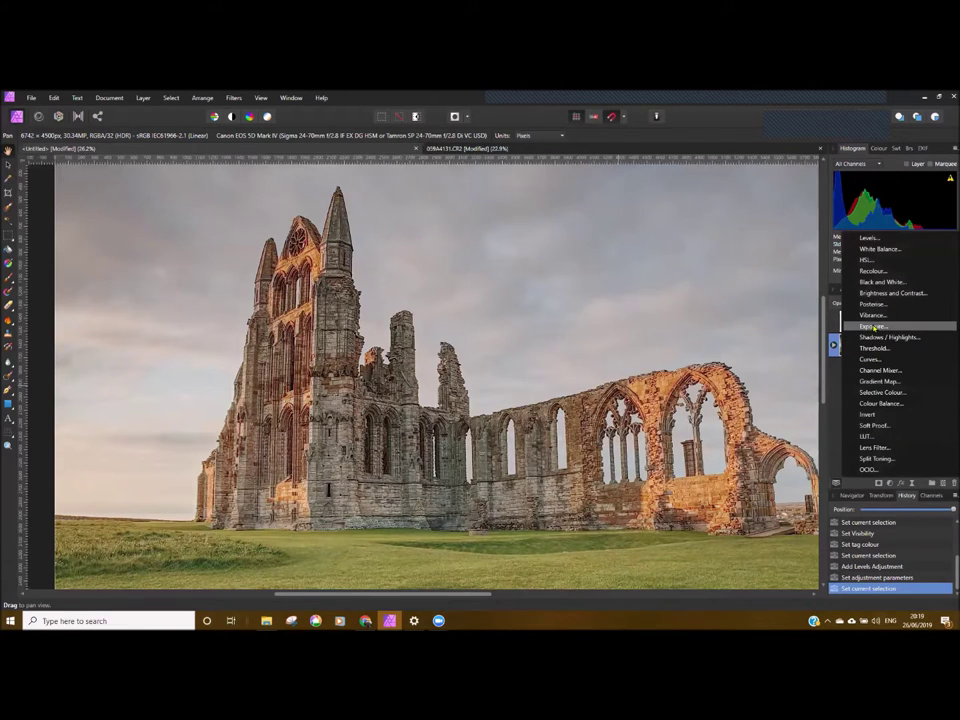
{"action": "left_click", "coordinate": [870, 359]}
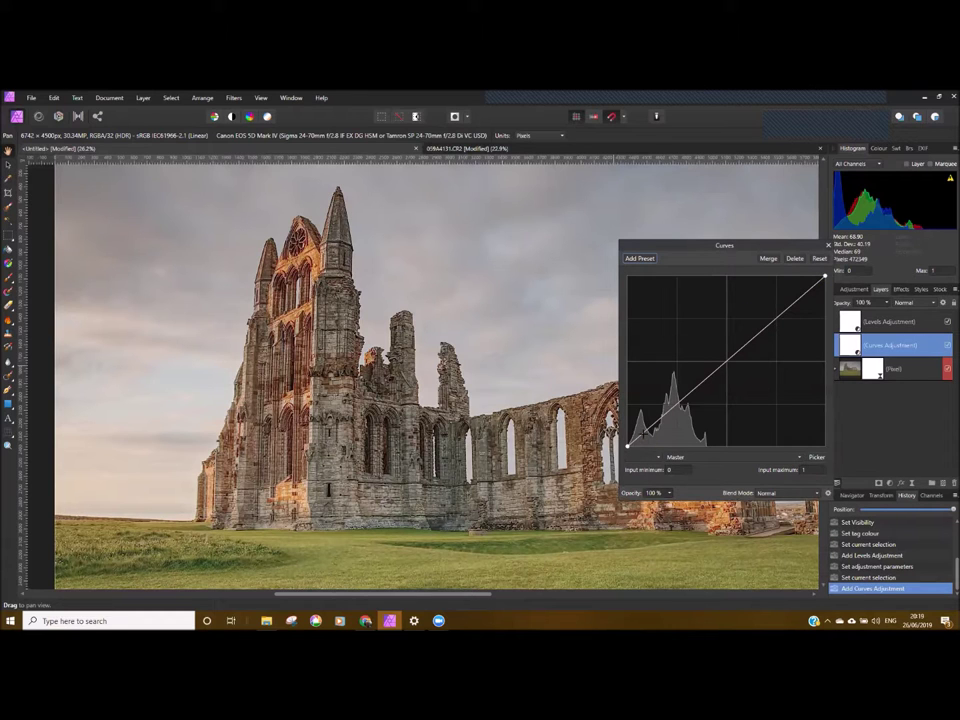
{"action": "left_click_drag", "start_coordinate": [651, 432], "coordinate": [673, 430]}
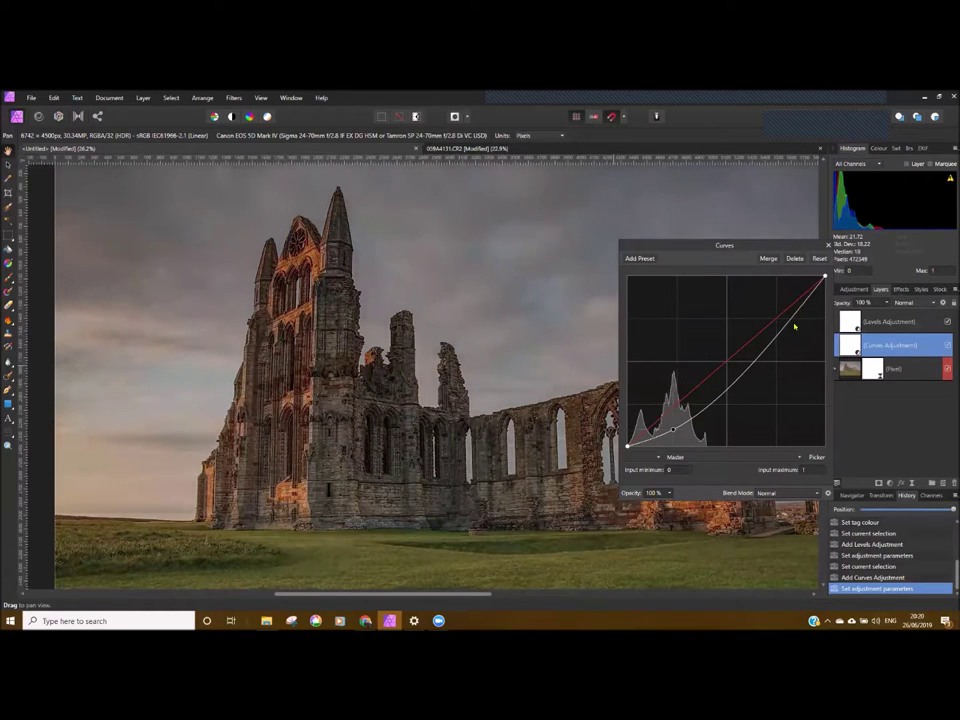
{"action": "mouse_move", "coordinate": [788, 312]}
{"action": "left_mouse_down"}
{"action": "mouse_move", "coordinate": [779, 293]}
{"action": "mouse_move", "coordinate": [801, 313]}
{"action": "mouse_move", "coordinate": [785, 302]}
{"action": "left_mouse_up"}
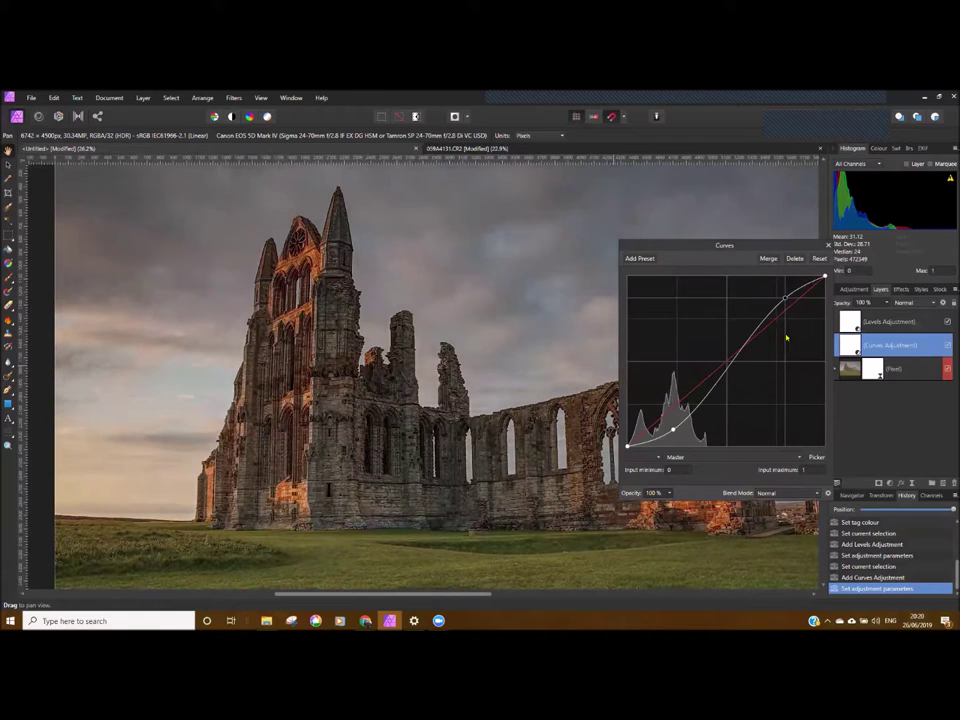
{"action": "left_click", "coordinate": [828, 246]}
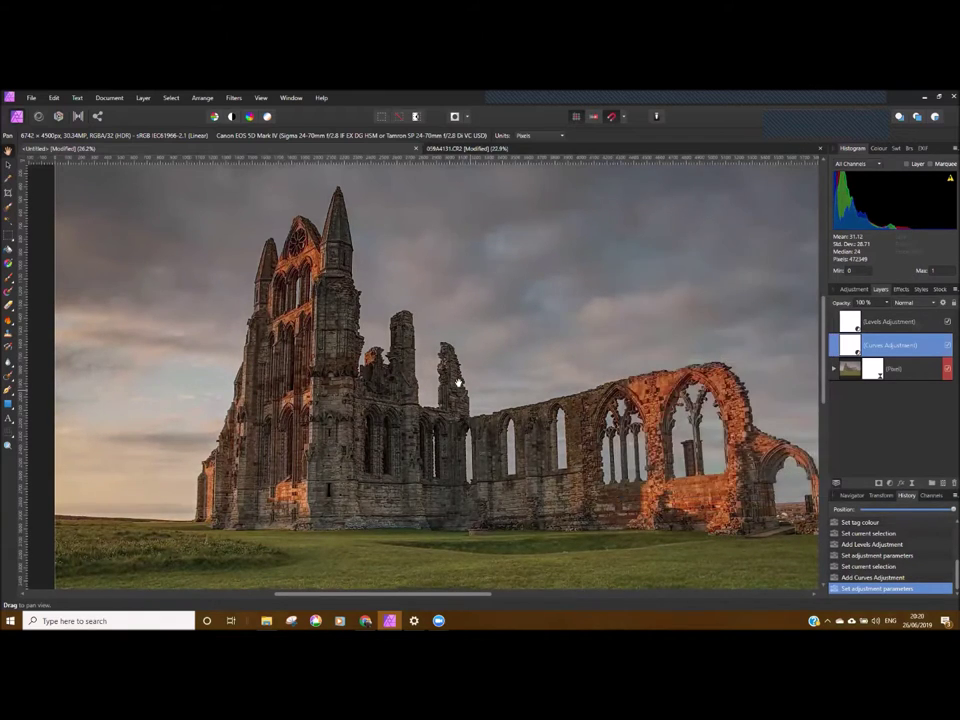
Move the Curves adjustment above the Levels adjustment in the layer stack.
{"action": "scroll", "coordinate": [456, 386], "scroll_direction": "down", "scroll_amount": 1}
{"action": "left_click_drag", "start_coordinate": [435, 398], "coordinate": [404, 406]}
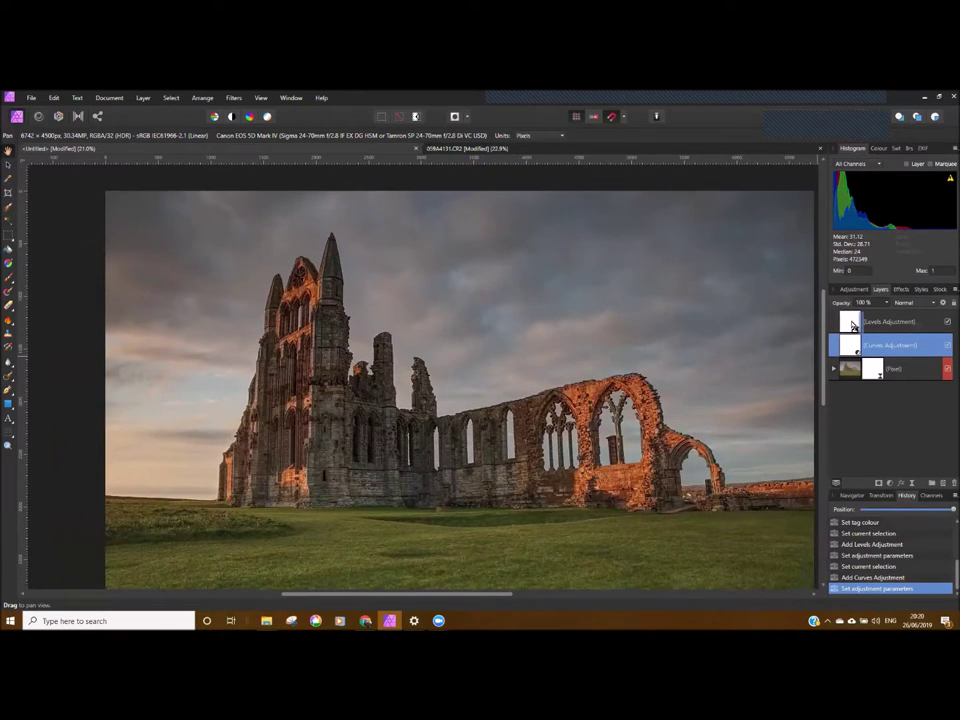
{"action": "left_click_drag", "start_coordinate": [852, 325], "coordinate": [850, 318]}
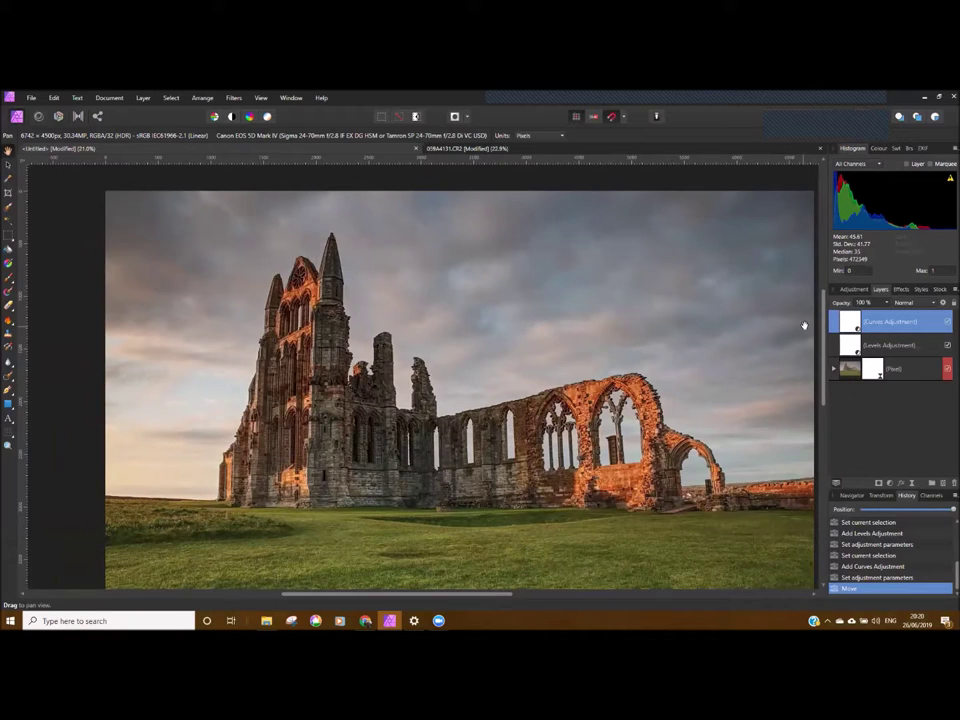
Try duplicating the Curves adjustment for stronger contrast, and delete the duplicate.
{"action": "right_click", "coordinate": [851, 326]}
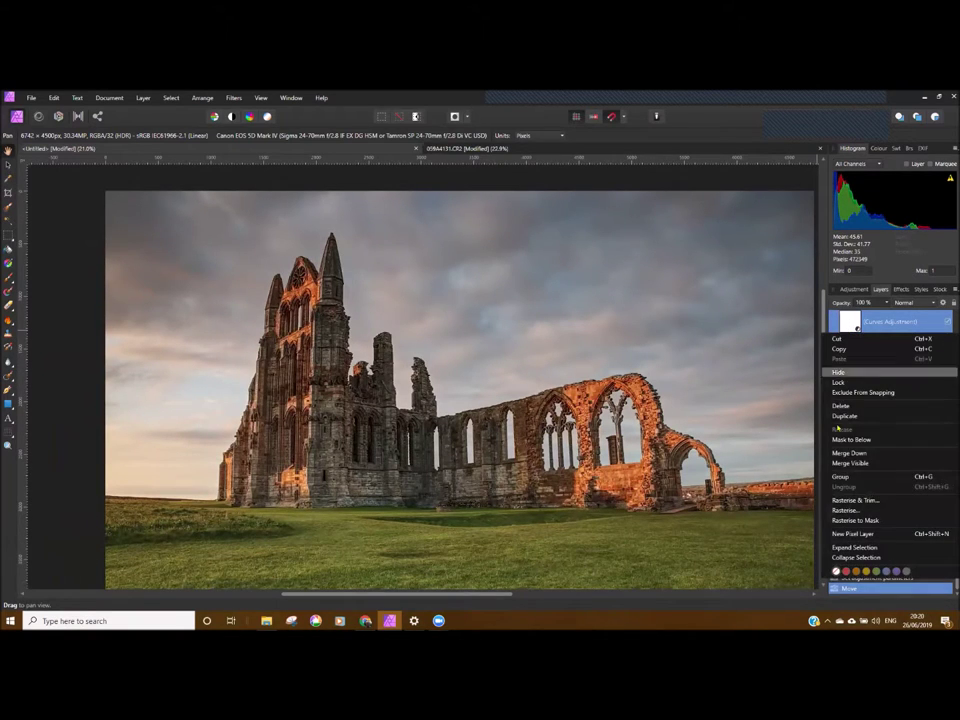
{"action": "left_click", "coordinate": [845, 416]}
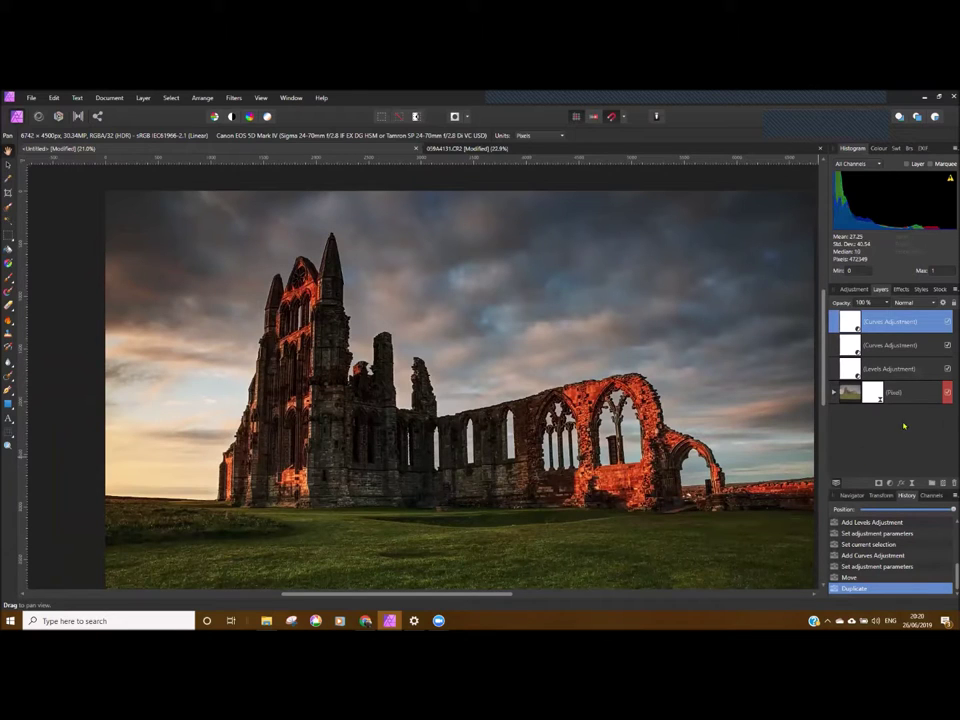
{"action": "right_click", "coordinate": [848, 321]}
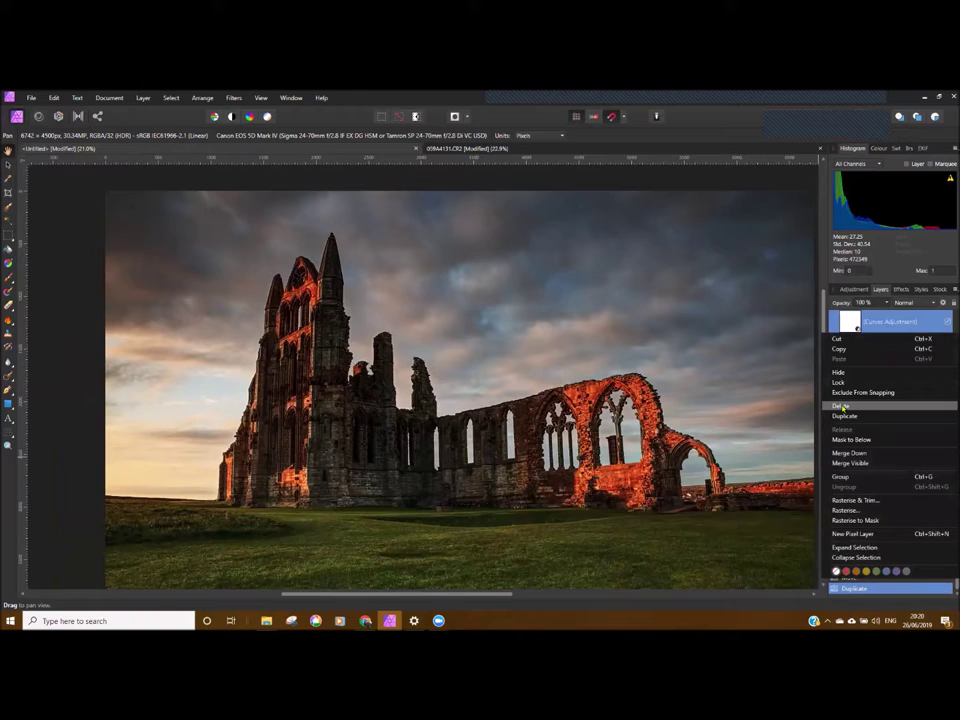
{"action": "left_click", "coordinate": [843, 407]}
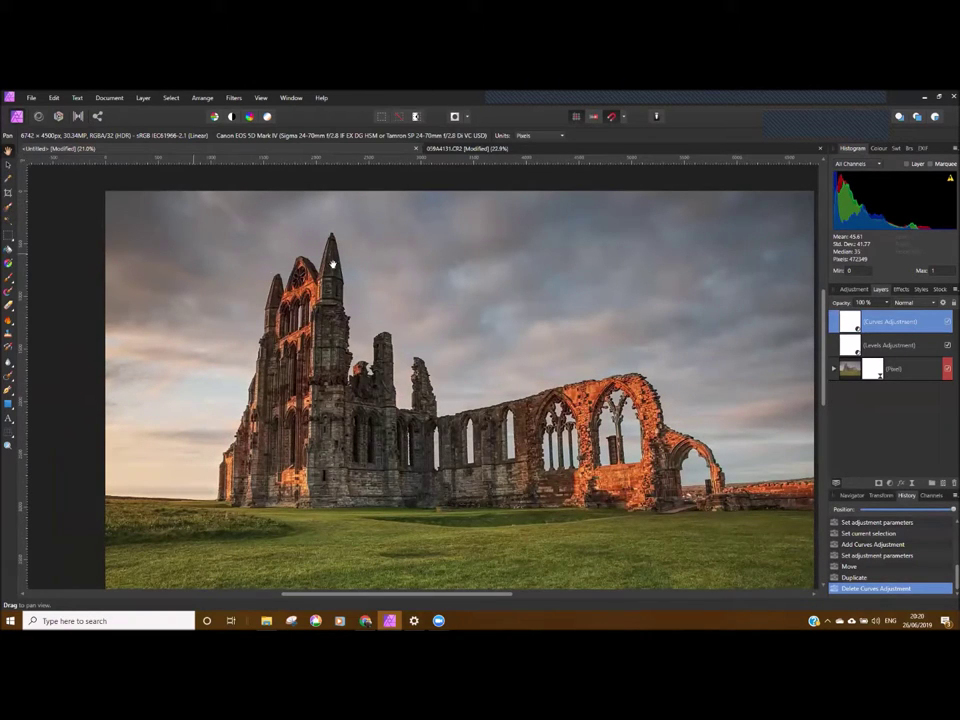
Select the sky around the abbey on the pixel layer with a large Selection Brush, stopping at the ruin and horizon edges.
{"action": "key", "text": "w"}
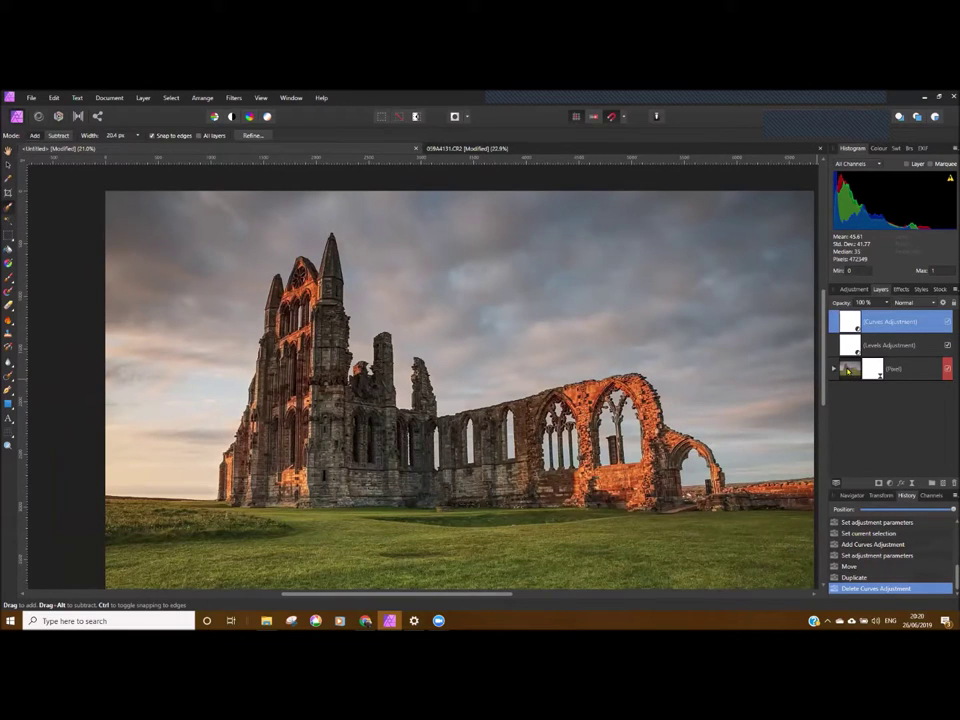
{"action": "left_click", "coordinate": [848, 370]}
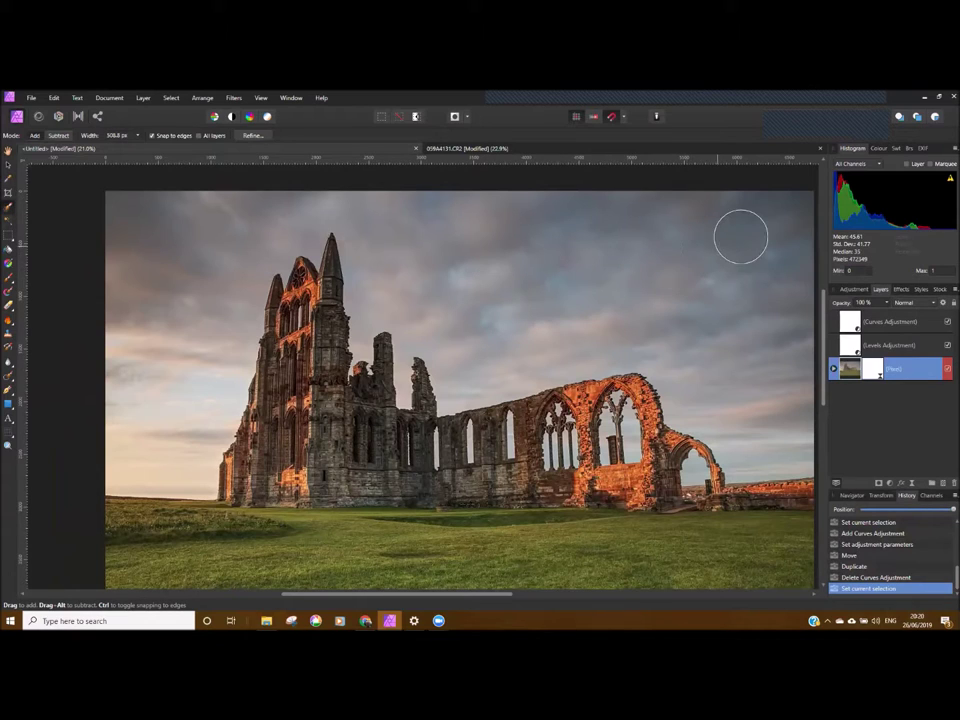
{"action": "mouse_move", "coordinate": [756, 225]}
{"action": "left_mouse_down"}
{"action": "mouse_move", "coordinate": [579, 283]}
{"action": "mouse_move", "coordinate": [522, 328]}
{"action": "mouse_move", "coordinate": [265, 240]}
{"action": "mouse_move", "coordinate": [300, 250]}
{"action": "mouse_move", "coordinate": [294, 240]}
{"action": "left_mouse_up"}
{"action": "mouse_move", "coordinate": [206, 223]}
{"action": "left_mouse_down"}
{"action": "mouse_move", "coordinate": [142, 232]}
{"action": "mouse_move", "coordinate": [154, 270]}
{"action": "left_mouse_up"}
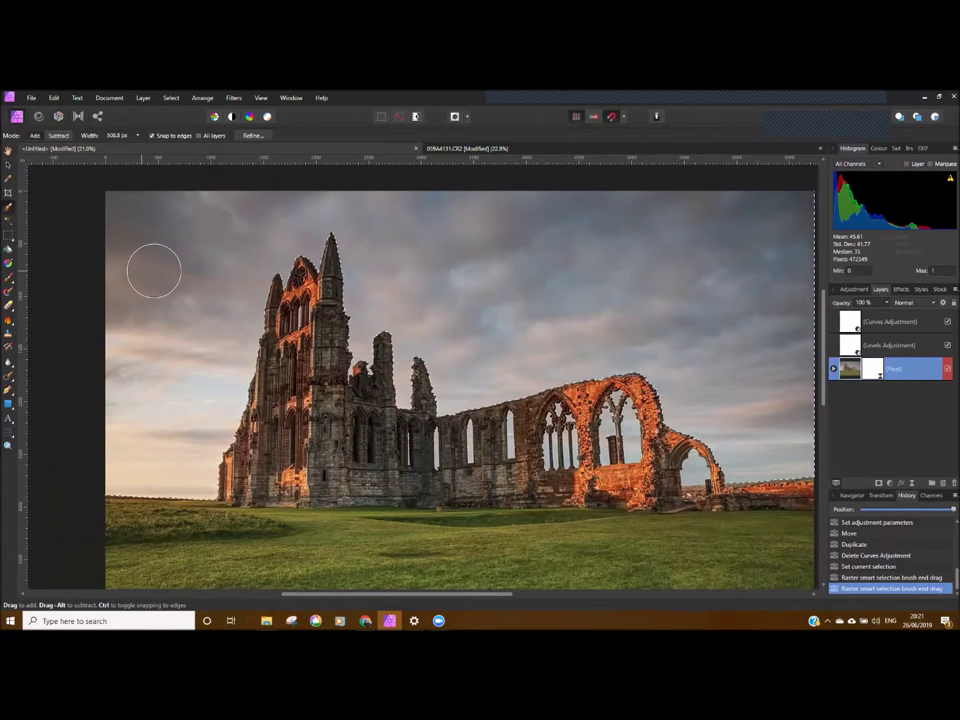
{"action": "scroll", "coordinate": [297, 337], "scroll_direction": "up", "scroll_amount": 5}
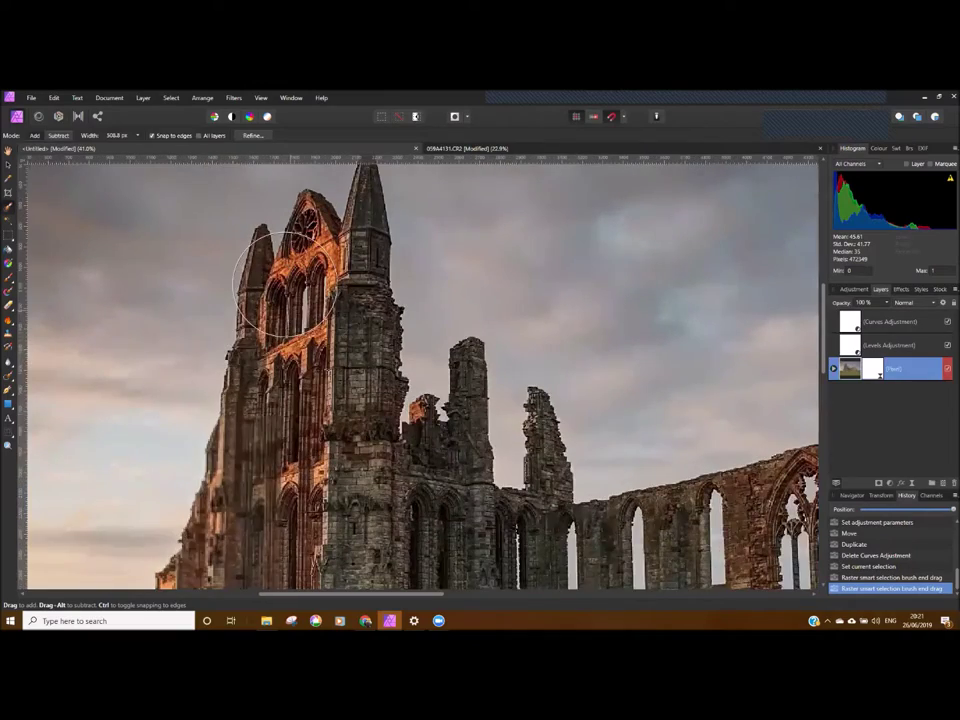
{"action": "scroll", "coordinate": [407, 352], "scroll_direction": "up", "scroll_amount": 6}
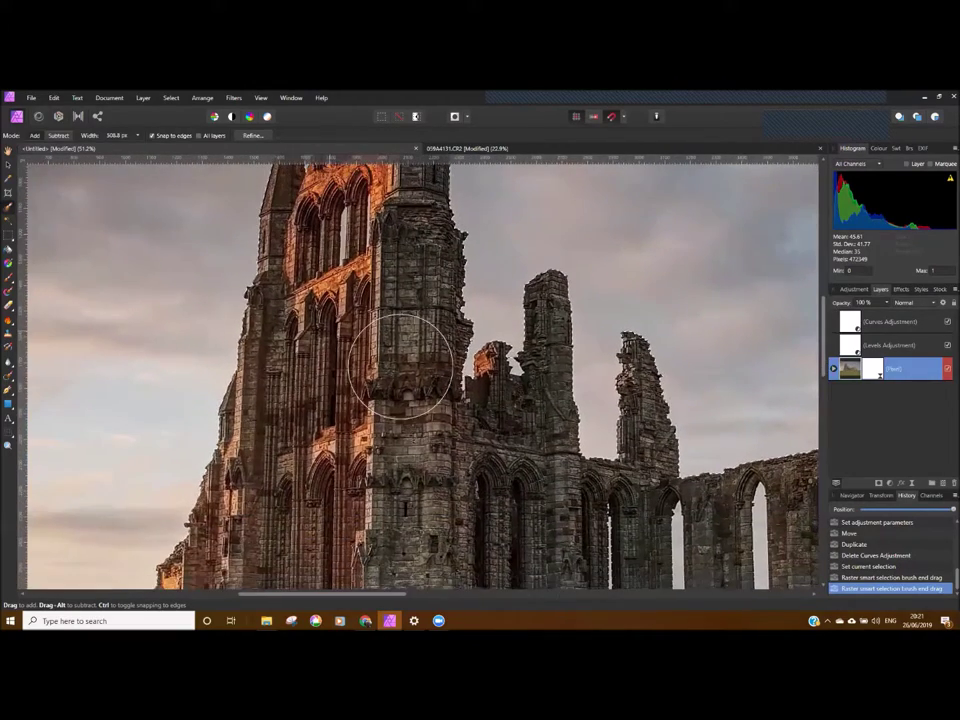
{"action": "scroll", "coordinate": [434, 357], "scroll_direction": "down", "scroll_amount": 10}
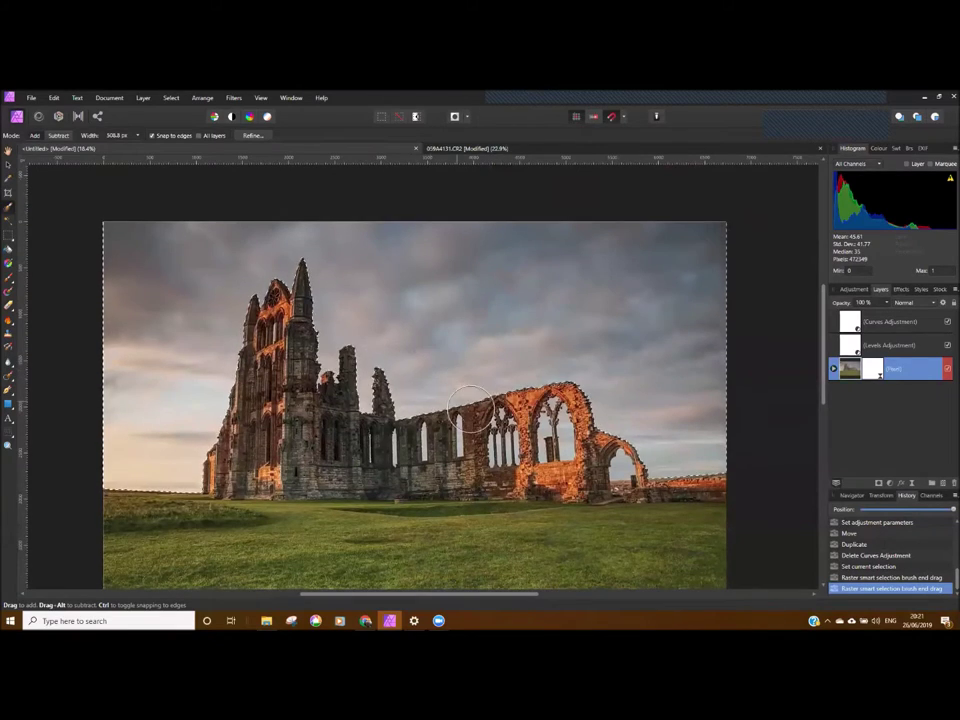
Reduce the Selection Brush width to 100.2 px and add the sky right of the central mullion in the large sunlit window.
{"action": "scroll", "coordinate": [477, 408], "scroll_direction": "up", "scroll_amount": 4}
{"action": "key", "text": "bracketleft"}
{"action": "key", "text": "bracketleft"}
{"action": "key", "text": "bracketleft"}
{"action": "key", "text": "bracketleft"}
{"action": "key", "text": "bracketleft"}
{"action": "key", "text": "bracketleft"}
{"action": "key", "text": "bracketleft"}
{"action": "key", "text": "bracketleft"}
{"action": "key", "text": "bracketleft"}
{"action": "key", "text": "bracketleft"}
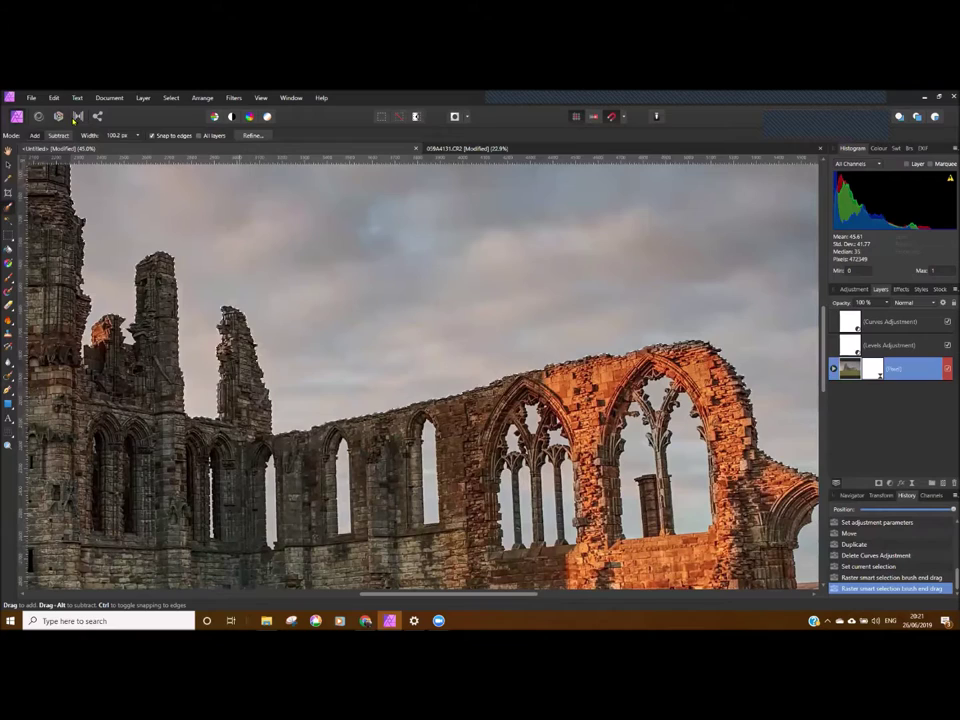
{"action": "left_click_drag", "start_coordinate": [516, 410], "coordinate": [454, 323]}
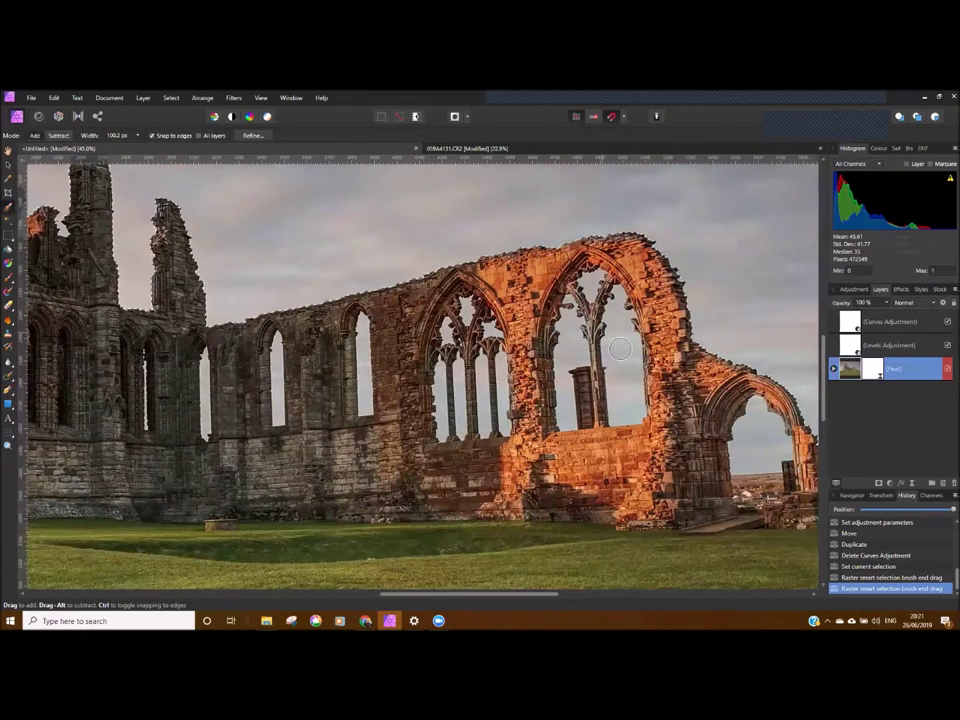
{"action": "left_click_drag", "start_coordinate": [620, 349], "coordinate": [642, 366]}
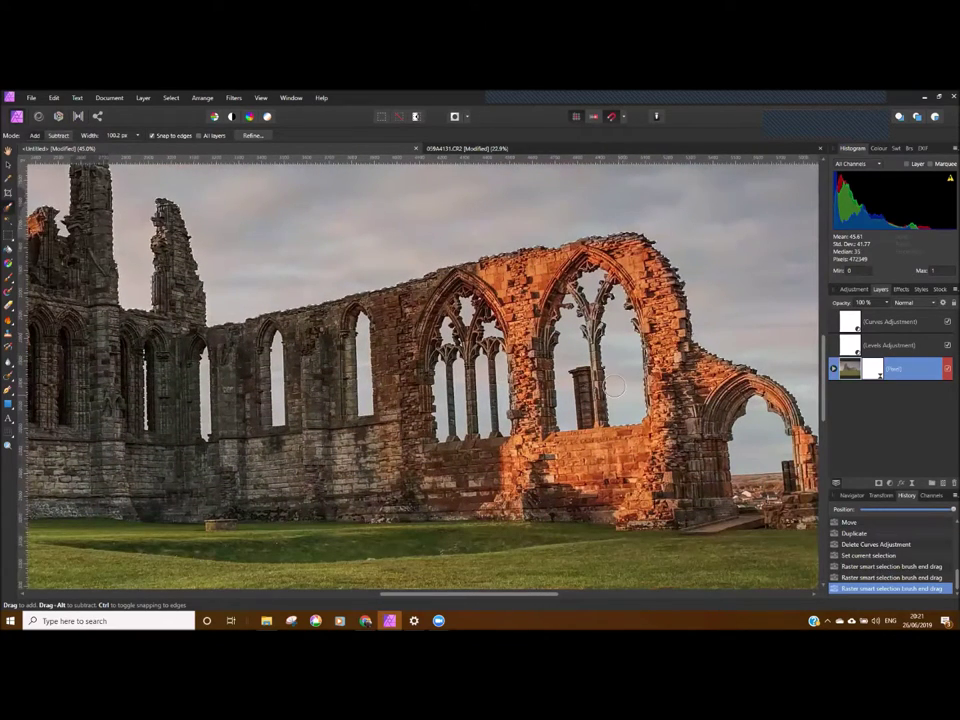
{"action": "scroll", "coordinate": [643, 365], "scroll_direction": "up", "scroll_amount": 4}
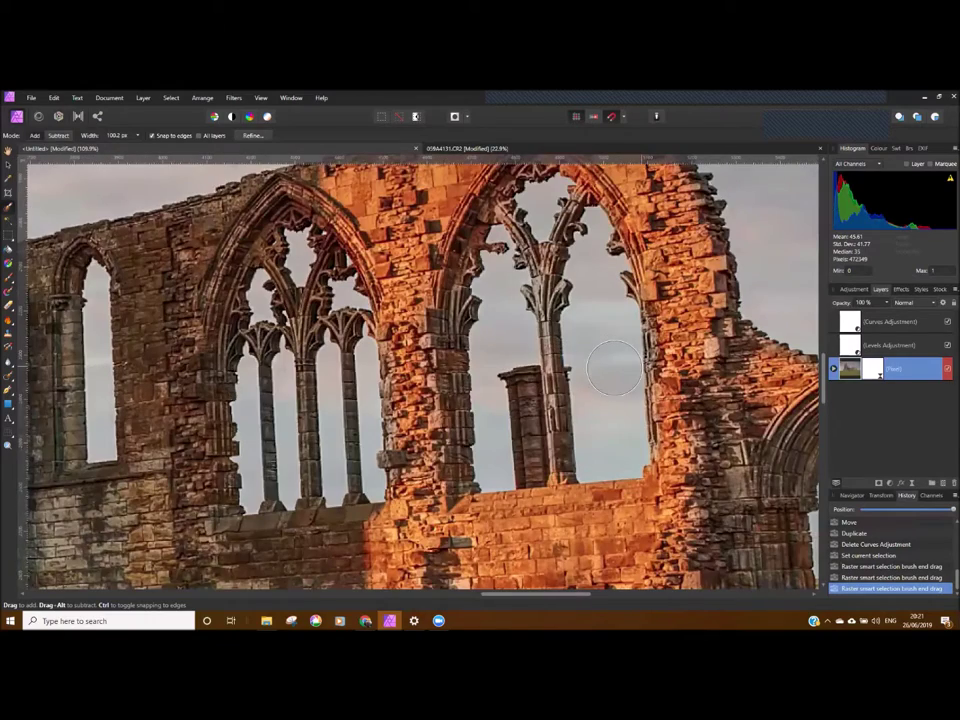
{"action": "scroll", "coordinate": [620, 361], "scroll_direction": "up", "scroll_amount": 1}
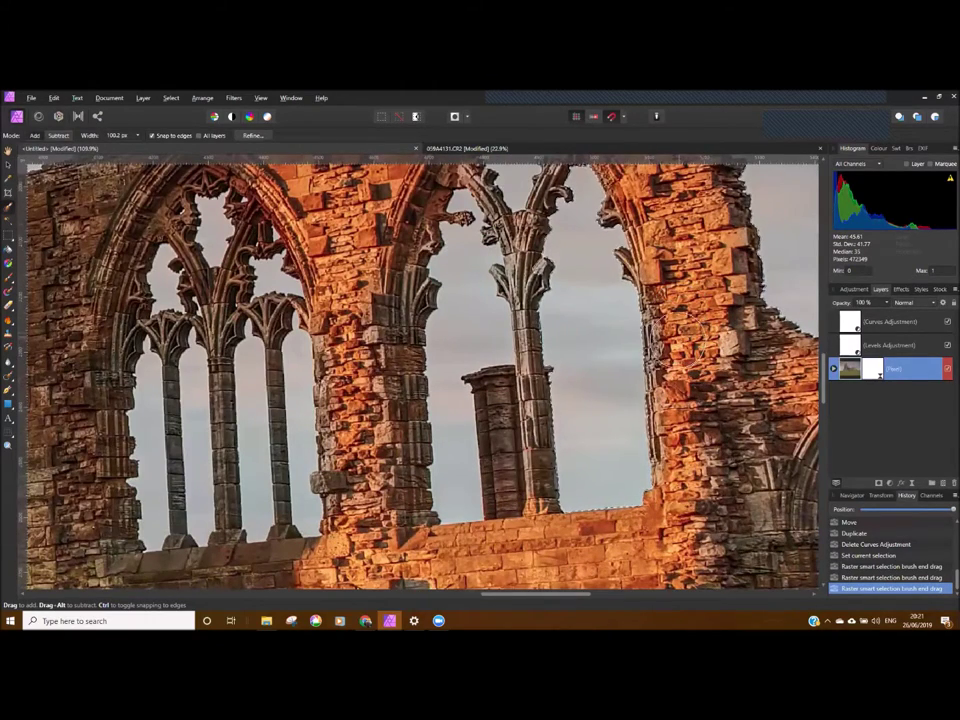
{"action": "left_click_drag", "start_coordinate": [668, 352], "coordinate": [676, 394]}
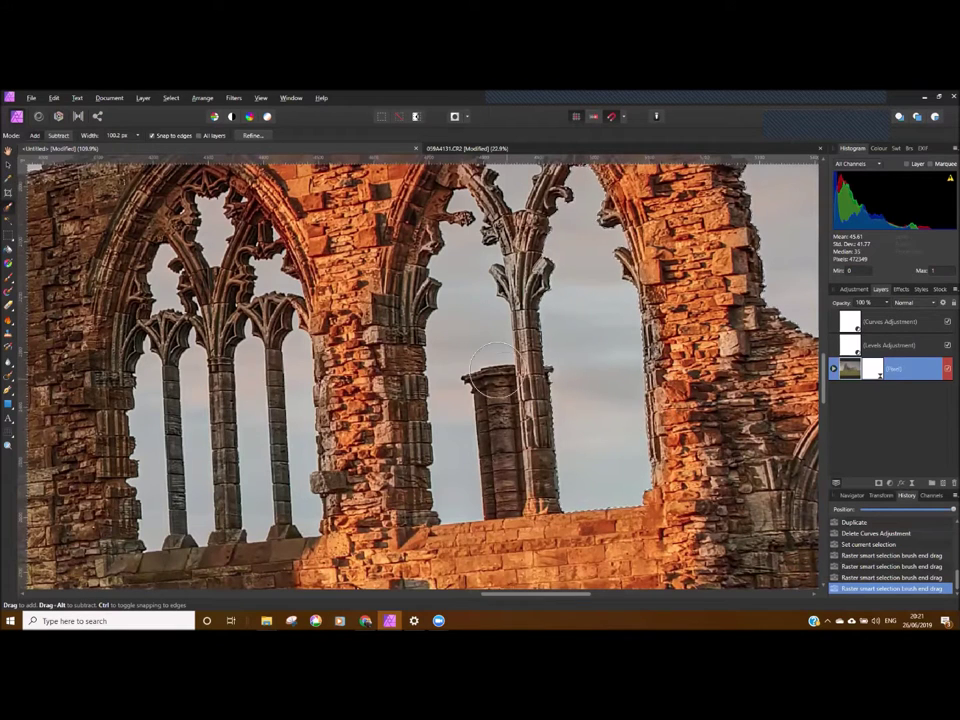
Reduce the Selection Brush width to 44.4 px and add the sky left of the large window's mullion and within its tracery.
{"action": "key", "text": "["}
{"action": "key", "text": "["}
{"action": "key", "text": "["}
{"action": "key", "text": "["}
{"action": "key", "text": "["}
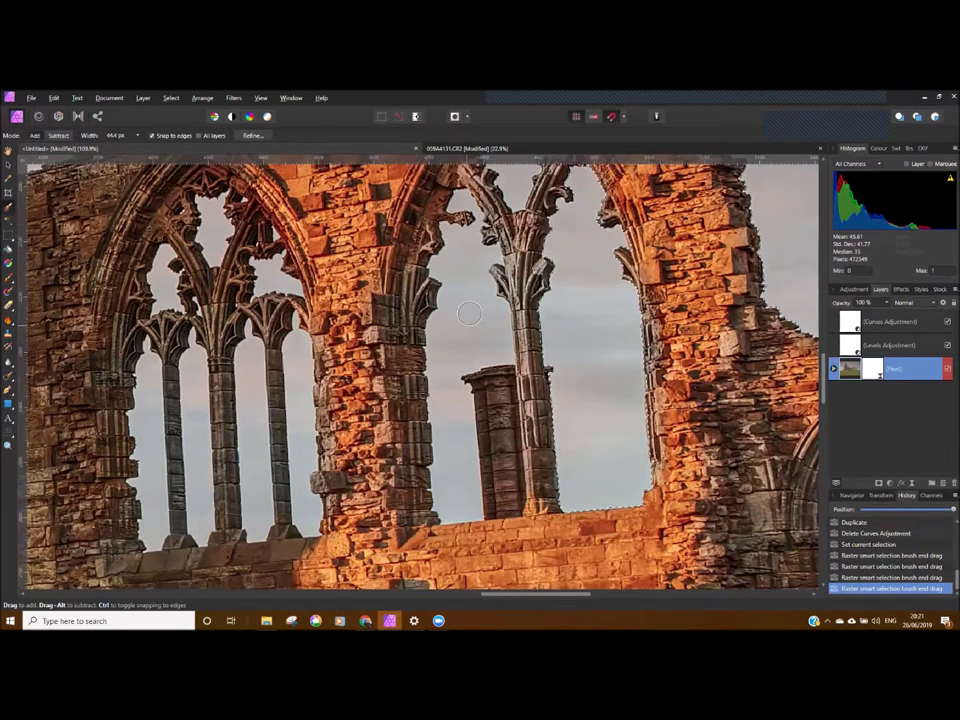
{"action": "left_click_drag", "start_coordinate": [485, 214], "coordinate": [490, 234]}
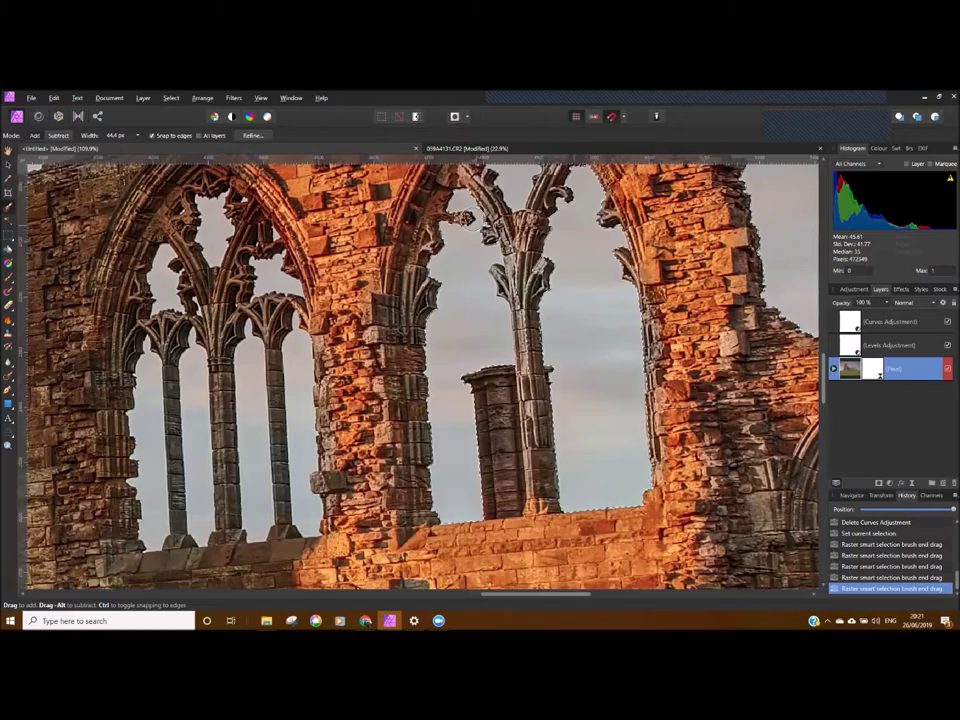
{"action": "scroll", "coordinate": [495, 240], "scroll_direction": "up", "scroll_amount": 2}
{"action": "left_click_drag", "start_coordinate": [503, 243], "coordinate": [508, 256]}
Set the Selection Brush width to 27.3 px and add the sky inside the multi-light tracery window and the narrow wall windows.
{"action": "left_click_drag", "start_coordinate": [278, 453], "coordinate": [516, 366]}
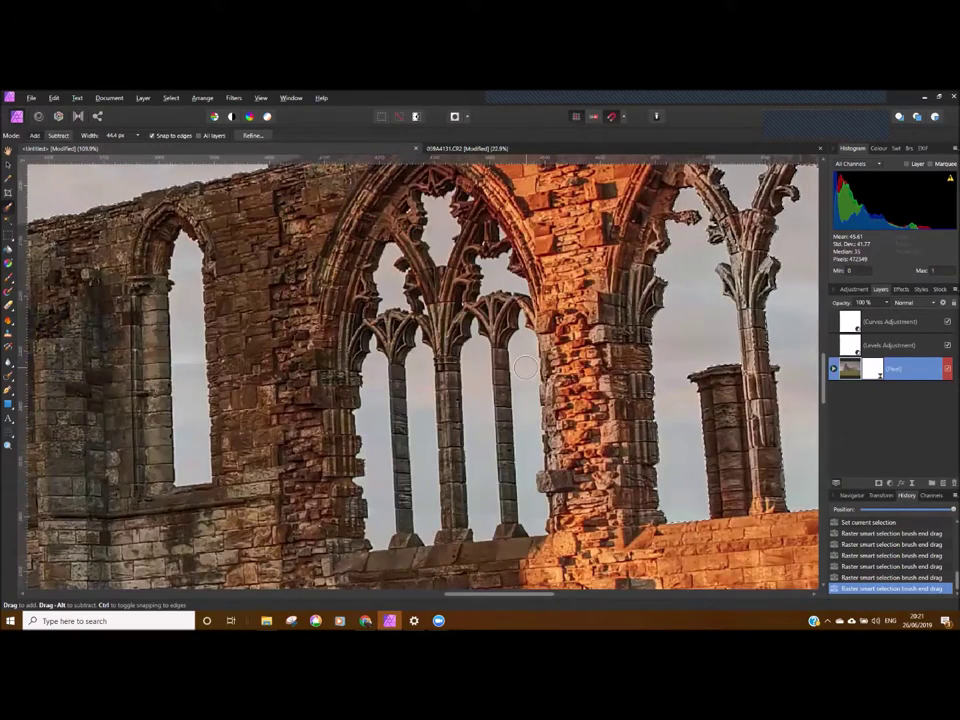
{"action": "key", "text": "["}
{"action": "left_click_drag", "start_coordinate": [525, 367], "coordinate": [522, 420]}
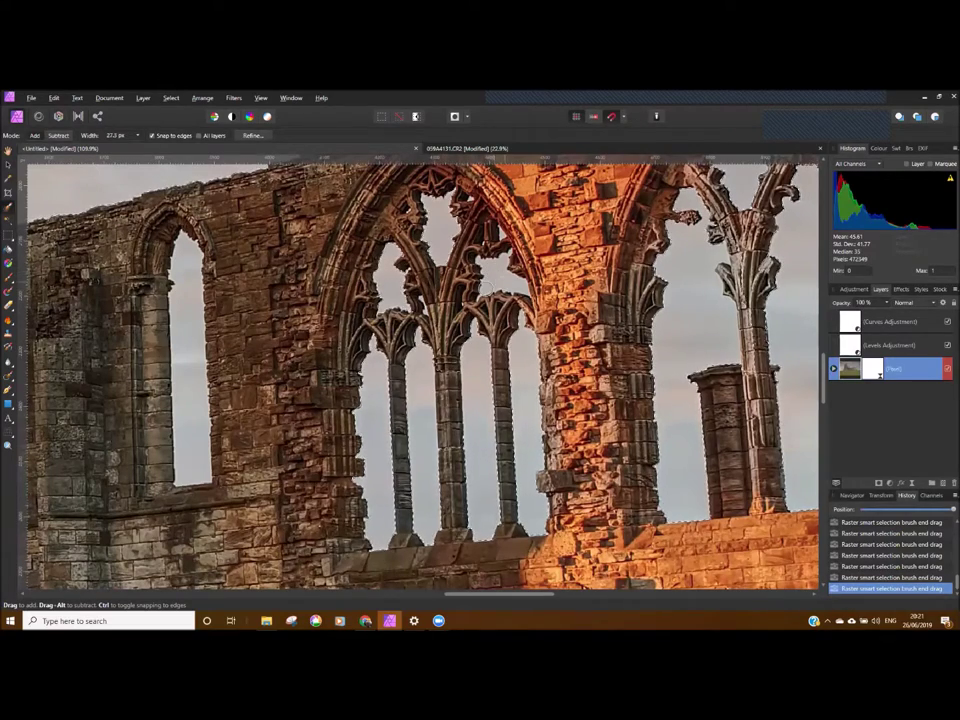
{"action": "left_click_drag", "start_coordinate": [207, 318], "coordinate": [497, 329]}
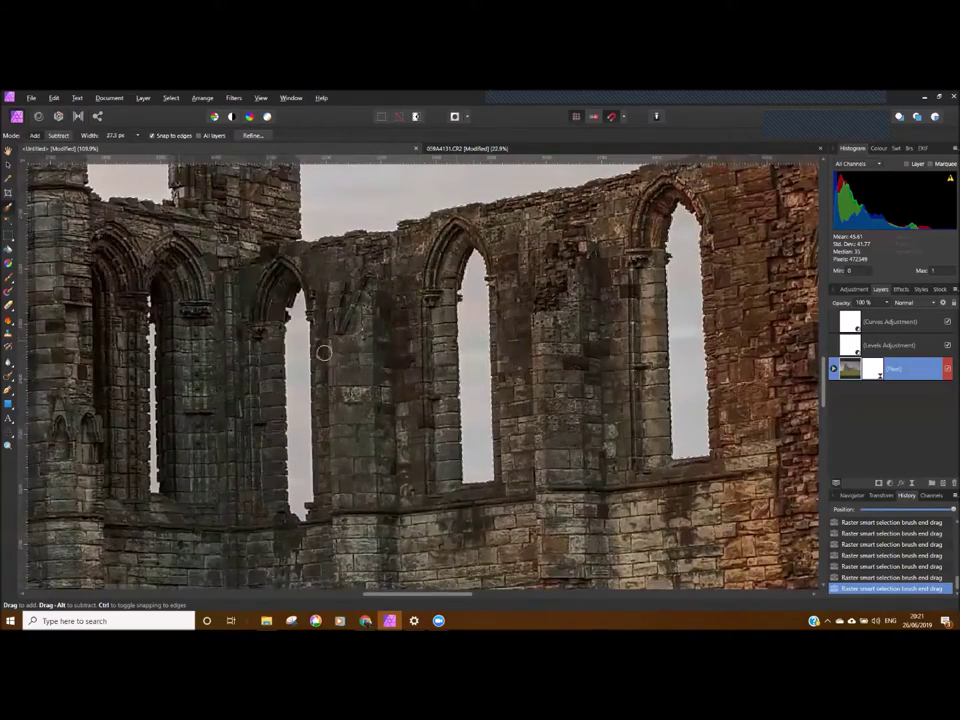
{"action": "scroll", "coordinate": [359, 396], "scroll_direction": "down", "scroll_amount": 6}
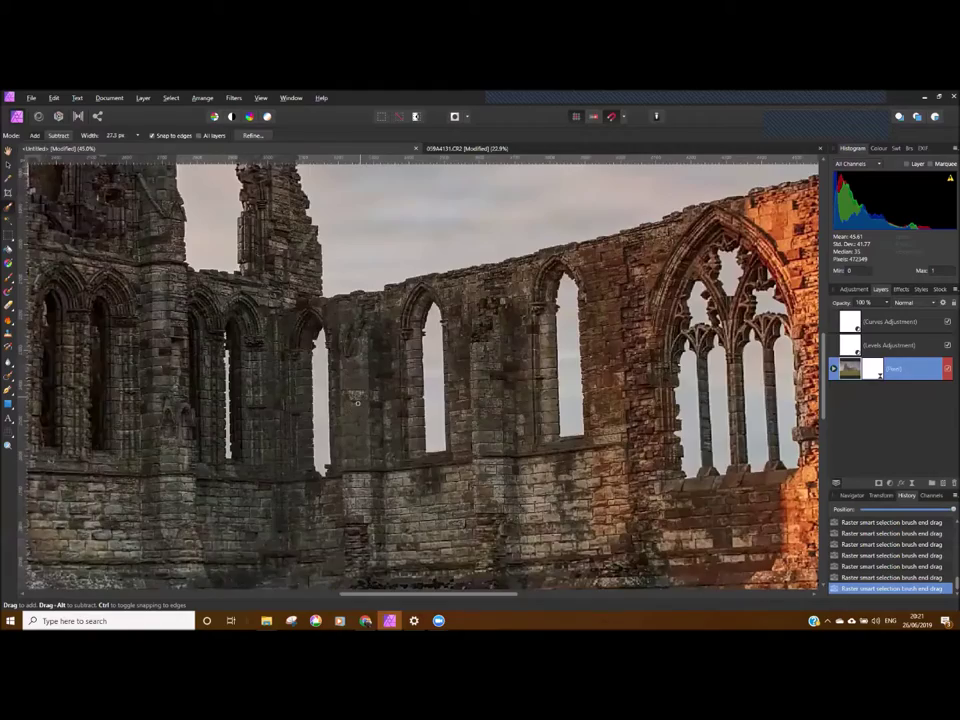
{"action": "left_click_drag", "start_coordinate": [551, 475], "coordinate": [529, 455]}
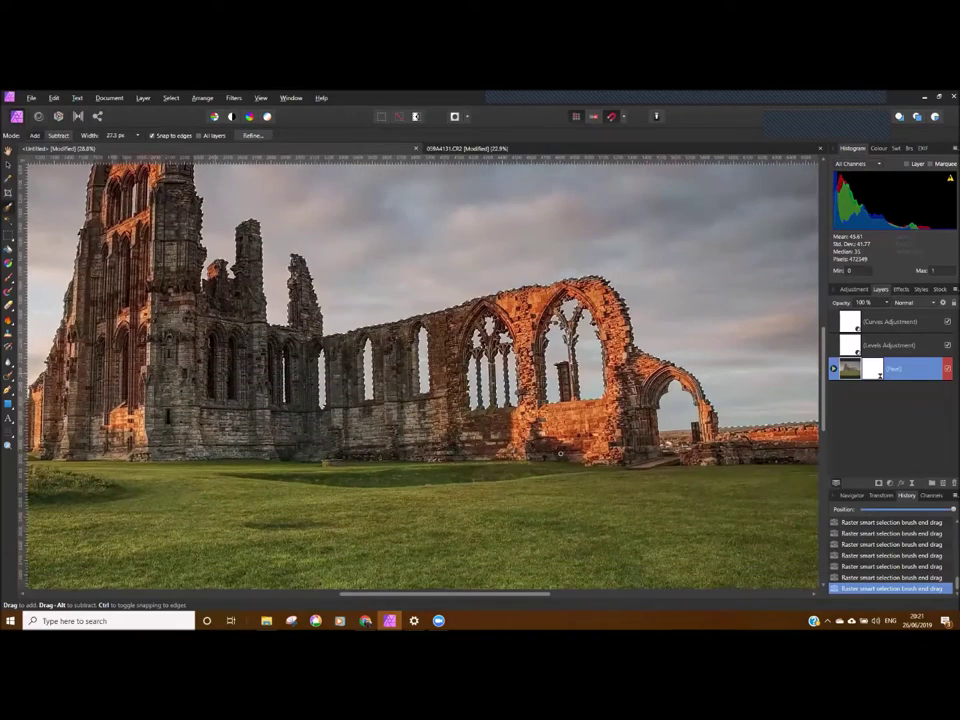
Add the sky inside the end archway to the selection, down to the distant horizon above the houses.
{"action": "scroll", "coordinate": [668, 425], "scroll_direction": "up", "scroll_amount": 6}
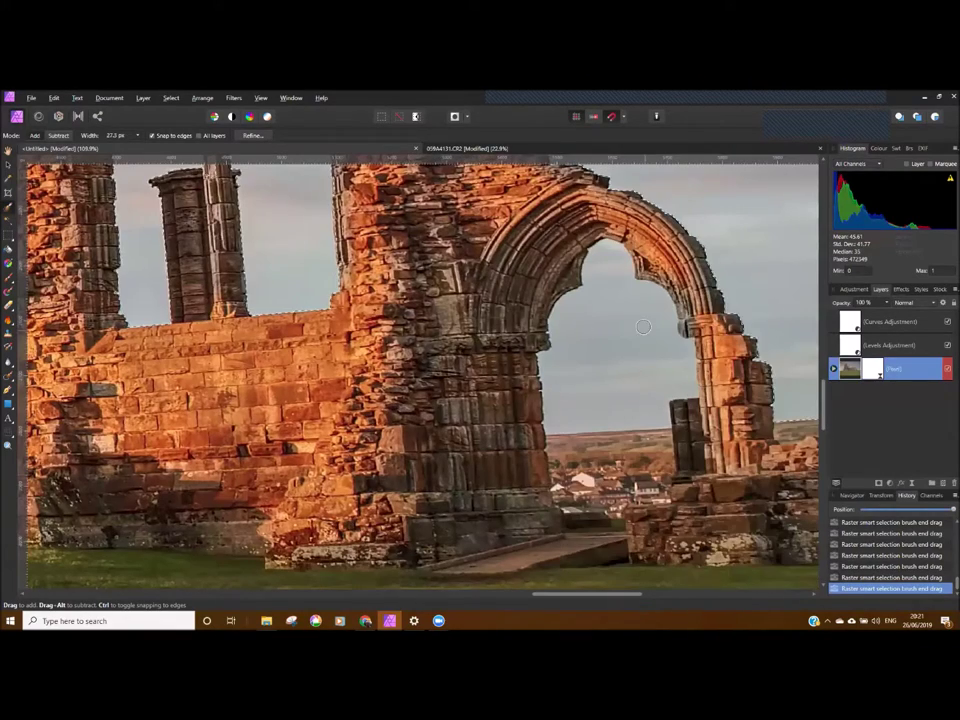
{"action": "scroll", "coordinate": [606, 357], "scroll_direction": "down", "scroll_amount": 4}
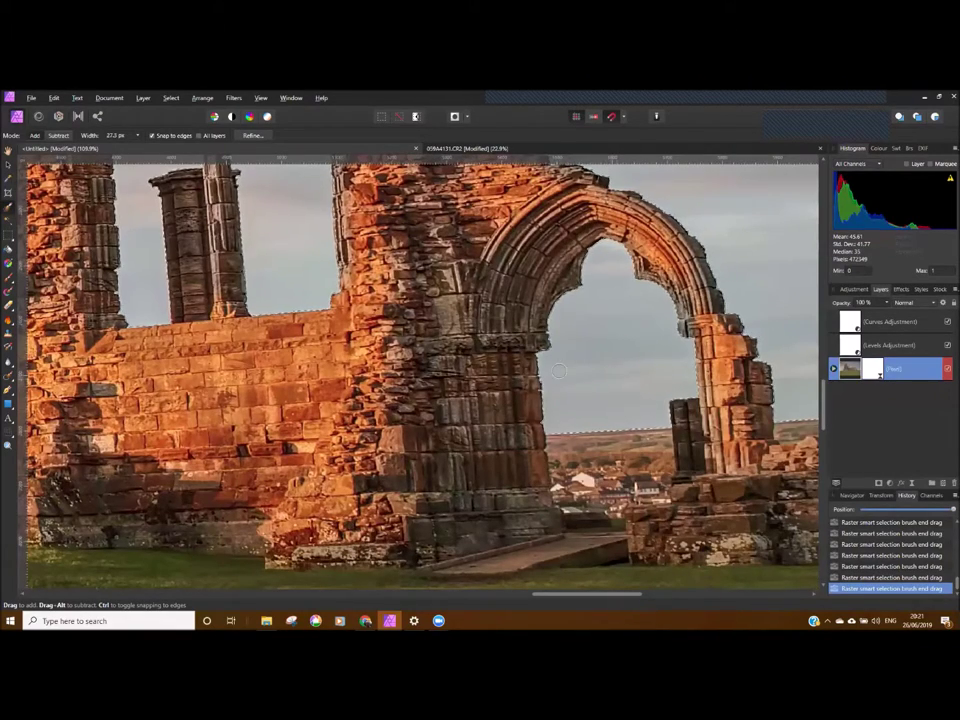
{"action": "scroll", "coordinate": [606, 357], "scroll_direction": "down", "scroll_amount": 1}
{"action": "scroll", "coordinate": [440, 323], "scroll_direction": "down", "scroll_amount": 5}
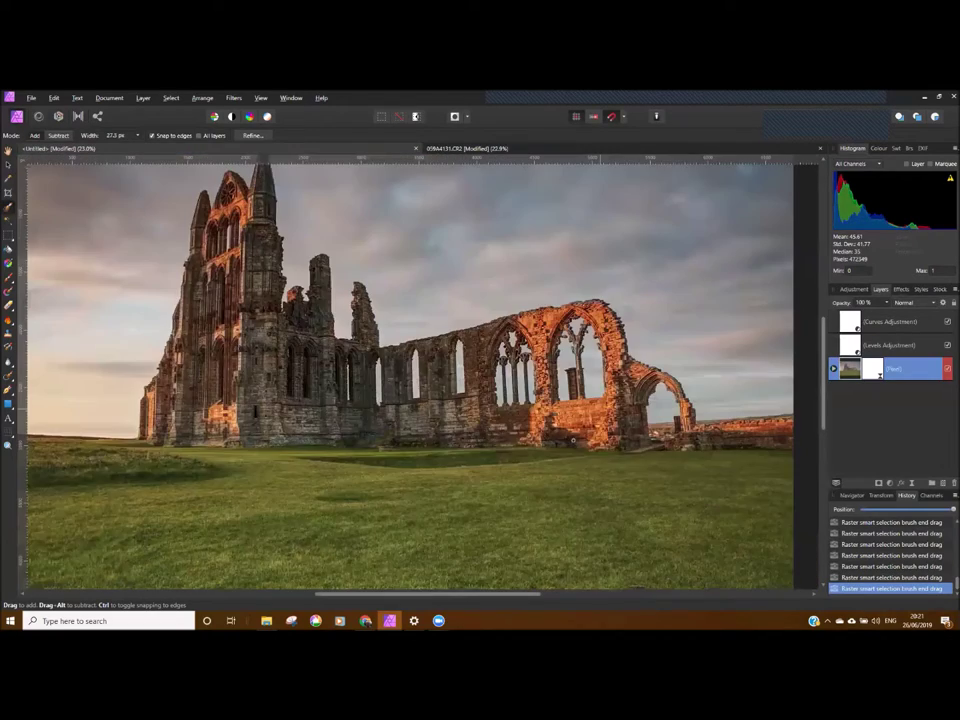
{"action": "scroll", "coordinate": [440, 323], "scroll_direction": "up", "scroll_amount": 1}
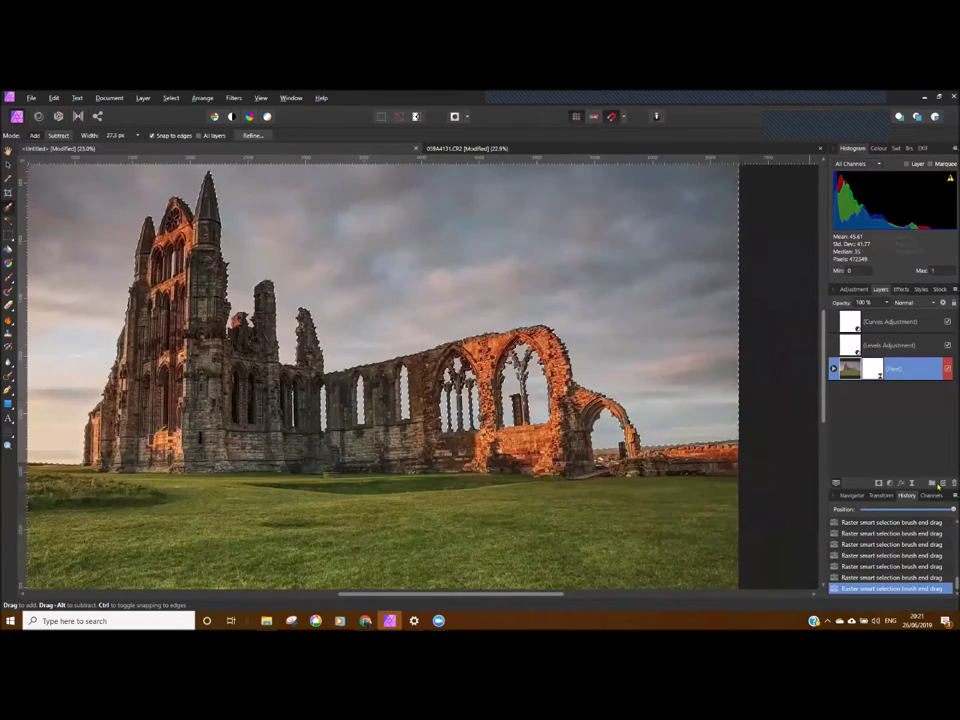
Add a Curves adjustment masked to the sky selection and shape an S-curve with lowered shadows and slightly raised highlights.
{"action": "left_click", "coordinate": [890, 483]}
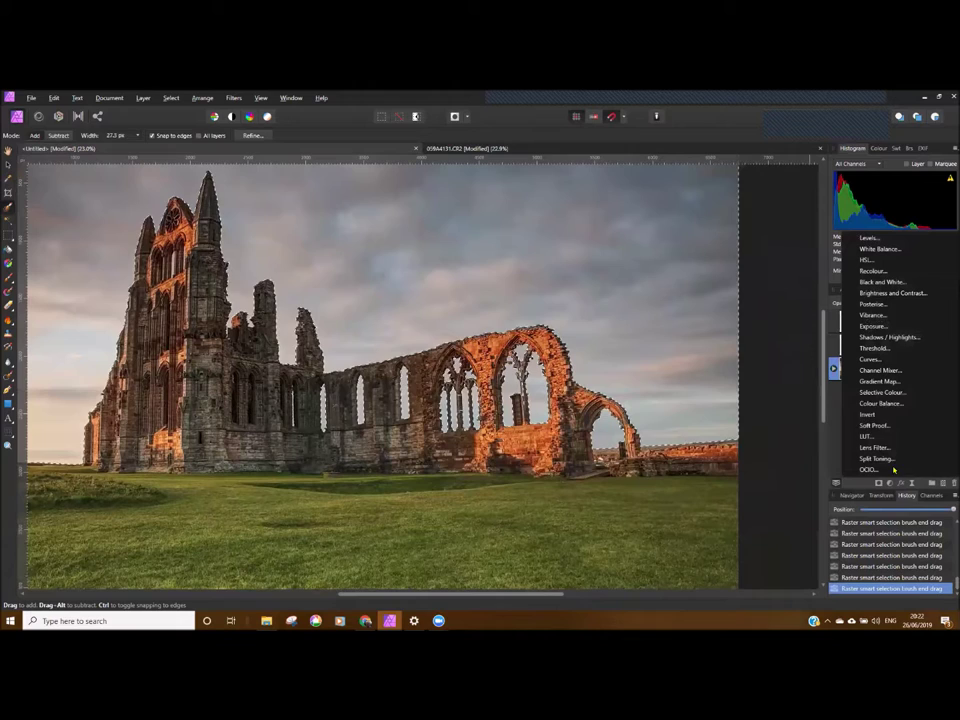
{"action": "left_click", "coordinate": [870, 359]}
{"action": "left_click_drag", "start_coordinate": [659, 417], "coordinate": [688, 430]}
{"action": "scroll", "coordinate": [688, 412], "scroll_direction": "down", "scroll_amount": 2}
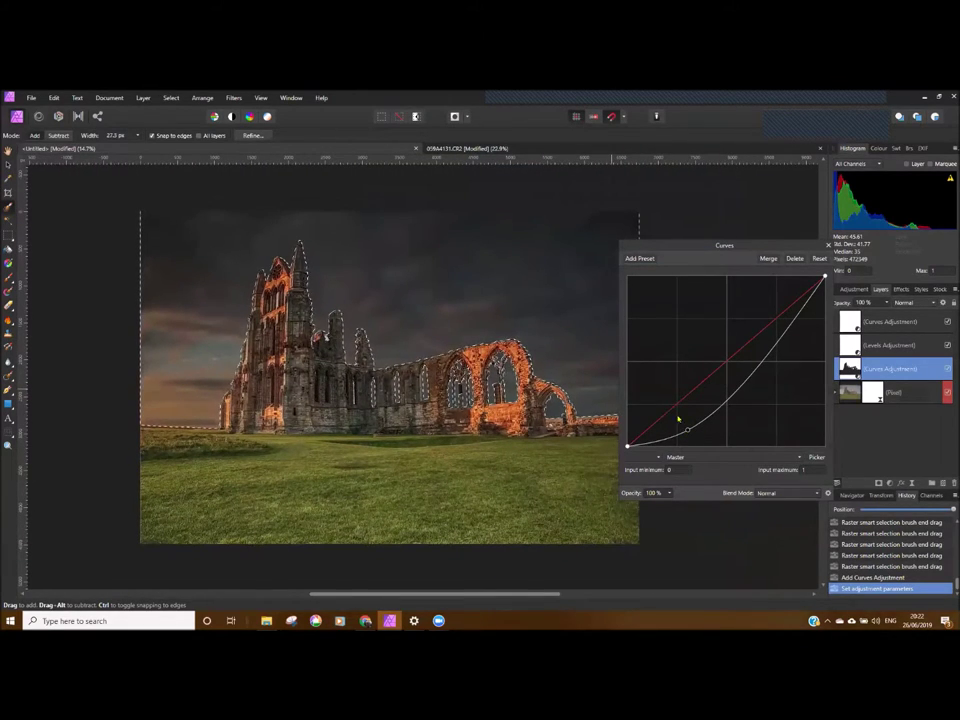
{"action": "mouse_move", "coordinate": [688, 433]}
{"action": "left_mouse_down"}
{"action": "mouse_move", "coordinate": [677, 414]}
{"action": "mouse_move", "coordinate": [682, 427]}
{"action": "left_mouse_up"}
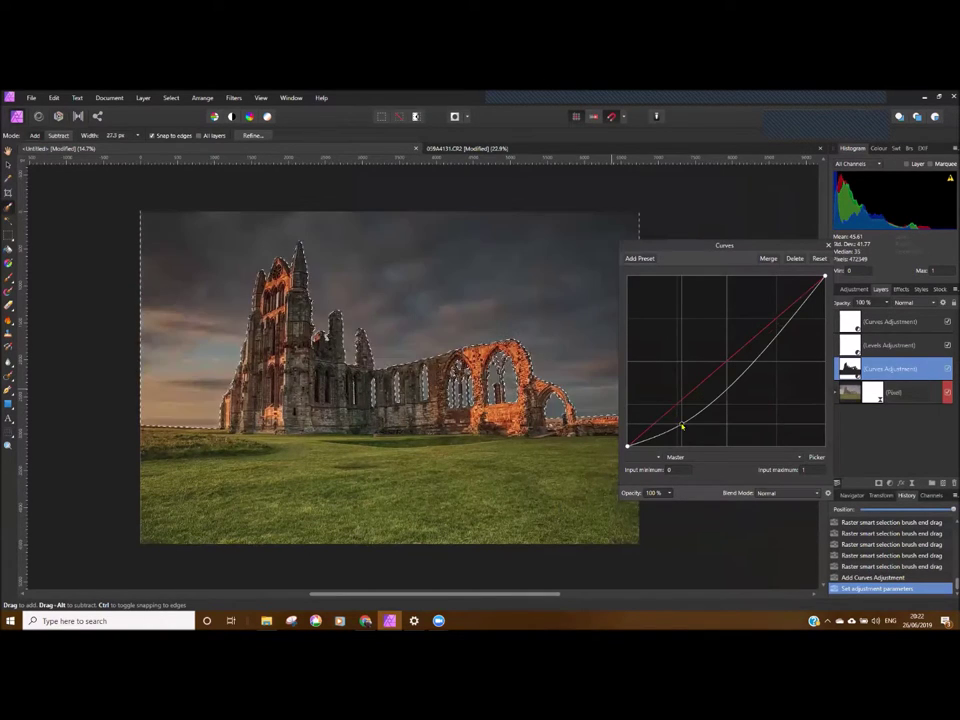
{"action": "mouse_move", "coordinate": [683, 427]}
{"action": "left_mouse_down"}
{"action": "mouse_move", "coordinate": [672, 415]}
{"action": "mouse_move", "coordinate": [676, 424]}
{"action": "left_mouse_up"}
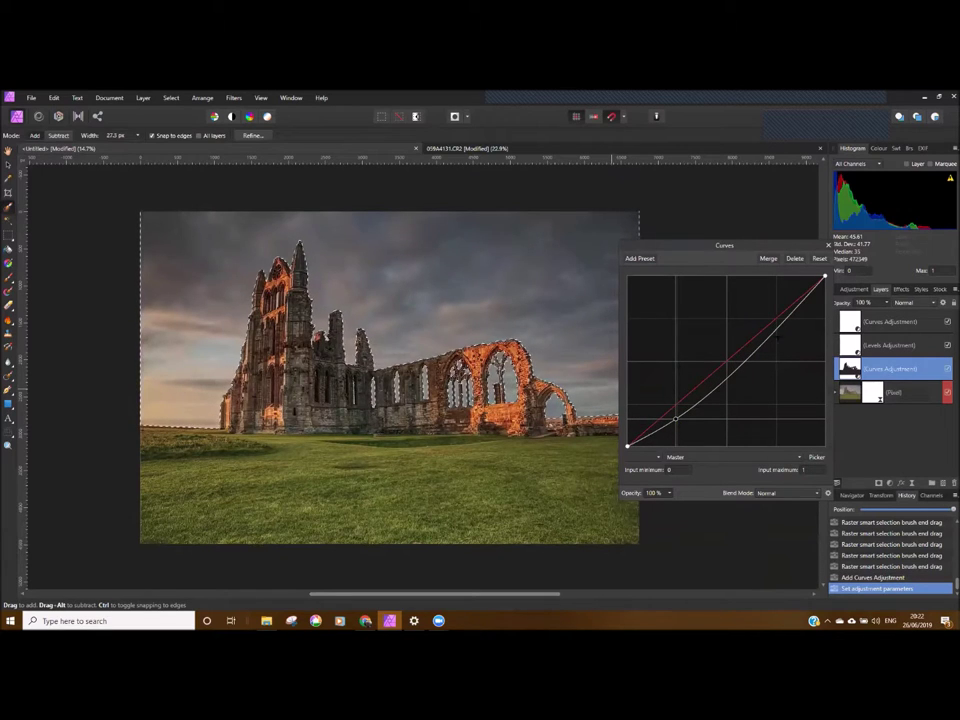
{"action": "mouse_move", "coordinate": [786, 307]}
{"action": "left_mouse_down"}
{"action": "mouse_move", "coordinate": [791, 313]}
{"action": "mouse_move", "coordinate": [784, 308]}
{"action": "left_mouse_up"}
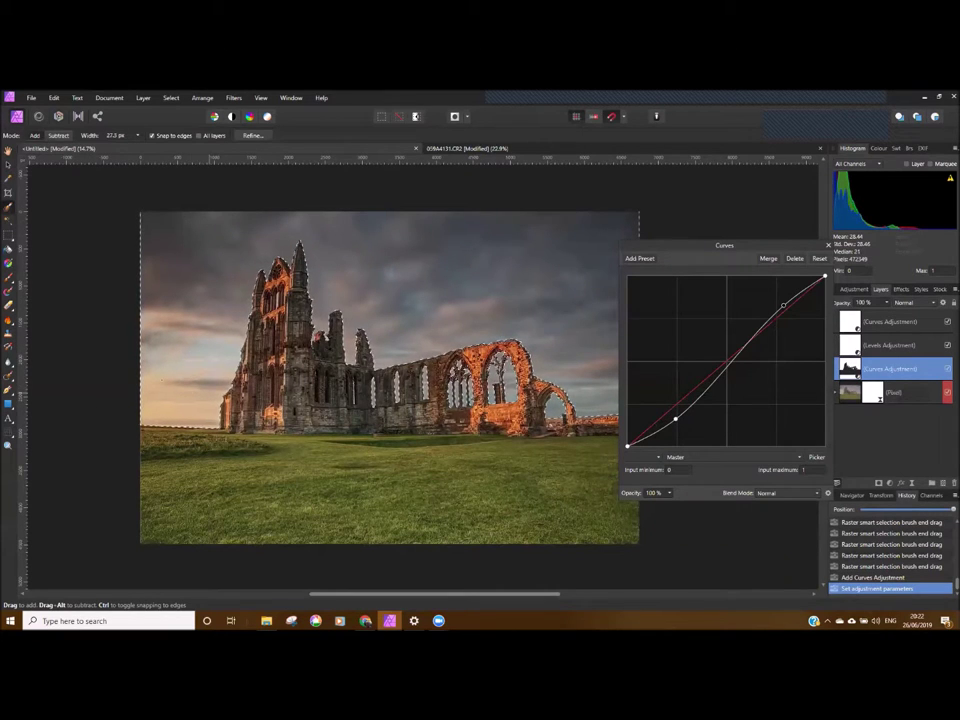
Close the sky Curves settings and clear the selection.
{"action": "left_click", "coordinate": [827, 245]}
{"action": "key", "text": "ctrl+minus"}
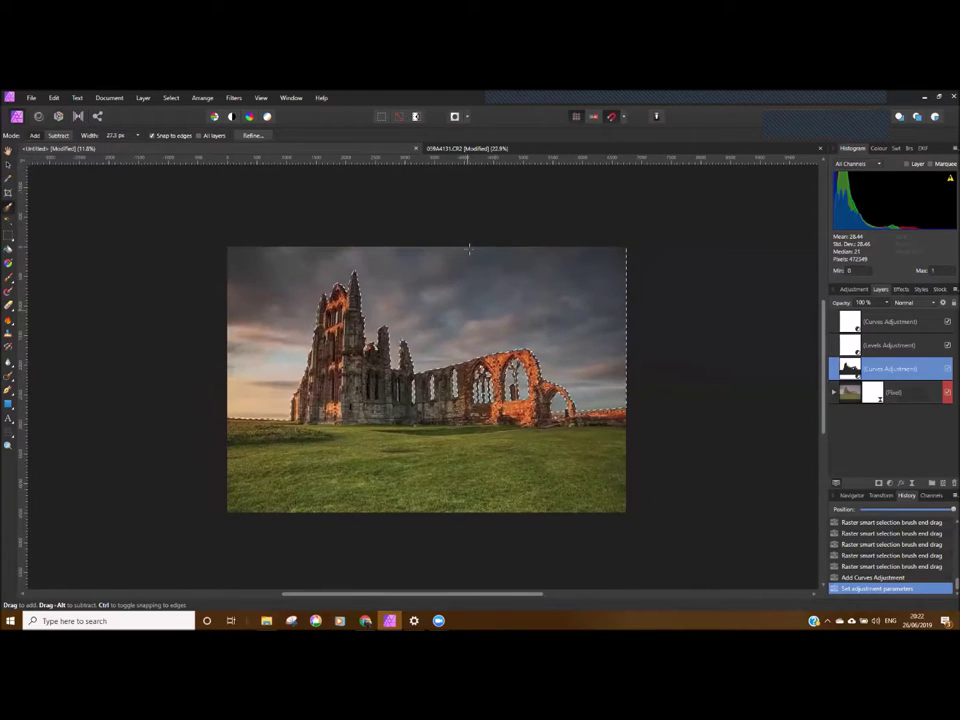
{"action": "left_click", "coordinate": [399, 117]}
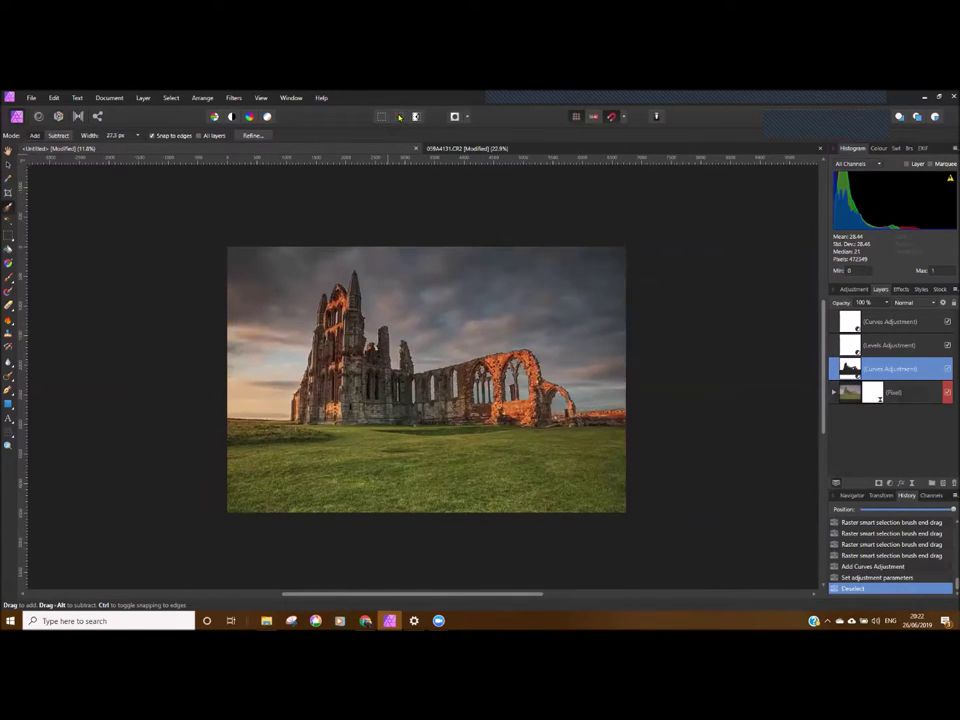
{"action": "left_click_drag", "start_coordinate": [403, 409], "coordinate": [481, 431]}
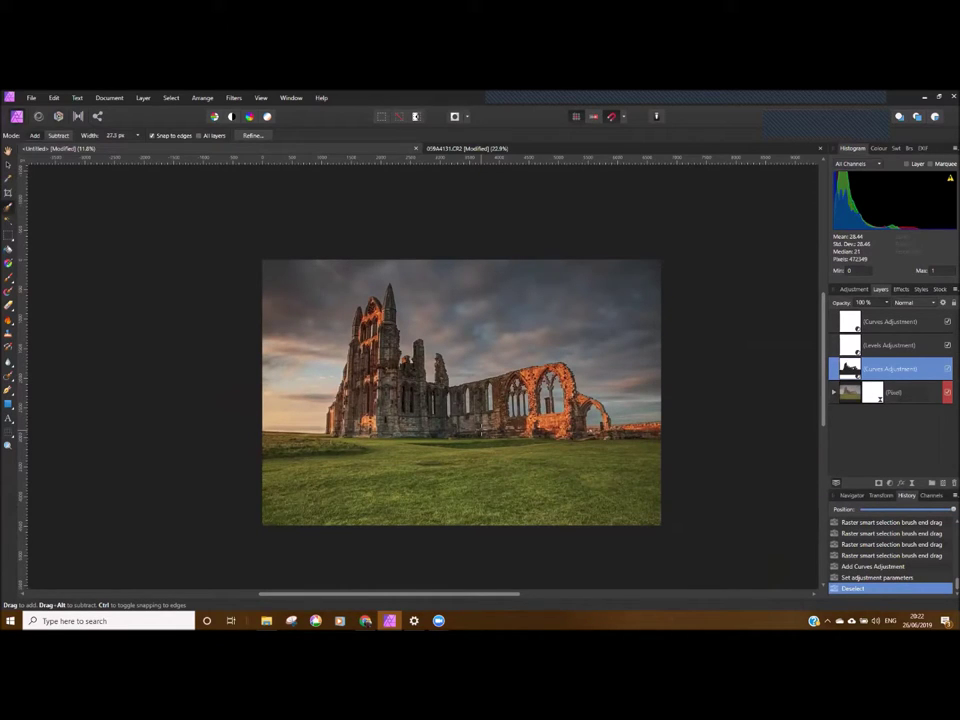
{"action": "left_click_drag", "start_coordinate": [301, 311], "coordinate": [305, 316]}
{"action": "scroll", "coordinate": [305, 316], "scroll_direction": "up", "scroll_amount": 1}
{"action": "left_click_drag", "start_coordinate": [369, 339], "coordinate": [341, 322]}
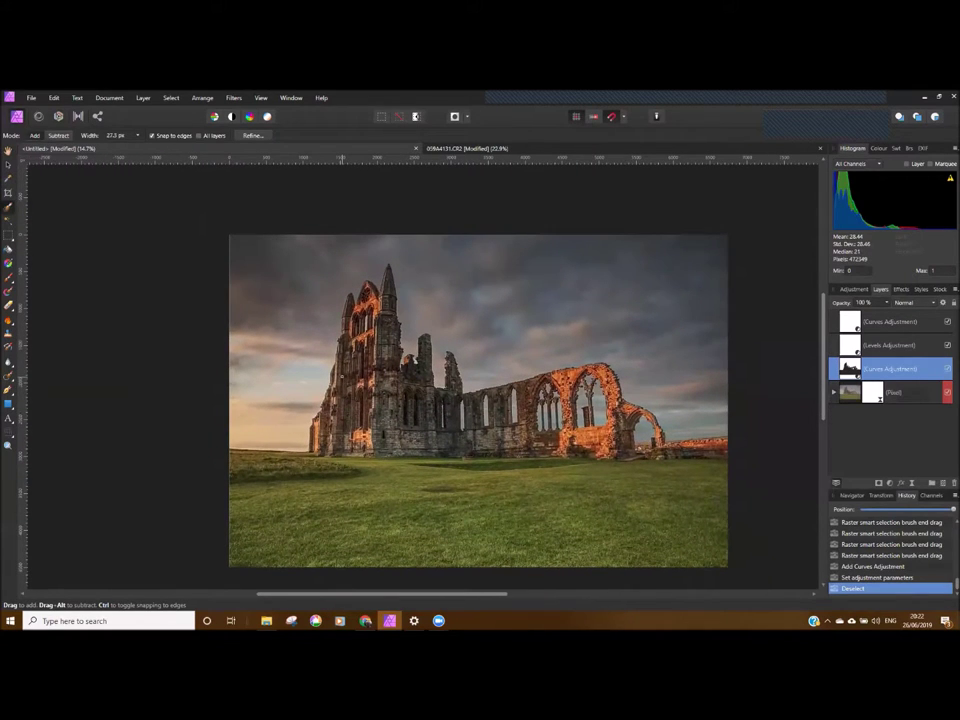
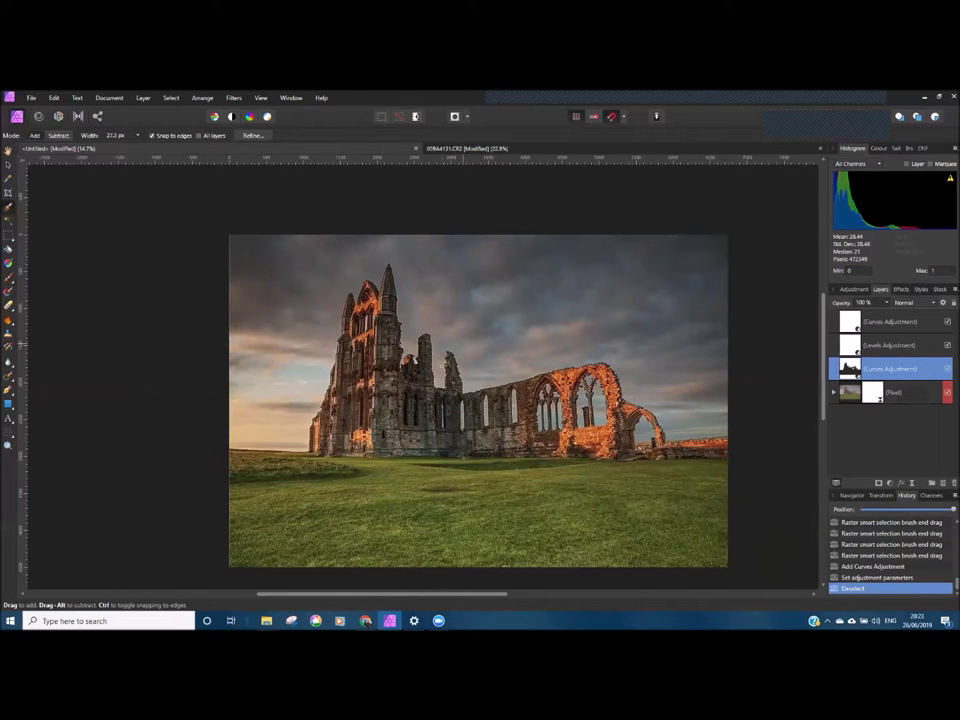
{"action": "scroll", "coordinate": [413, 227], "scroll_direction": "up", "scroll_amount": 1}
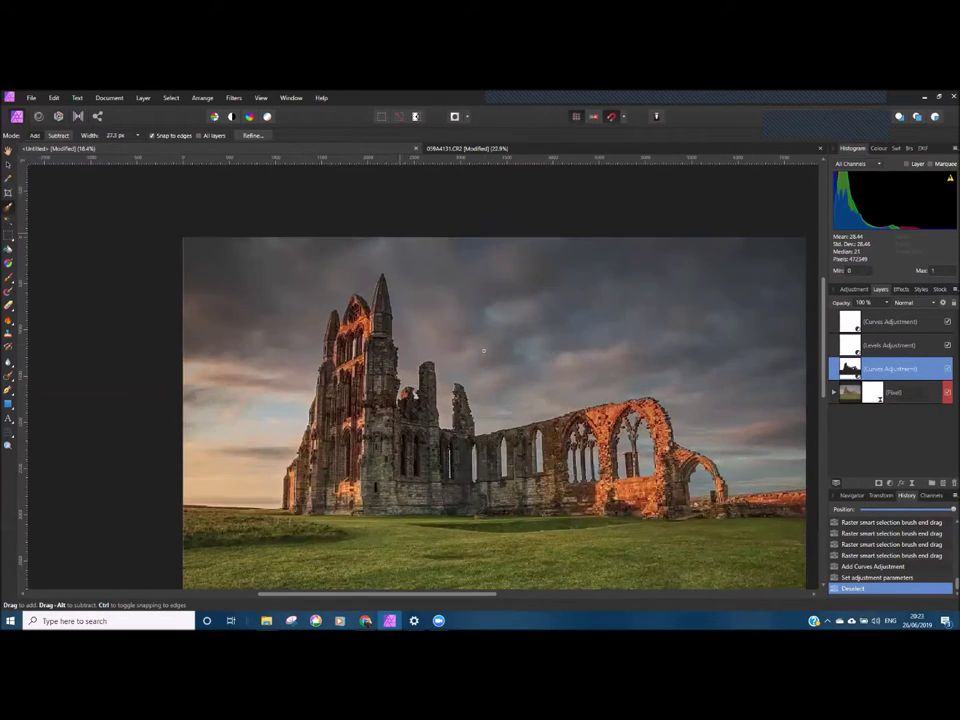
{"action": "scroll", "coordinate": [483, 384], "scroll_direction": "down", "scroll_amount": 1}
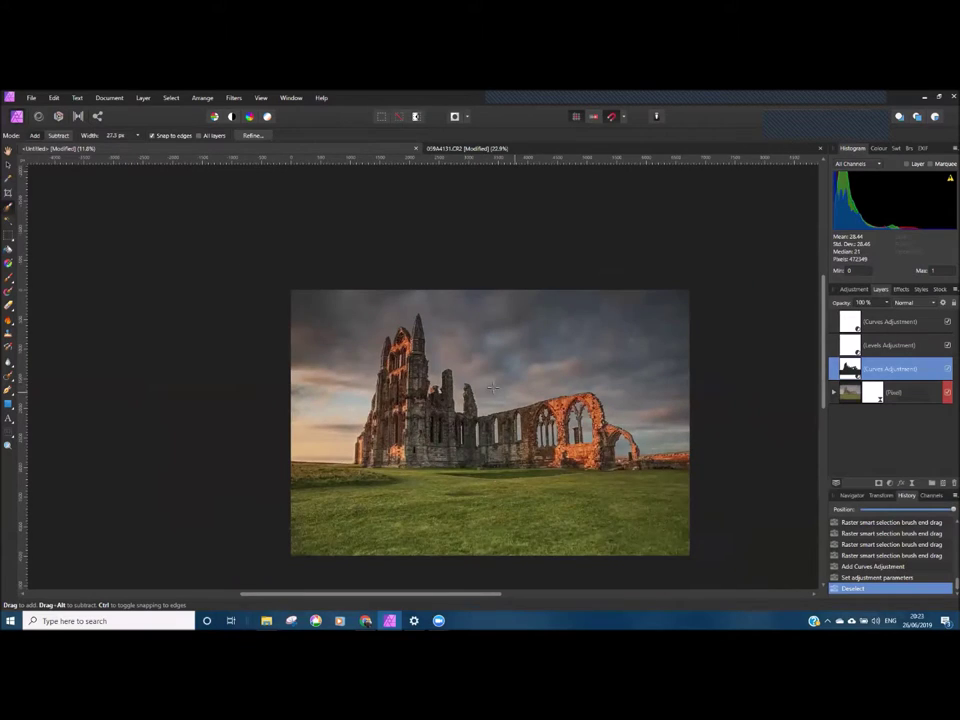
Examine the masks of the sky Curves adjustment and the topmost Curves adjustment.
{"action": "scroll", "coordinate": [503, 402], "scroll_direction": "up", "scroll_amount": 1}
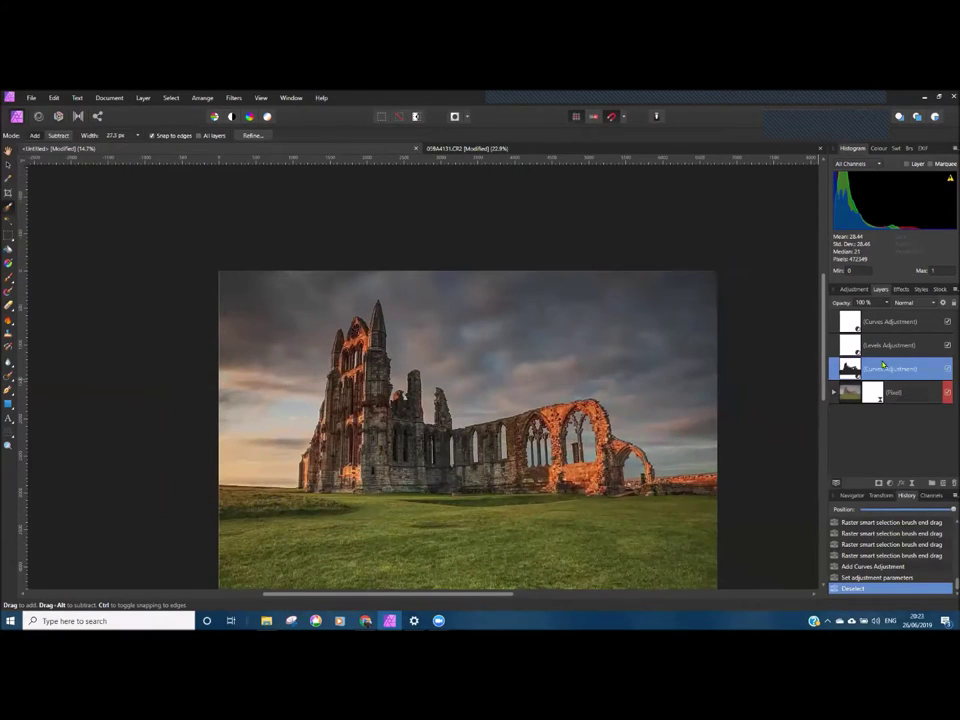
{"action": "left_click", "coordinate": [852, 368], "text": "ctrl"}
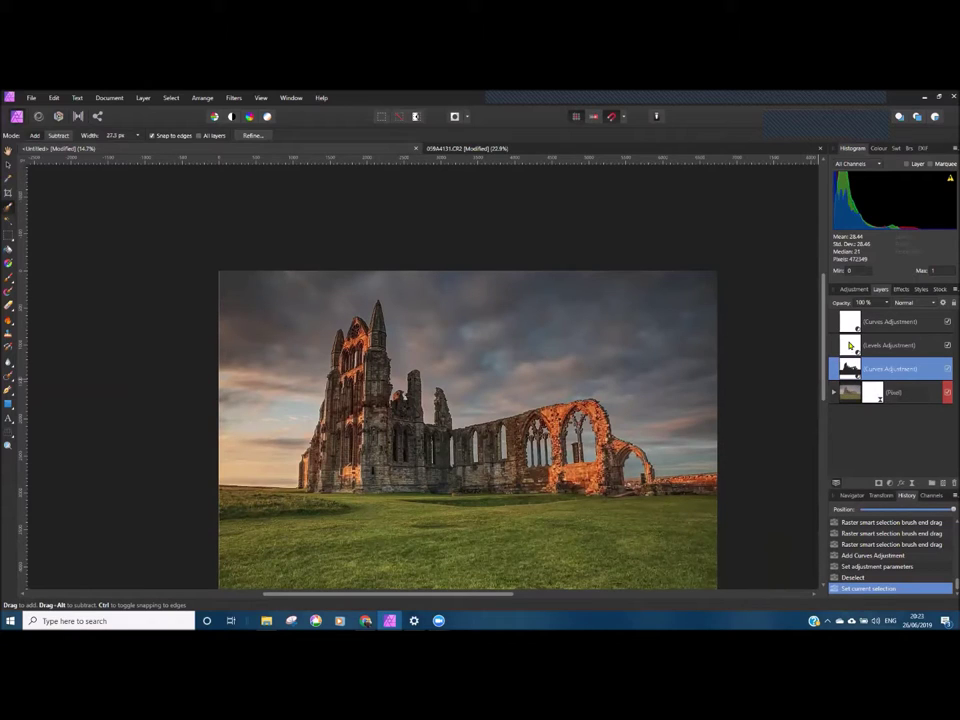
{"action": "left_click", "coordinate": [849, 324]}
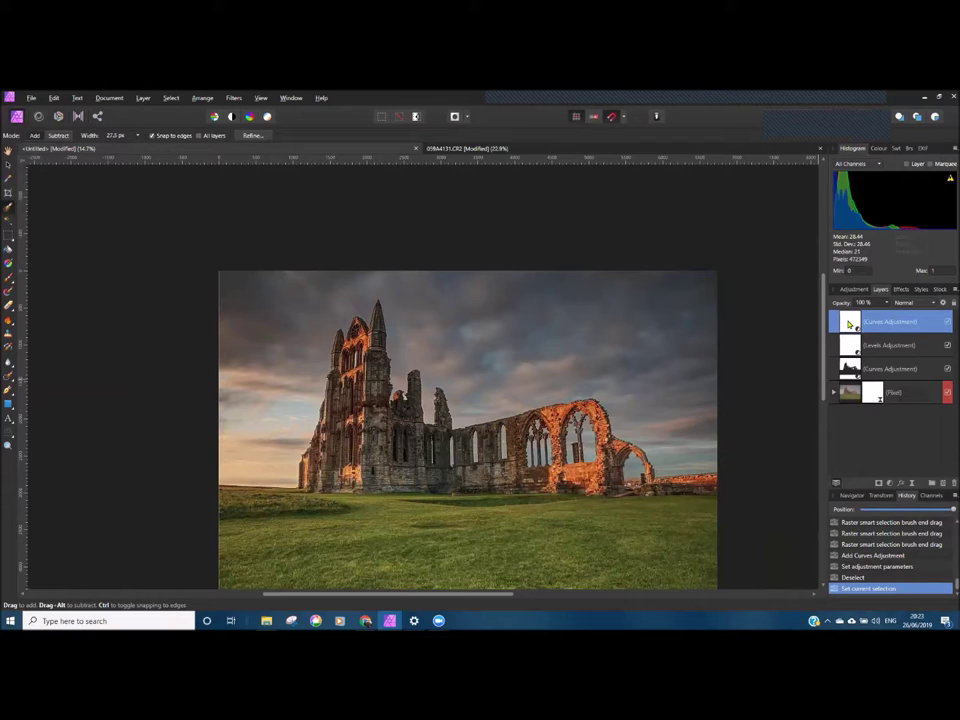
{"action": "left_click", "coordinate": [849, 323], "text": "alt"}
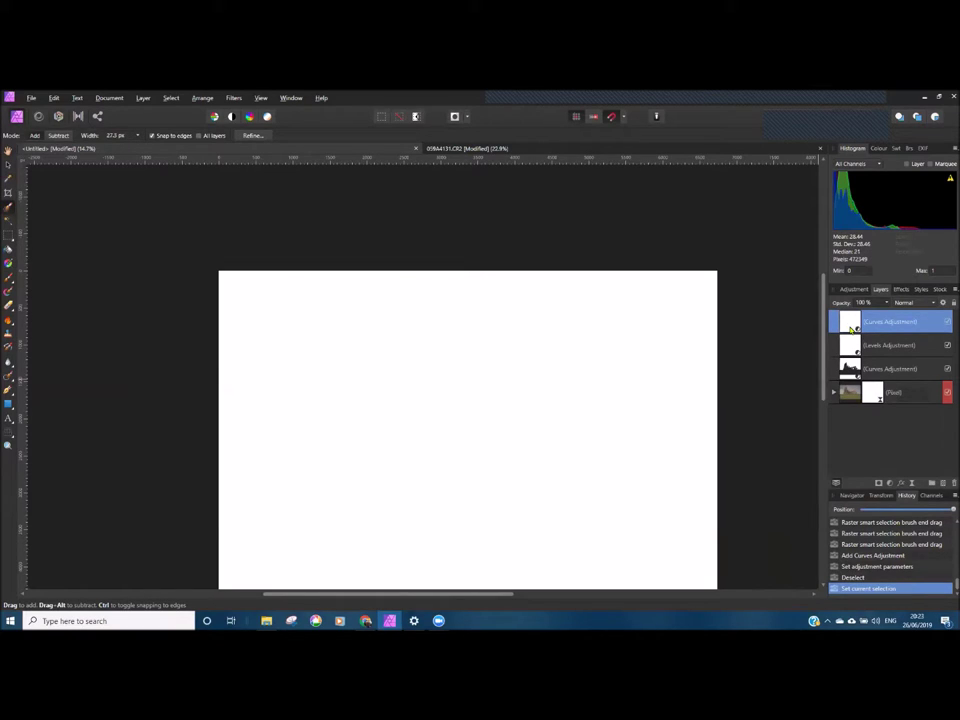
{"action": "double_click", "coordinate": [877, 320]}
{"action": "left_click", "coordinate": [838, 330]}
{"action": "left_click", "coordinate": [852, 373]}
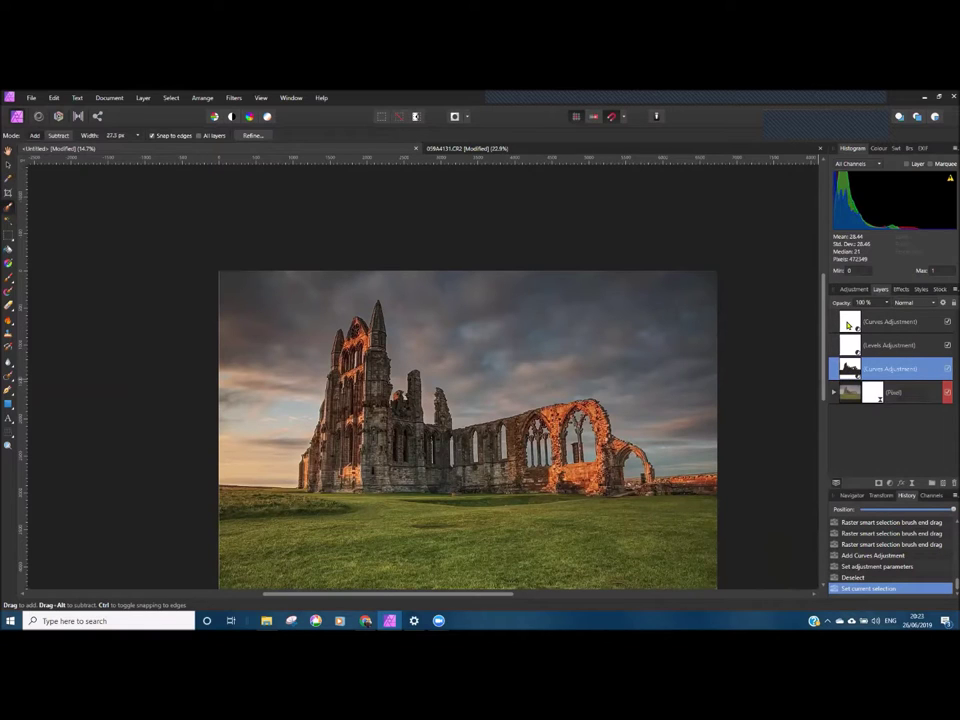
Paint black over the grass on the topmost Curves adjustment's mask with a 1312 px wide Paint Brush.
{"action": "left_click", "coordinate": [847, 325]}
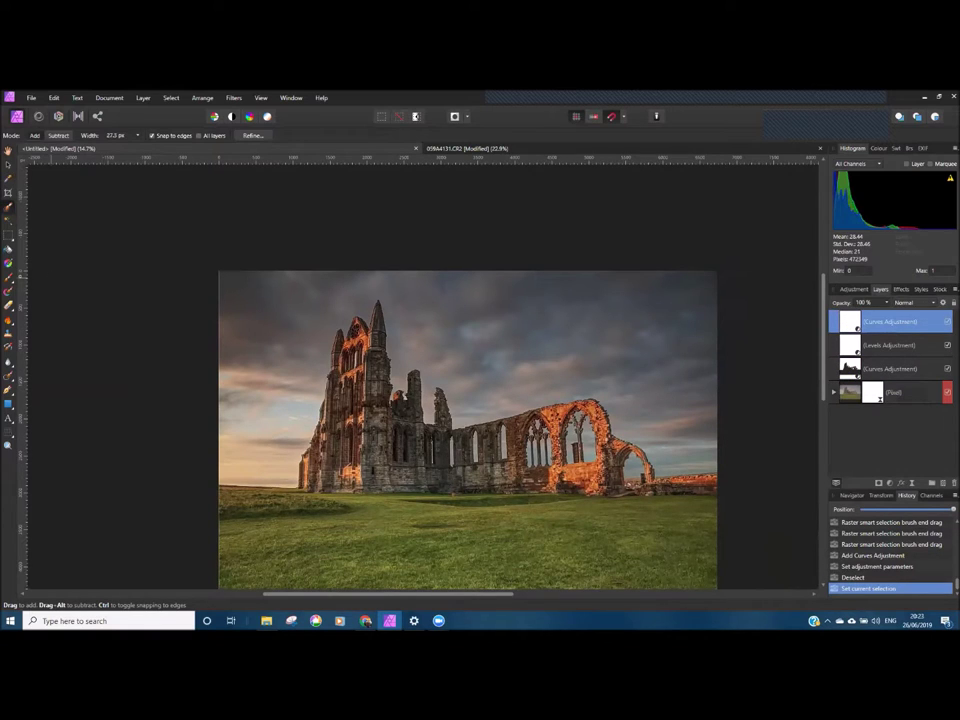
{"action": "left_click", "coordinate": [8, 277]}
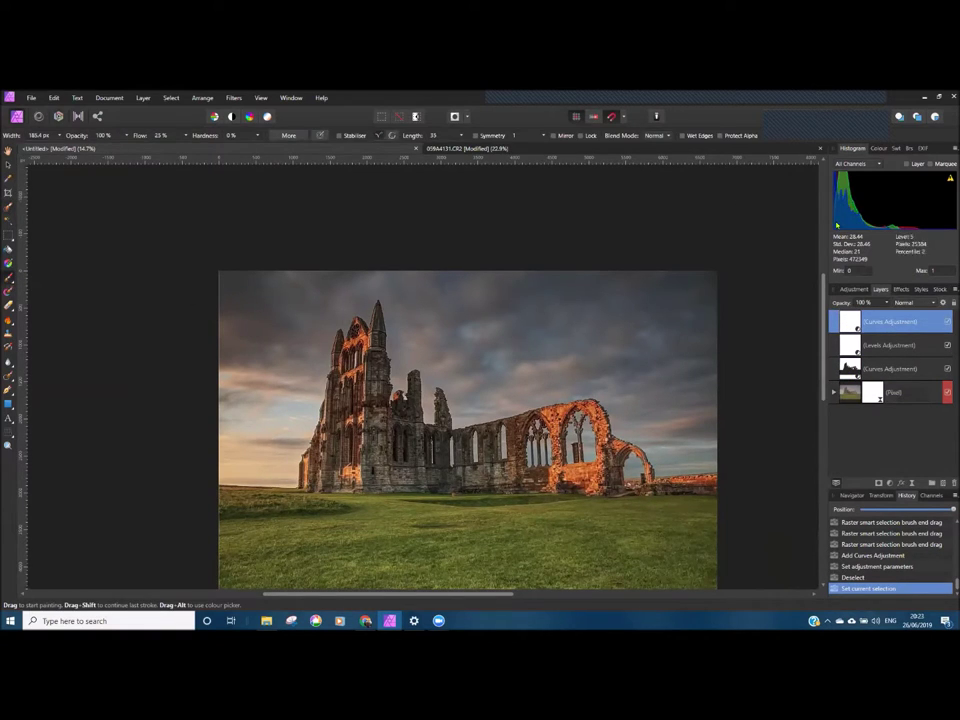
{"action": "left_click", "coordinate": [878, 148]}
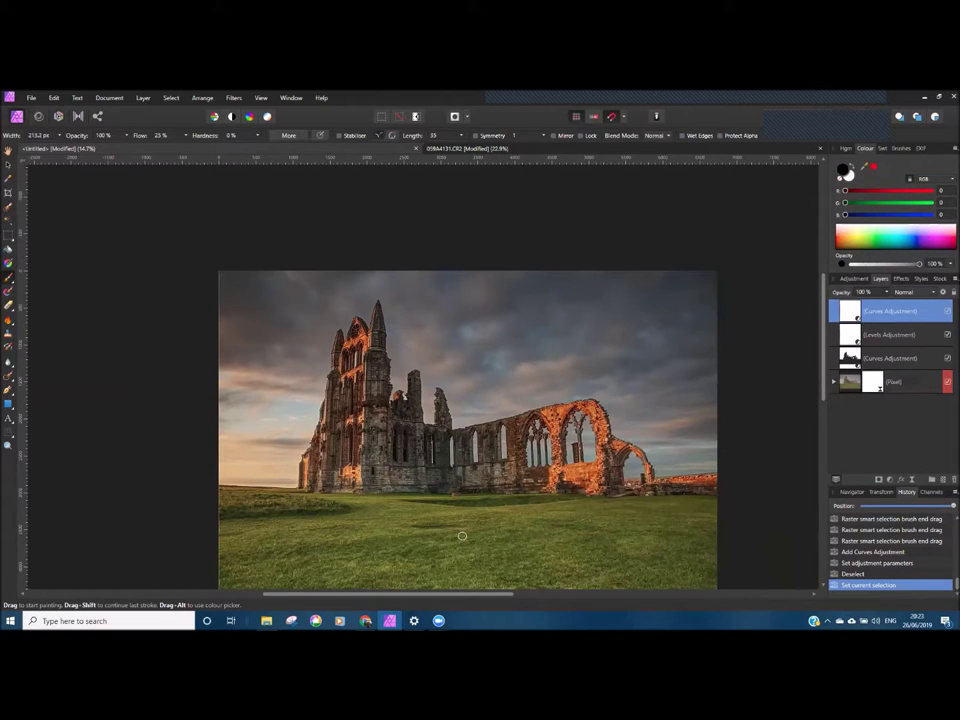
{"action": "key", "text": "bracketright"}
{"action": "key", "text": "bracketright"}
{"action": "key", "text": "bracketright"}
{"action": "key", "text": "bracketright"}
{"action": "key", "text": "bracketright"}
{"action": "key", "text": "bracketright"}
{"action": "key", "text": "bracketright"}
{"action": "key", "text": "bracketright"}
{"action": "key", "text": "bracketright"}
{"action": "key", "text": "bracketright"}
{"action": "scroll", "coordinate": [512, 474], "scroll_direction": "down", "scroll_amount": 3}
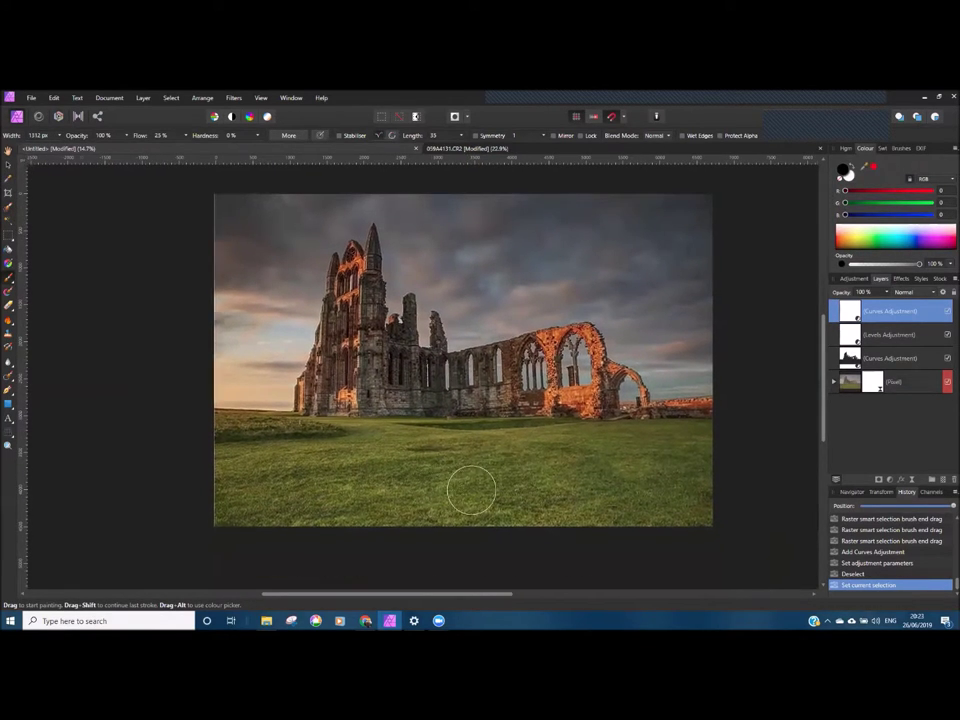
{"action": "left_click_drag", "start_coordinate": [482, 477], "coordinate": [514, 449]}
{"action": "scroll", "coordinate": [513, 451], "scroll_direction": "up", "scroll_amount": 2}
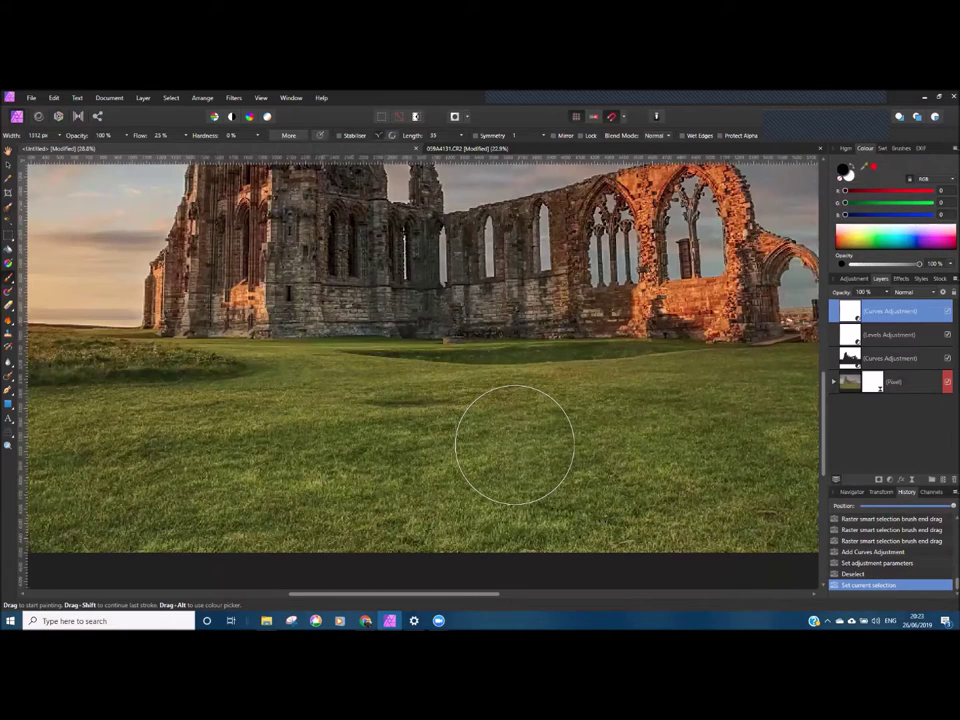
{"action": "scroll", "coordinate": [508, 457], "scroll_direction": "down", "scroll_amount": 2}
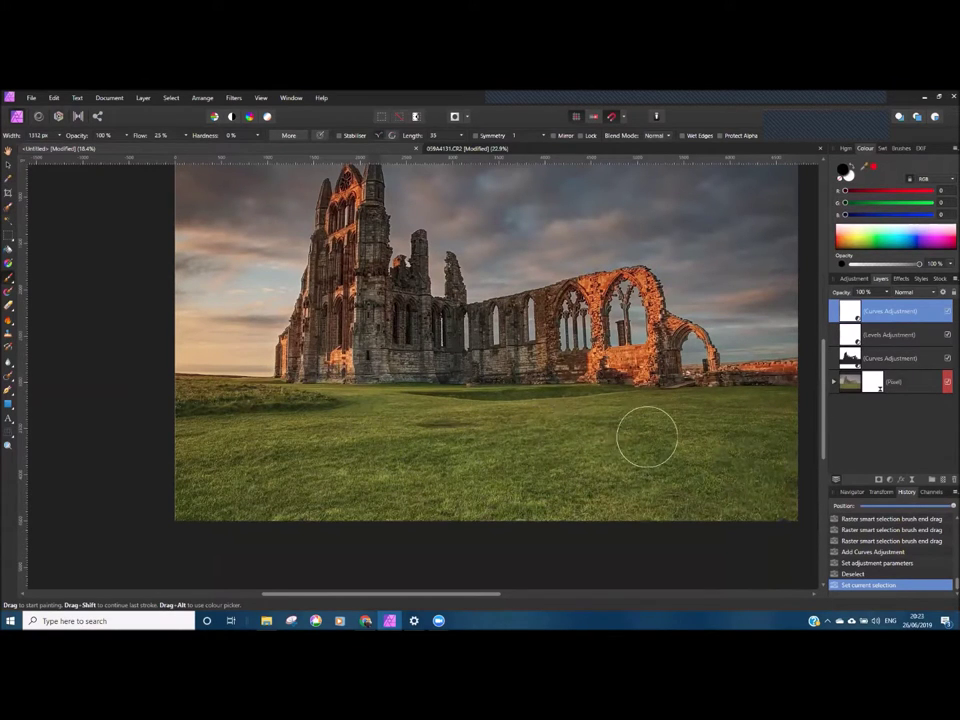
{"action": "left_click_drag", "start_coordinate": [585, 422], "coordinate": [716, 433]}
{"action": "left_click_drag", "start_coordinate": [579, 424], "coordinate": [723, 435]}
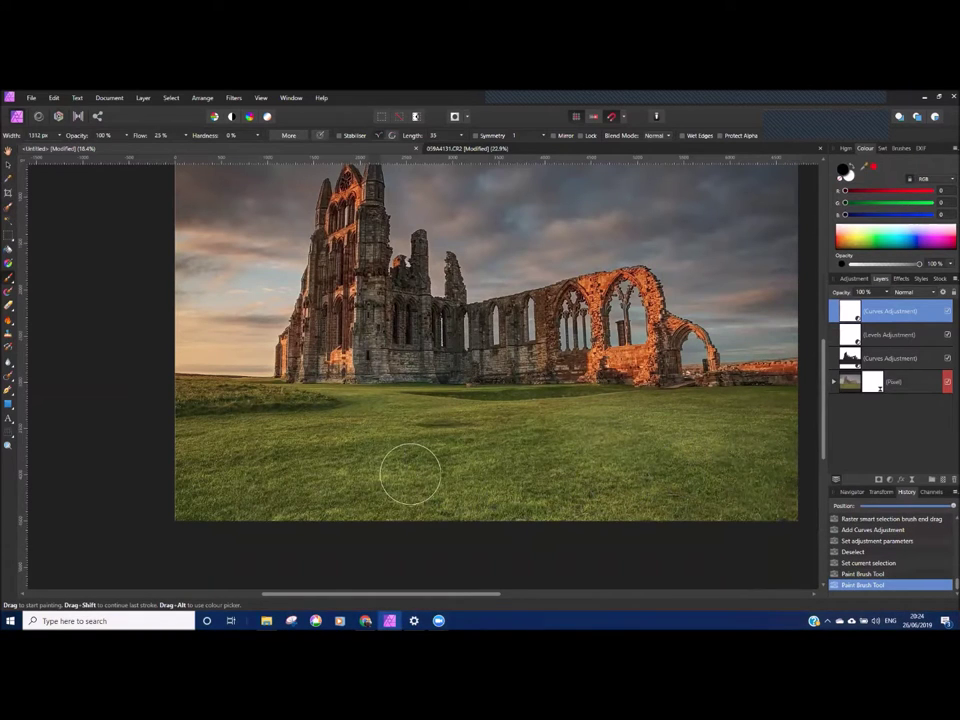
{"action": "mouse_move", "coordinate": [315, 440]}
{"action": "left_mouse_down"}
{"action": "mouse_move", "coordinate": [251, 442]}
{"action": "mouse_move", "coordinate": [444, 424]}
{"action": "mouse_move", "coordinate": [336, 450]}
{"action": "mouse_move", "coordinate": [457, 453]}
{"action": "mouse_move", "coordinate": [591, 511]}
{"action": "mouse_move", "coordinate": [317, 486]}
{"action": "mouse_move", "coordinate": [248, 491]}
{"action": "mouse_move", "coordinate": [341, 506]}
{"action": "left_mouse_up"}
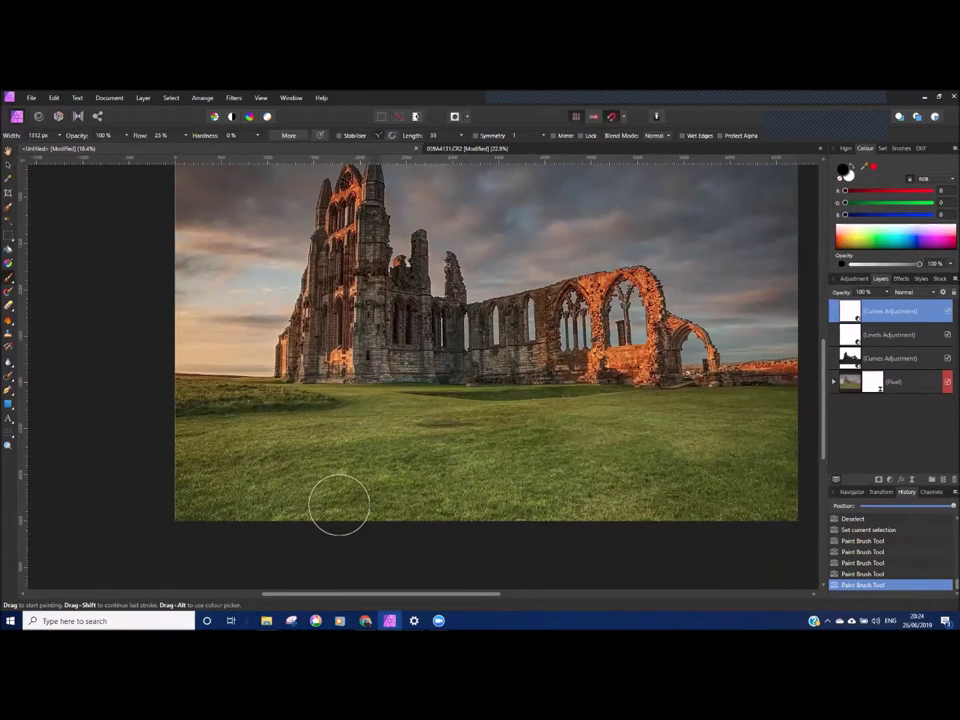
Examine the painted grass up close and compare it with the whole abbey photo.
{"action": "scroll", "coordinate": [454, 407], "scroll_direction": "up", "scroll_amount": 2}
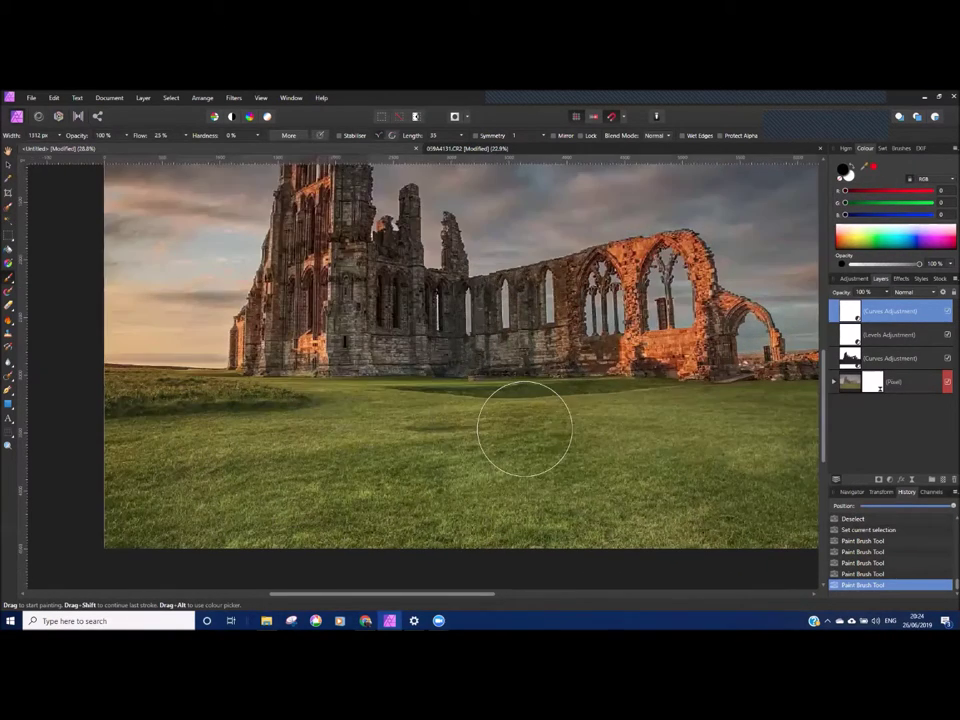
{"action": "scroll", "coordinate": [507, 480], "scroll_direction": "down", "scroll_amount": 4}
{"action": "scroll", "coordinate": [586, 513], "scroll_direction": "up", "scroll_amount": 1}
{"action": "left_click_drag", "start_coordinate": [629, 513], "coordinate": [496, 500]}
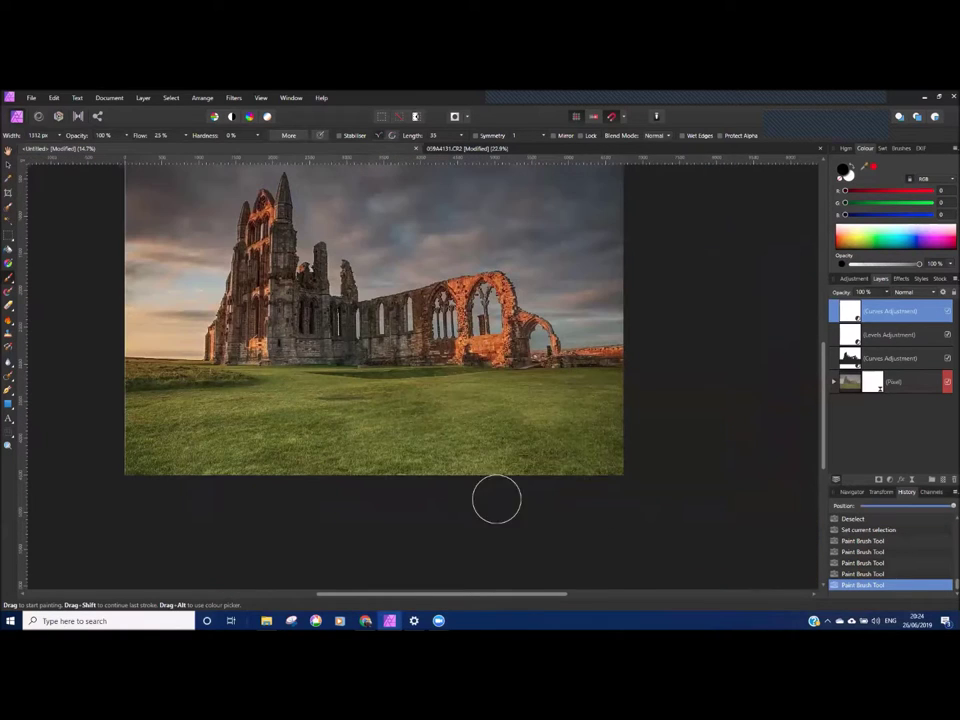
{"action": "scroll", "coordinate": [493, 411], "scroll_direction": "left", "scroll_amount": 3}
{"action": "scroll", "coordinate": [549, 439], "scroll_direction": "up", "scroll_amount": 1}
{"action": "scroll", "coordinate": [549, 439], "scroll_direction": "right", "scroll_amount": 1}
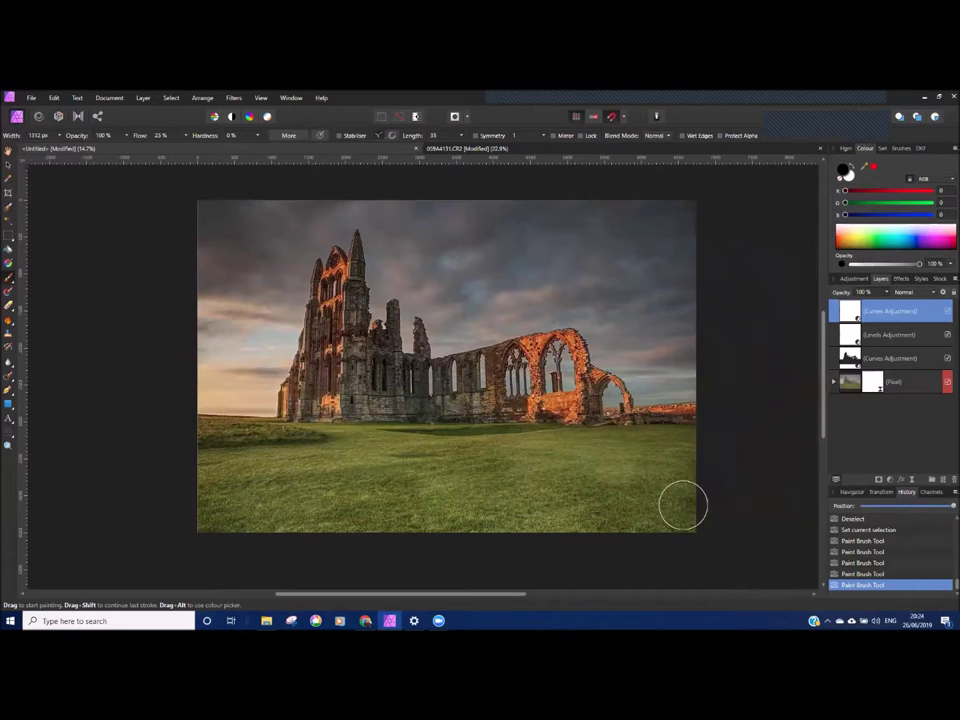
{"action": "scroll", "coordinate": [315, 380], "scroll_direction": "up", "scroll_amount": 3}
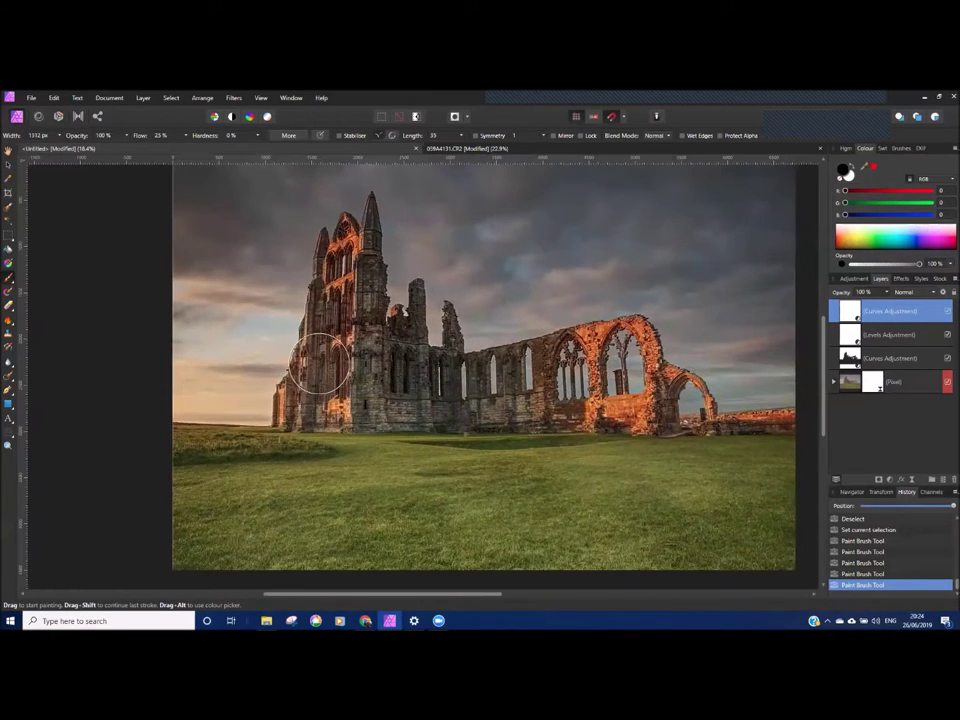
{"action": "scroll", "coordinate": [290, 392], "scroll_direction": "down", "scroll_amount": 3}
Add a fill layer above all other layers and apply a linear gradient from the photo's top edge to near its bottom edge.
{"action": "left_click", "coordinate": [890, 381]}
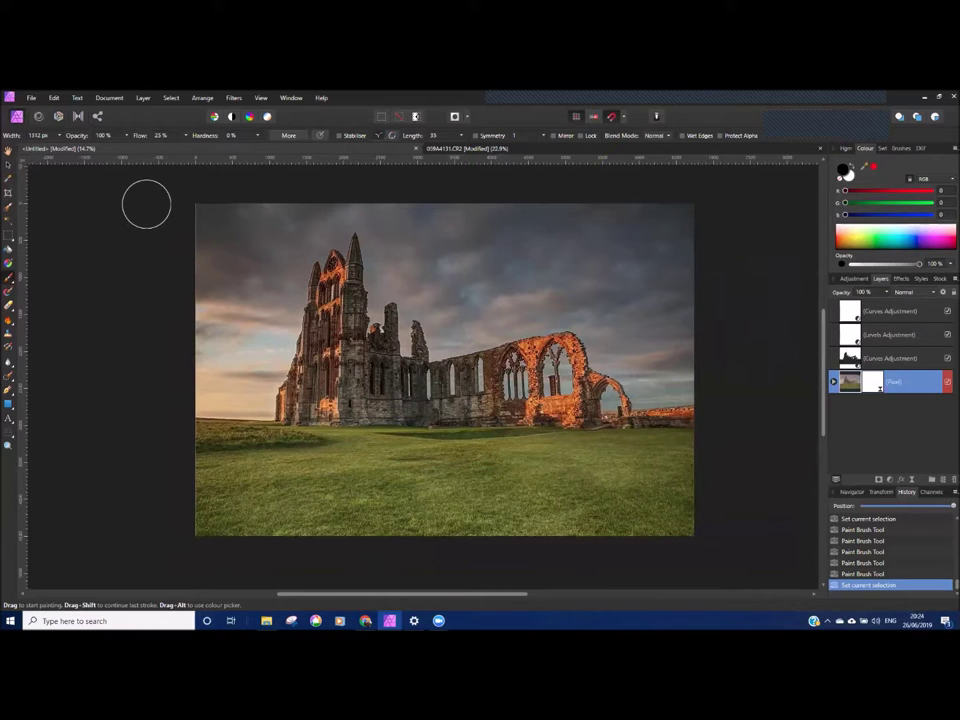
{"action": "scroll", "coordinate": [148, 204], "scroll_direction": "down", "scroll_amount": 3}
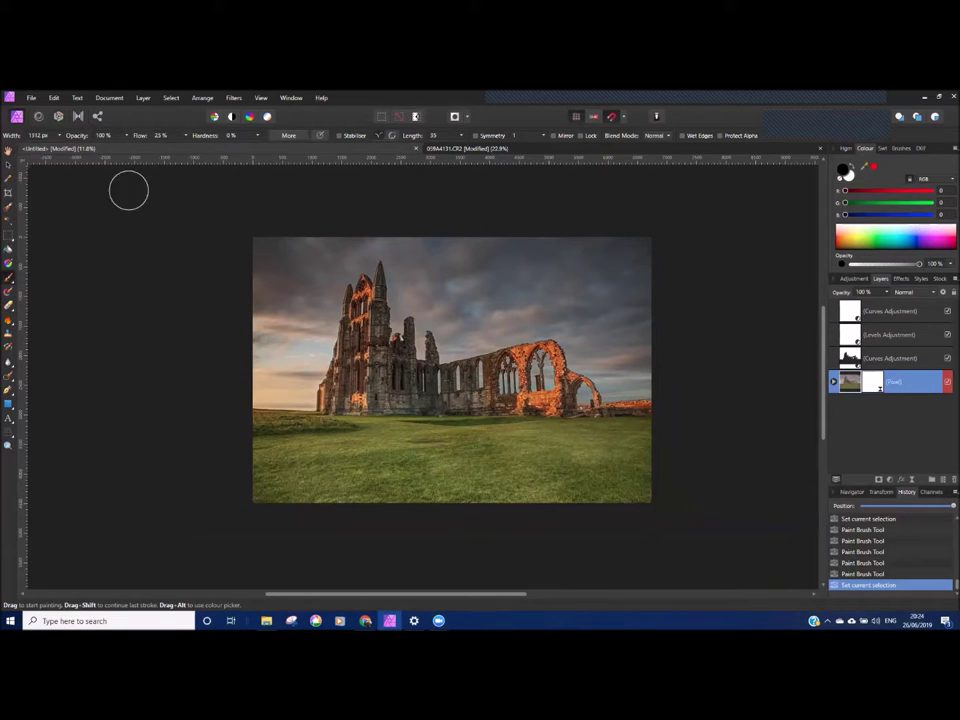
{"action": "left_click", "coordinate": [142, 97]}
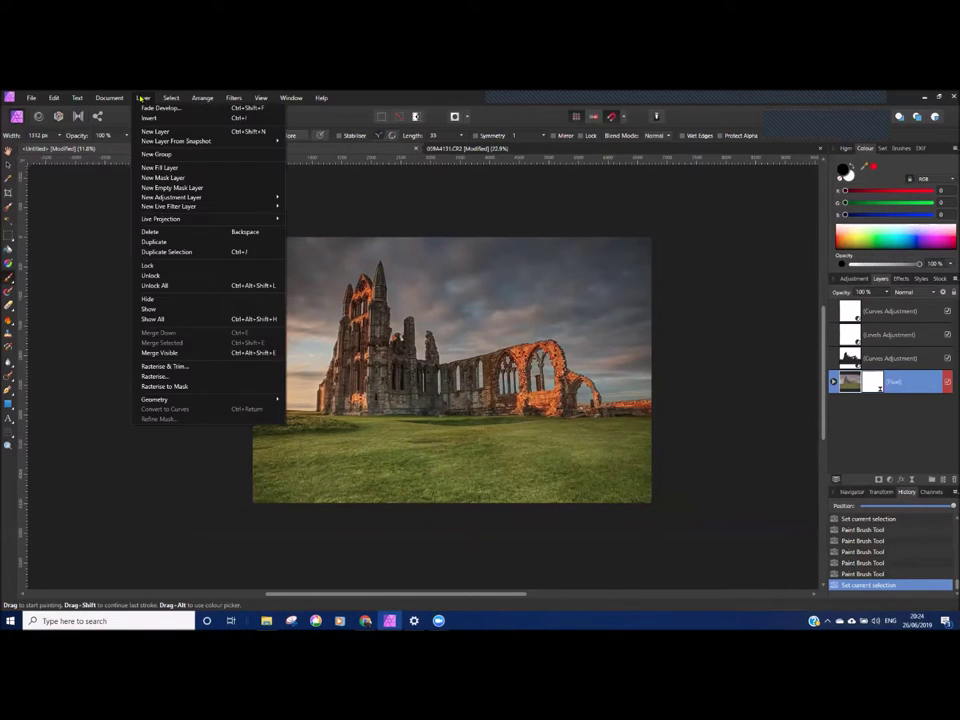
{"action": "left_click", "coordinate": [175, 168]}
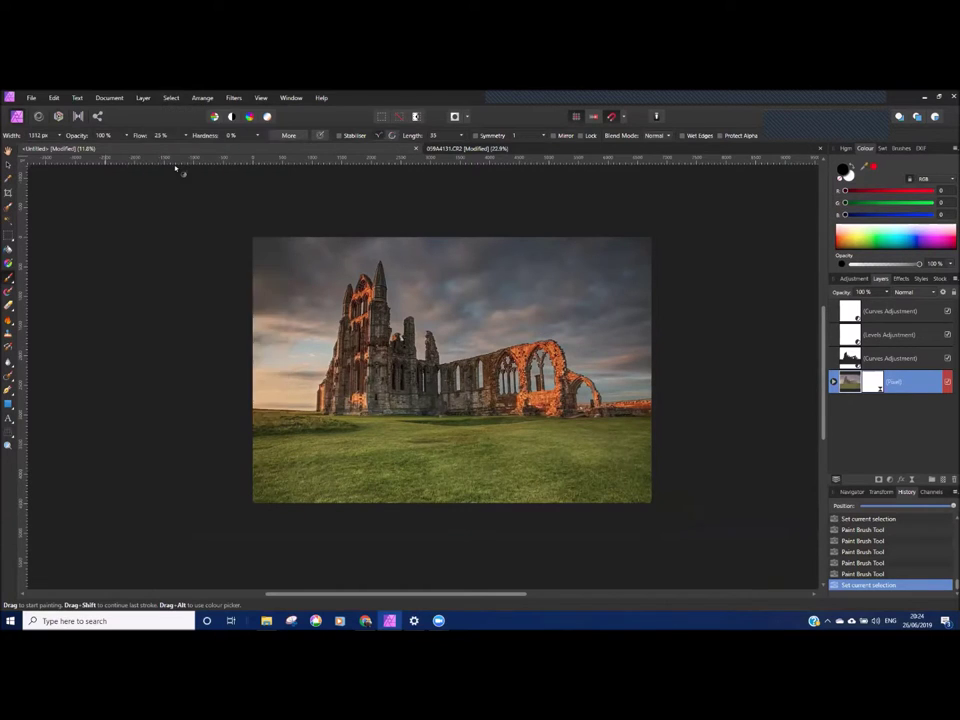
{"action": "left_click_drag", "start_coordinate": [842, 383], "coordinate": [848, 304]}
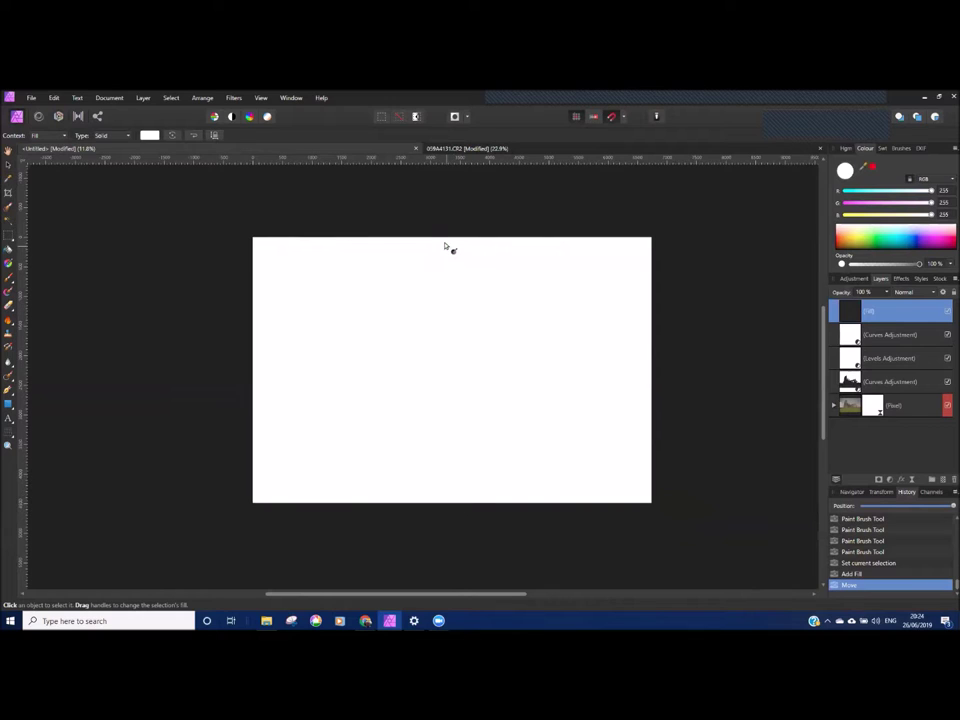
{"action": "left_click_drag", "start_coordinate": [446, 238], "coordinate": [443, 495]}
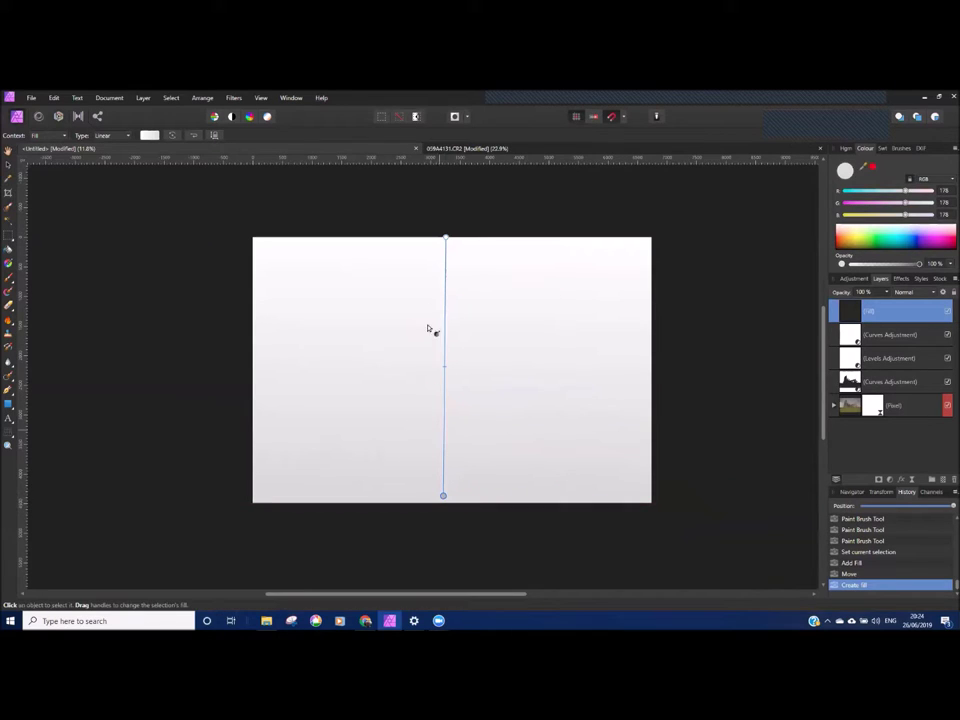
Set the gradient's upper stop to black (RGB 0, 0, 0).
{"action": "left_click", "coordinate": [150, 135]}
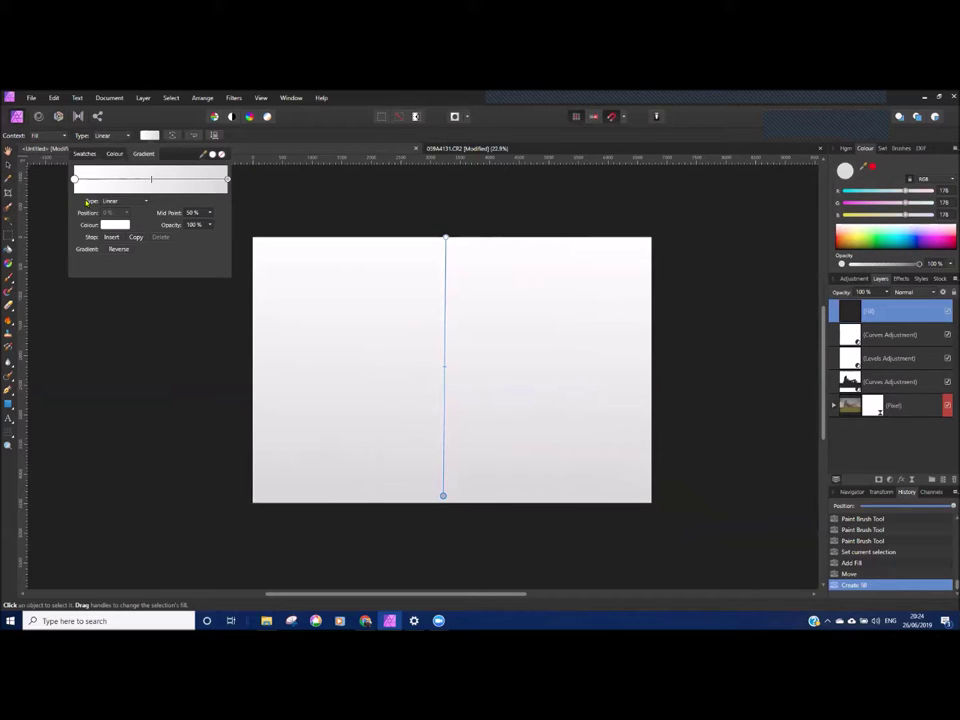
{"action": "left_click", "coordinate": [73, 182]}
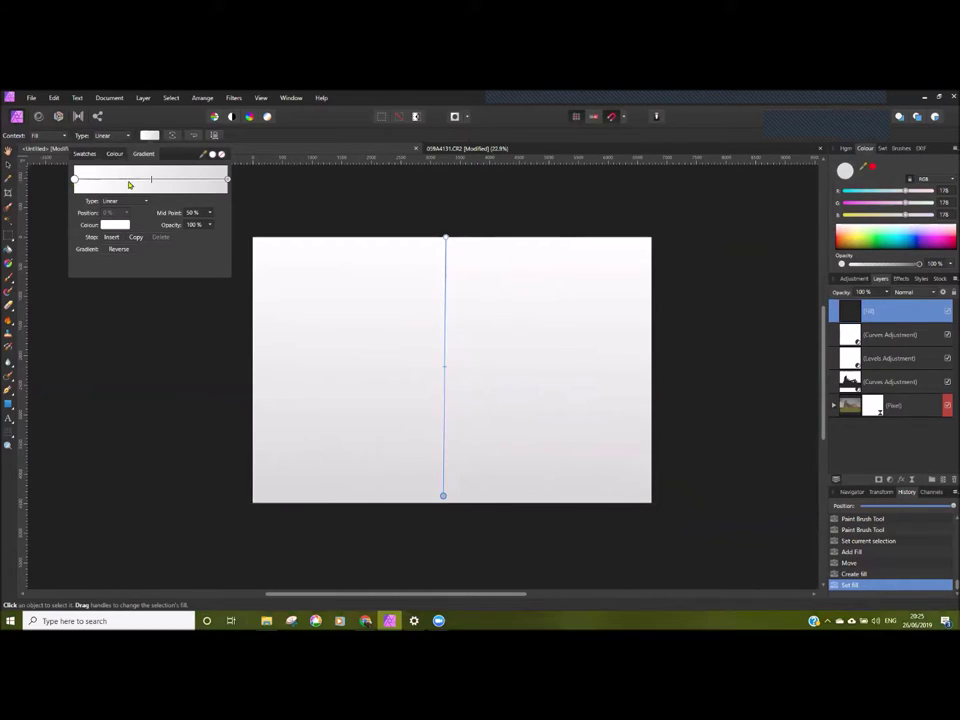
{"action": "left_click", "coordinate": [229, 180]}
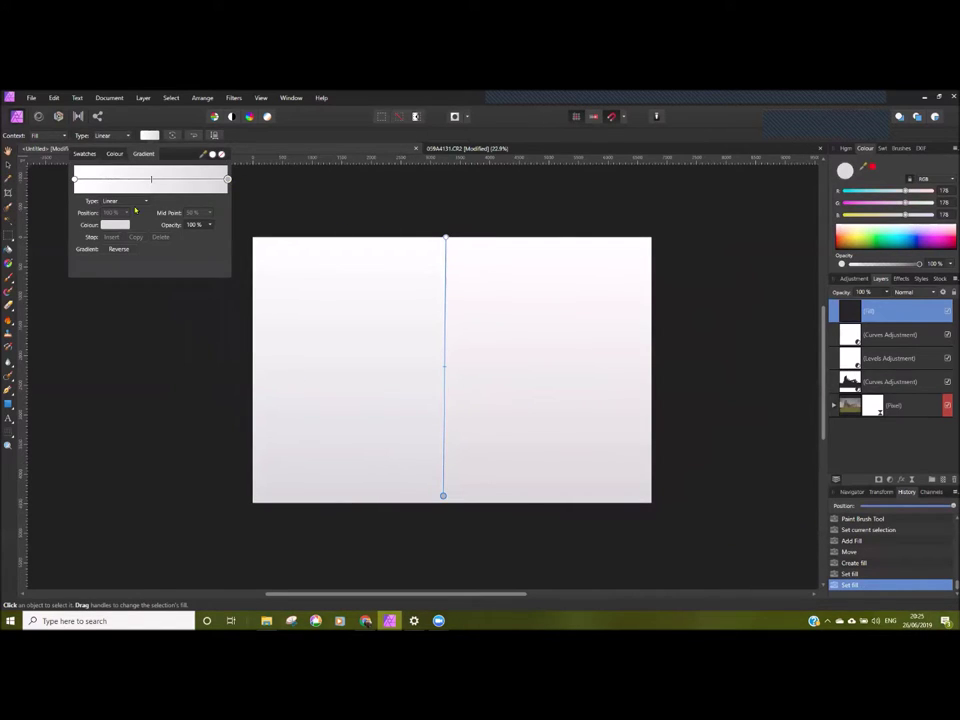
{"action": "left_click", "coordinate": [73, 180]}
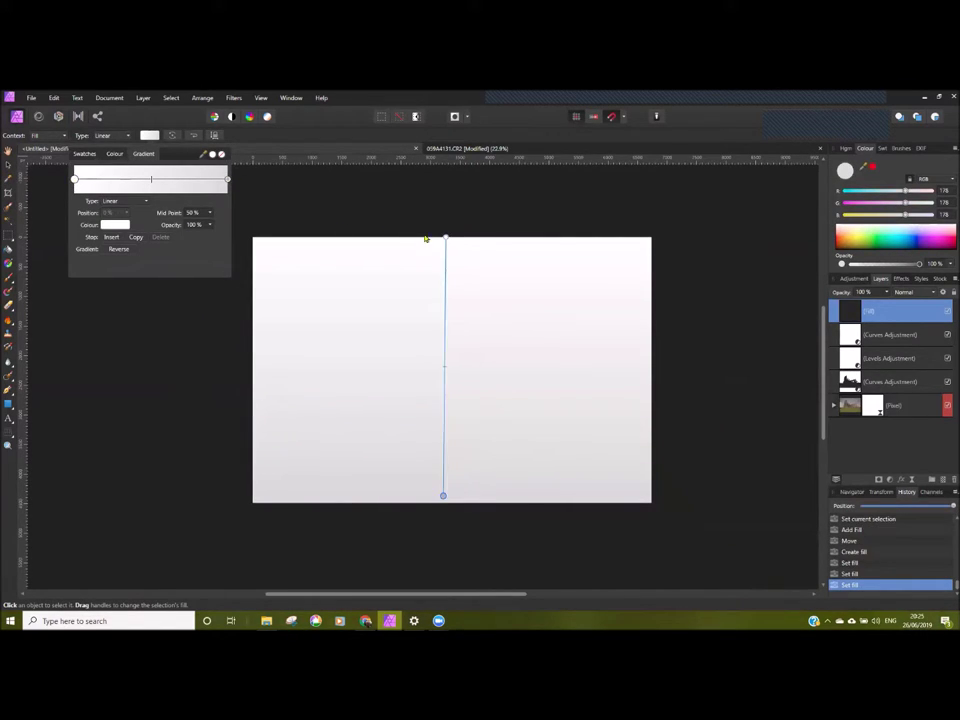
{"action": "left_click", "coordinate": [115, 225]}
{"action": "left_click_drag", "start_coordinate": [100, 322], "coordinate": [100, 342]}
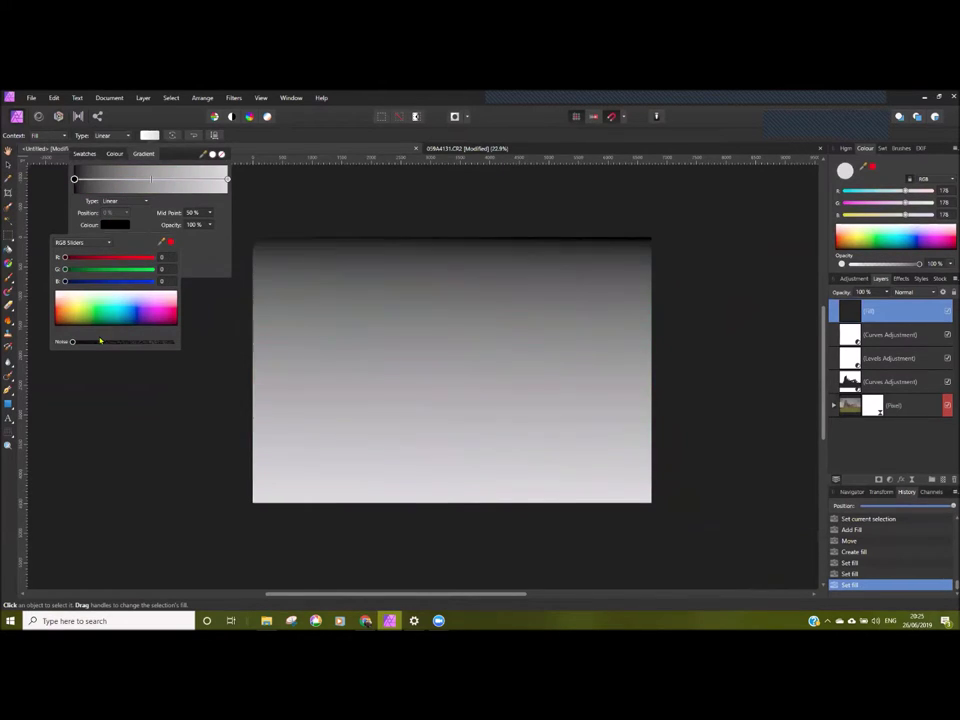
{"action": "left_click", "coordinate": [478, 265]}
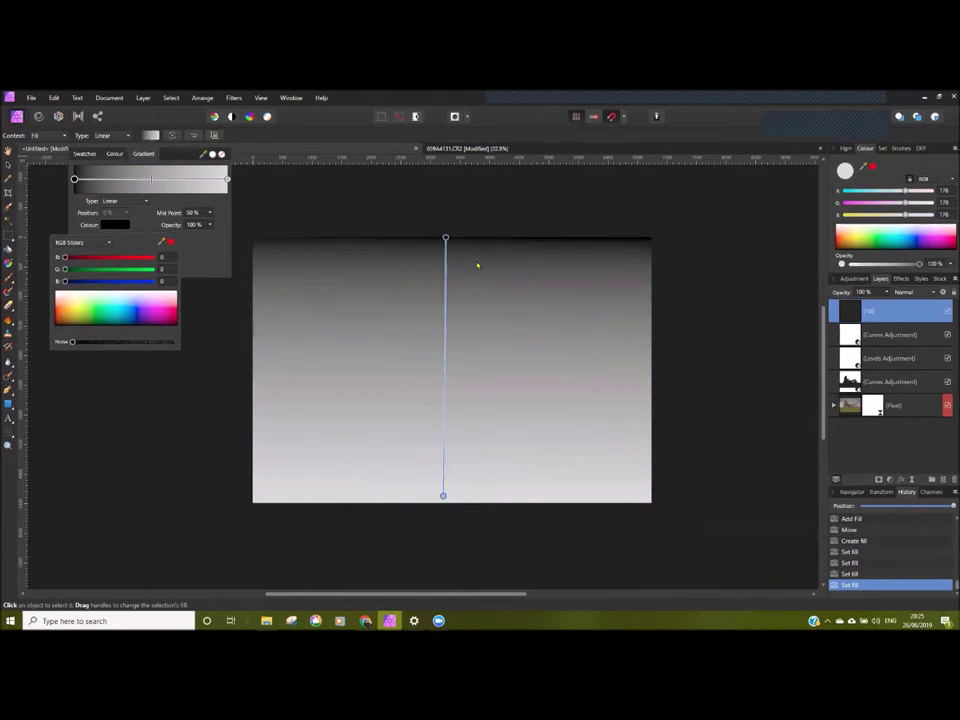
{"action": "left_click", "coordinate": [196, 249]}
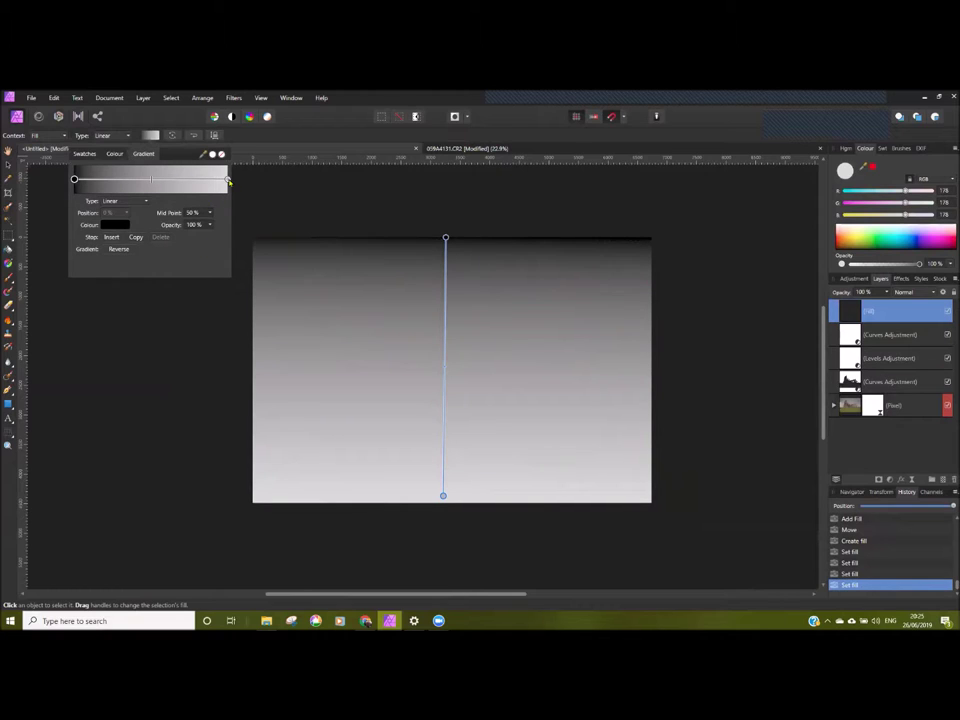
Set the opacity of the gradient's lower stop to 0%.
{"action": "left_click", "coordinate": [228, 181]}
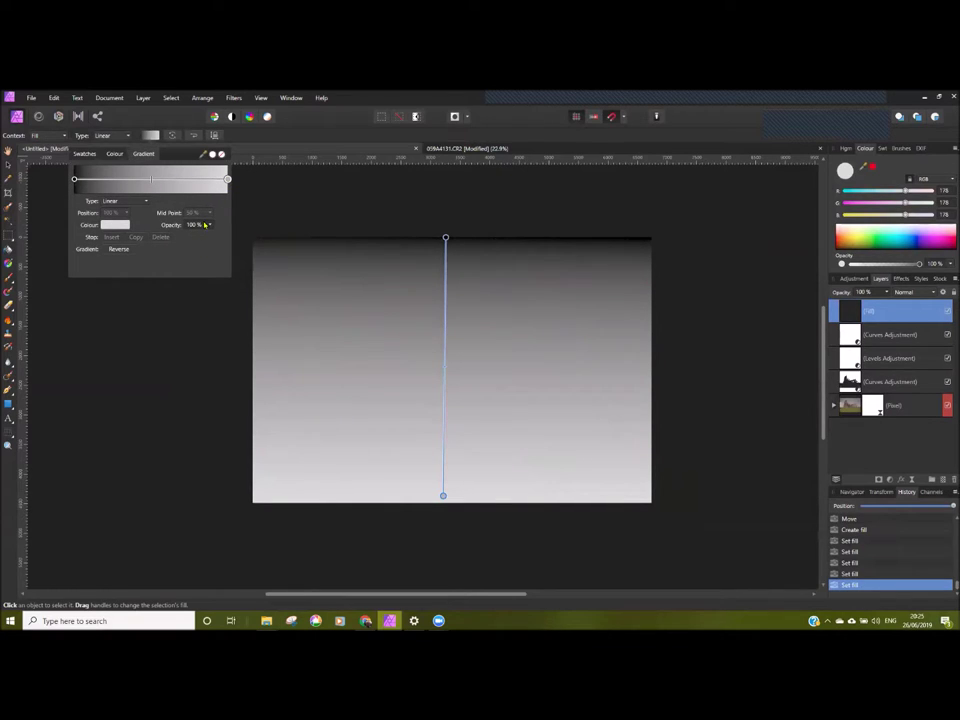
{"action": "left_click", "coordinate": [209, 225]}
{"action": "left_click_drag", "start_coordinate": [210, 236], "coordinate": [128, 238]}
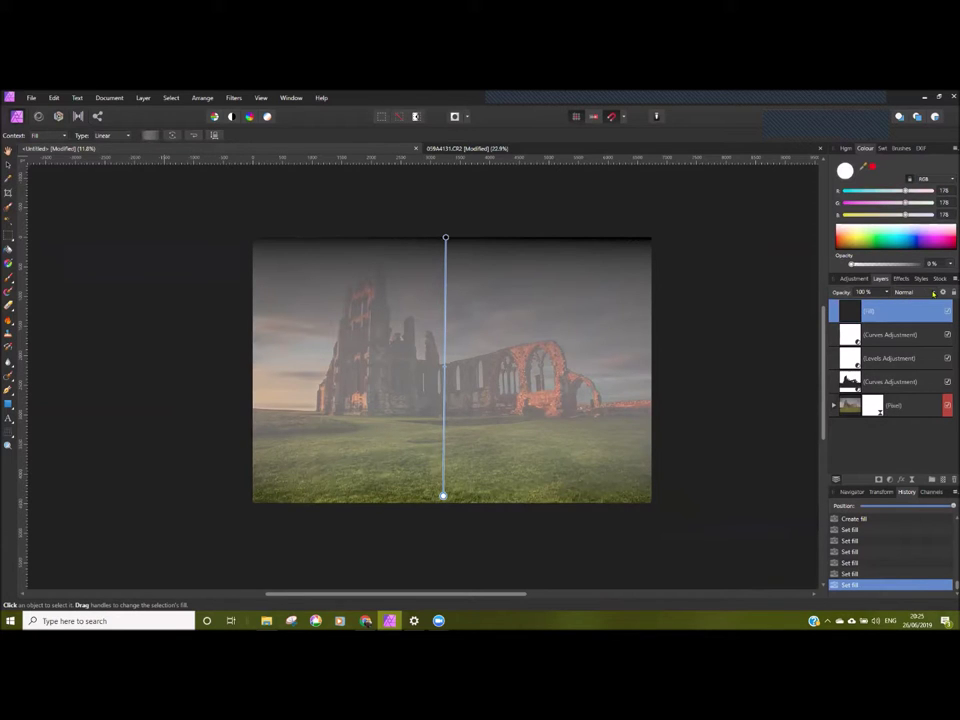
Set the fill layer's blend mode to Overlay and extend the gradient from above the photo down to its bottom edge.
{"action": "left_click", "coordinate": [933, 293]}
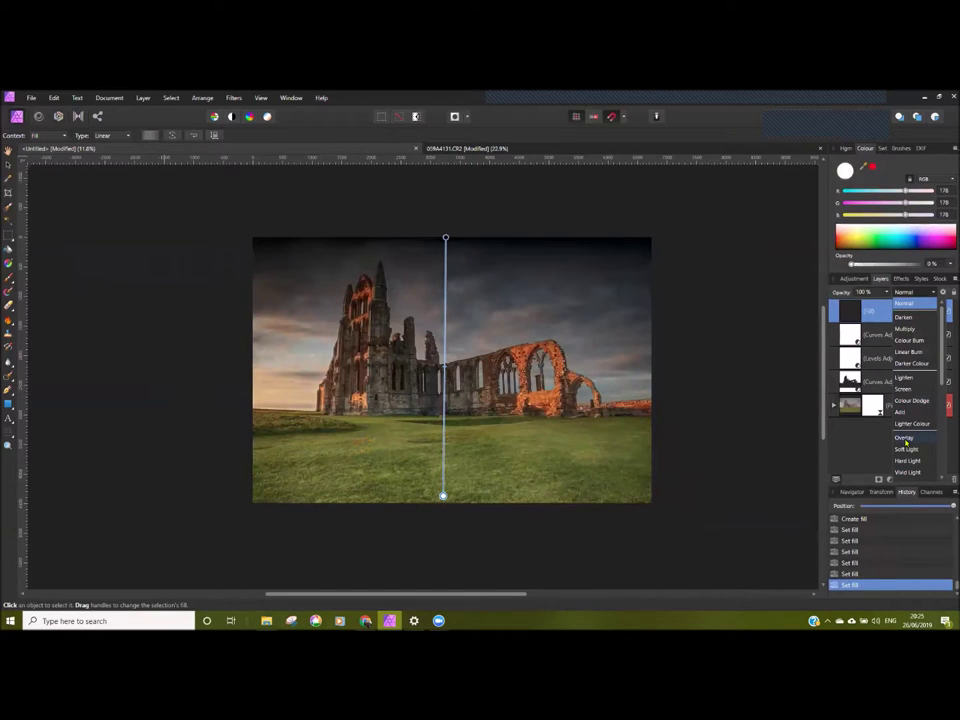
{"action": "left_click", "coordinate": [905, 439]}
{"action": "left_click_drag", "start_coordinate": [445, 237], "coordinate": [444, 200]}
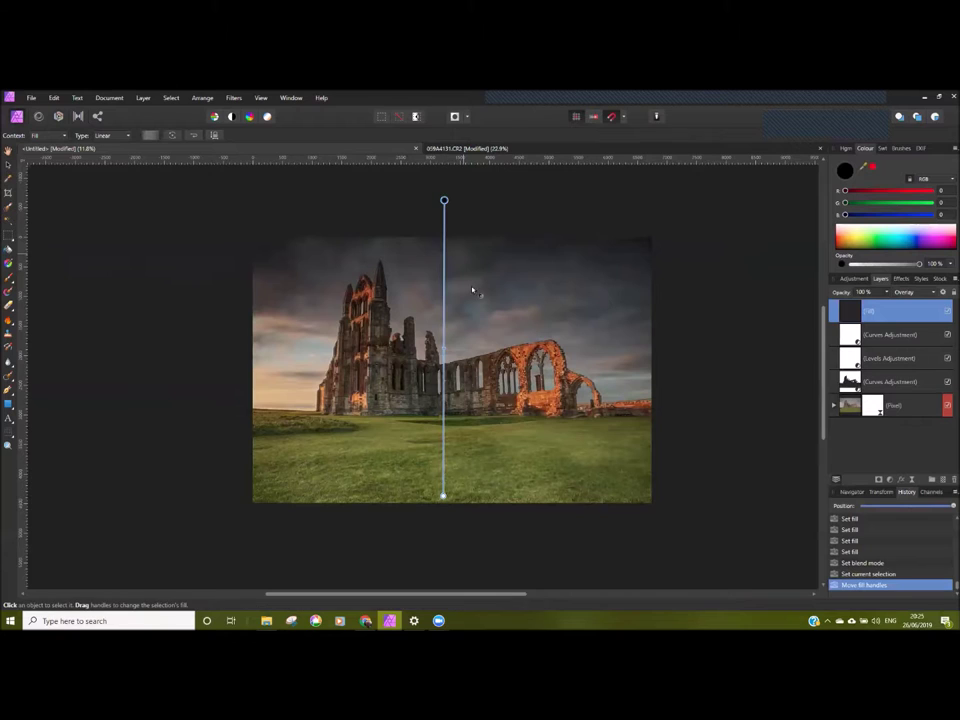
{"action": "left_click_drag", "start_coordinate": [443, 494], "coordinate": [441, 503]}
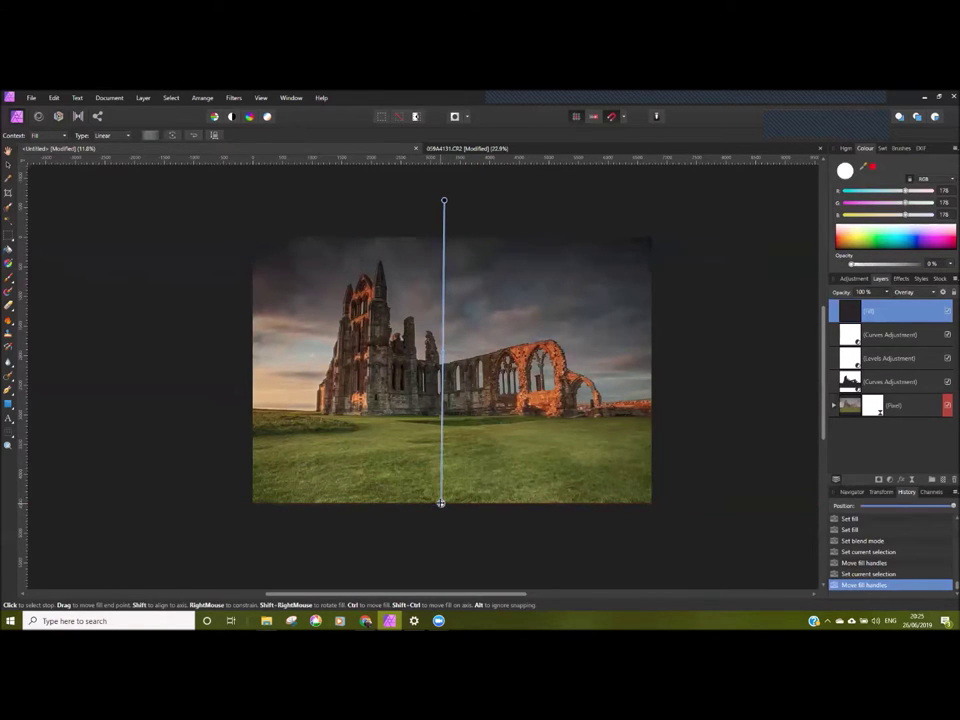
Shift the black gradient's midpoint down to 68% and nudge its upper end slightly up and to the left.
{"action": "mouse_move", "coordinate": [442, 343]}
{"action": "left_mouse_down"}
{"action": "mouse_move", "coordinate": [443, 289]}
{"action": "mouse_move", "coordinate": [442, 405]}
{"action": "left_mouse_up"}
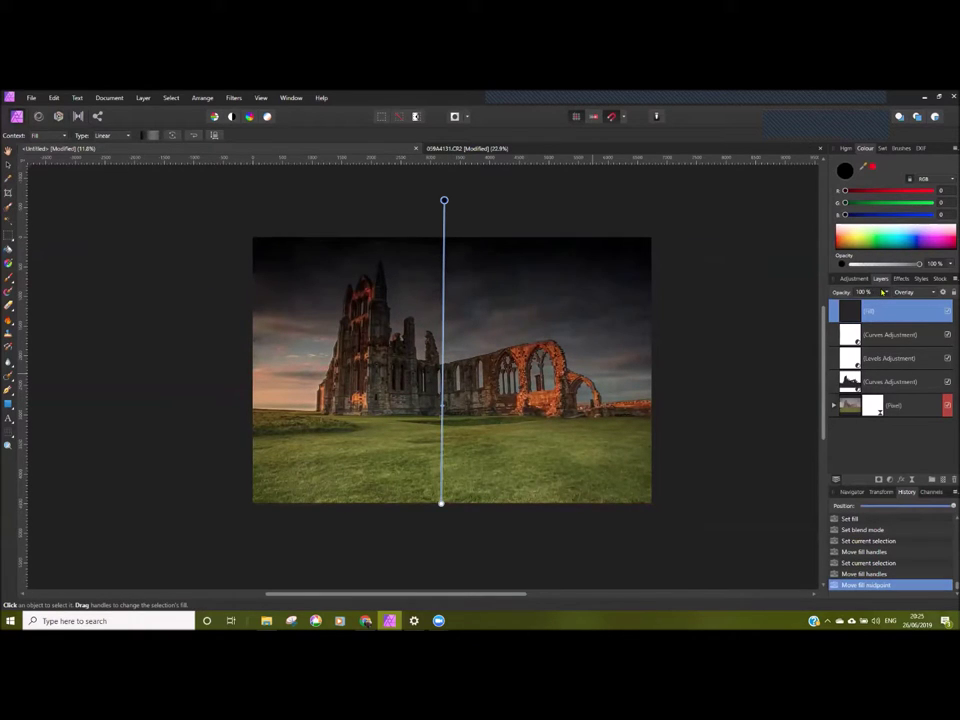
{"action": "left_click", "coordinate": [886, 293]}
{"action": "mouse_move", "coordinate": [886, 301]}
{"action": "left_mouse_down"}
{"action": "mouse_move", "coordinate": [846, 302]}
{"action": "mouse_move", "coordinate": [891, 300]}
{"action": "left_mouse_up"}
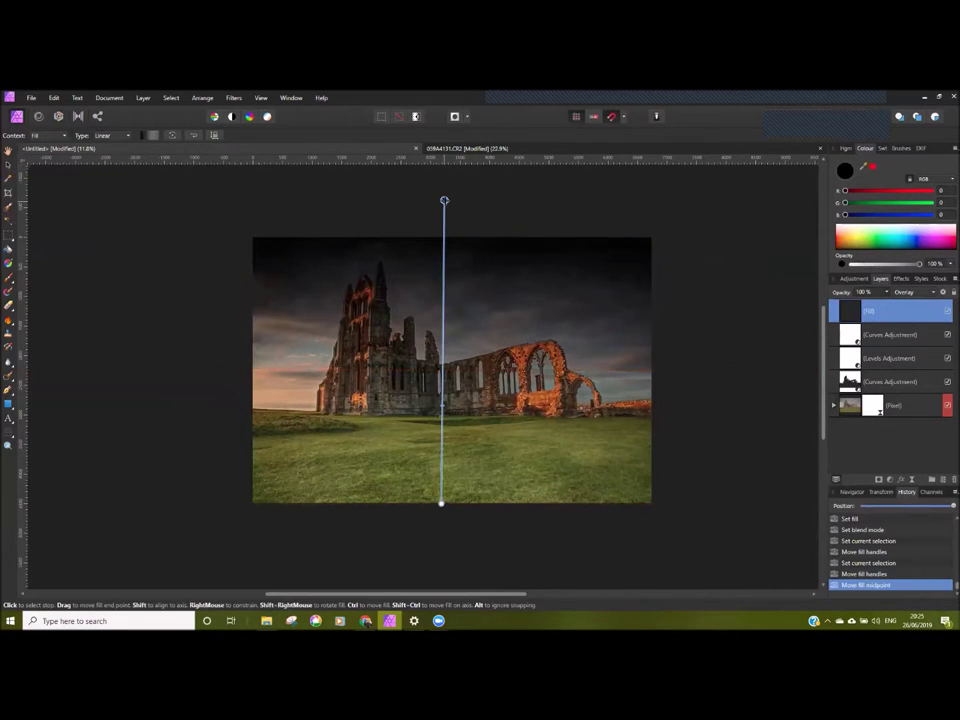
{"action": "left_click_drag", "start_coordinate": [443, 197], "coordinate": [438, 196]}
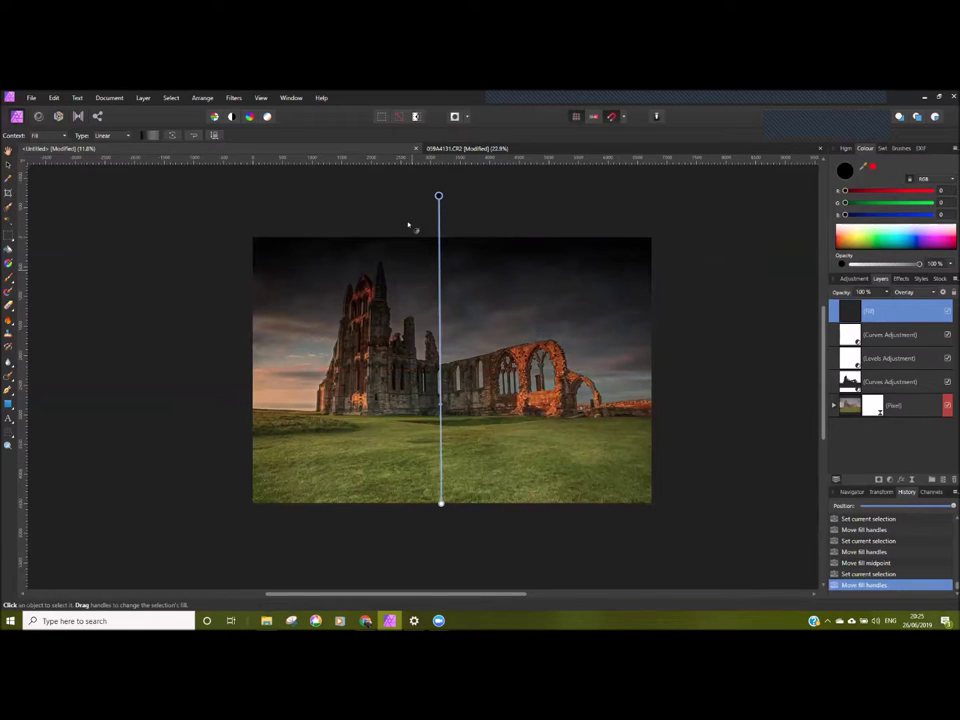
Angle the black gradient diagonally from outside the photo's upper-left side down to the lower part of its right edge.
{"action": "left_click_drag", "start_coordinate": [438, 196], "coordinate": [152, 298]}
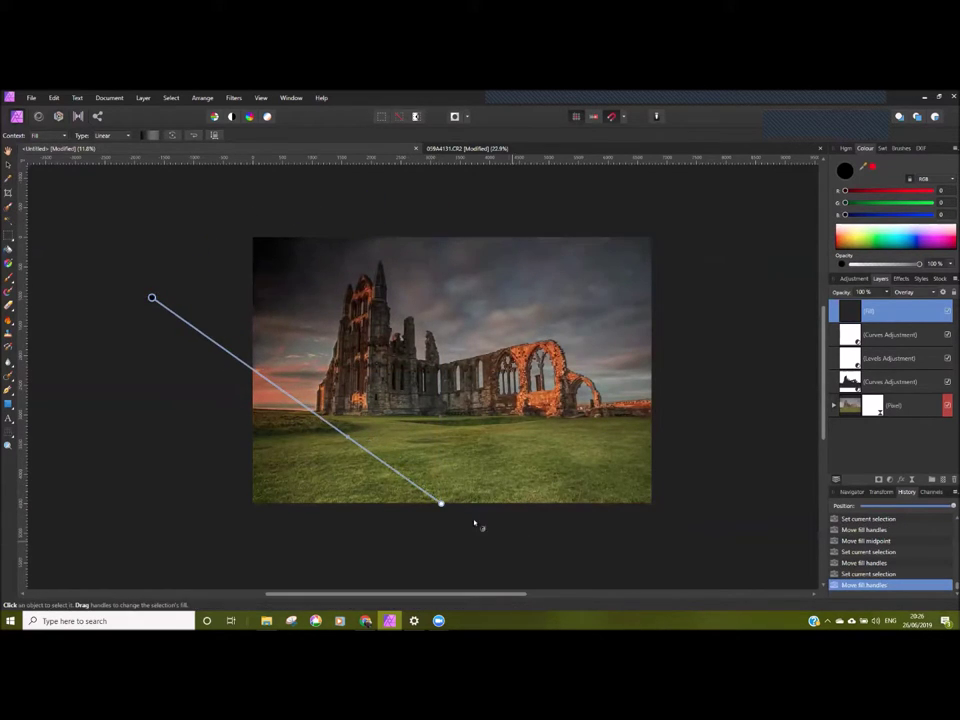
{"action": "left_click_drag", "start_coordinate": [452, 486], "coordinate": [640, 448]}
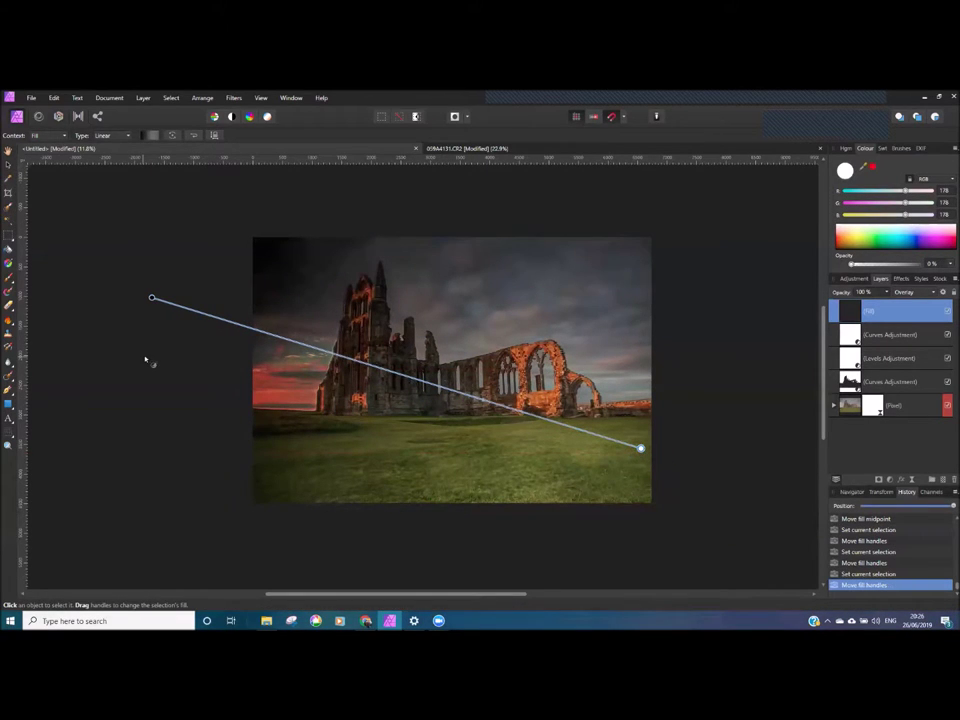
{"action": "left_click_drag", "start_coordinate": [152, 297], "coordinate": [156, 267]}
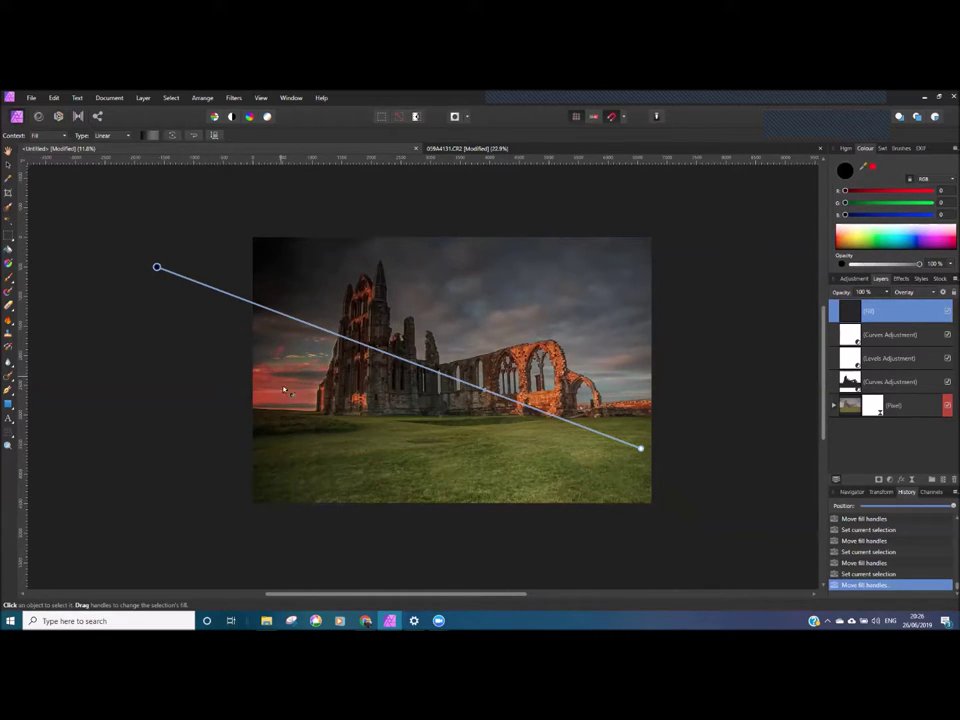
Change the gradient's black starting stop to orange-red (RGB 131, 19, 0).
{"action": "left_click", "coordinate": [149, 136]}
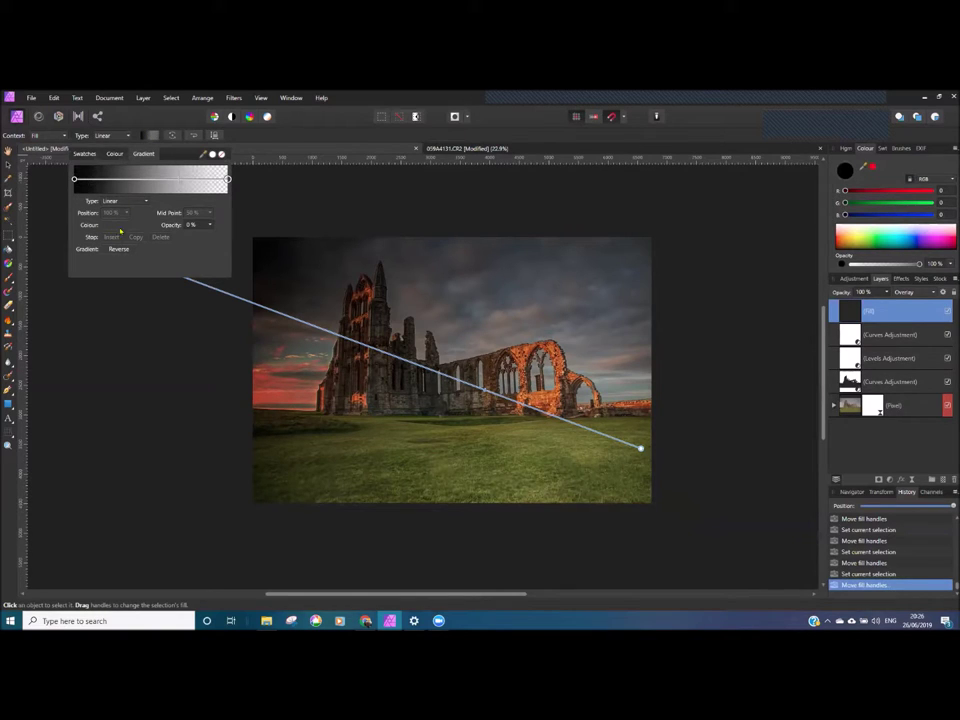
{"action": "left_click", "coordinate": [74, 180]}
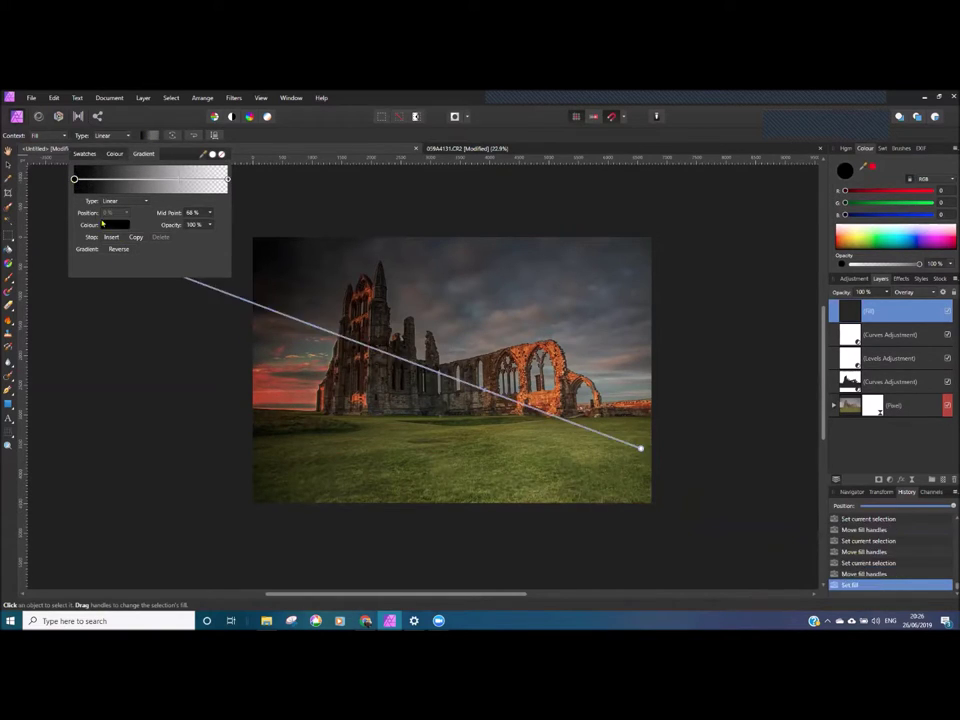
{"action": "left_click", "coordinate": [115, 225]}
{"action": "mouse_move", "coordinate": [74, 316]}
{"action": "left_mouse_down"}
{"action": "mouse_move", "coordinate": [70, 305]}
{"action": "mouse_move", "coordinate": [60, 321]}
{"action": "left_mouse_up"}
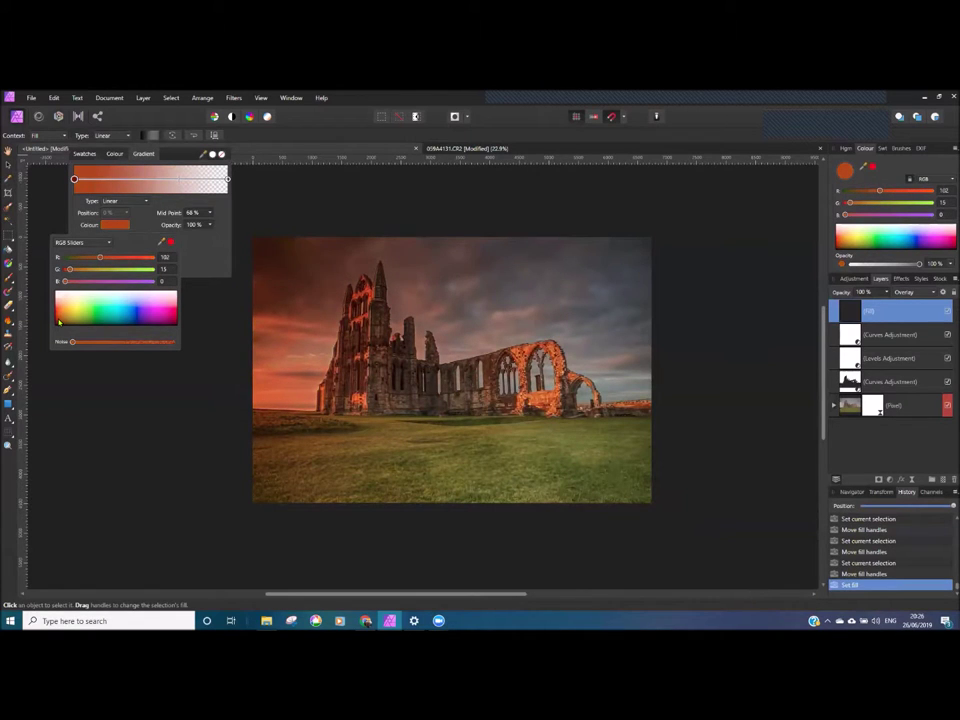
{"action": "left_click_drag", "start_coordinate": [58, 321], "coordinate": [58, 318]}
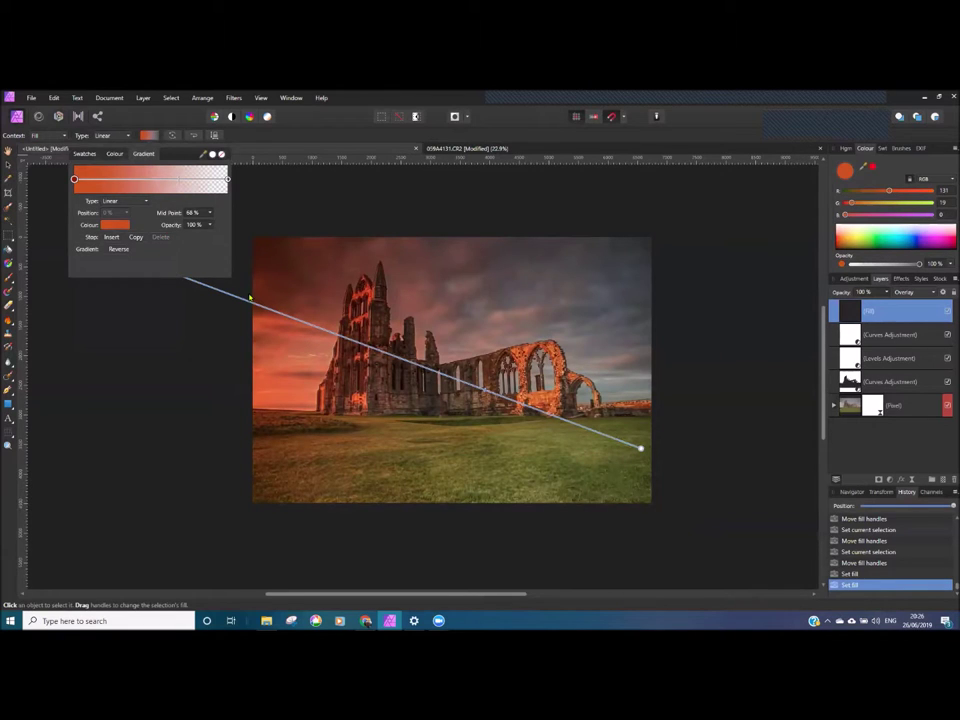
Redraw the orange-red gradient from beyond the photo's upper-left corner past its right edge, shift its midpoint rightward, and set layer opacity to 70%.
{"action": "left_click", "coordinate": [213, 349]}
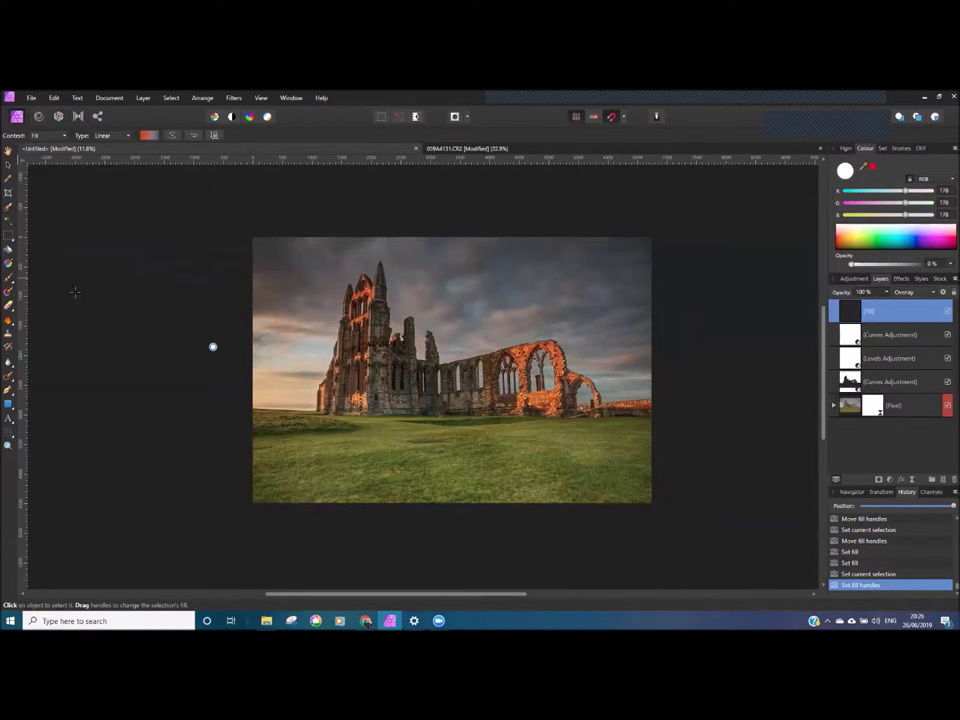
{"action": "key", "text": "b"}
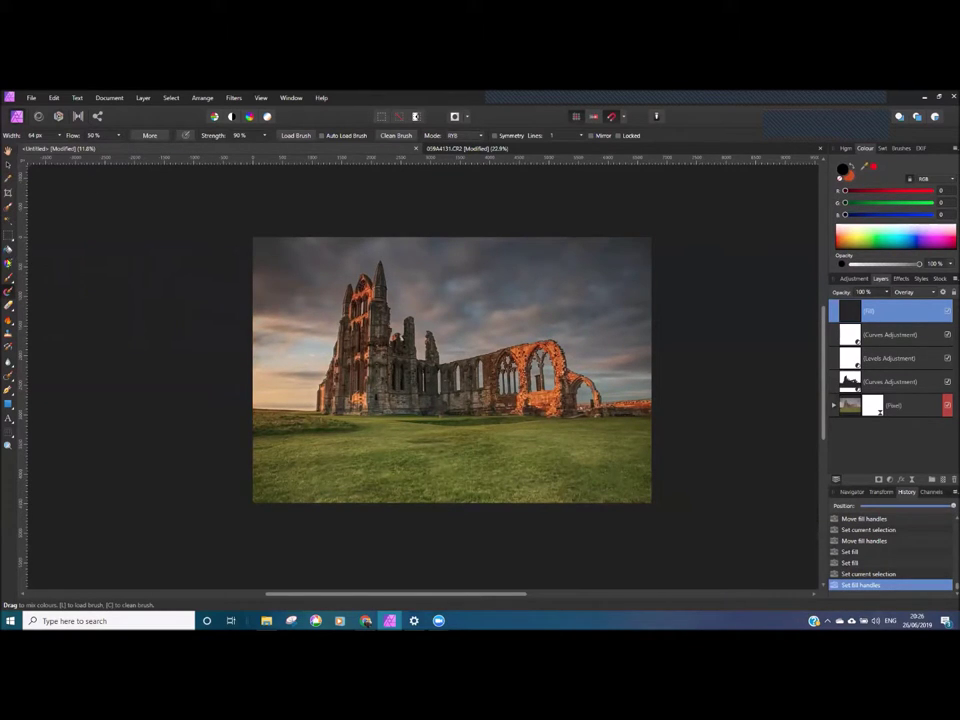
{"action": "key", "text": "g"}
{"action": "left_click_drag", "start_coordinate": [213, 347], "coordinate": [694, 410]}
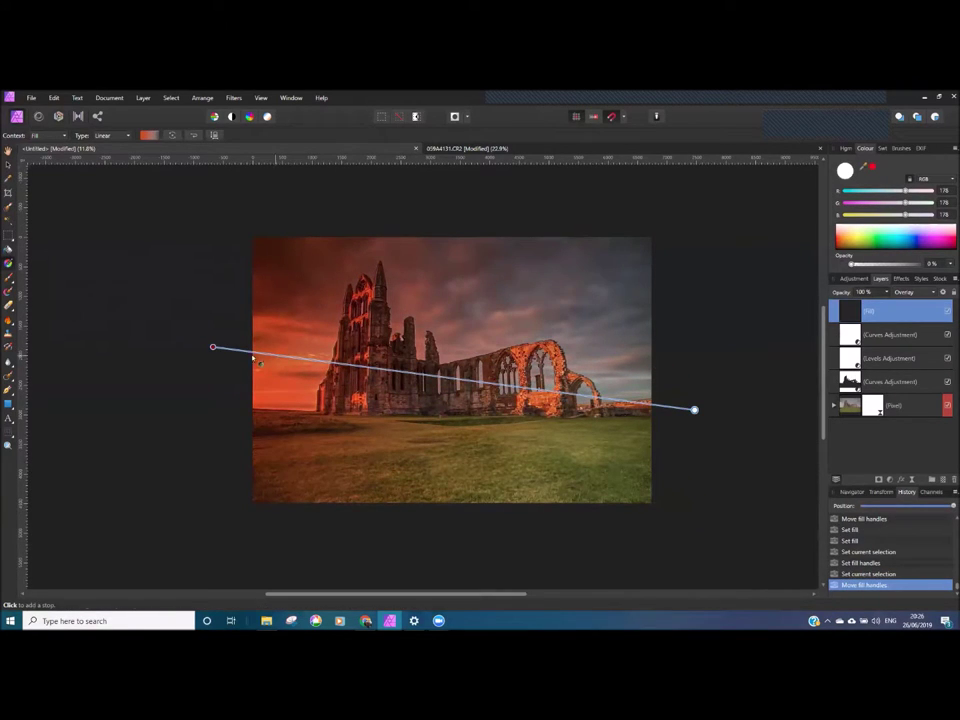
{"action": "left_click_drag", "start_coordinate": [213, 347], "coordinate": [99, 317]}
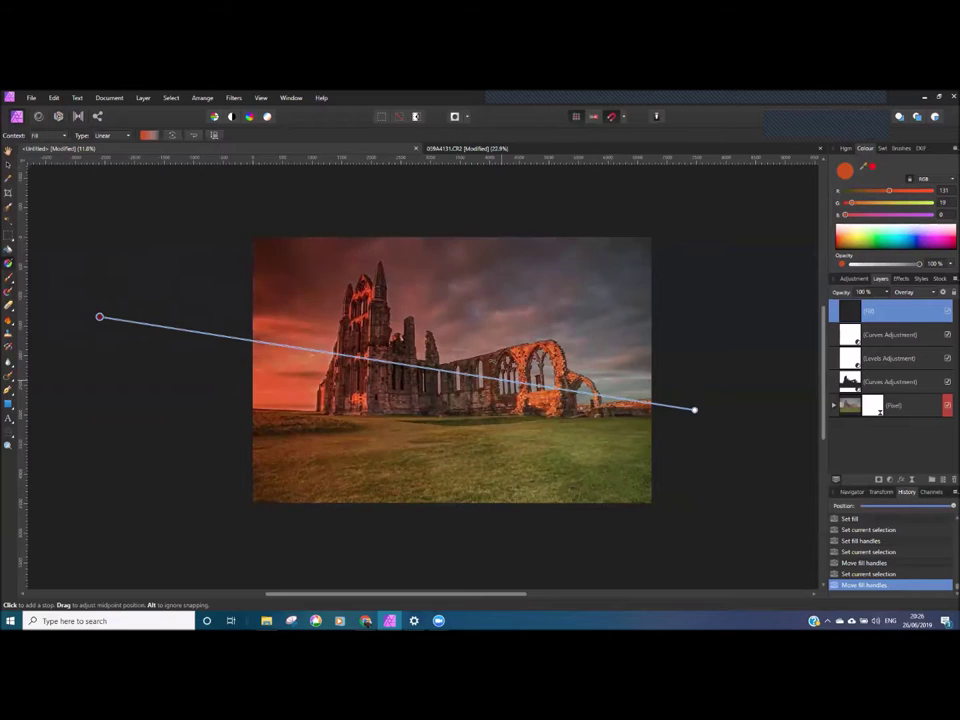
{"action": "left_click_drag", "start_coordinate": [501, 380], "coordinate": [540, 386]}
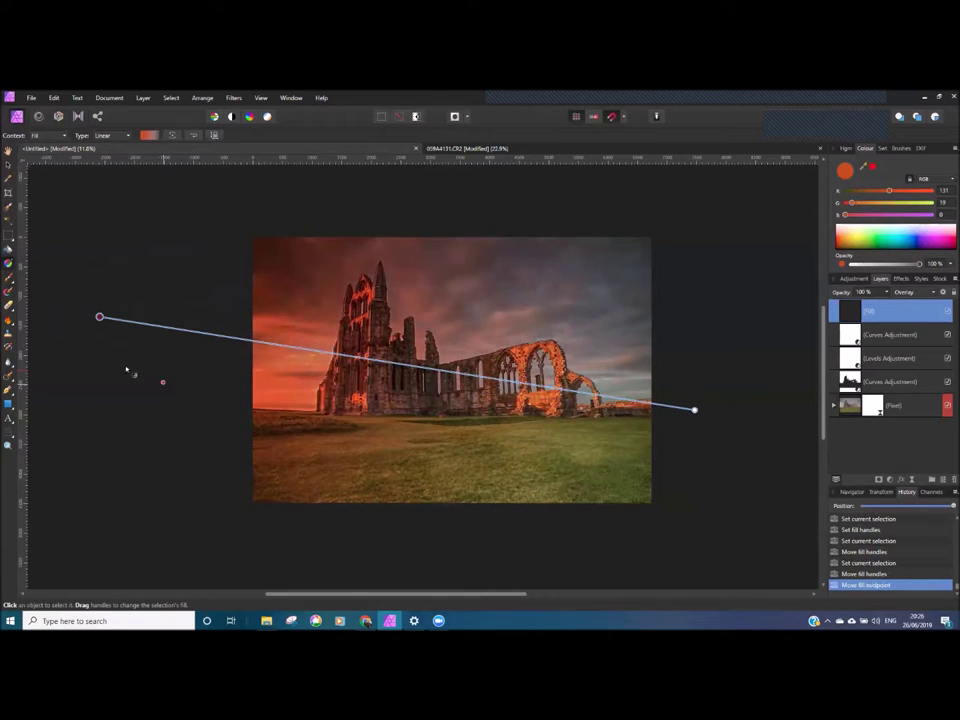
{"action": "left_click_drag", "start_coordinate": [99, 317], "coordinate": [128, 214]}
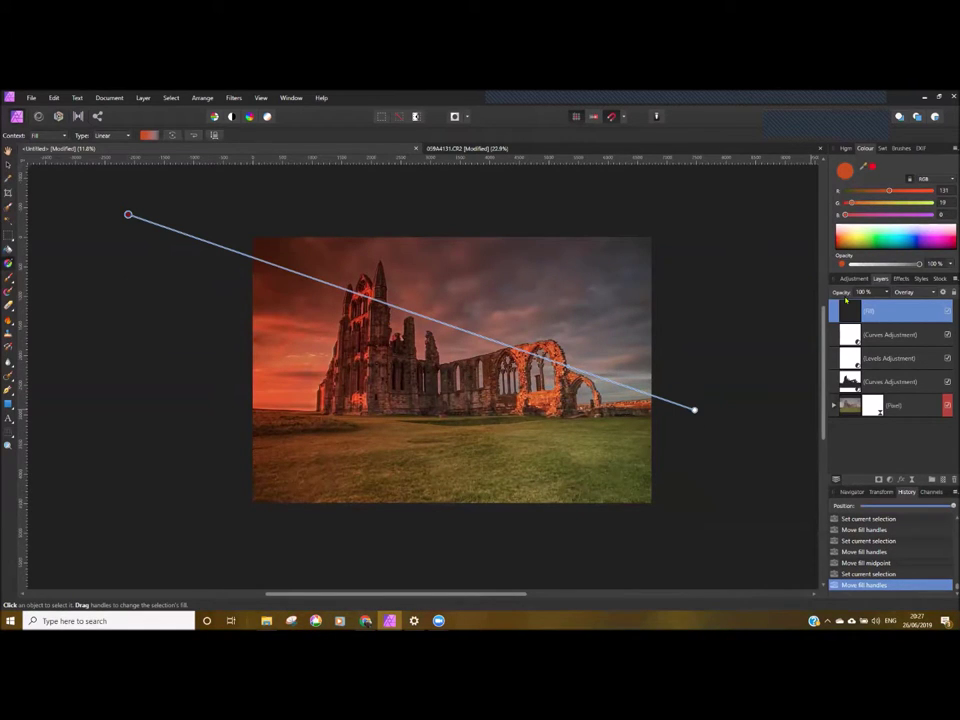
{"action": "mouse_move", "coordinate": [886, 297]}
{"action": "left_mouse_down"}
{"action": "mouse_move", "coordinate": [854, 302]}
{"action": "mouse_move", "coordinate": [870, 310]}
{"action": "left_mouse_up"}
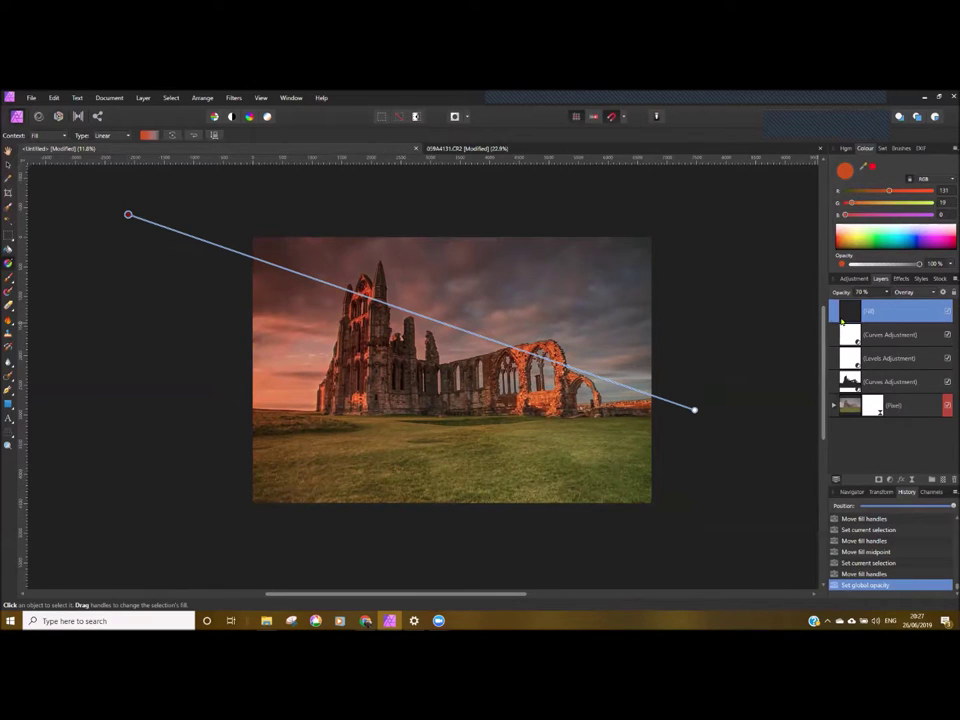
Replace the fill layer with a new one limited to the sky, using a selection loaded from the lowest Curves adjustment's mask.
{"action": "right_click", "coordinate": [843, 313]}
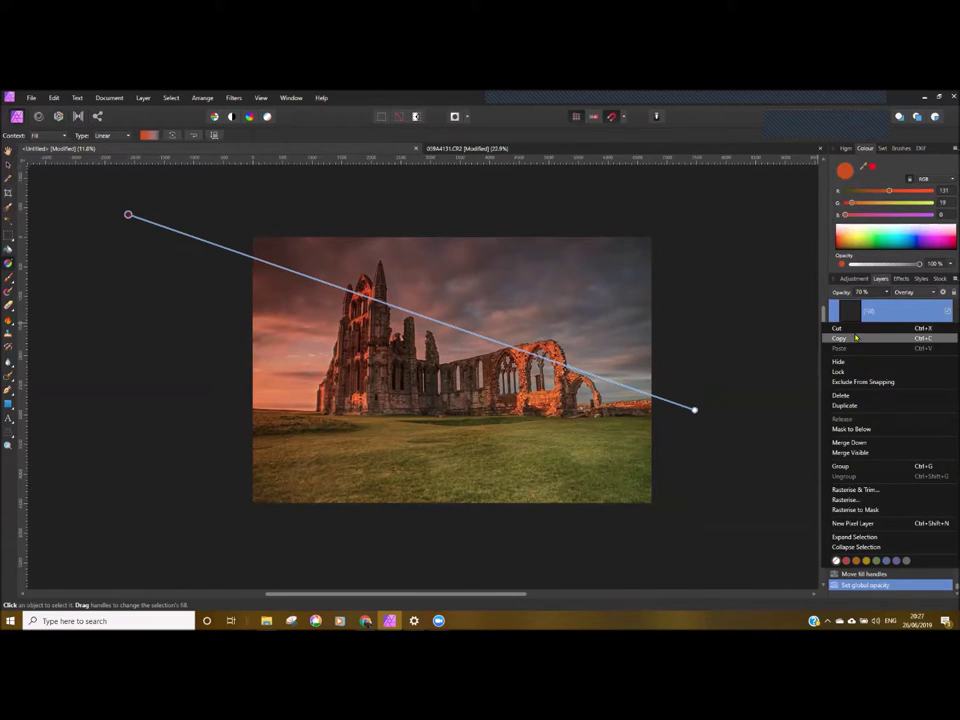
{"action": "left_click", "coordinate": [841, 396]}
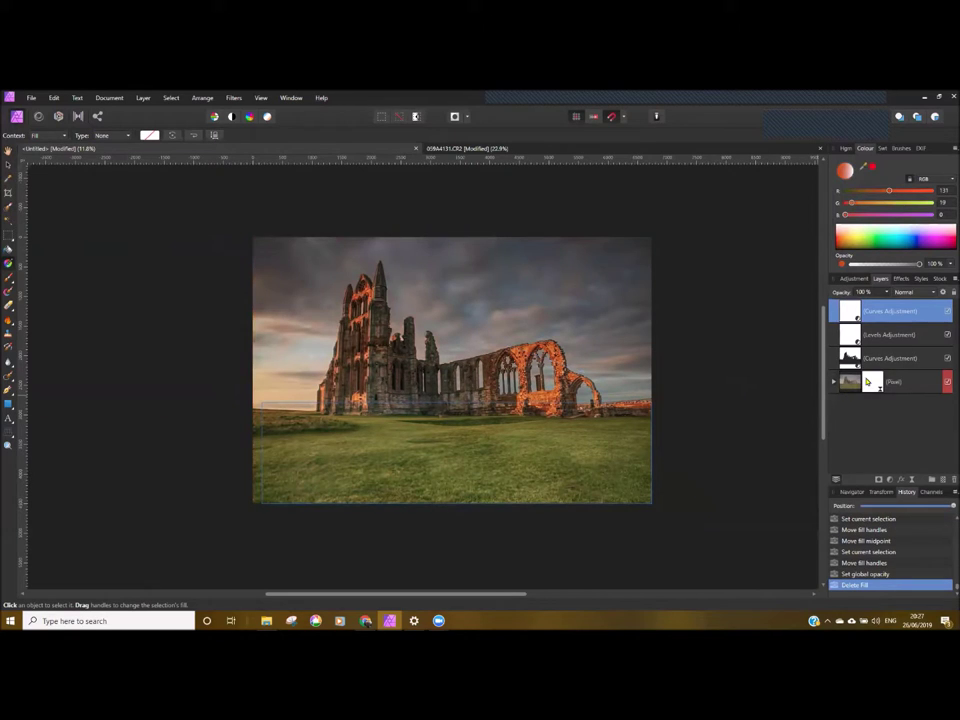
{"action": "left_click", "coordinate": [855, 358]}
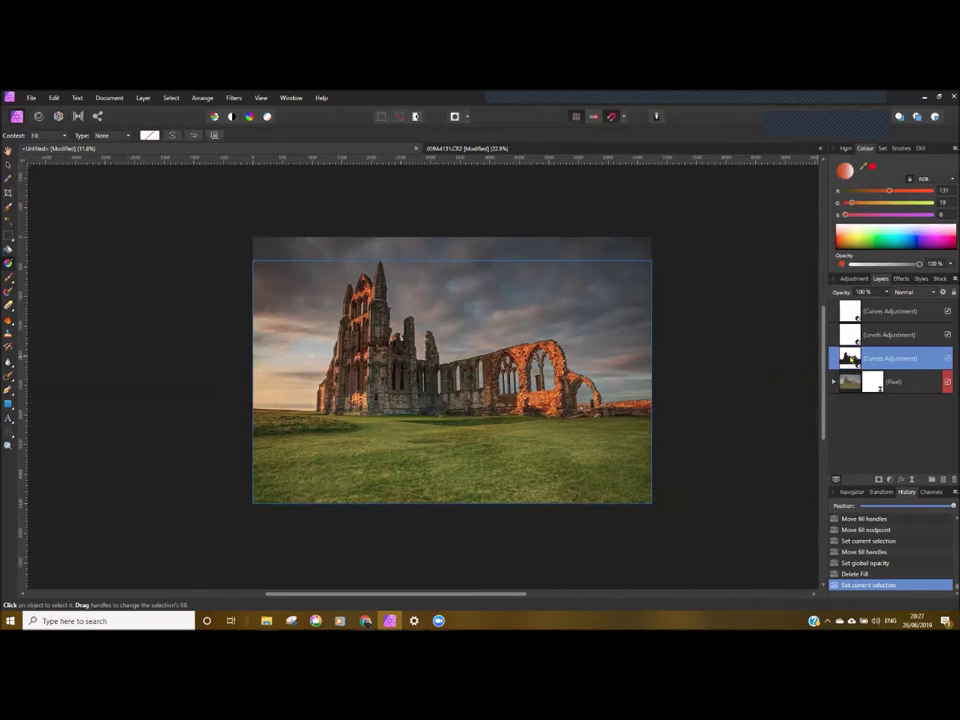
{"action": "left_click", "coordinate": [851, 358], "text": "ctrl"}
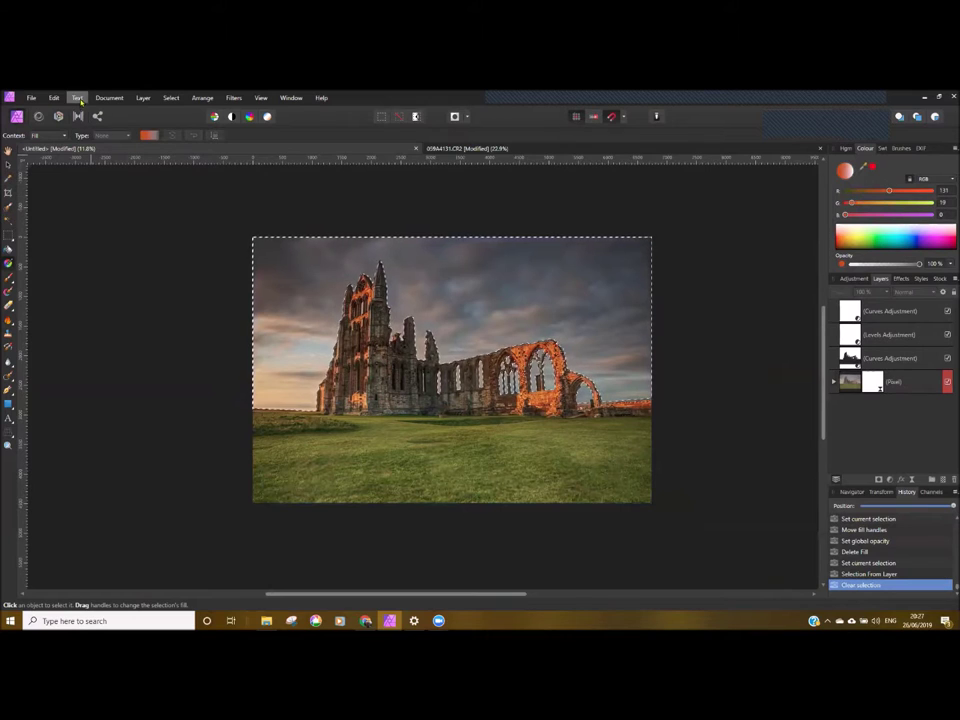
{"action": "left_click", "coordinate": [143, 97]}
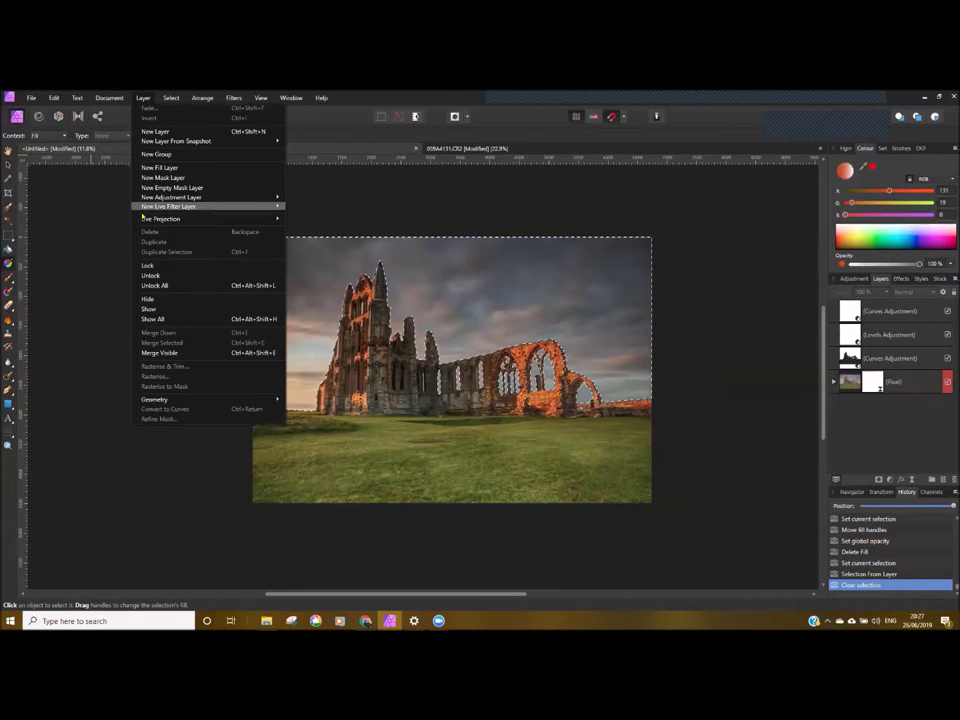
{"action": "left_click", "coordinate": [160, 167]}
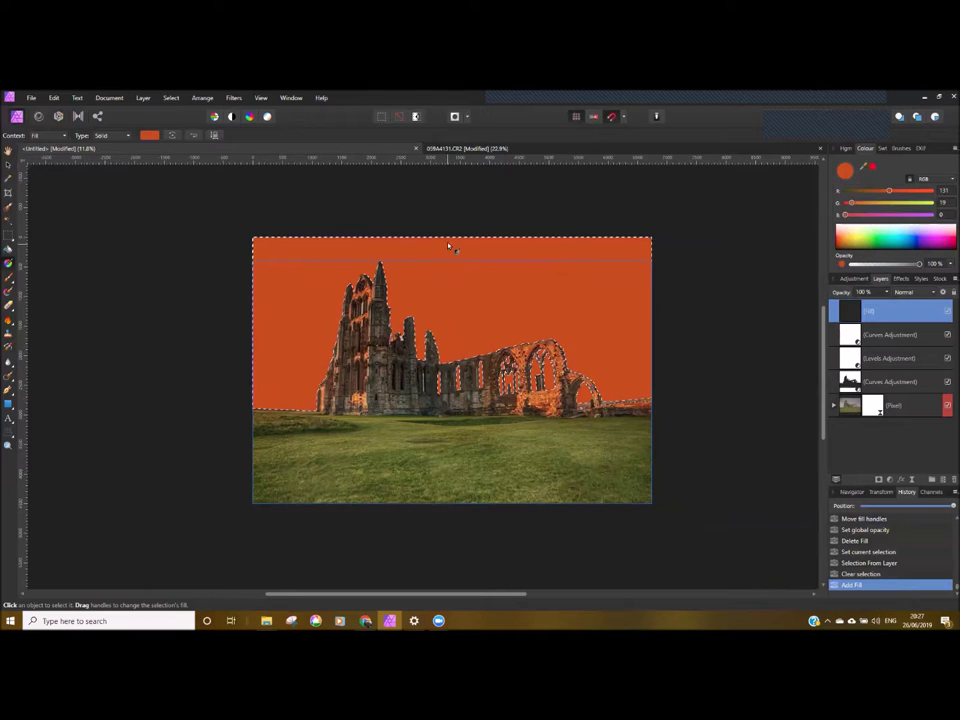
Apply a linear gradient to the sky fill, running from beyond the photo's upper-left corner to the small arch on the right.
{"action": "left_click_drag", "start_coordinate": [447, 241], "coordinate": [443, 488]}
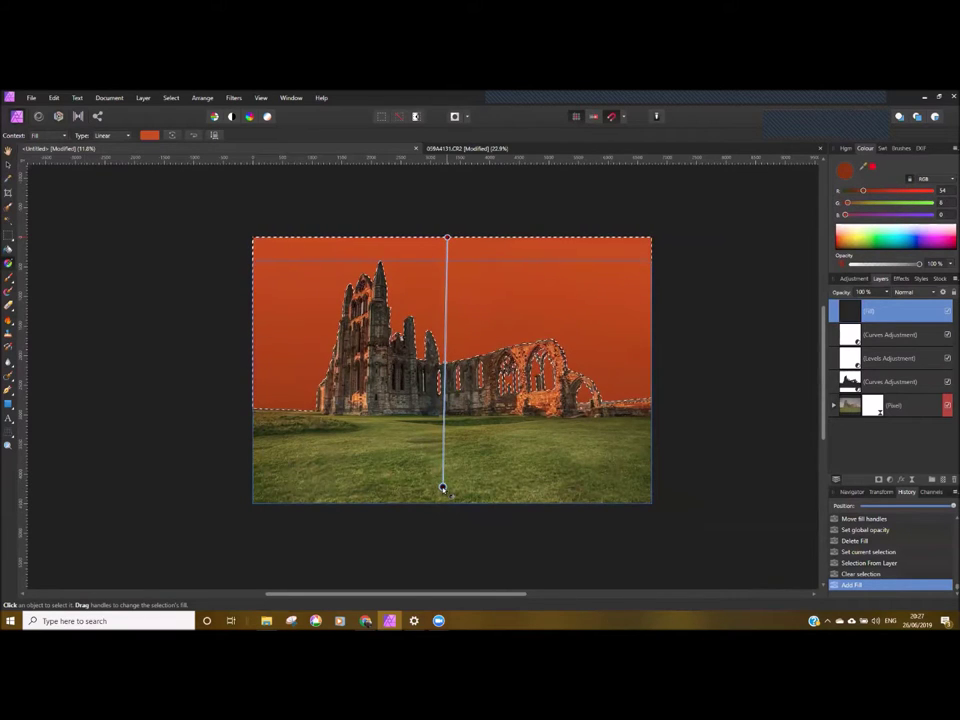
{"action": "left_click_drag", "start_coordinate": [447, 238], "coordinate": [281, 226]}
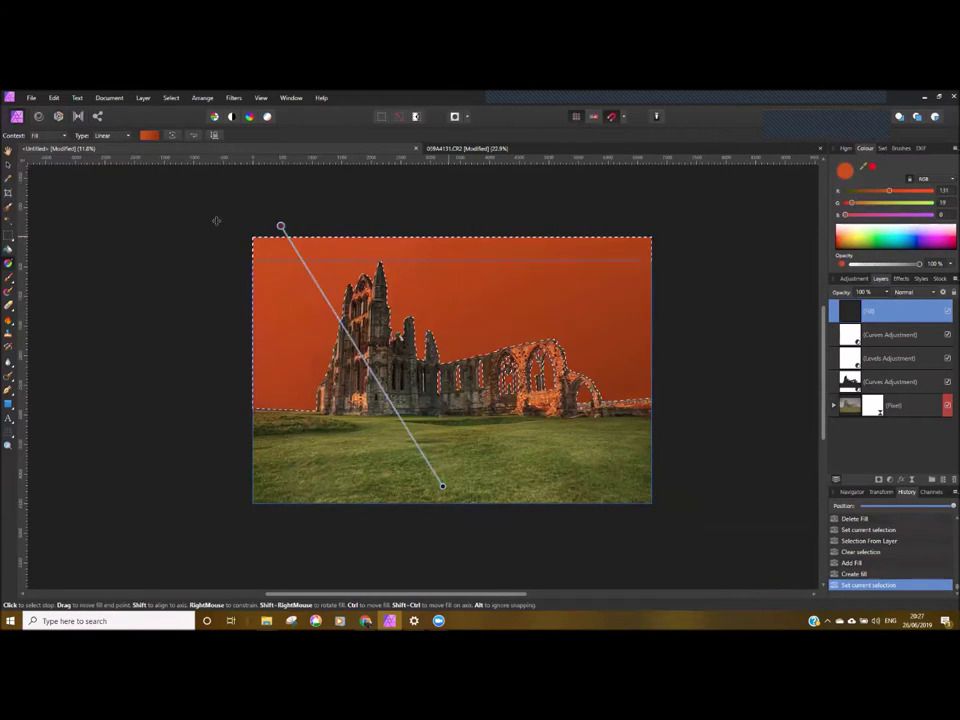
{"action": "left_click_drag", "start_coordinate": [216, 220], "coordinate": [153, 218]}
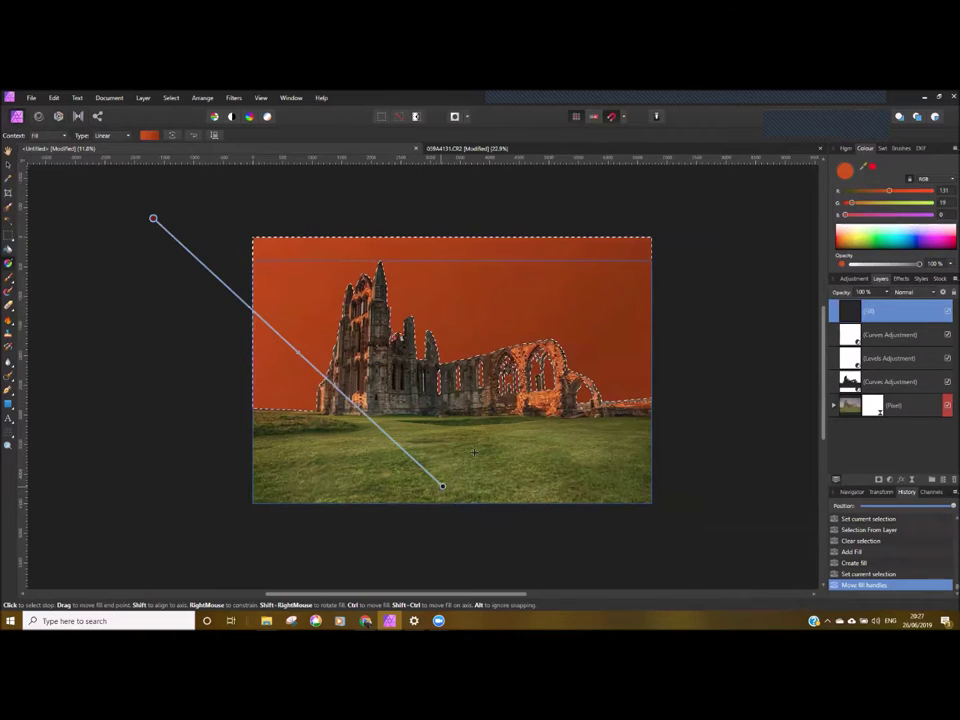
{"action": "left_click_drag", "start_coordinate": [443, 487], "coordinate": [578, 393]}
Set the gradient's end stop to white (RGB 255, 255, 255) with 0% opacity.
{"action": "left_click", "coordinate": [148, 134]}
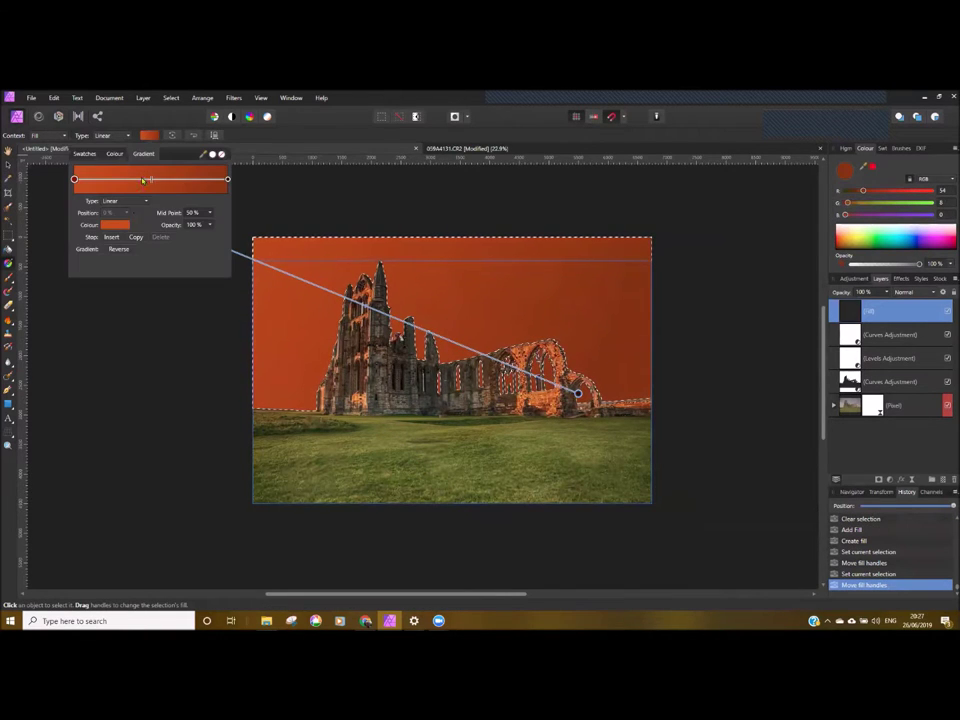
{"action": "left_click", "coordinate": [226, 180]}
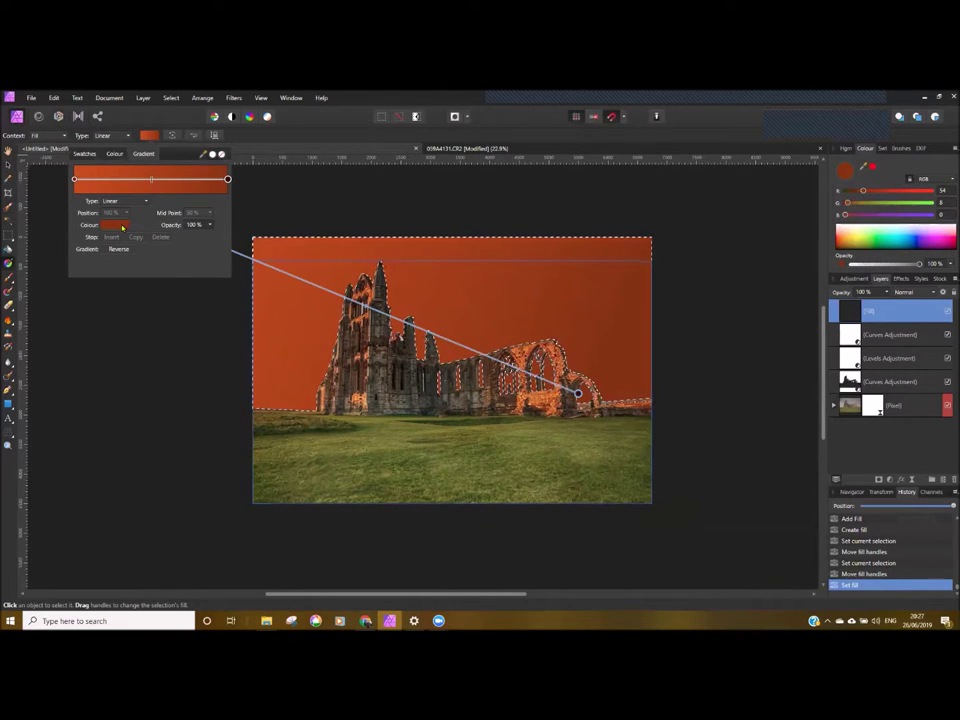
{"action": "left_click", "coordinate": [122, 227]}
{"action": "left_click", "coordinate": [118, 292]}
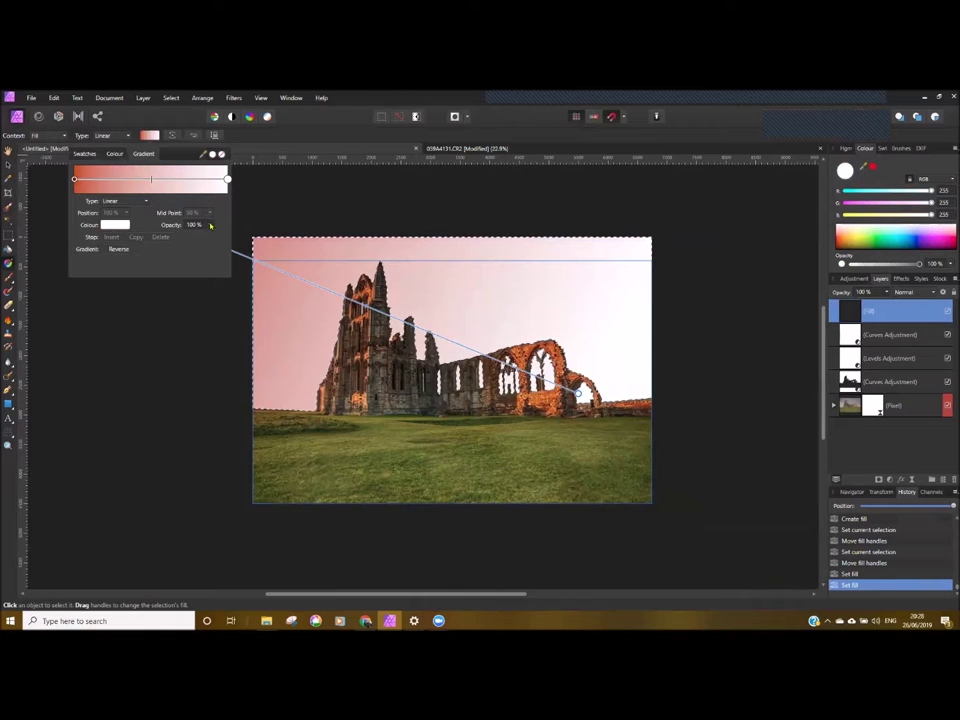
{"action": "left_click_drag", "start_coordinate": [195, 240], "coordinate": [116, 238]}
{"action": "left_click", "coordinate": [182, 186]}
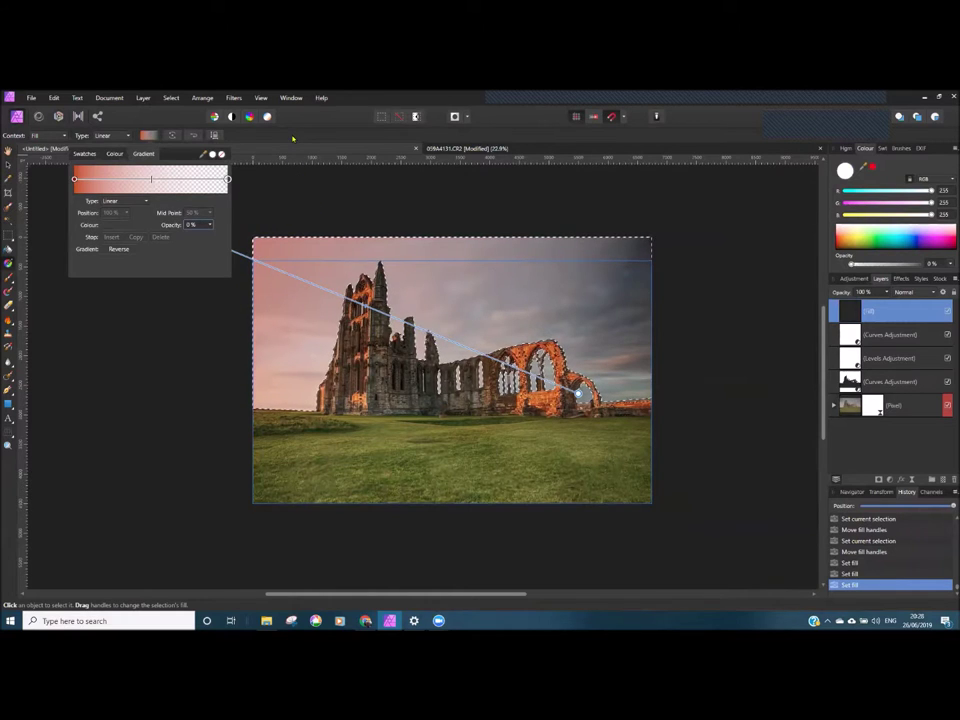
Lower the gradient's orange end, extend its transparent end to near the photo's right edge, and deselect the sky.
{"action": "left_click_drag", "start_coordinate": [153, 219], "coordinate": [148, 280]}
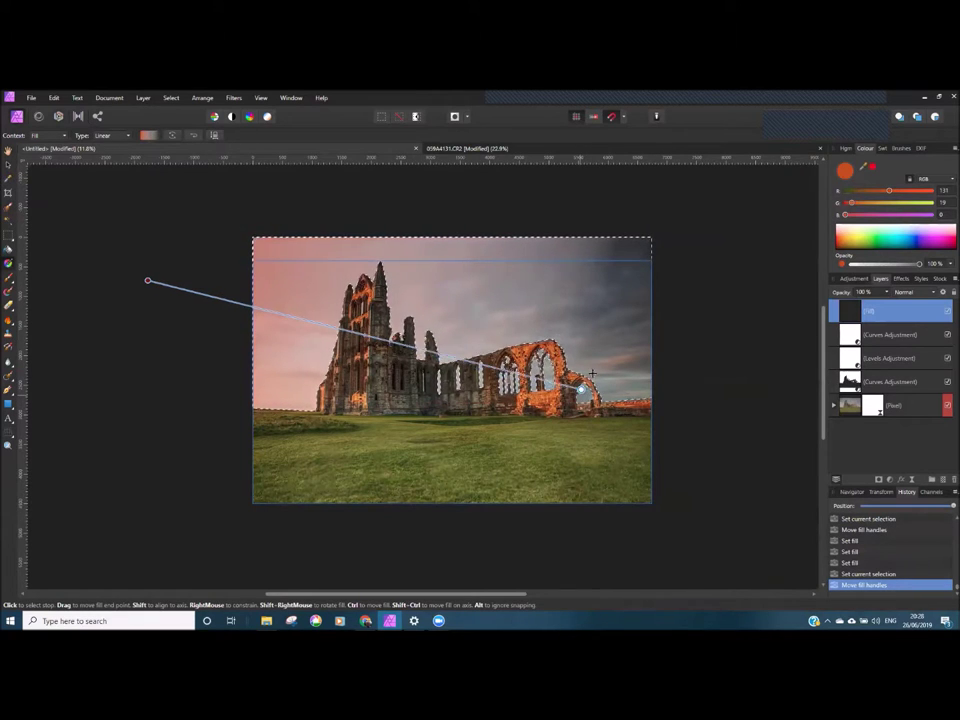
{"action": "left_click_drag", "start_coordinate": [585, 392], "coordinate": [643, 363]}
{"action": "left_click", "coordinate": [397, 117]}
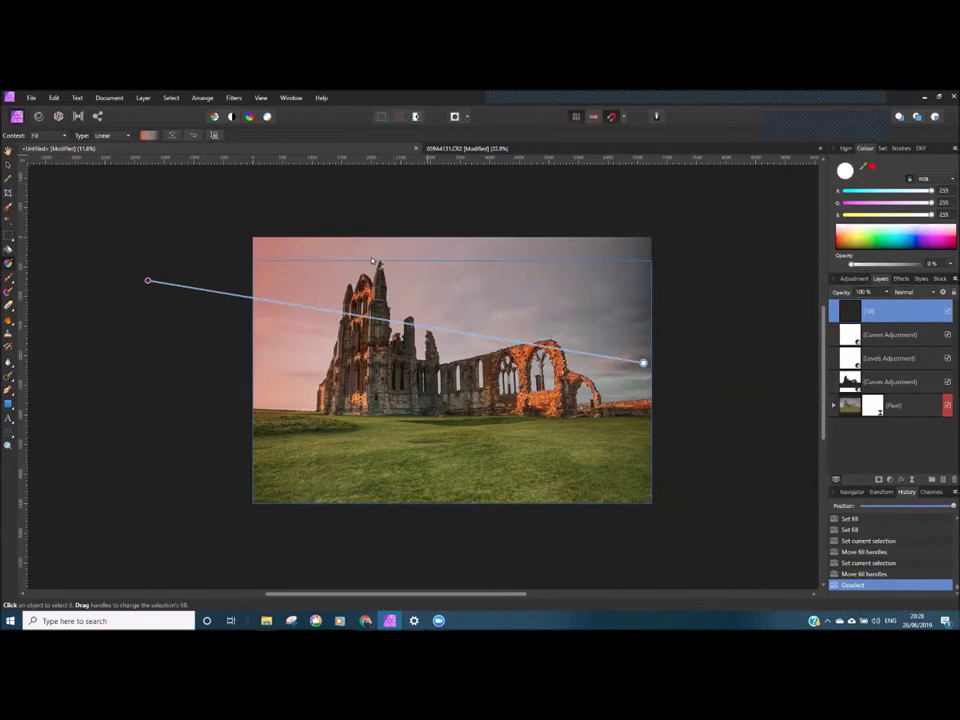
Redraw the sky gradient from just outside the photo's upper-left corner to the lower part of its right edge.
{"action": "left_click_drag", "start_coordinate": [643, 363], "coordinate": [391, 306]}
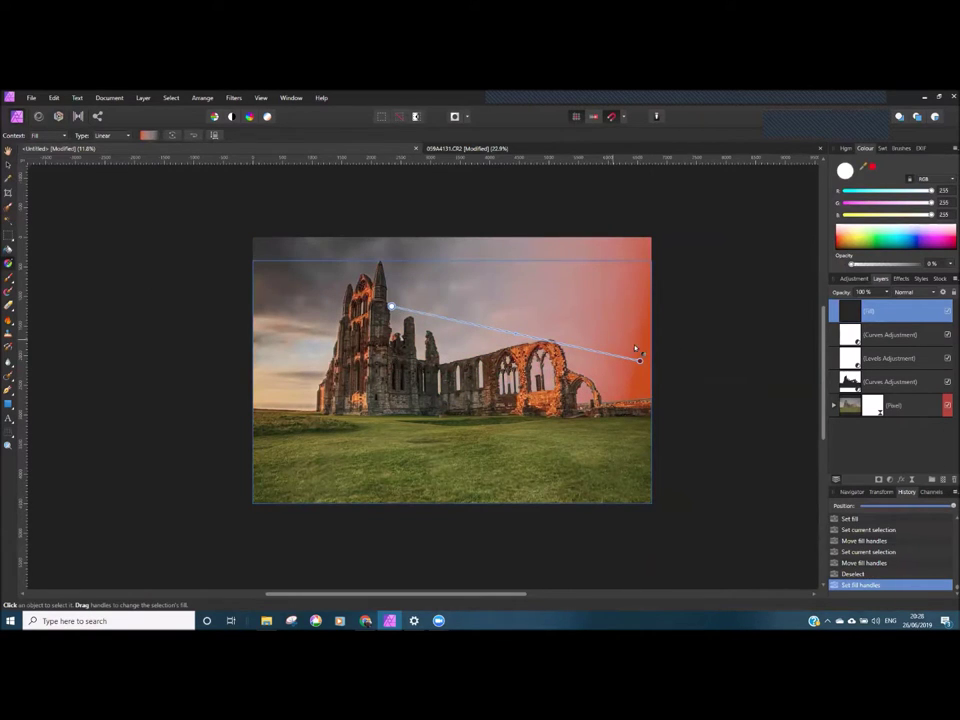
{"action": "left_click_drag", "start_coordinate": [639, 360], "coordinate": [205, 227]}
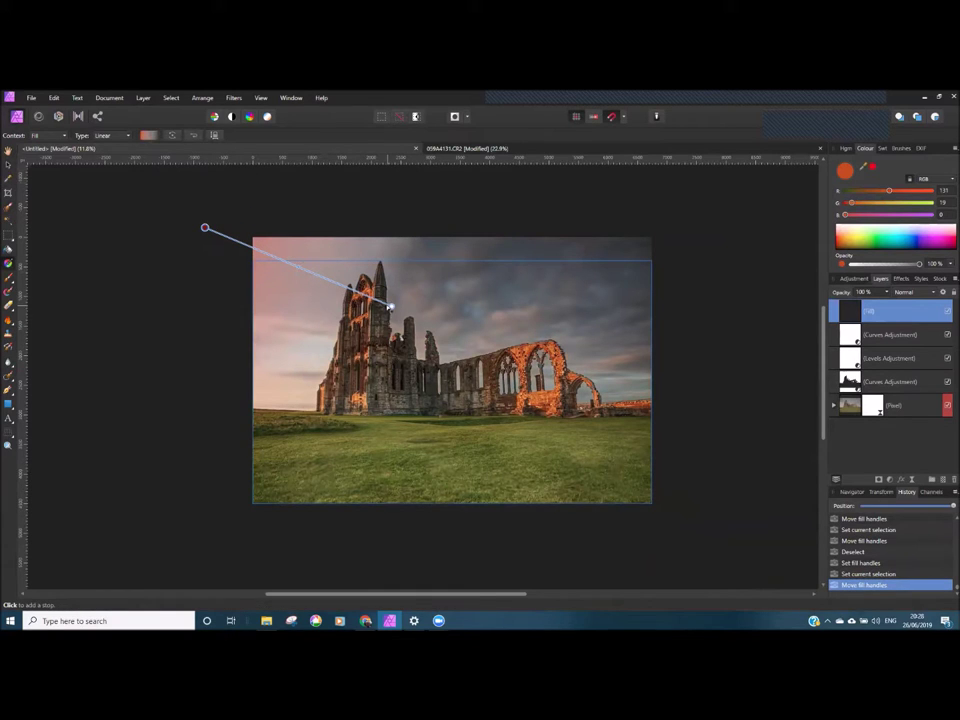
{"action": "left_click_drag", "start_coordinate": [391, 306], "coordinate": [651, 452]}
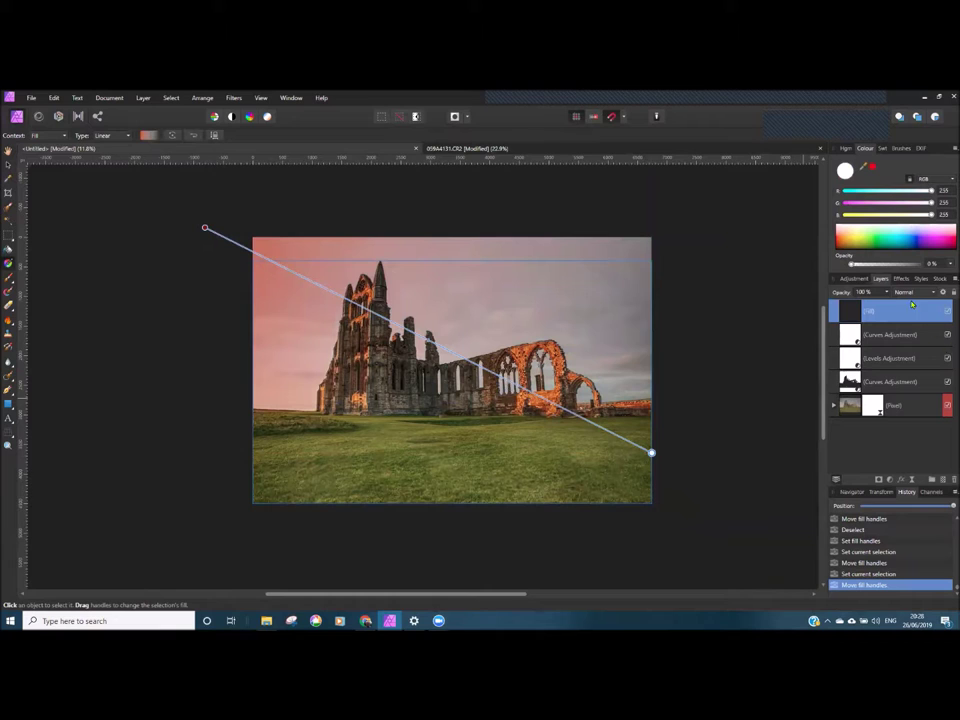
Set the sky fill's blend mode to Overlay and move the gradient's orange end slightly farther from the photo.
{"action": "left_click", "coordinate": [905, 292]}
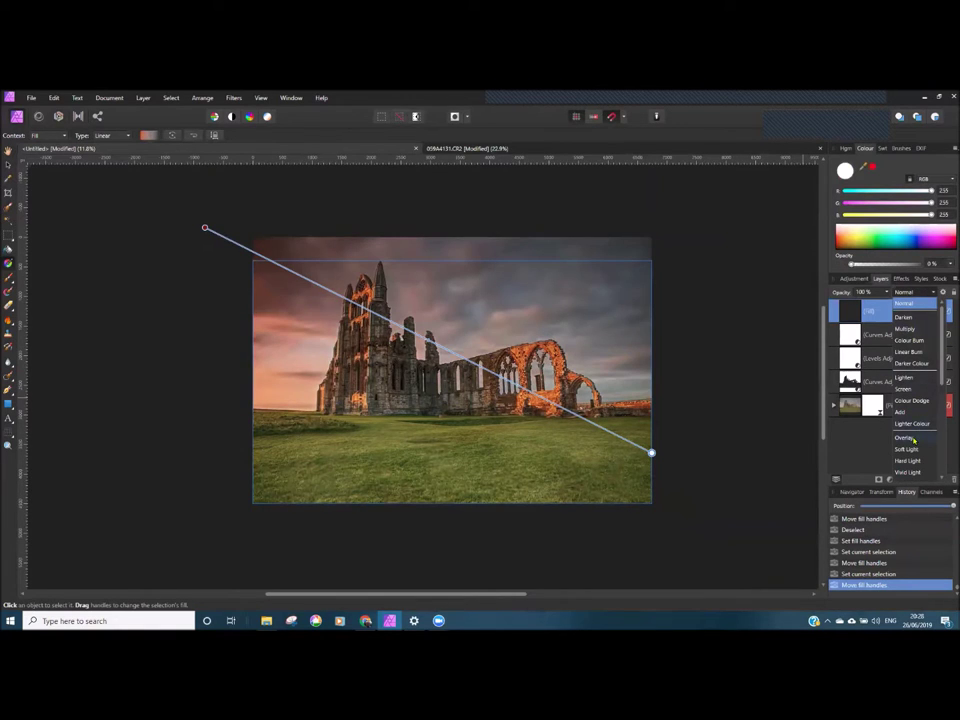
{"action": "left_click", "coordinate": [905, 440]}
{"action": "left_click_drag", "start_coordinate": [205, 228], "coordinate": [173, 196]}
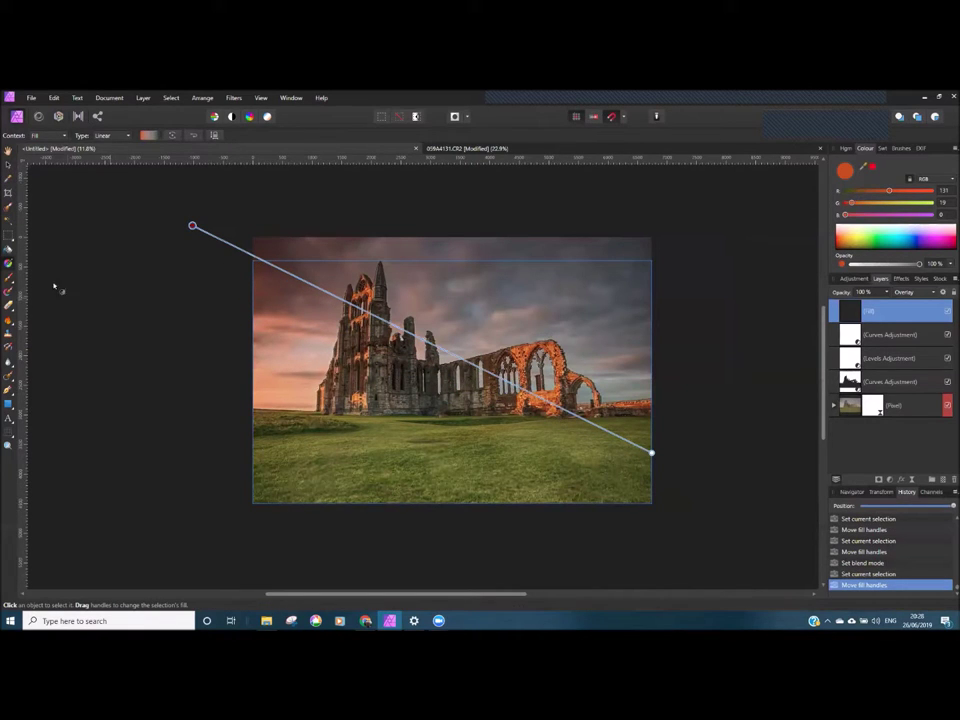
Paint black on the sky fill with a soft 1312 px brush at 25% flow, masking the bright sky beside the tower.
{"action": "left_click", "coordinate": [9, 286]}
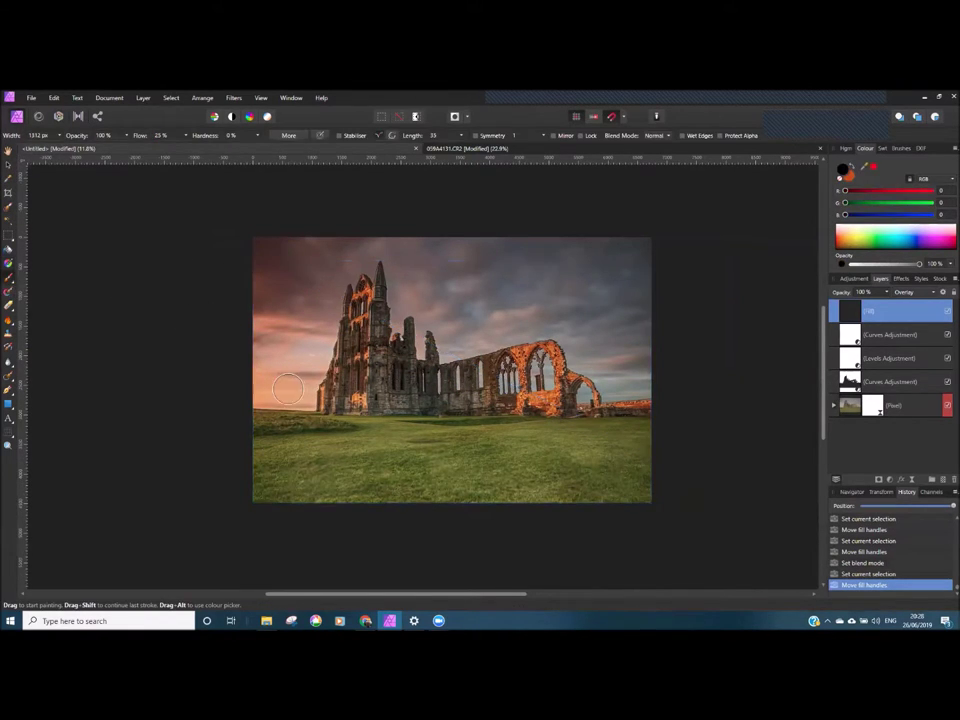
{"action": "scroll", "coordinate": [418, 343], "scroll_direction": "up", "scroll_amount": 5}
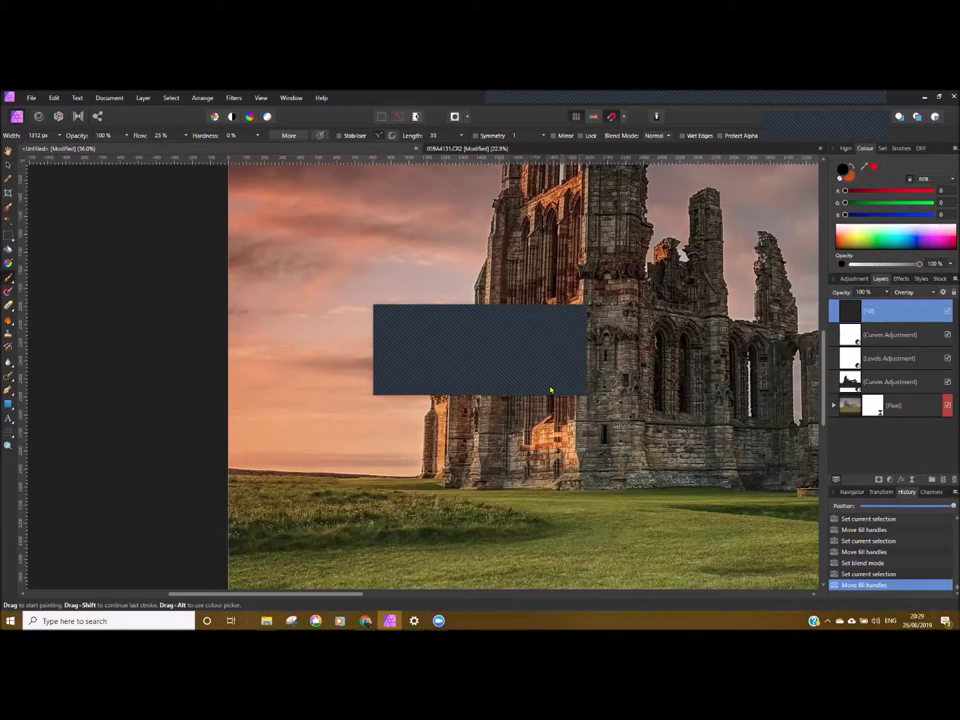
{"action": "mouse_move", "coordinate": [270, 315]}
{"action": "left_mouse_down"}
{"action": "mouse_move", "coordinate": [344, 307]}
{"action": "mouse_move", "coordinate": [493, 317]}
{"action": "left_mouse_up"}
{"action": "mouse_move", "coordinate": [240, 300]}
{"action": "left_mouse_down"}
{"action": "mouse_move", "coordinate": [457, 313]}
{"action": "mouse_move", "coordinate": [275, 314]}
{"action": "mouse_move", "coordinate": [490, 315]}
{"action": "left_mouse_up"}
{"action": "left_click_drag", "start_coordinate": [276, 313], "coordinate": [497, 315]}
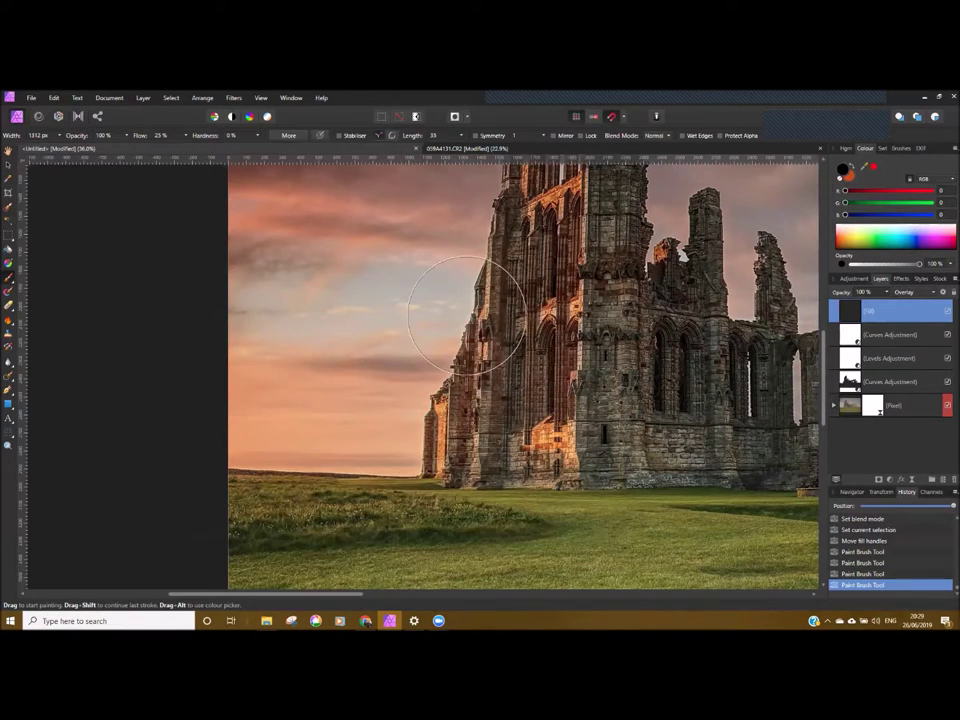
{"action": "scroll", "coordinate": [350, 375], "scroll_direction": "down", "scroll_amount": 2}
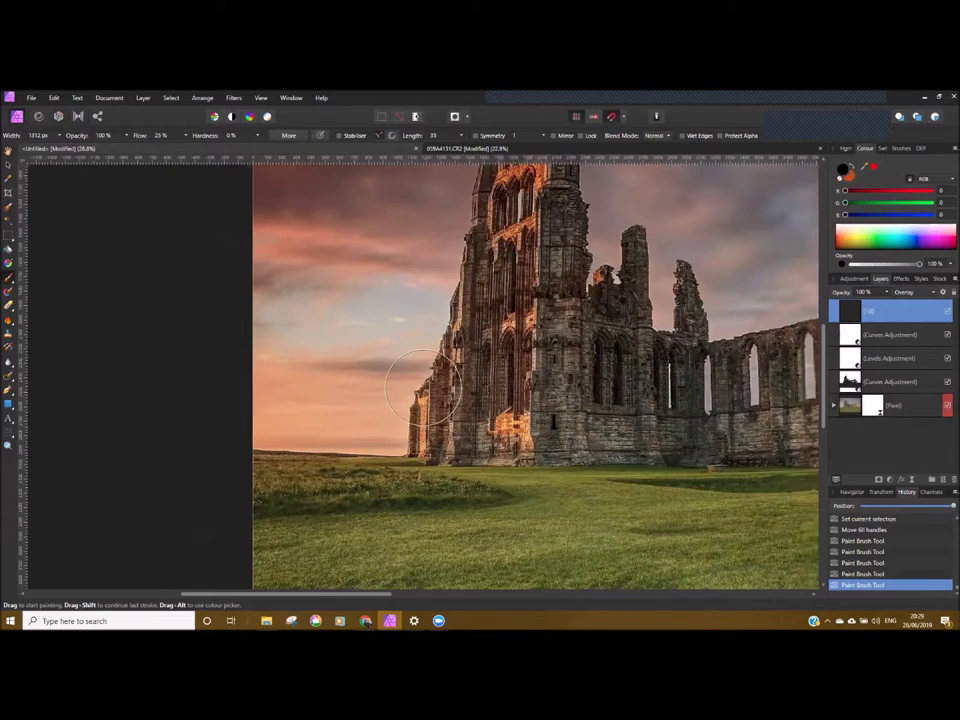
{"action": "scroll", "coordinate": [351, 391], "scroll_direction": "down", "scroll_amount": 1}
{"action": "mouse_move", "coordinate": [508, 317]}
{"action": "left_mouse_down"}
{"action": "mouse_move", "coordinate": [519, 326]}
{"action": "mouse_move", "coordinate": [476, 250]}
{"action": "mouse_move", "coordinate": [496, 303]}
{"action": "left_mouse_up"}
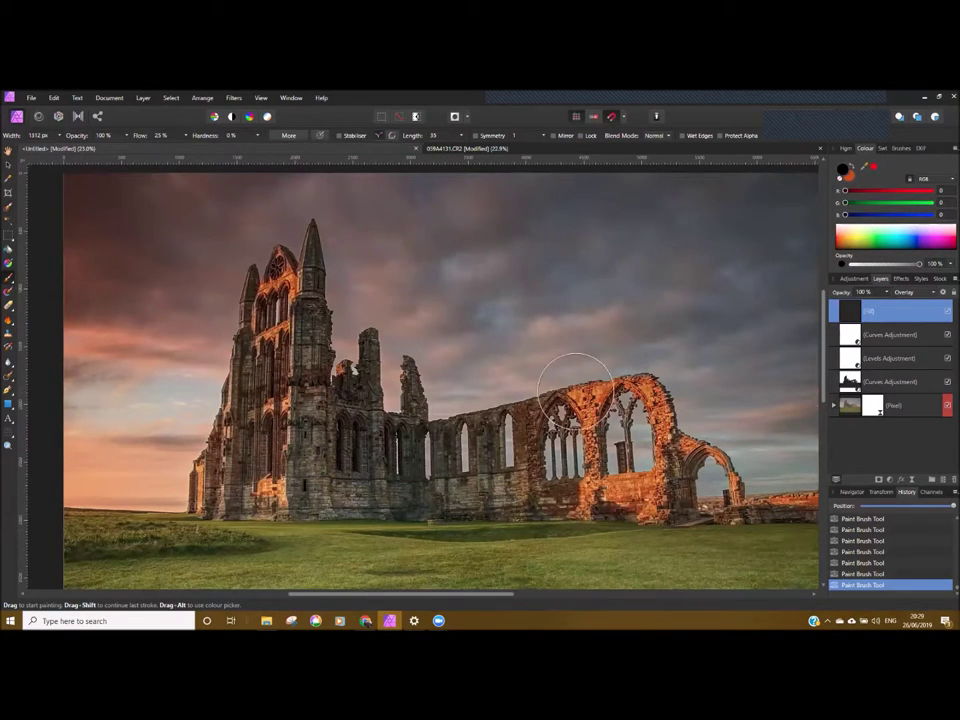
Examine the arches, the tower and the coloured sky across the photo, both close up and as a whole.
{"action": "left_click_drag", "start_coordinate": [776, 496], "coordinate": [586, 408]}
{"action": "scroll", "coordinate": [671, 371], "scroll_direction": "right", "scroll_amount": 1}
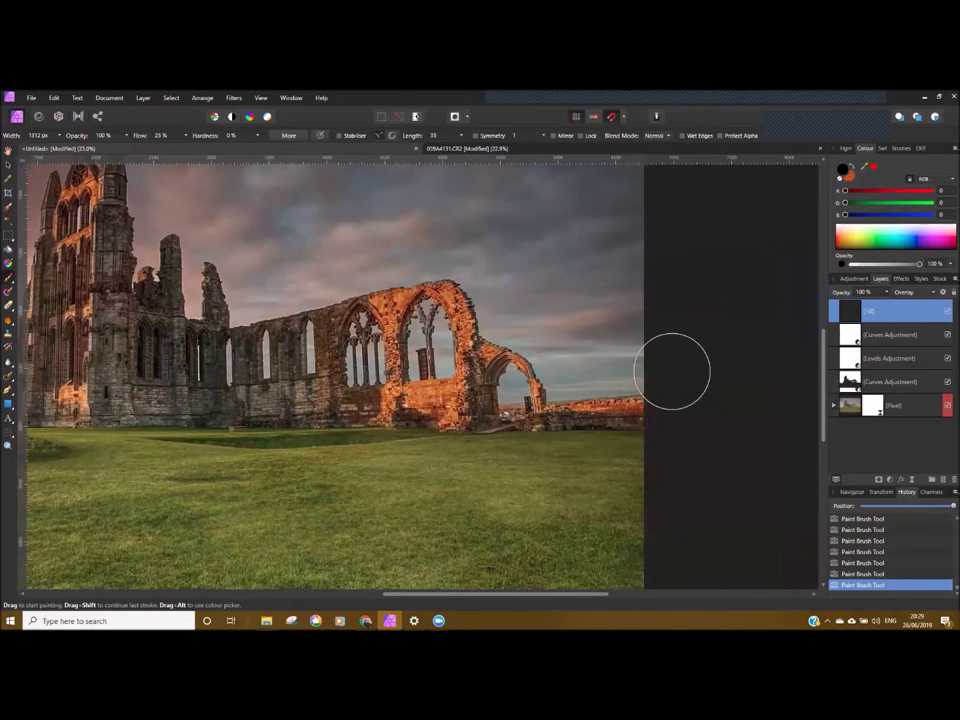
{"action": "scroll", "coordinate": [328, 385], "scroll_direction": "left", "scroll_amount": 1}
{"action": "scroll", "coordinate": [368, 444], "scroll_direction": "down", "scroll_amount": 1}
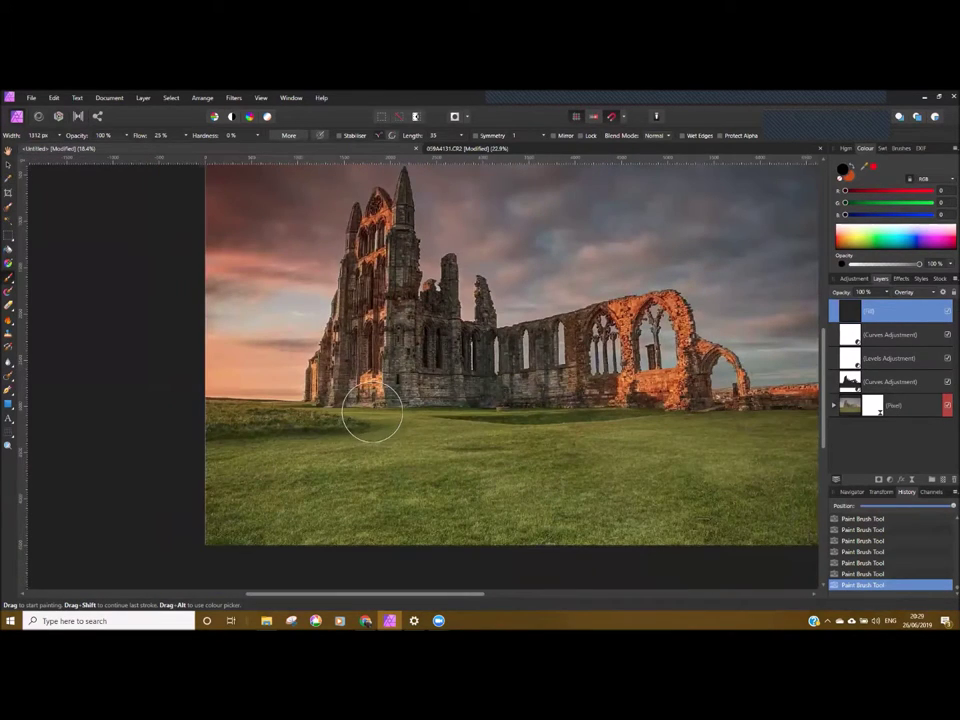
{"action": "scroll", "coordinate": [371, 412], "scroll_direction": "up", "scroll_amount": 1}
{"action": "scroll", "coordinate": [371, 412], "scroll_direction": "right", "scroll_amount": 1}
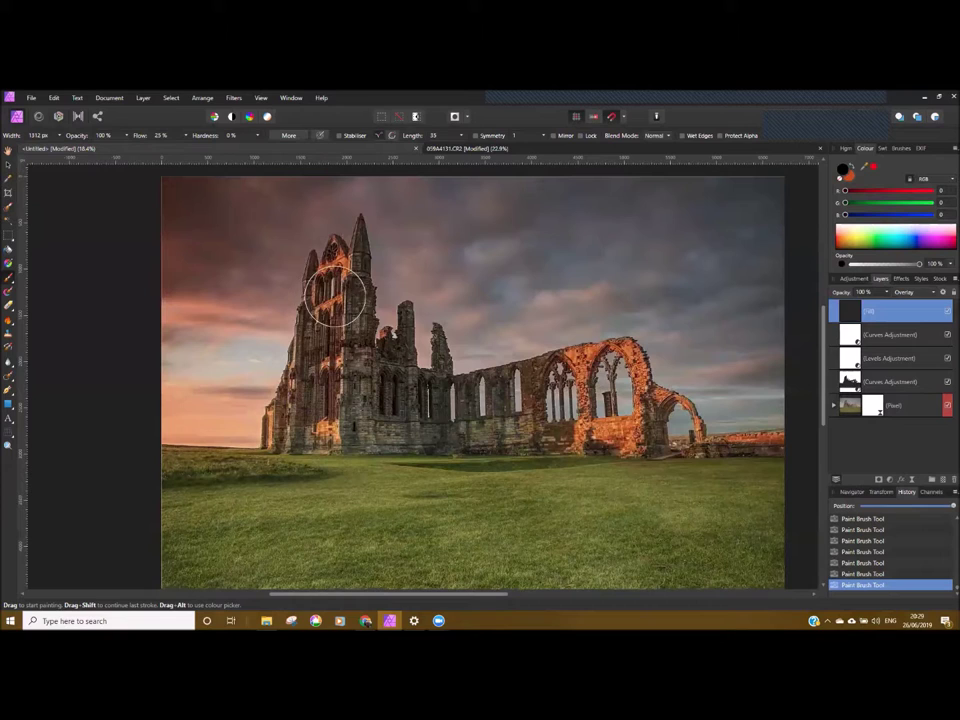
{"action": "scroll", "coordinate": [330, 332], "scroll_direction": "up", "scroll_amount": 3}
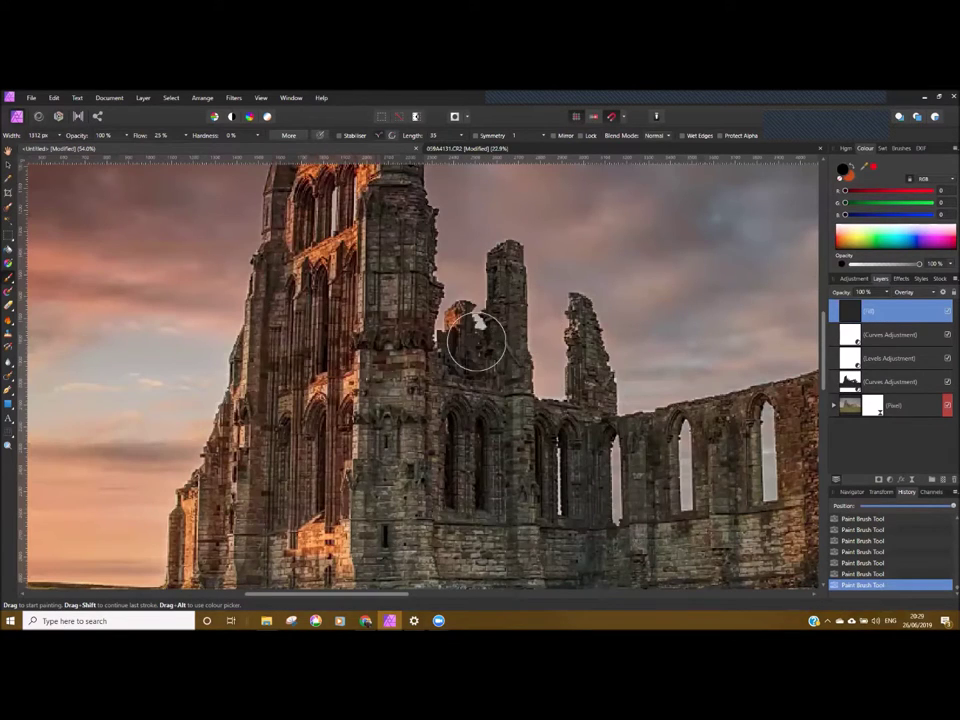
{"action": "scroll", "coordinate": [400, 360], "scroll_direction": "down", "scroll_amount": 3}
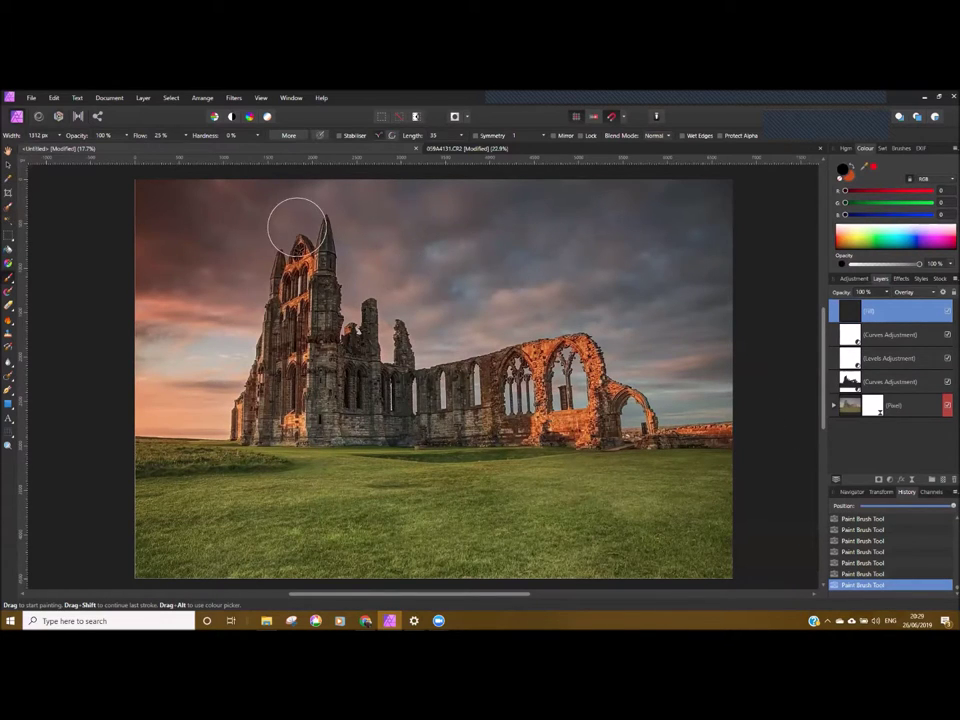
Start tone mapping the single exposure 059A4131.CR2 with the Detailed preset.
{"action": "left_click", "coordinate": [455, 150]}
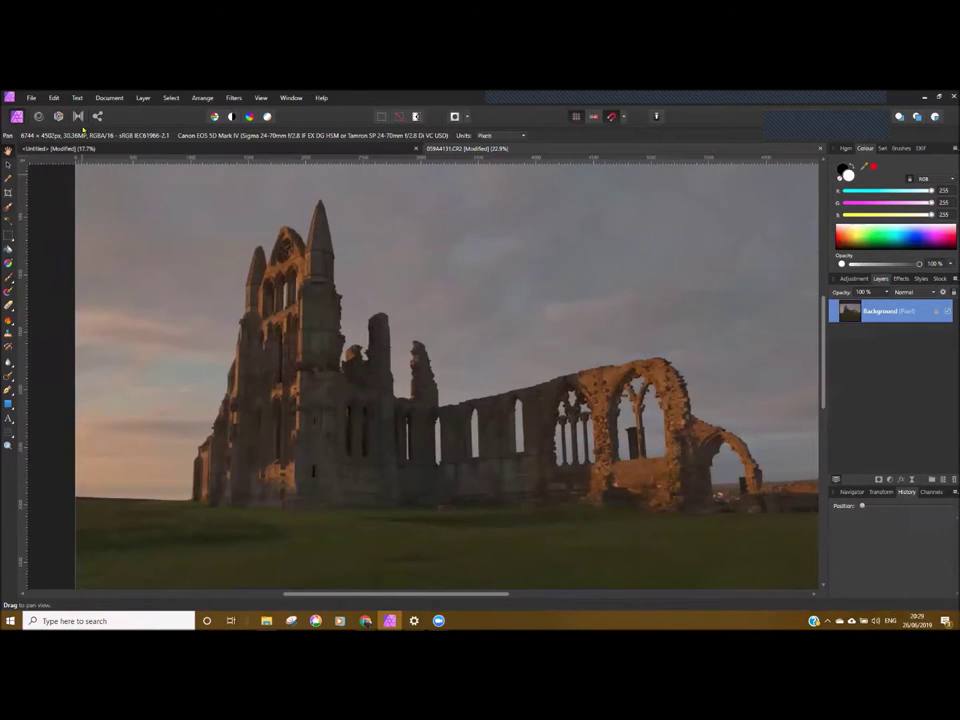
{"action": "left_click_drag", "start_coordinate": [381, 321], "coordinate": [400, 309]}
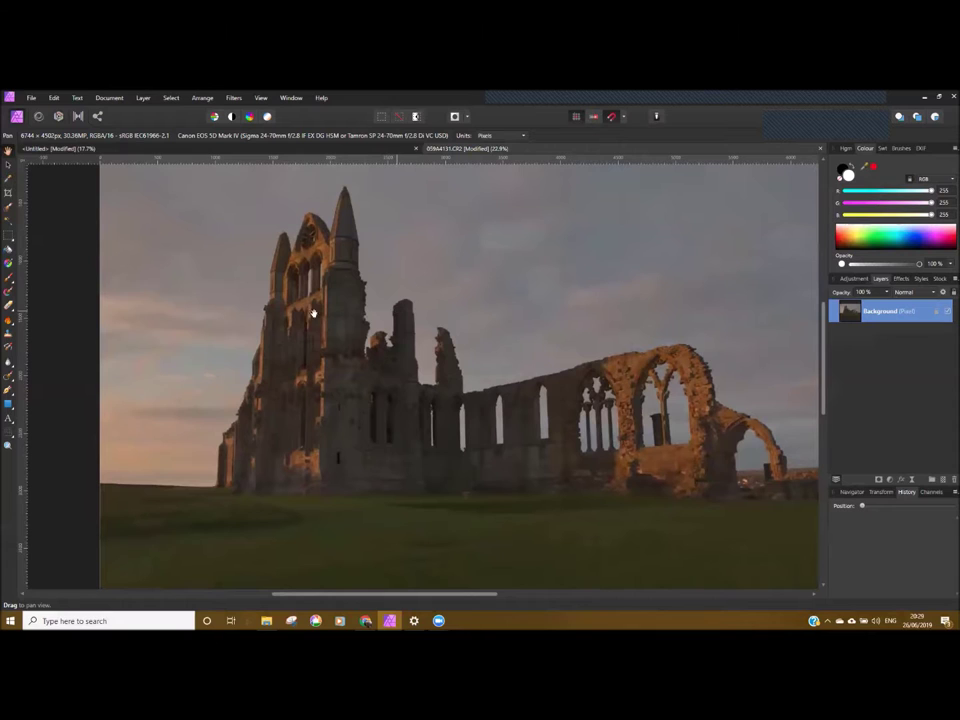
{"action": "left_click_drag", "start_coordinate": [343, 358], "coordinate": [326, 358]}
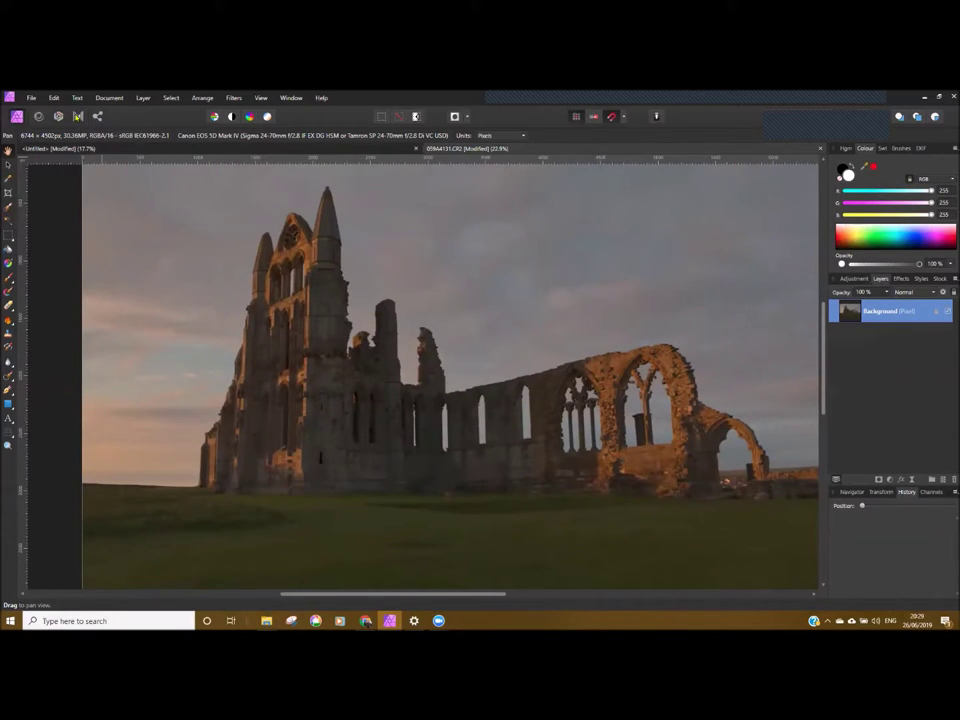
{"action": "scroll", "coordinate": [339, 351], "scroll_direction": "up", "scroll_amount": 1}
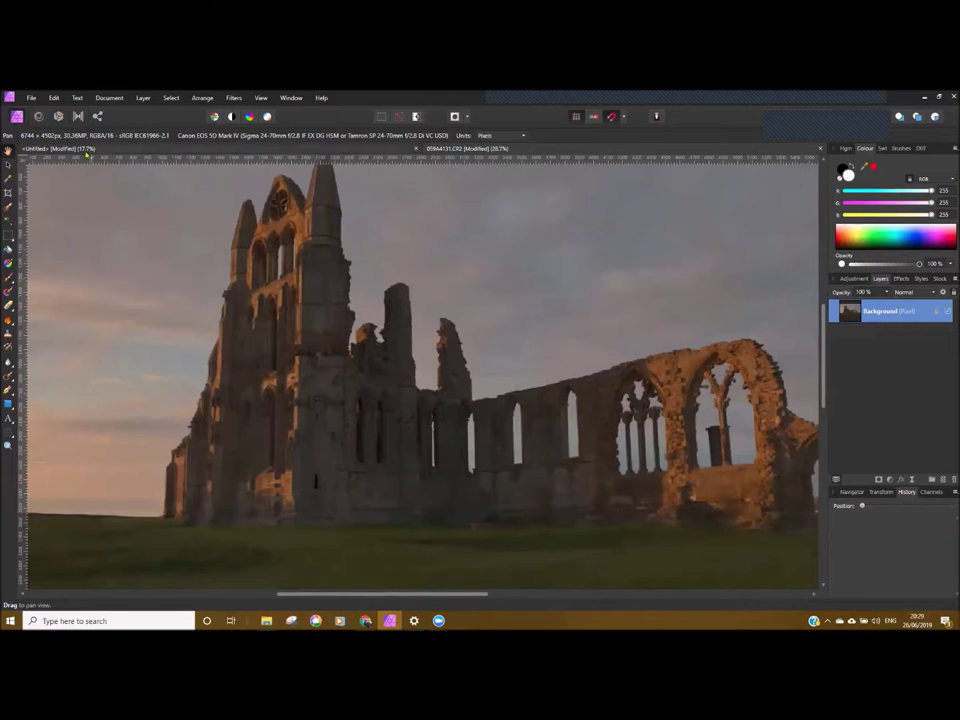
{"action": "left_click", "coordinate": [78, 116]}
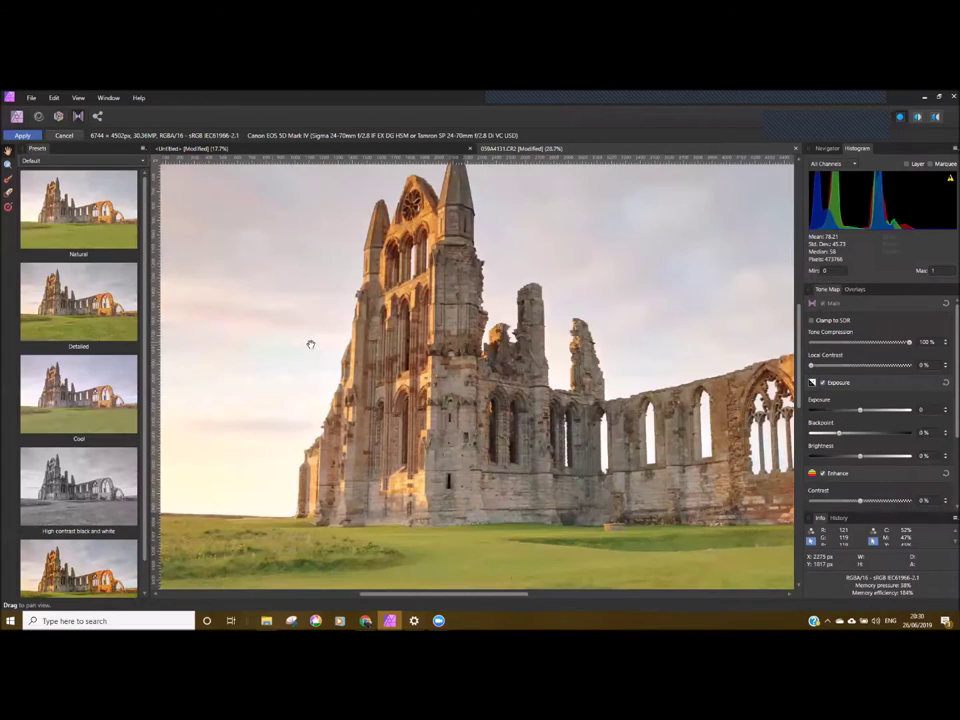
{"action": "left_click", "coordinate": [118, 337]}
{"action": "scroll", "coordinate": [388, 398], "scroll_direction": "down", "scroll_amount": 2}
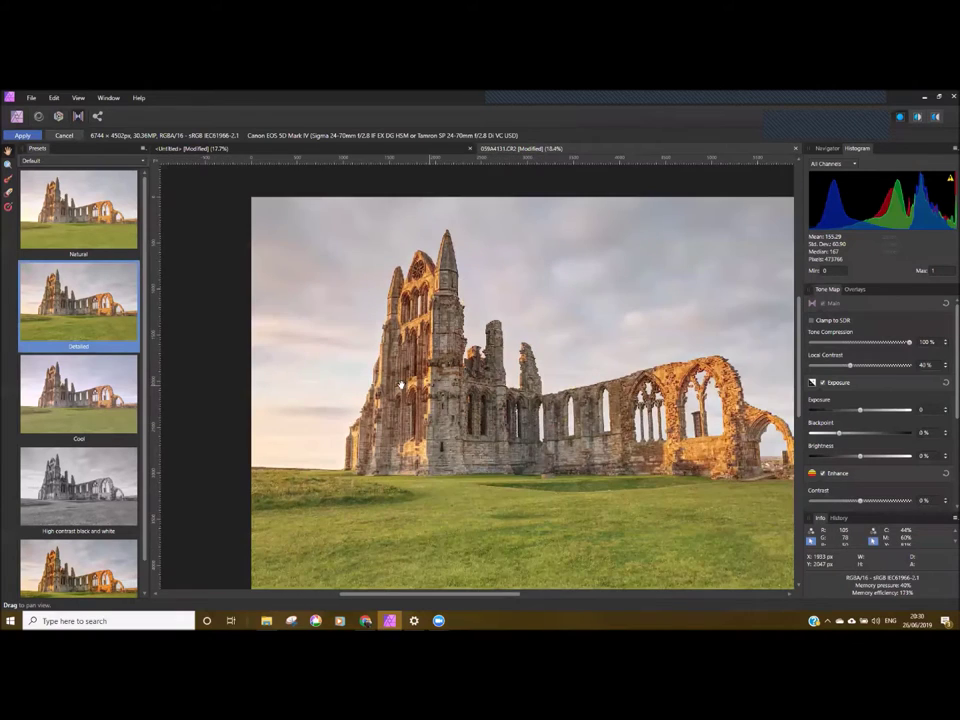
{"action": "scroll", "coordinate": [410, 405], "scroll_direction": "down", "scroll_amount": 2}
{"action": "scroll", "coordinate": [455, 383], "scroll_direction": "up", "scroll_amount": 3}
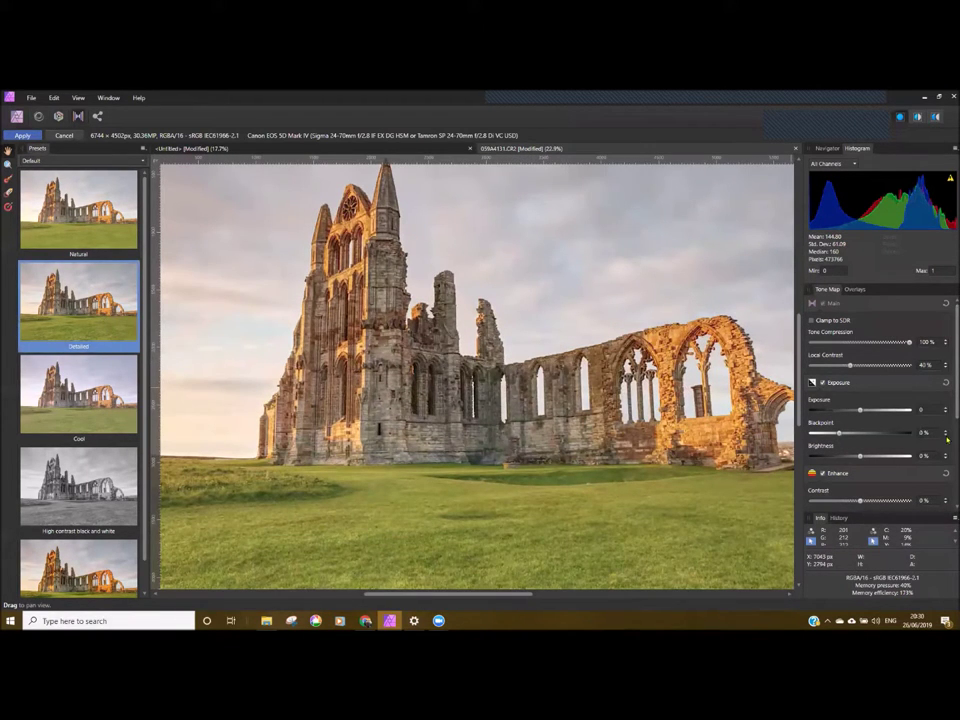
Raise the local contrast, enable Shadows & Highlights with Highlights at -62%, and apply the tone mapping.
{"action": "mouse_move", "coordinate": [852, 370]}
{"action": "left_mouse_down"}
{"action": "mouse_move", "coordinate": [907, 370]}
{"action": "mouse_move", "coordinate": [867, 367]}
{"action": "left_mouse_up"}
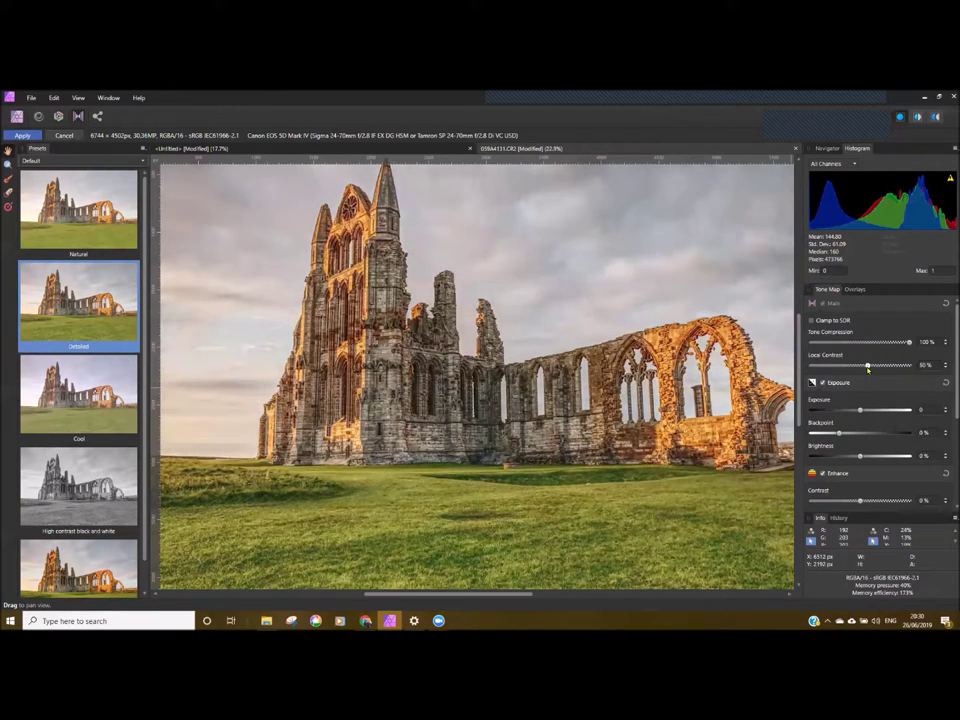
{"action": "scroll", "coordinate": [858, 420], "scroll_direction": "down", "scroll_amount": 3}
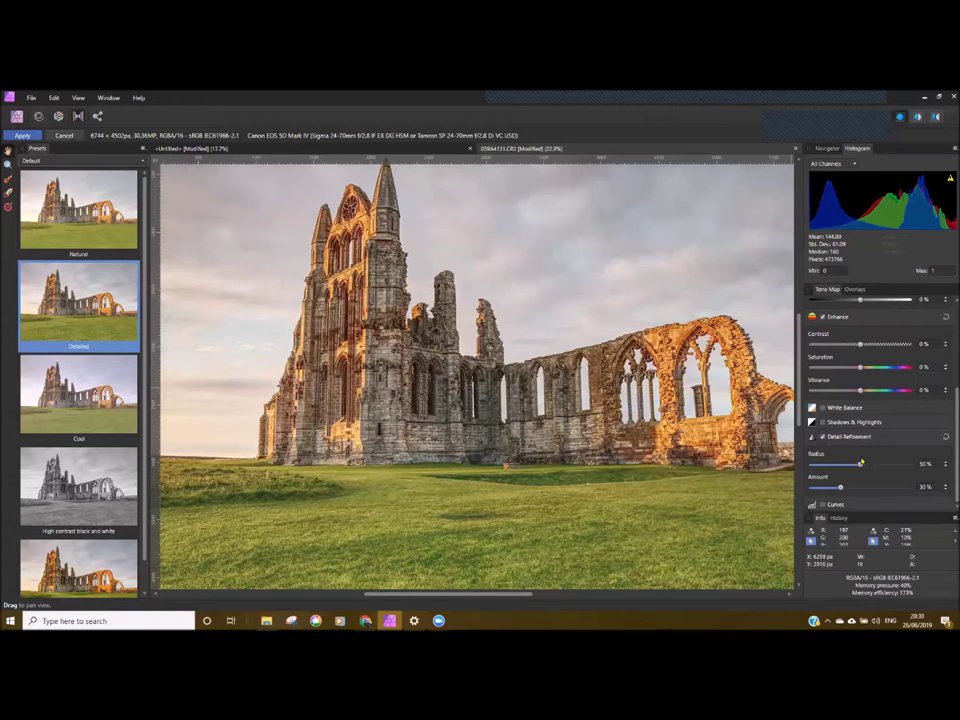
{"action": "left_click", "coordinate": [858, 422]}
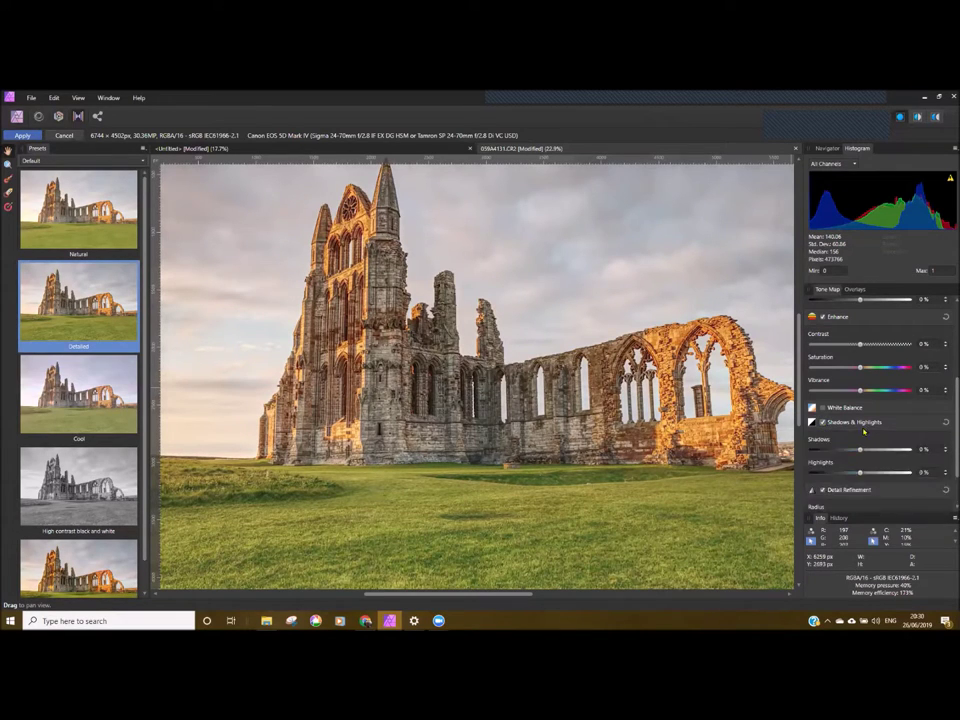
{"action": "left_click_drag", "start_coordinate": [860, 419], "coordinate": [831, 421]}
{"action": "scroll", "coordinate": [853, 424], "scroll_direction": "up", "scroll_amount": 3}
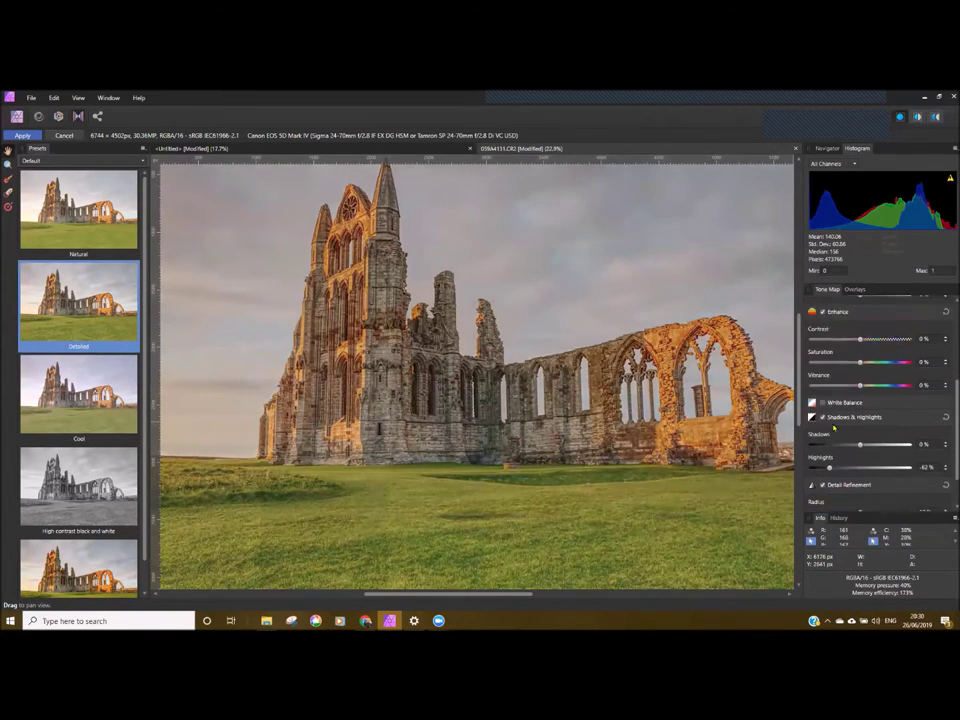
{"action": "scroll", "coordinate": [765, 424], "scroll_direction": "up", "scroll_amount": 1}
{"action": "scroll", "coordinate": [380, 262], "scroll_direction": "down", "scroll_amount": 2}
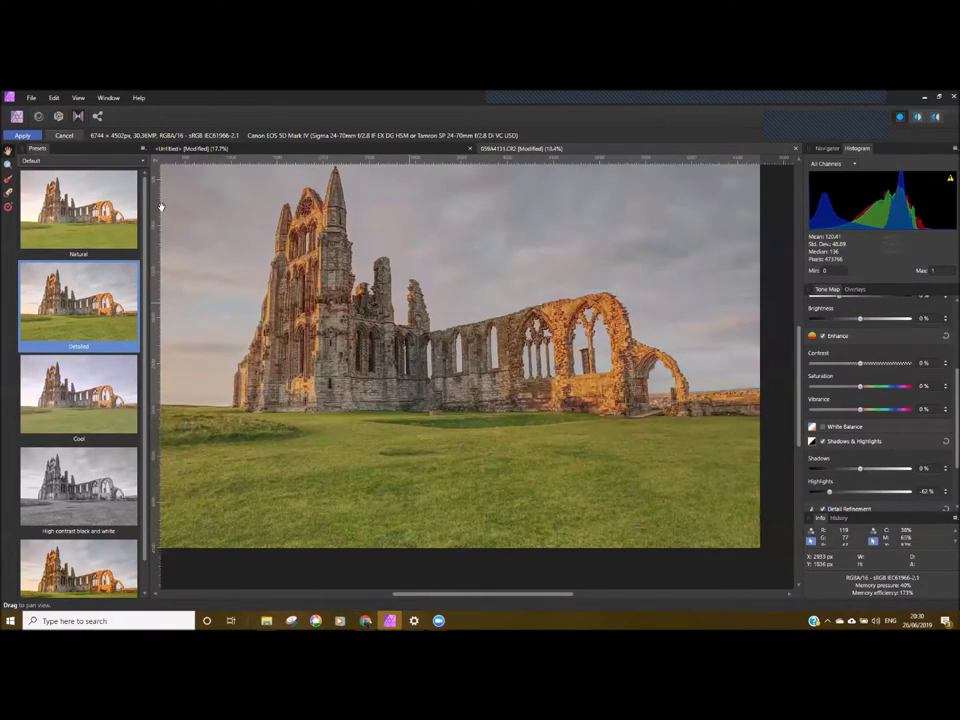
{"action": "left_click", "coordinate": [22, 135]}
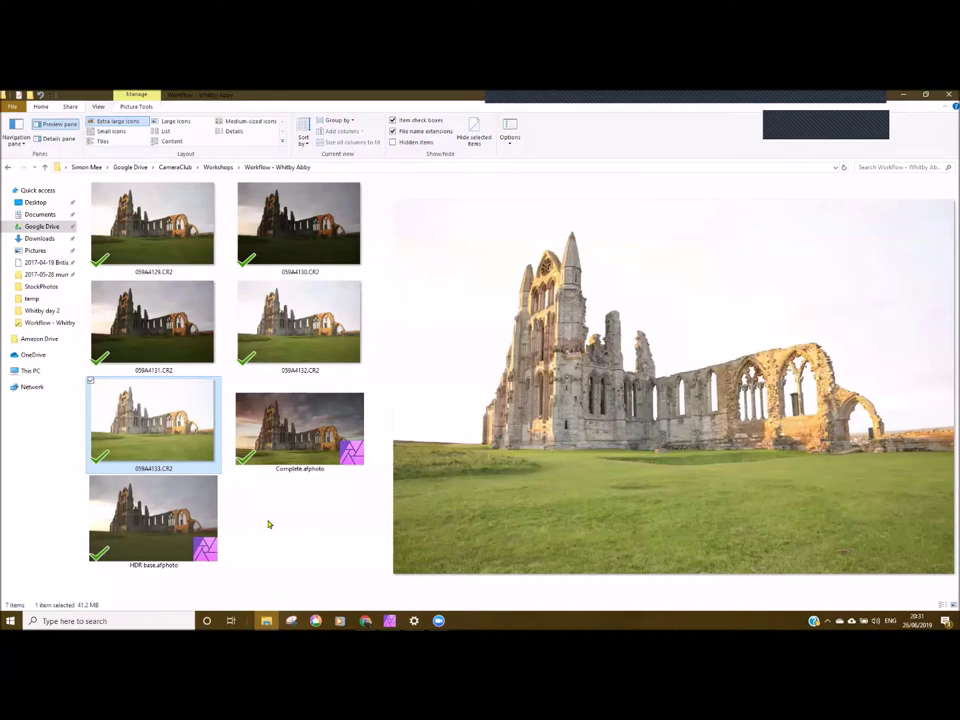
Preview Complete.afphoto in the Workflow - Whitby Abby folder, and return to the tone-mapped single exposure in Affinity Photo.
{"action": "left_click", "coordinate": [296, 436]}
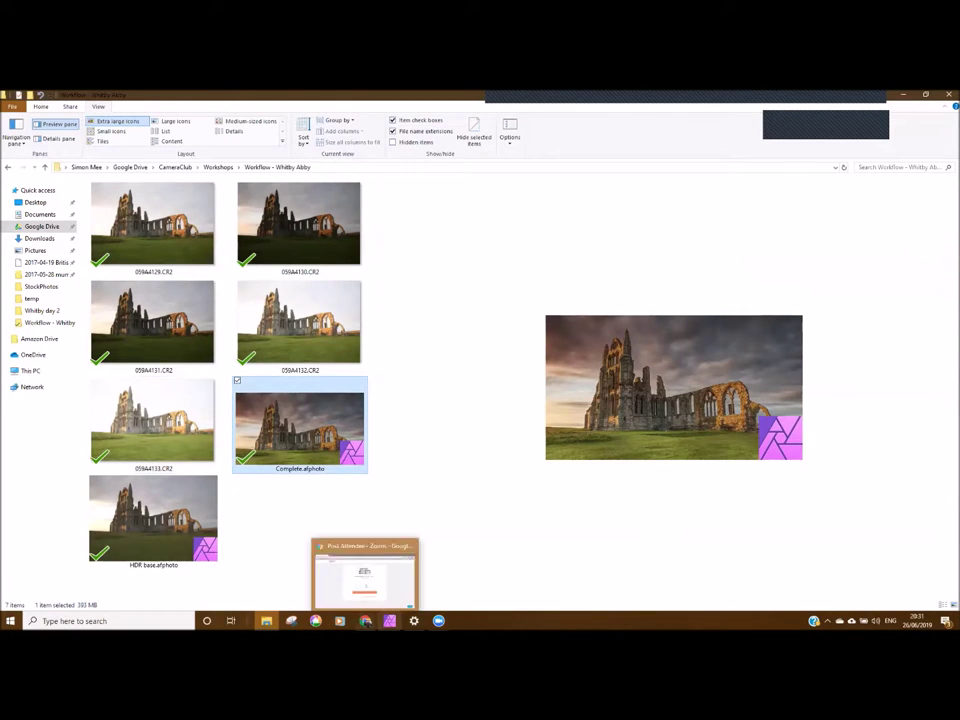
{"action": "left_click", "coordinate": [389, 621]}
{"action": "left_click_drag", "start_coordinate": [278, 352], "coordinate": [452, 379]}
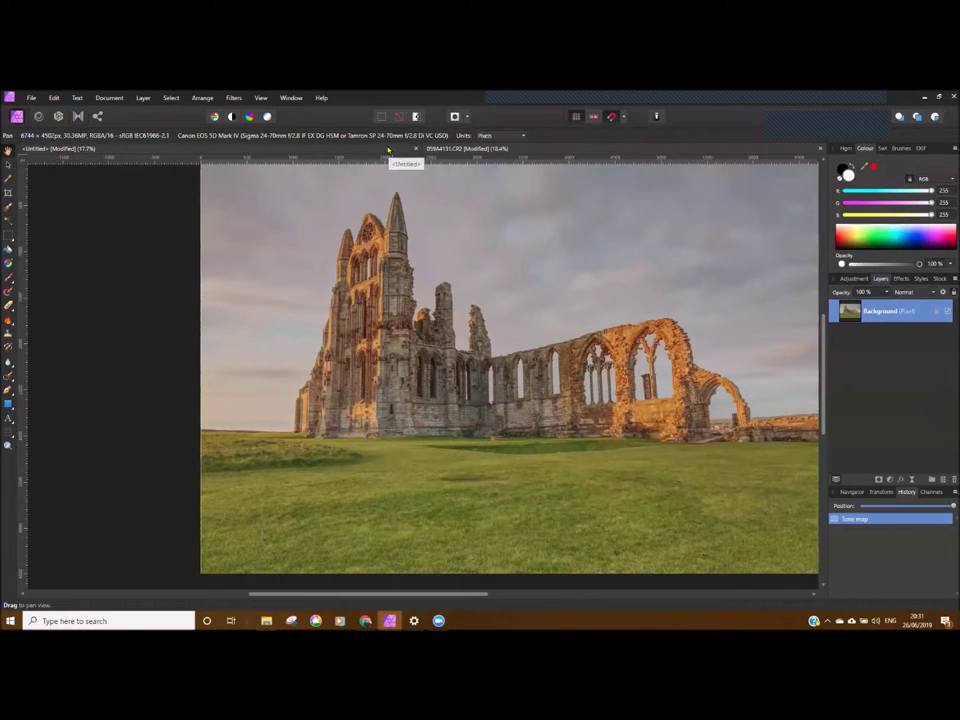
Switch to the untitled HDR document and examine its sky, ruins and grass for comparison with the single exposure.
{"action": "left_click", "coordinate": [389, 150]}
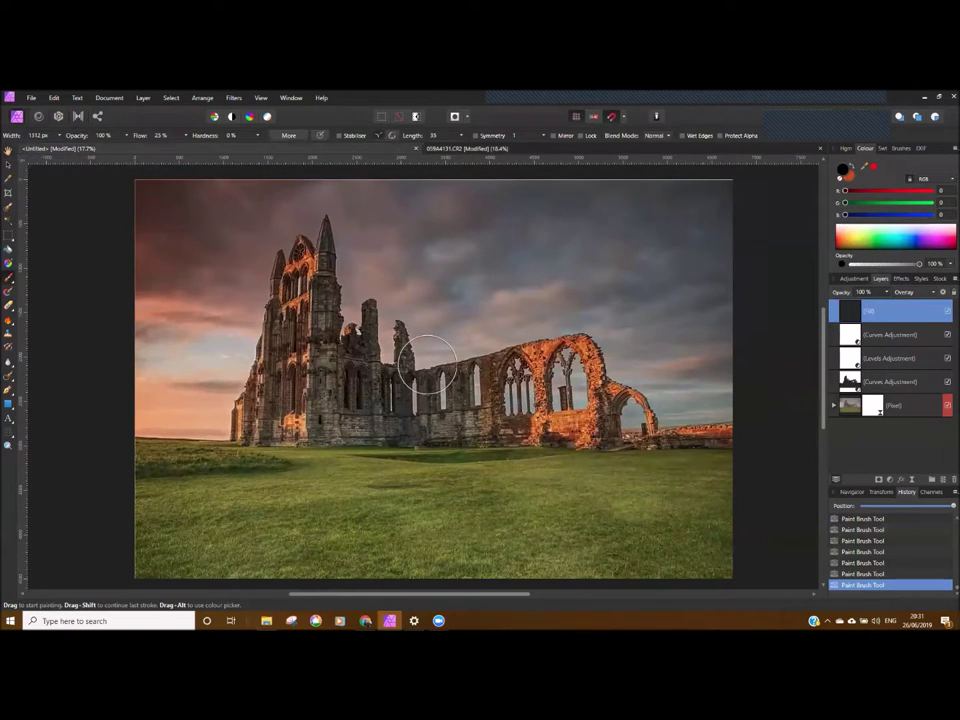
{"action": "scroll", "coordinate": [428, 365], "scroll_direction": "down", "scroll_amount": 3}
{"action": "scroll", "coordinate": [440, 385], "scroll_direction": "up", "scroll_amount": 1}
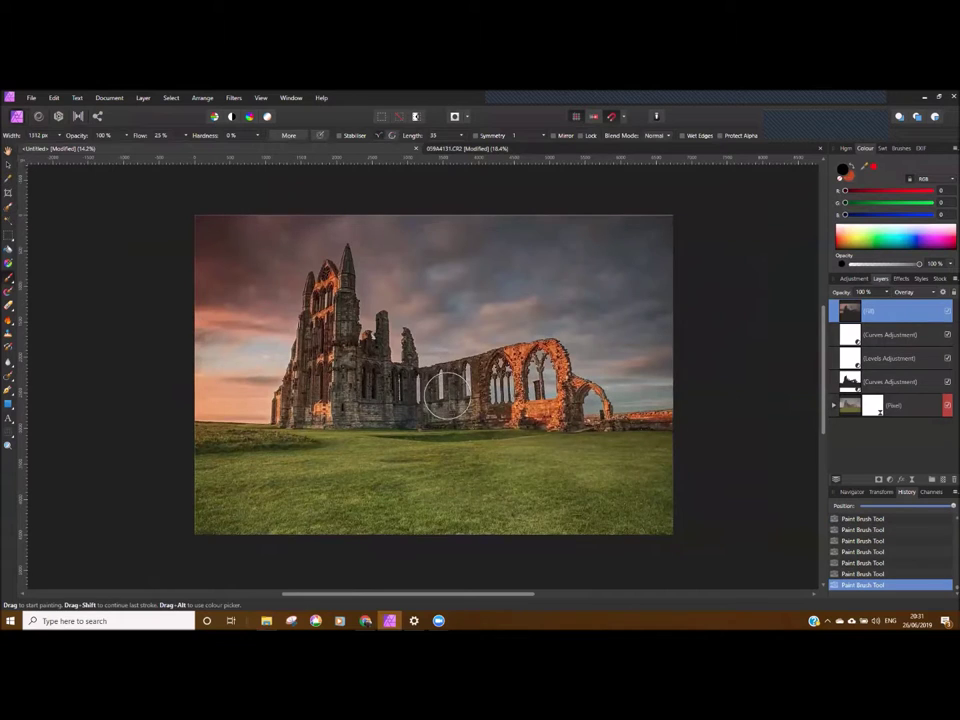
{"action": "scroll", "coordinate": [447, 395], "scroll_direction": "up", "scroll_amount": 3}
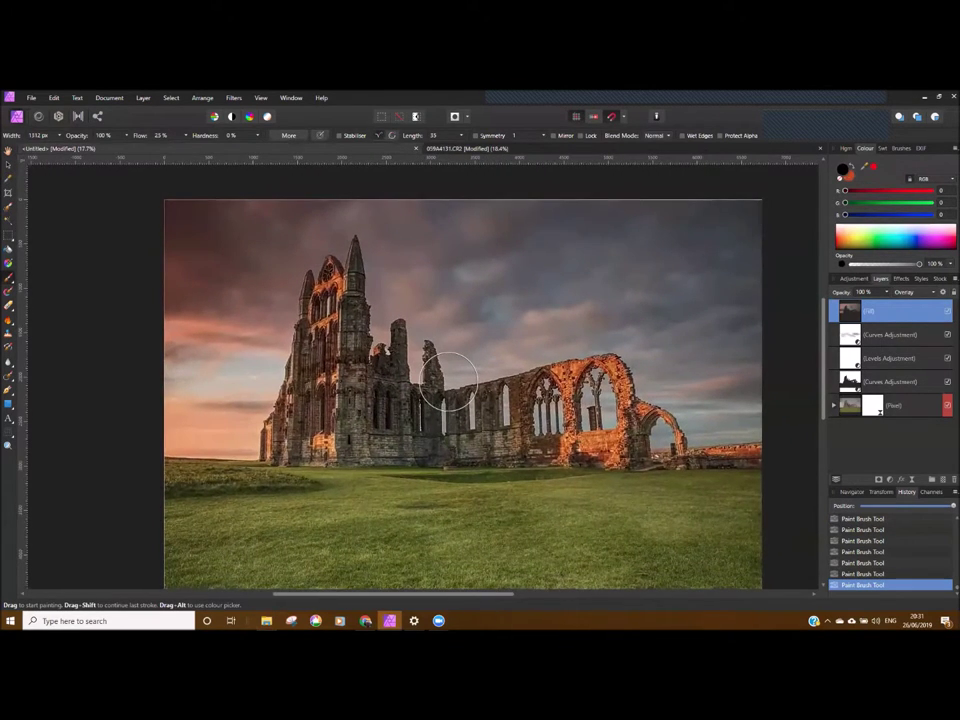
{"action": "scroll", "coordinate": [448, 382], "scroll_direction": "down", "scroll_amount": 2}
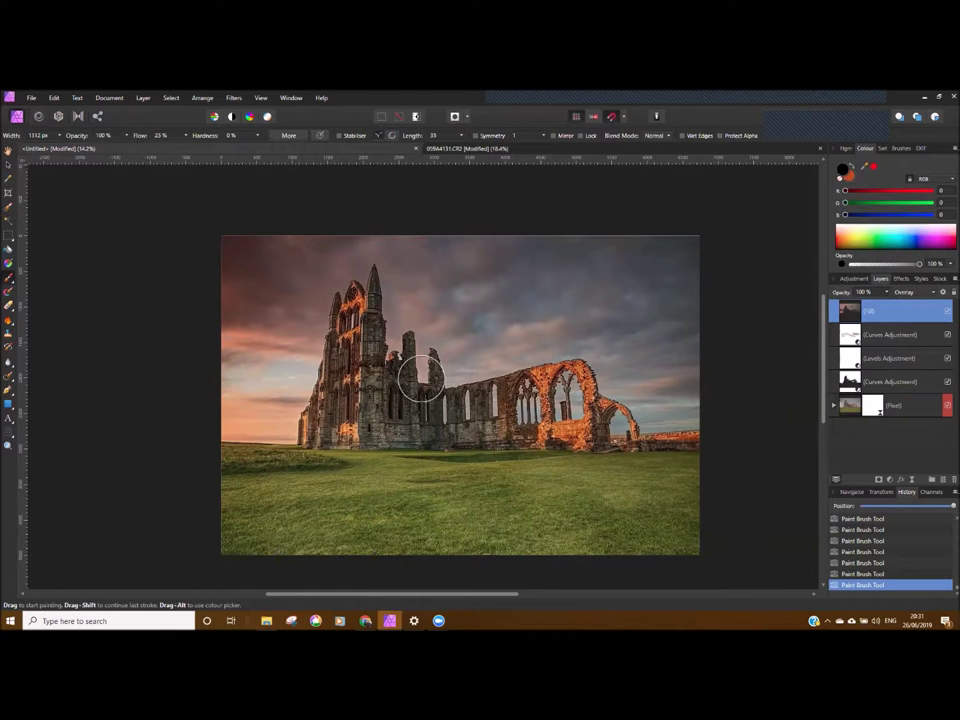
{"action": "scroll", "coordinate": [640, 388], "scroll_direction": "up", "scroll_amount": 2}
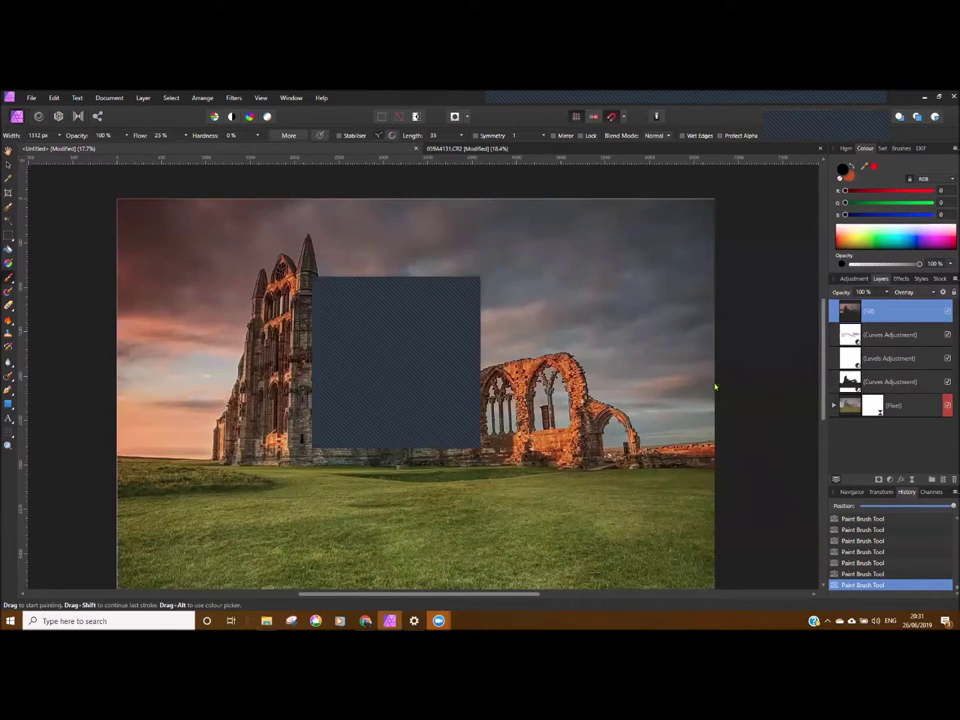